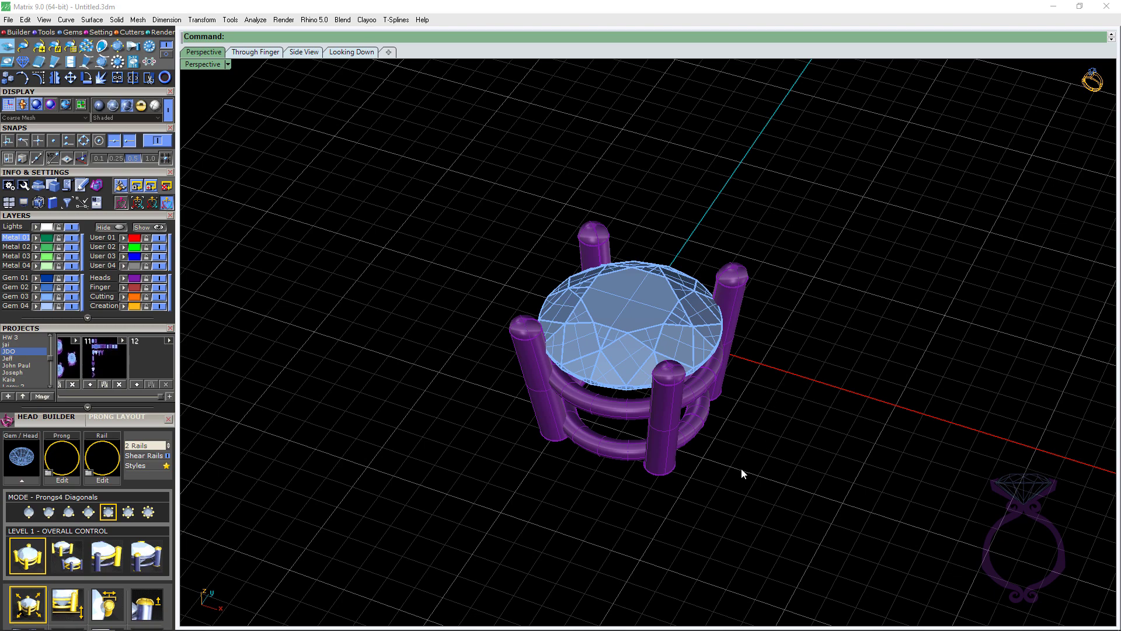
Step: Delete the existing four-prong head around the round gem
right_click_drag(741, 468, 726, 429)
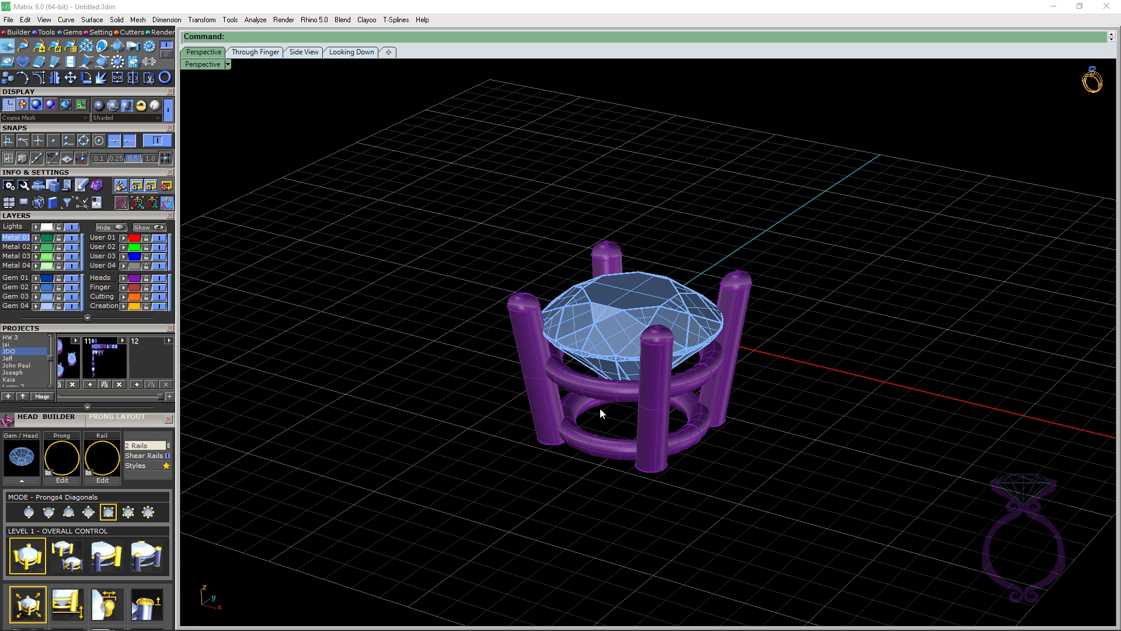
left_click(664, 421)
key("Delete")
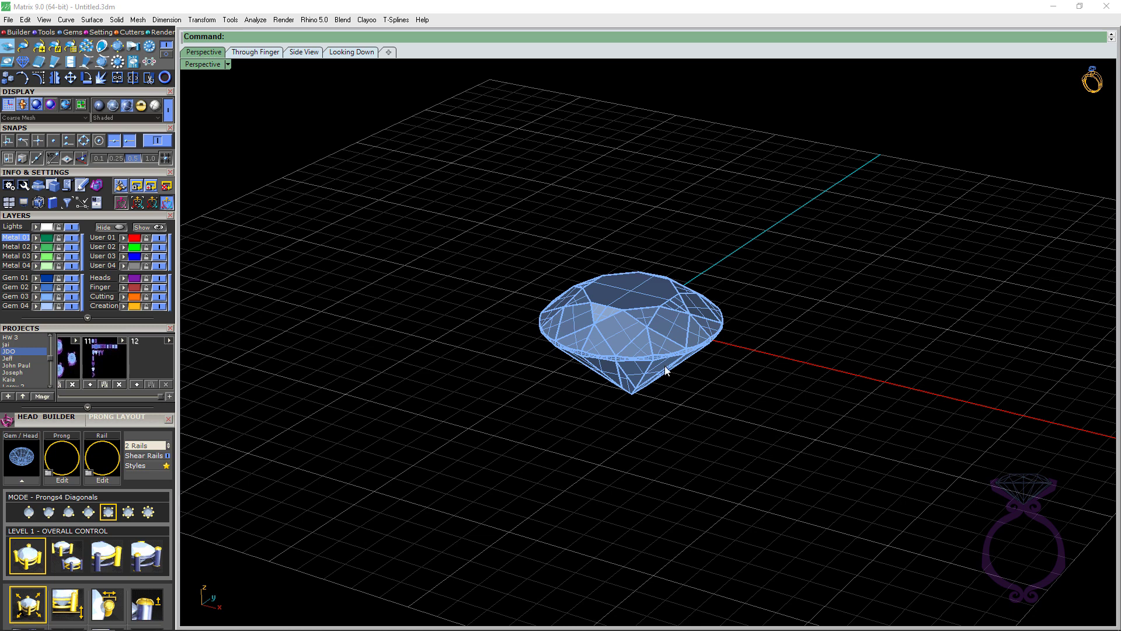
Step: Build a new Prongs4 Diagonals head with two rails on the round gem using Head Builder
left_click(653, 338)
key("F6")
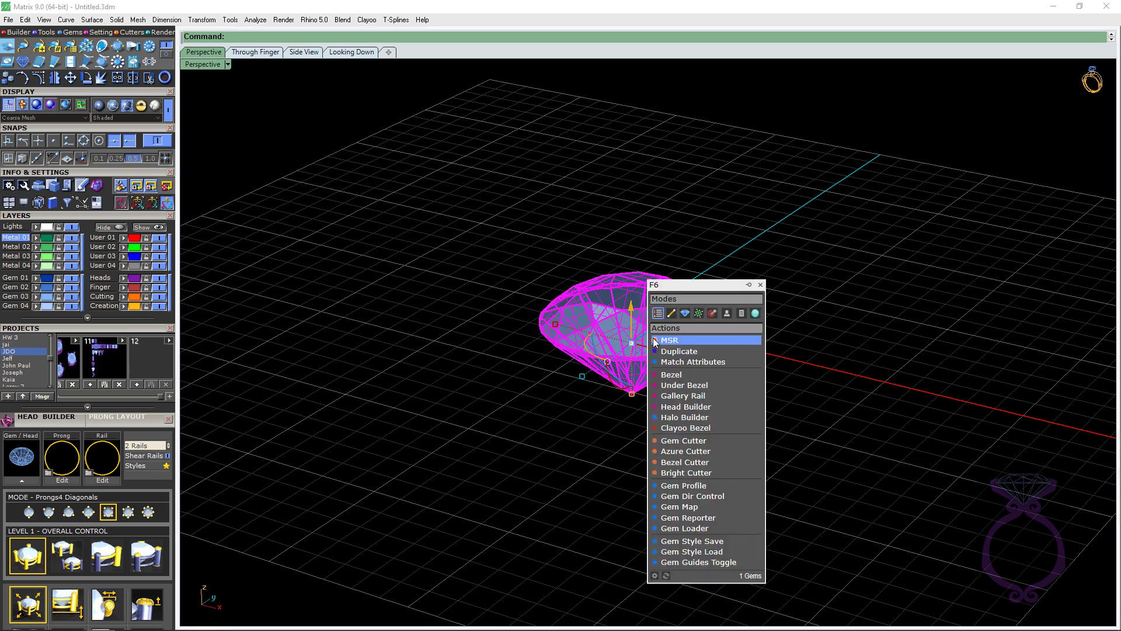
left_click(678, 407)
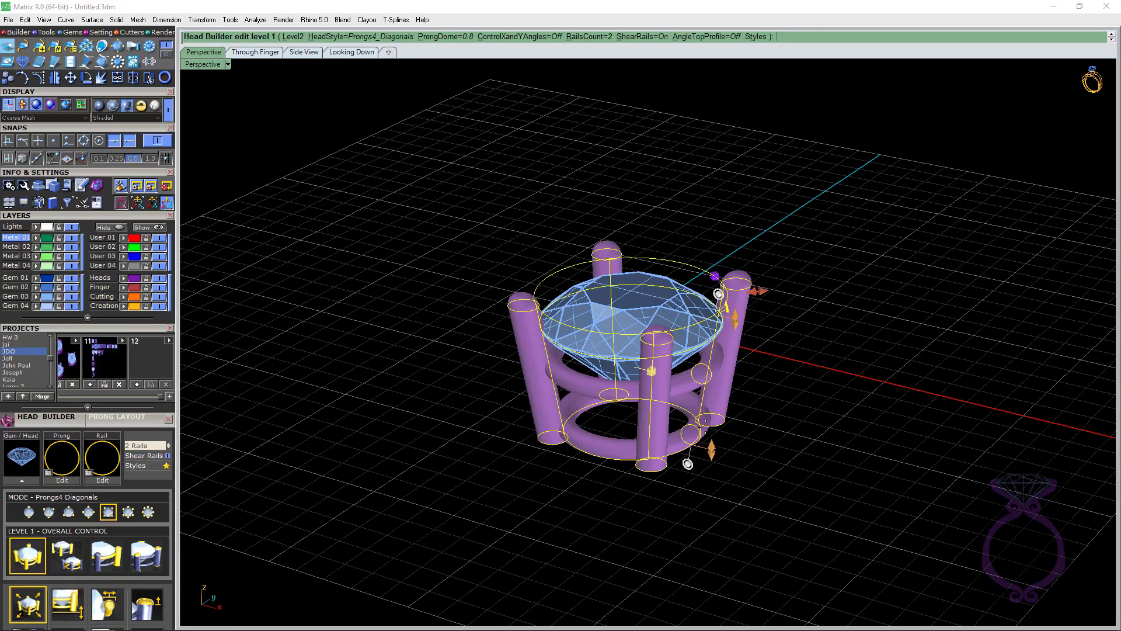
right_click_drag(680, 412, 765, 422)
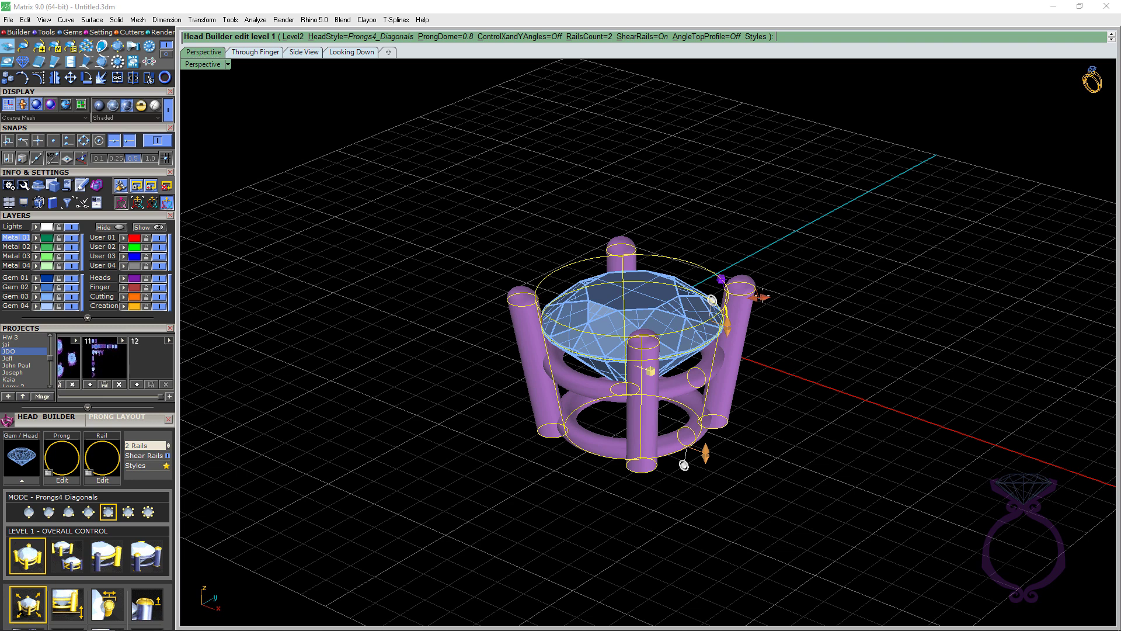
mouse_move(760, 297)
right_click_drag(763, 297, 825, 345)
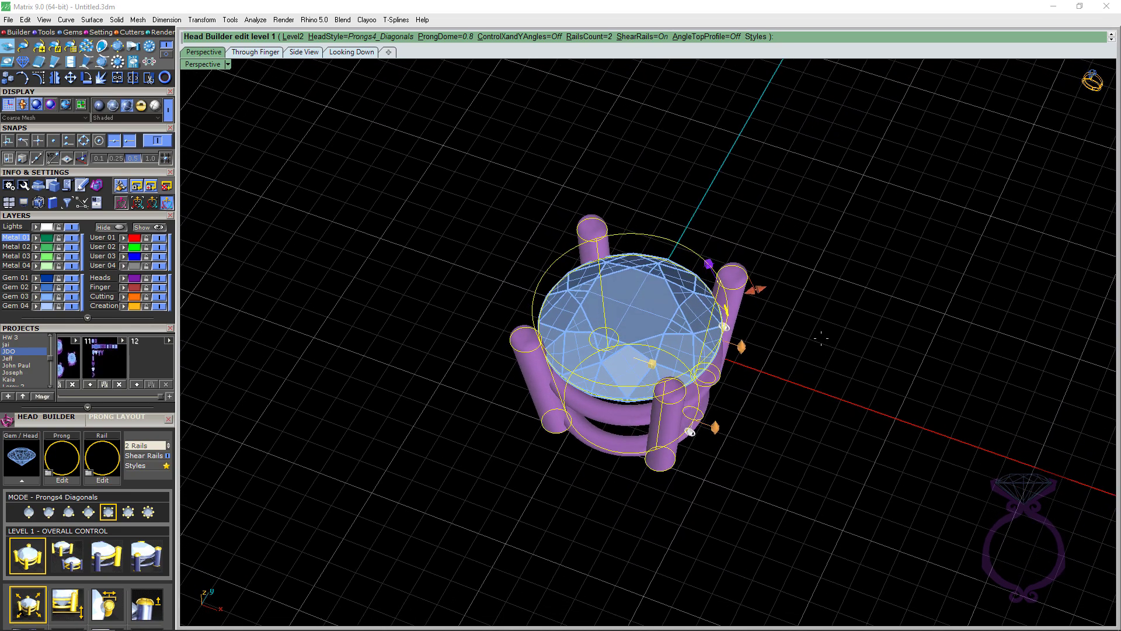
scroll(746, 350, "up", 4)
scroll(746, 349, "down", 3)
right_click_drag(751, 390, 740, 353)
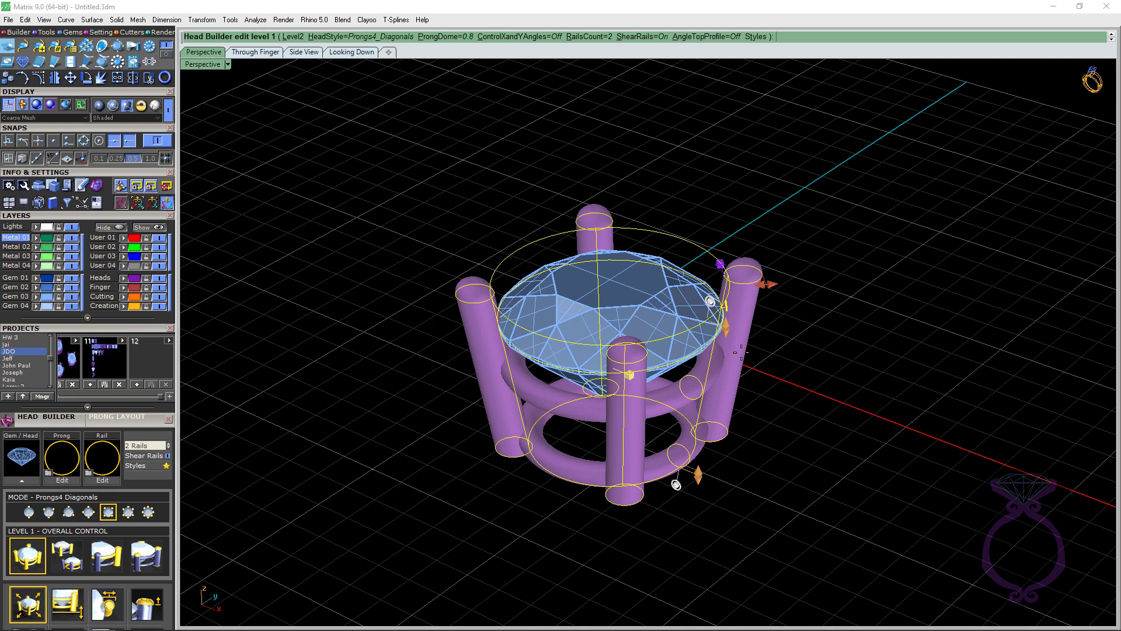
mouse_move(845, 288)
right_mouse_down()
mouse_move(751, 292)
mouse_move(822, 313)
mouse_move(826, 284)
right_mouse_up()
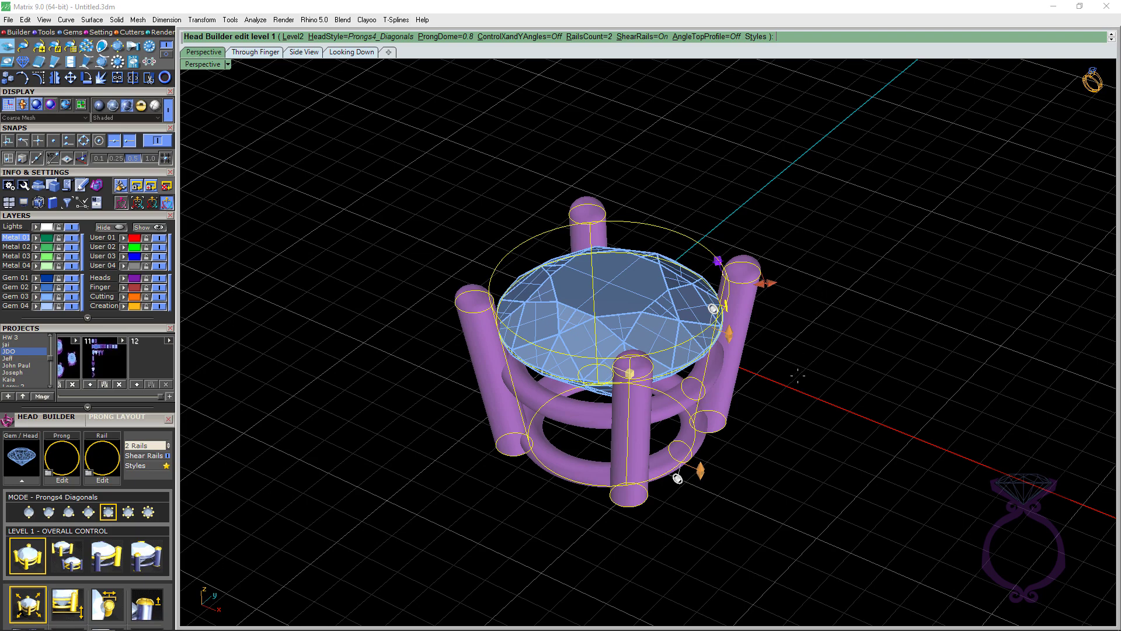
mouse_move(798, 374)
right_mouse_down()
mouse_move(796, 321)
mouse_move(801, 376)
right_mouse_up()
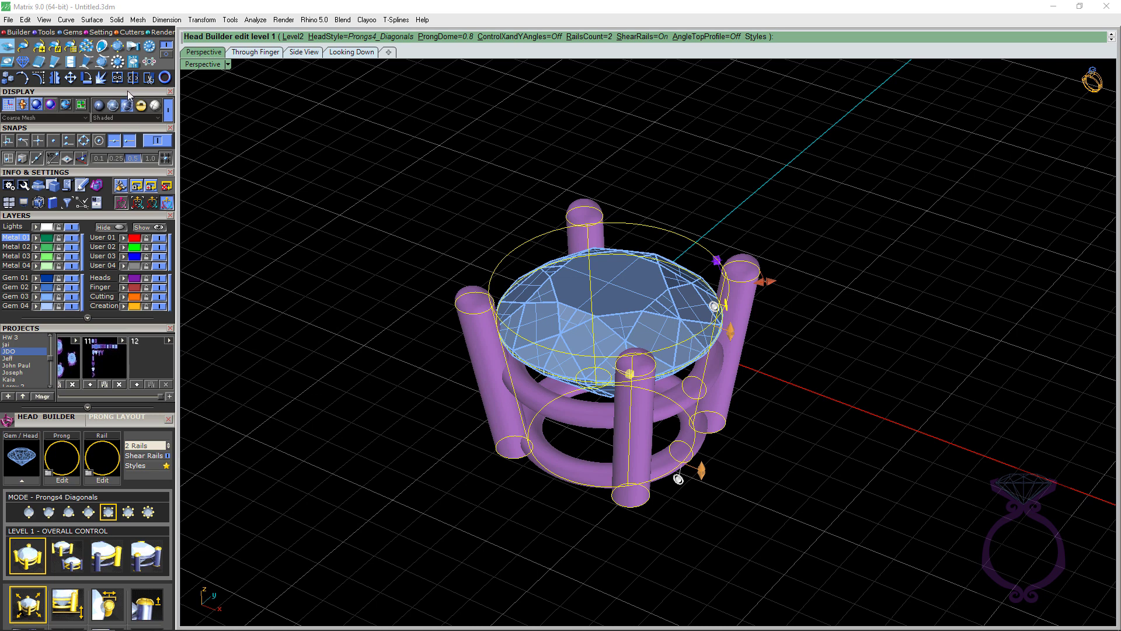
left_click_drag(127, 91, 124, 161)
key("Return")
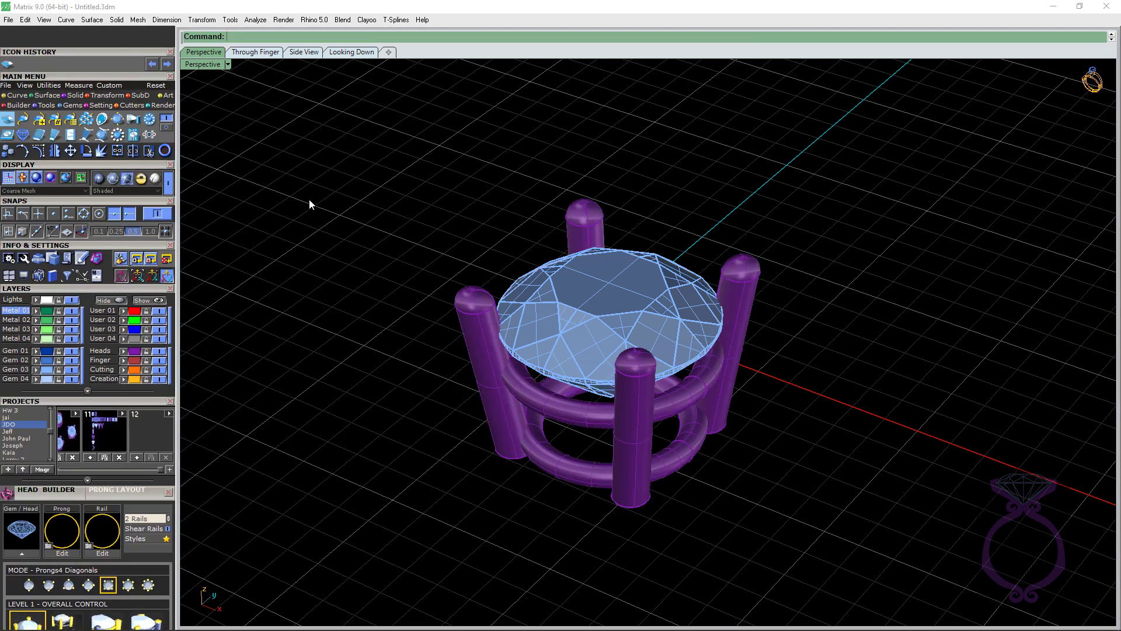
Step: Show the perspective view at actual size with Zoom 1 To 1
left_click(48, 85)
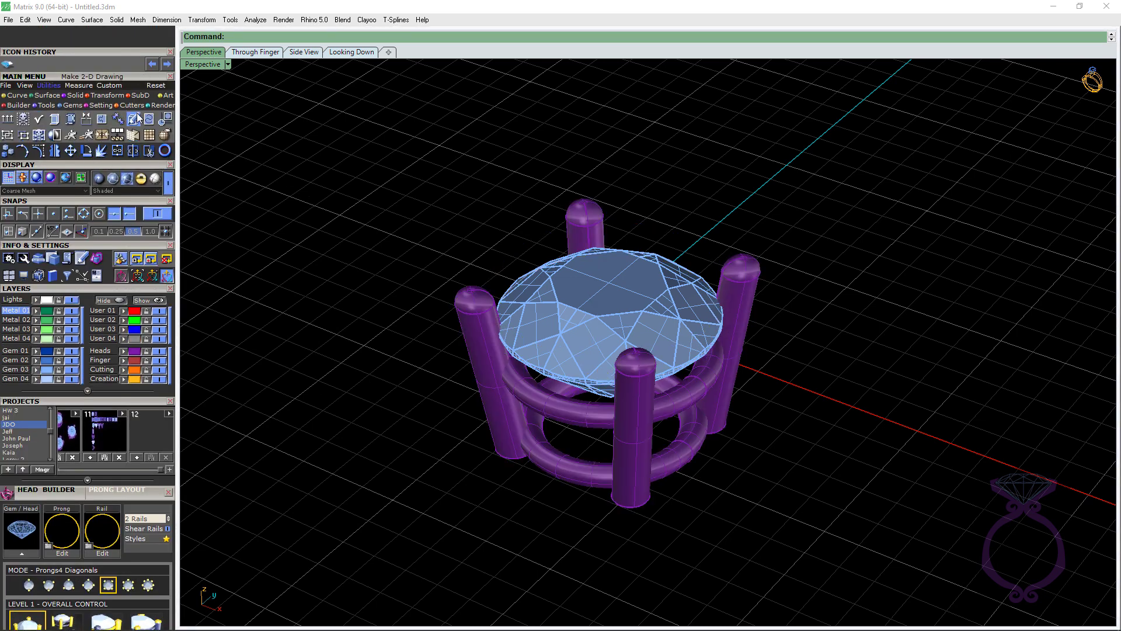
left_click(25, 86)
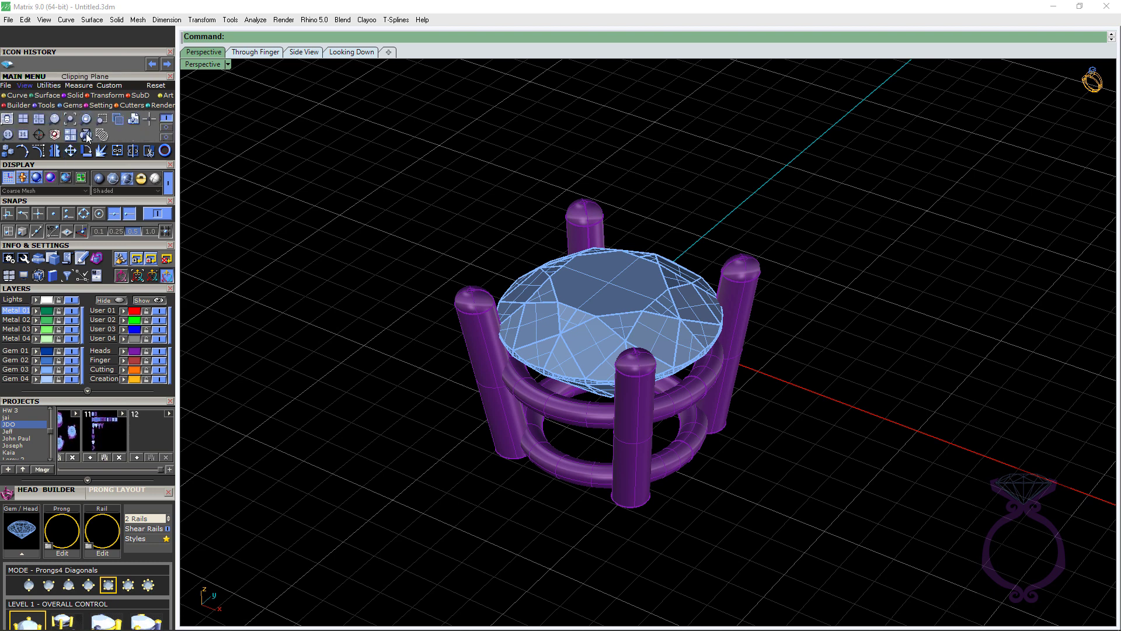
left_click(8, 134)
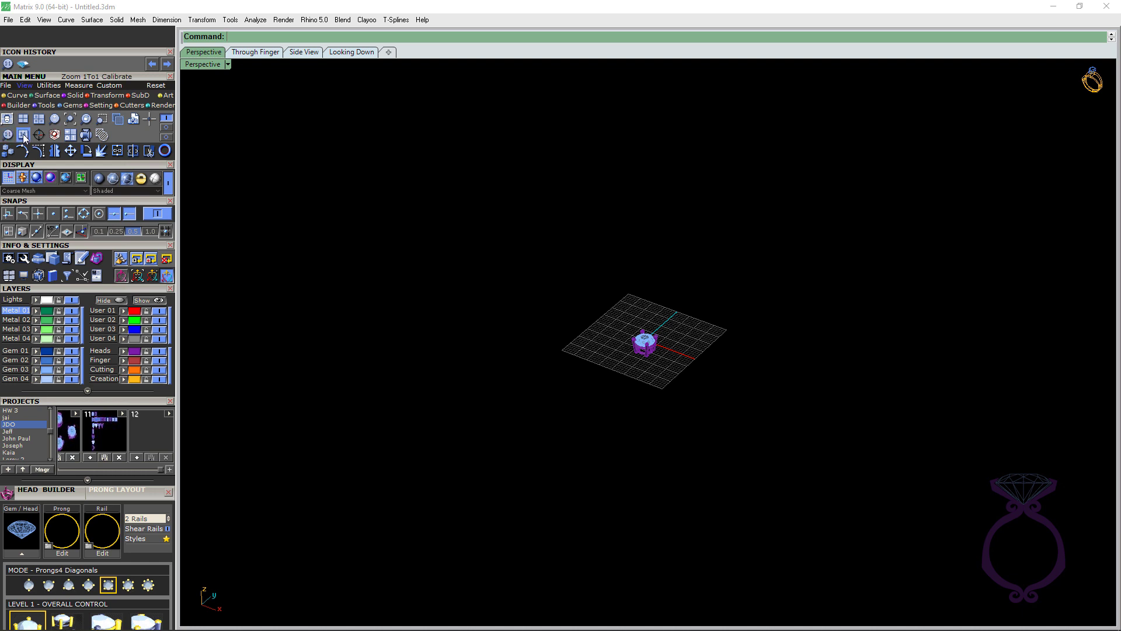
Step: Delete the gem and its head, and open the Zoom 1 to 1 calibration, dismissing it without changes
left_click_drag(588, 377, 589, 374)
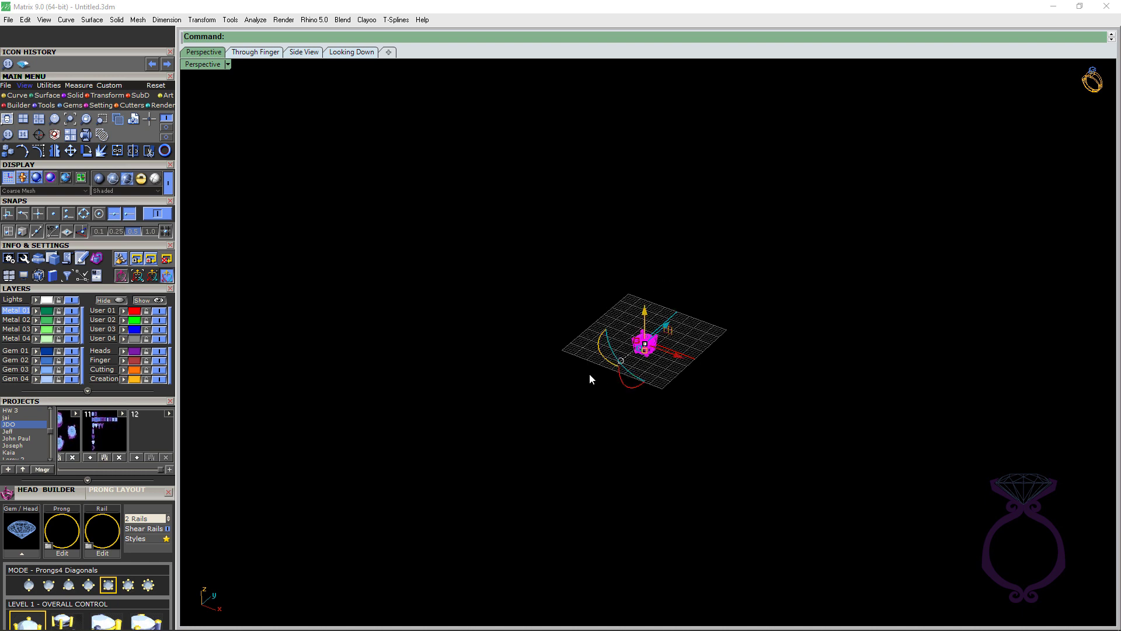
key("Delete")
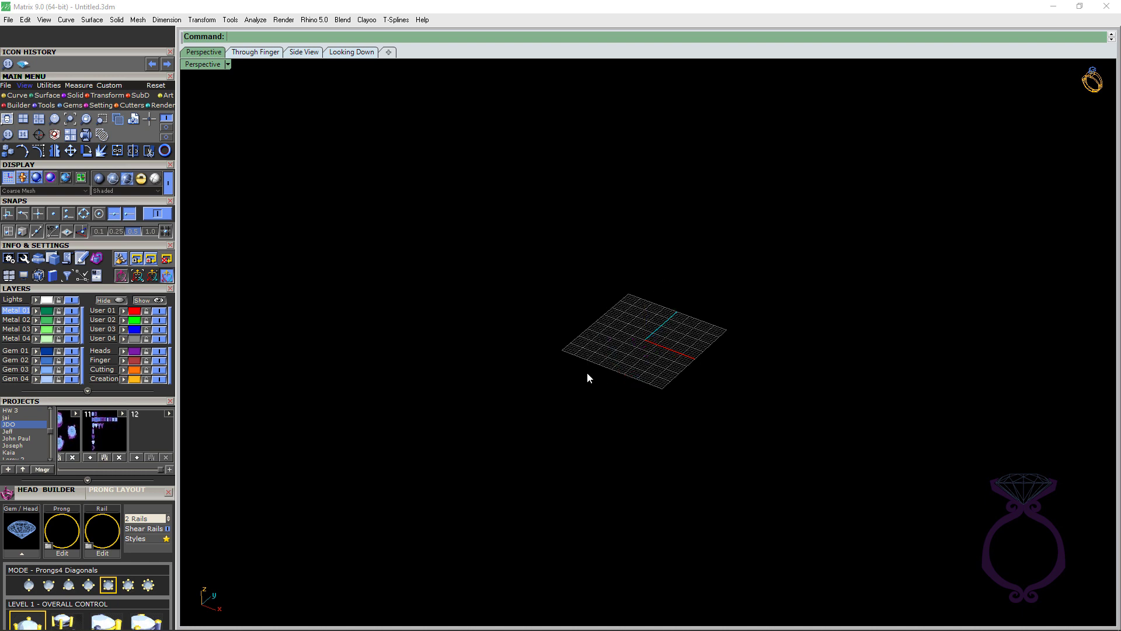
left_click(23, 135)
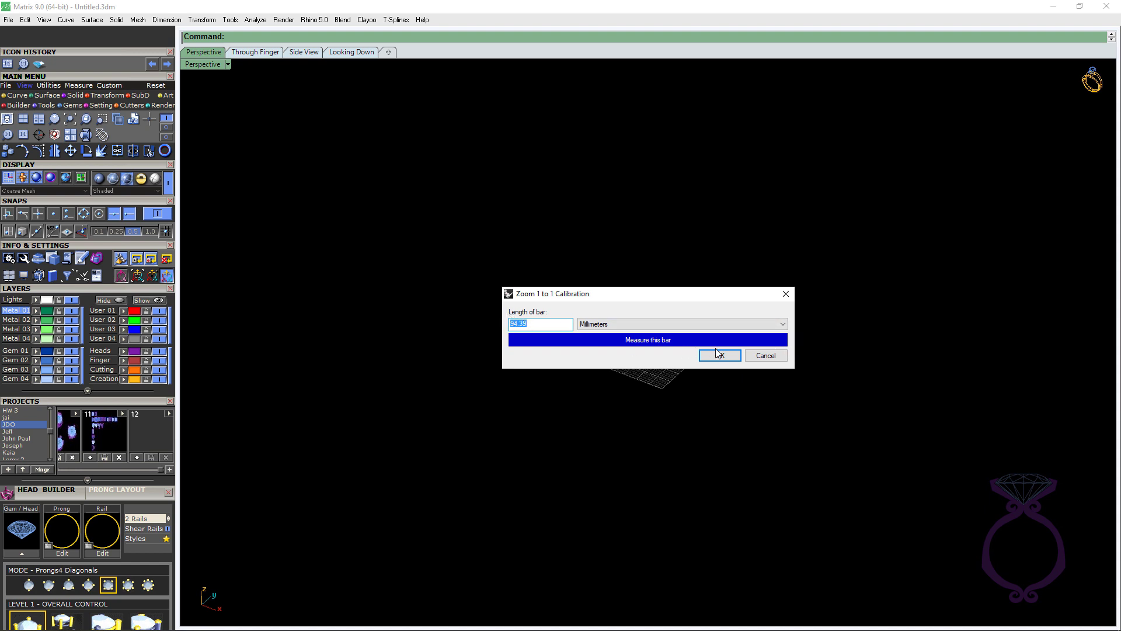
left_click(787, 294)
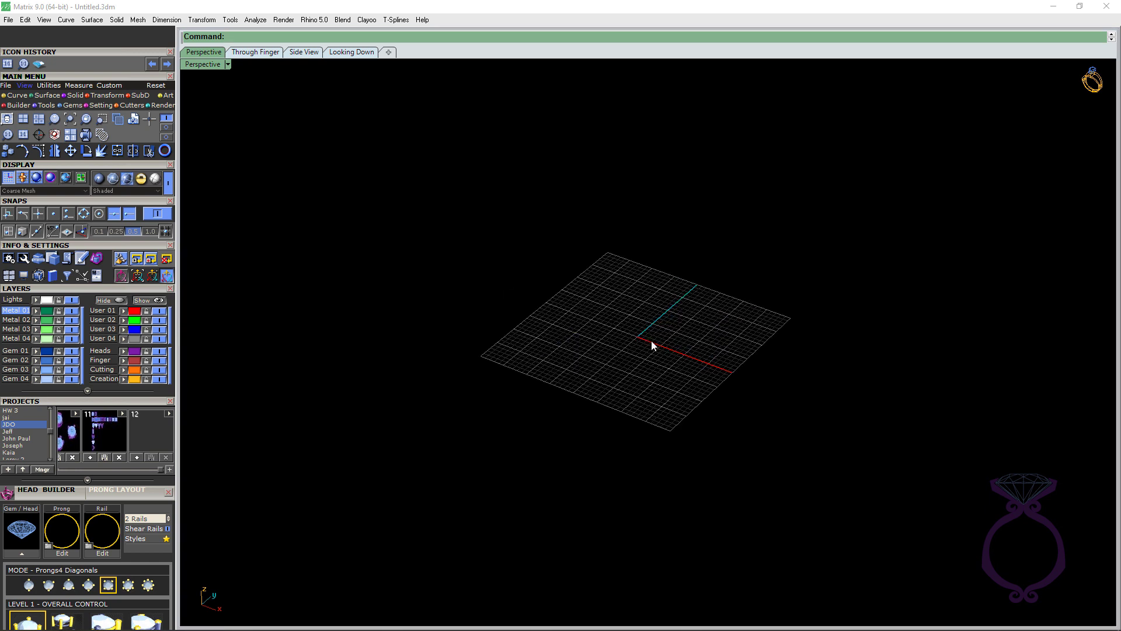
Step: Bring back the deleted gem and head and deselect them
key("ctrl+v")
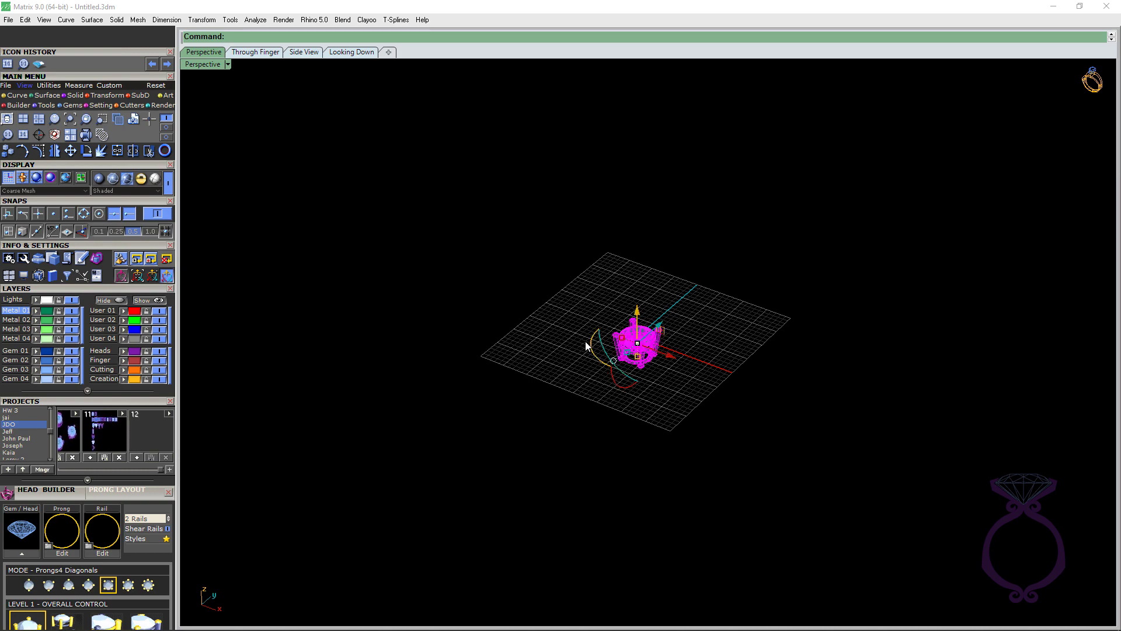
scroll(590, 339, "up", 8)
scroll(829, 420, "down", 3)
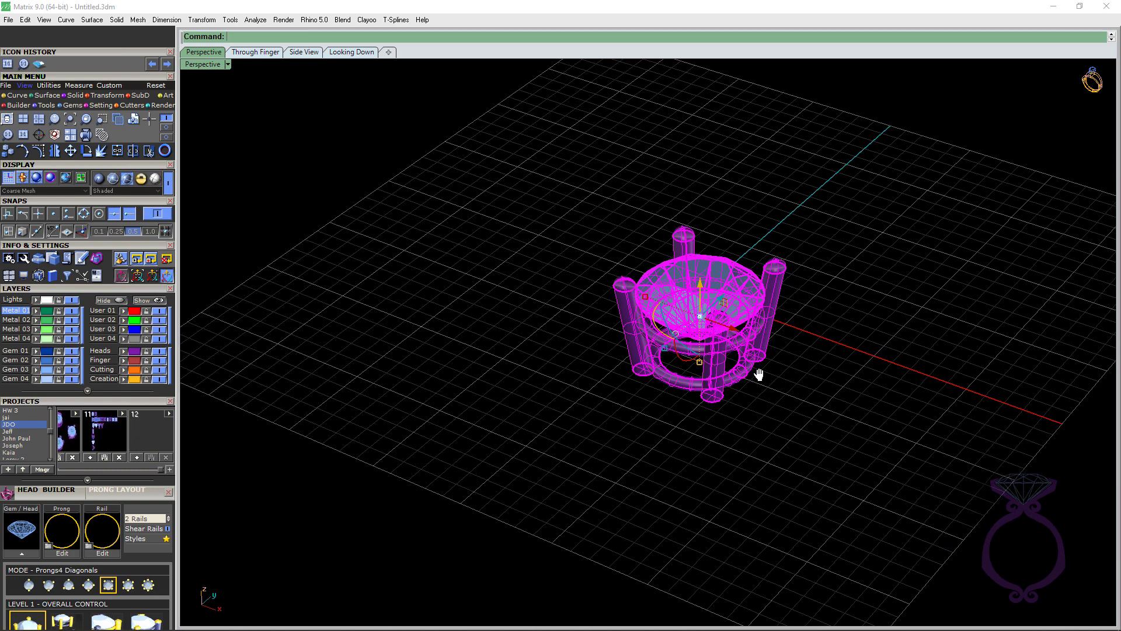
left_click(751, 403)
scroll(675, 344, "up", 3)
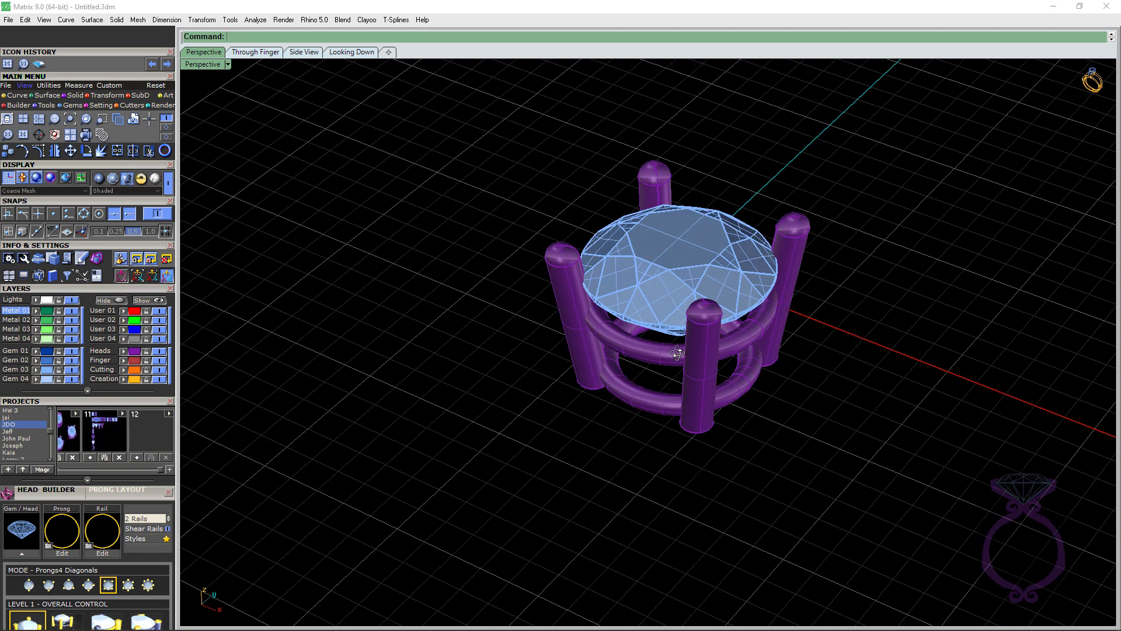
Step: Check the restored gem and head at 1:1 scale, and return to a close-up of them
left_click(7, 135)
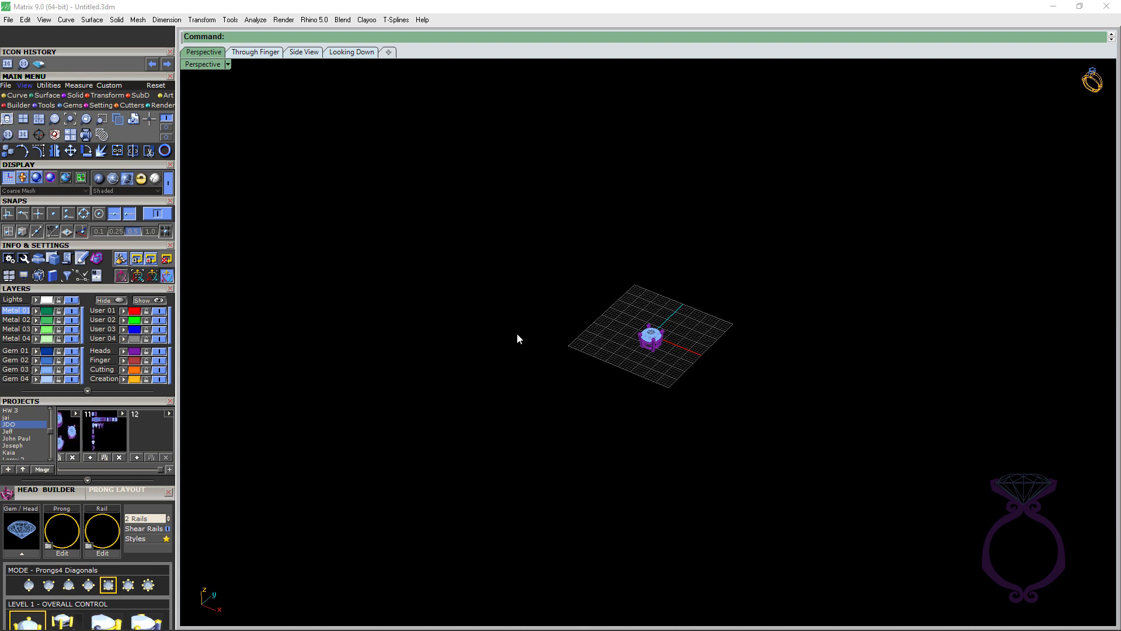
mouse_move(651, 388)
right_mouse_down()
mouse_move(641, 383)
mouse_move(691, 408)
mouse_move(622, 386)
mouse_move(655, 401)
right_mouse_up()
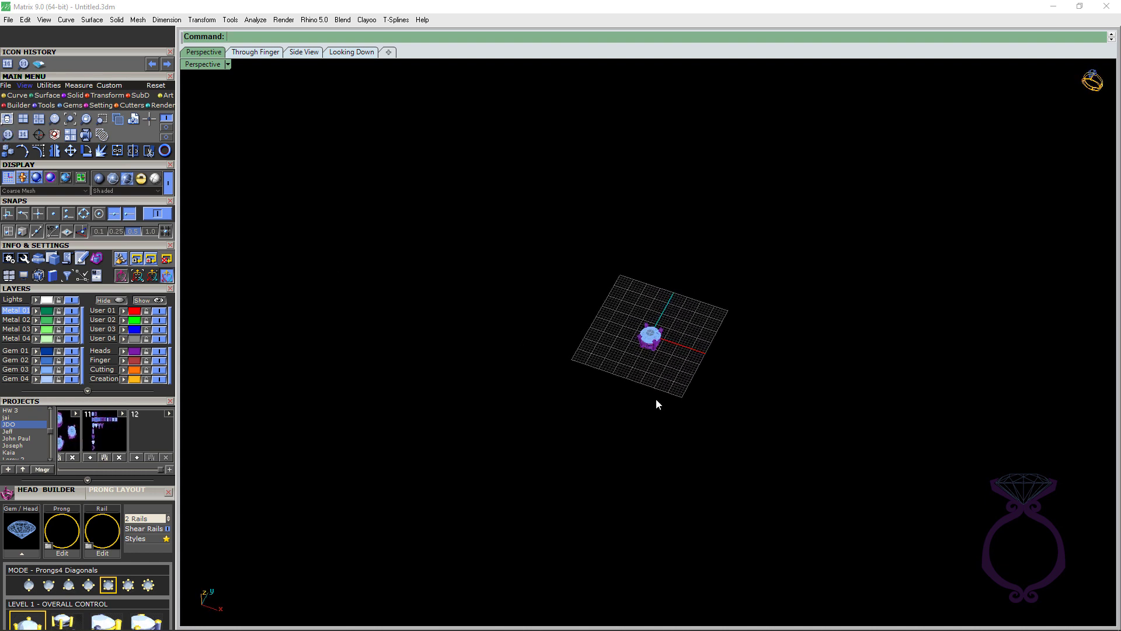
scroll(649, 354, "up", 10)
scroll(650, 344, "down", 7)
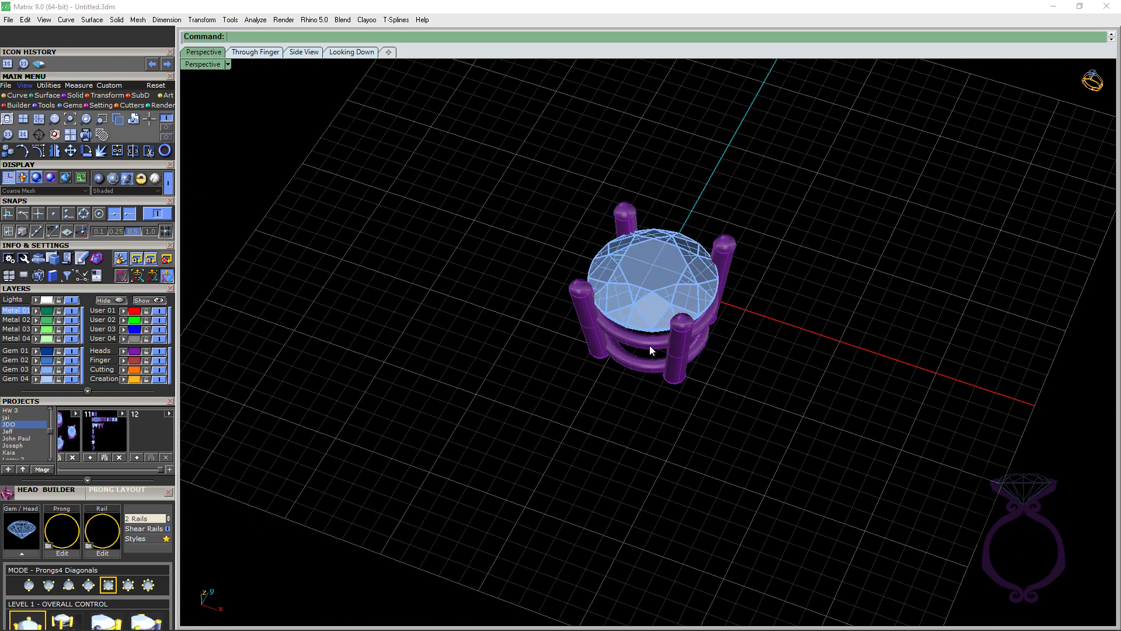
right_click_drag(655, 412, 681, 264)
scroll(682, 263, "up", 6)
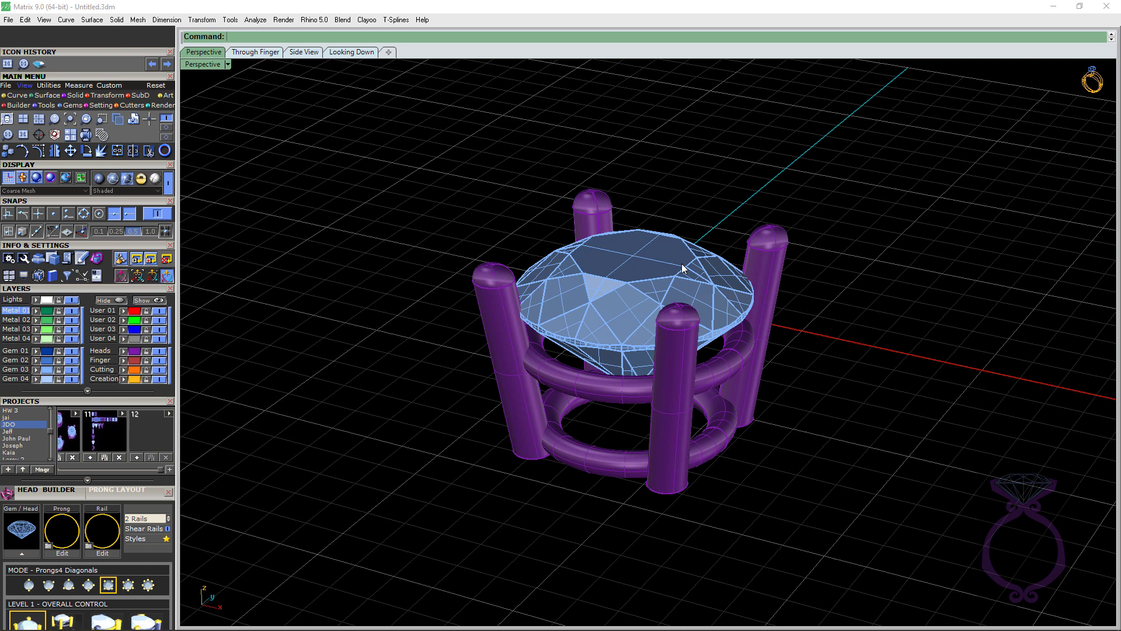
Step: Reopen the finished head in Head Builder for editing and bring its Level 1 overall controls into view
left_click(692, 332)
key("F6")
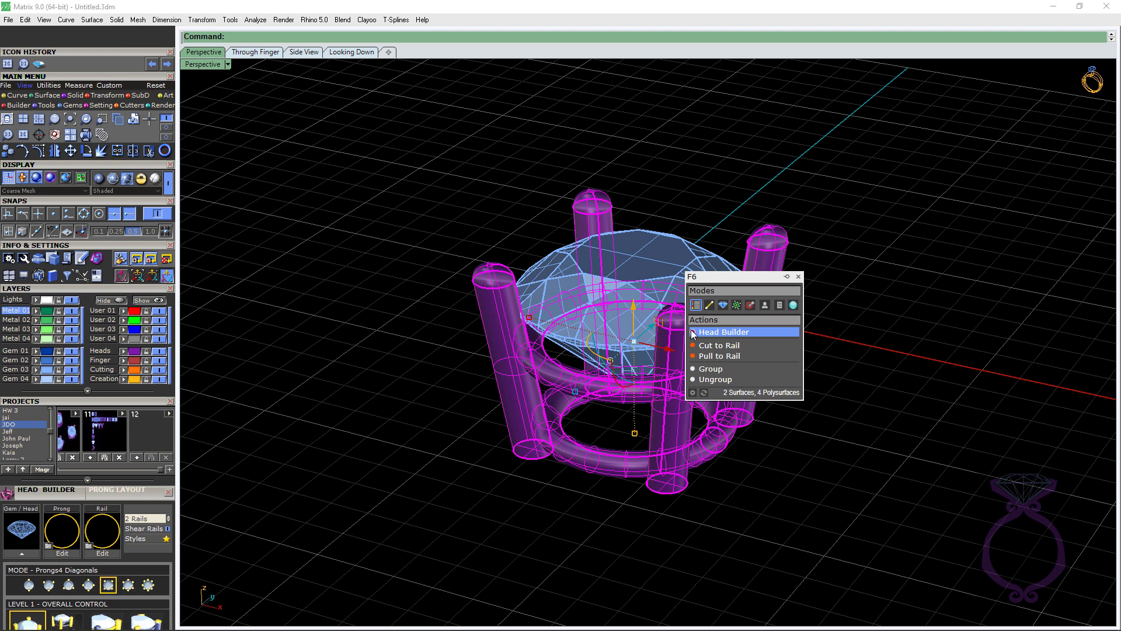
left_click(719, 337)
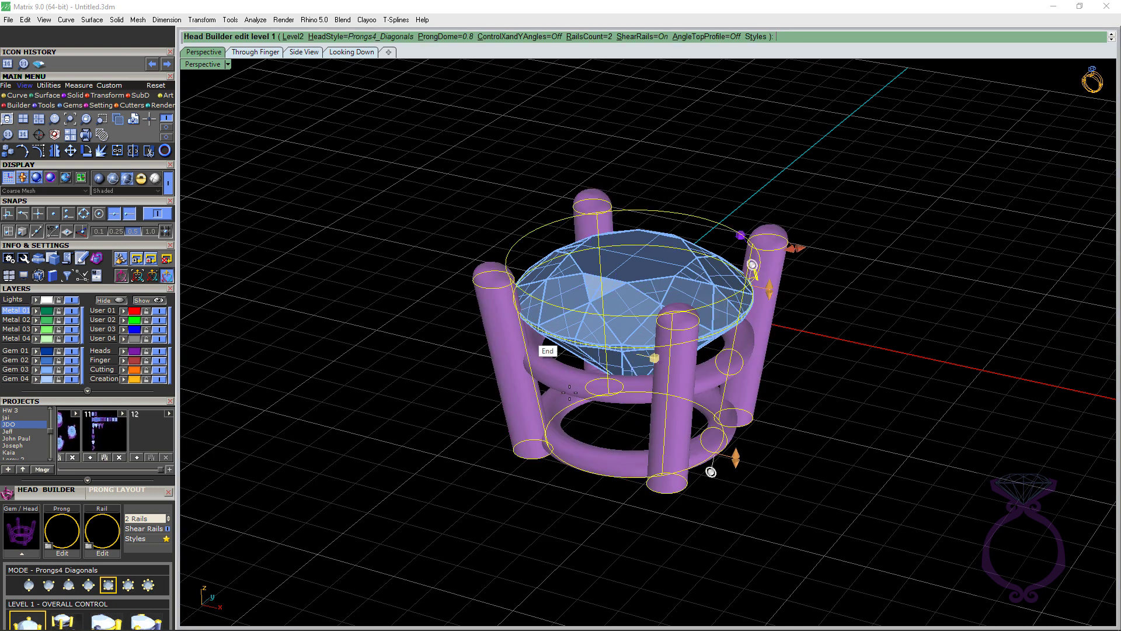
right_click_drag(765, 435, 777, 451)
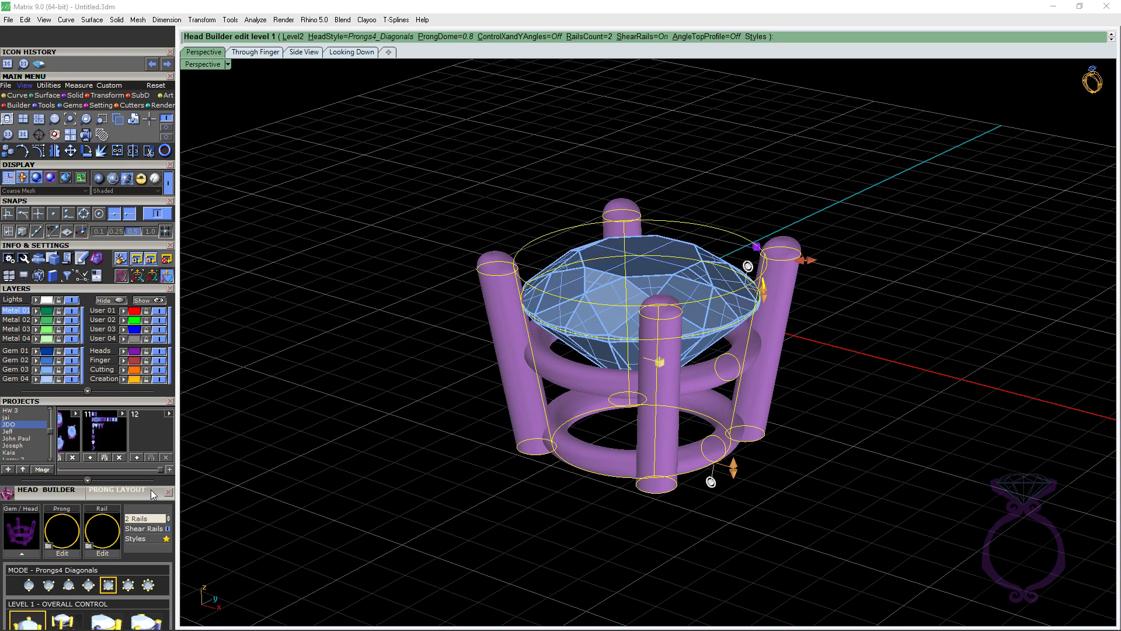
left_click_drag(151, 489, 132, 287)
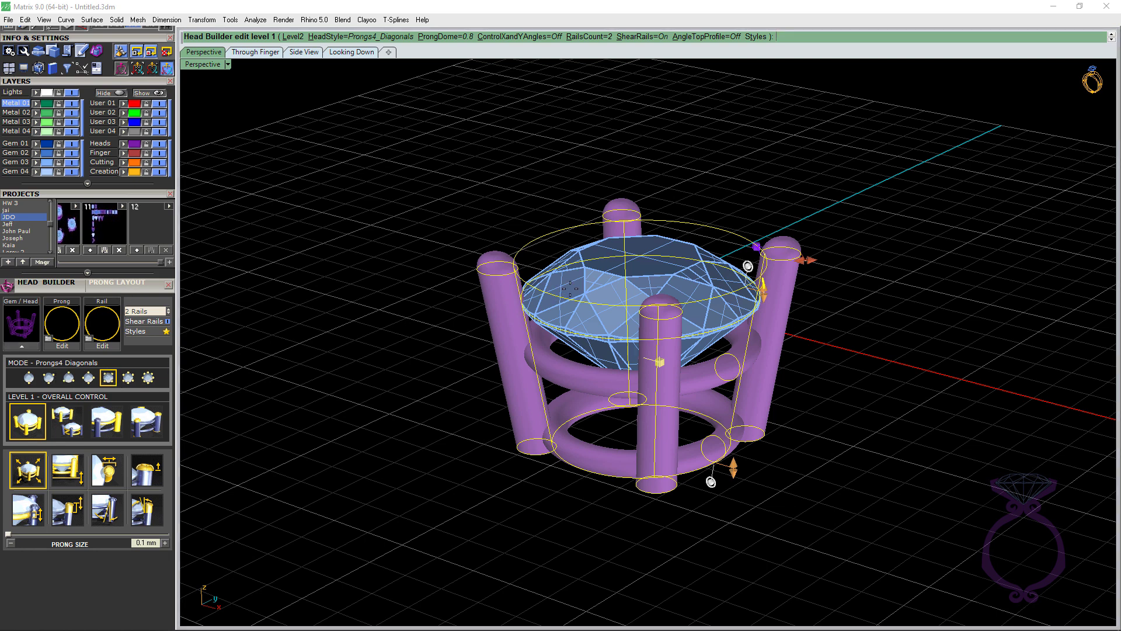
right_click_drag(554, 394, 580, 299)
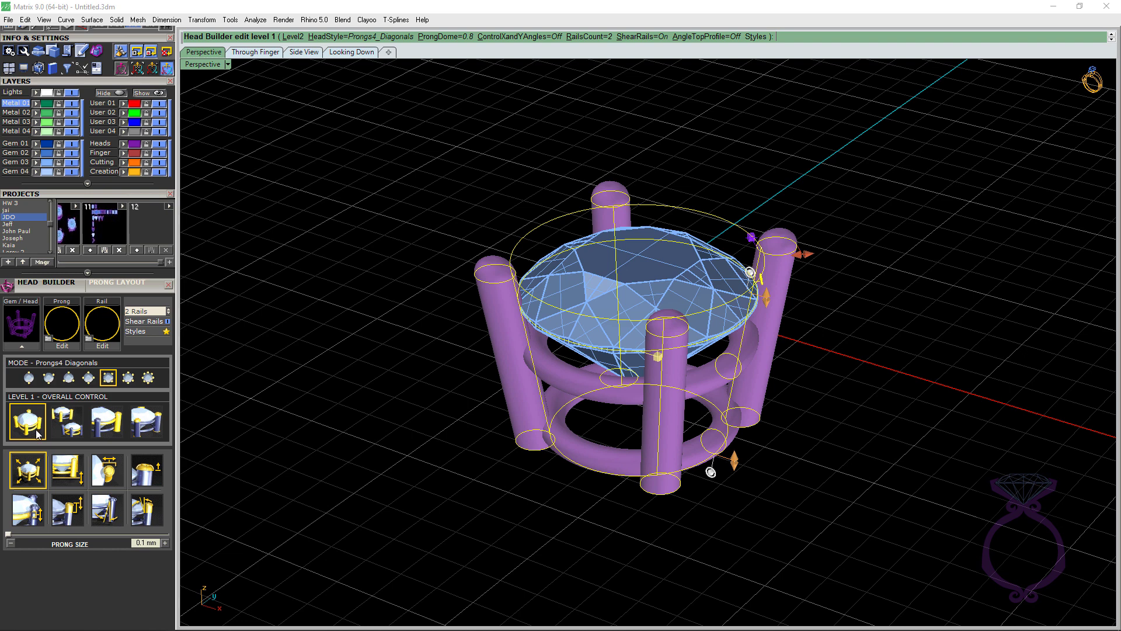
right_click_drag(677, 461, 682, 458)
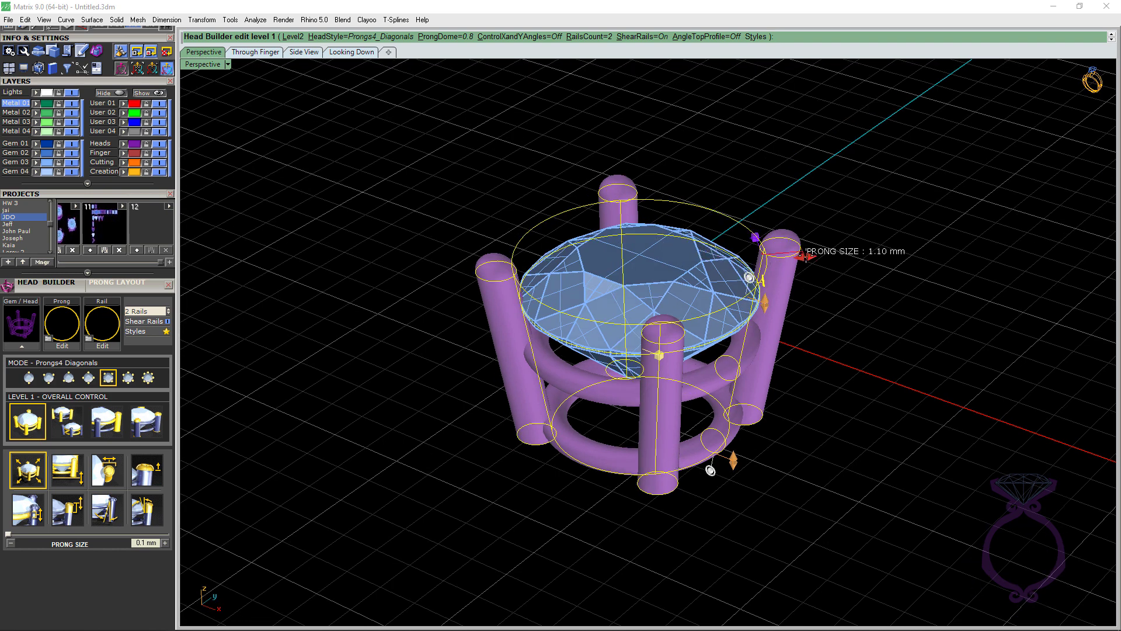
Step: Enlarge the head's four prongs to a prong size of about 1.28 mm
left_click(805, 257)
left_click_drag(806, 258, 810, 256)
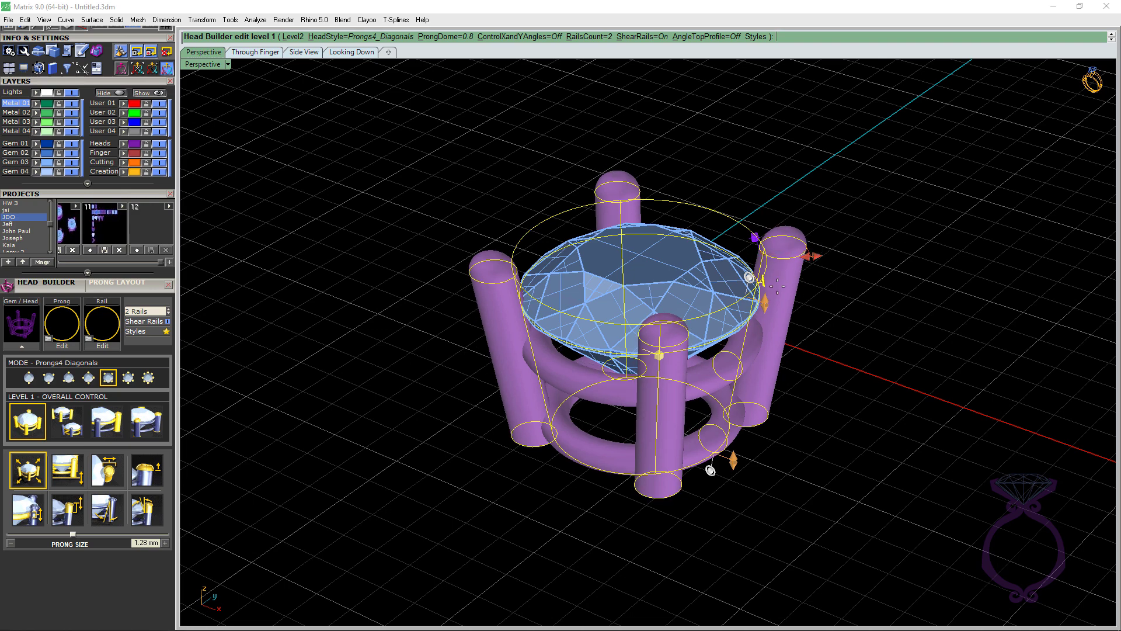
right_click_drag(773, 341, 780, 318)
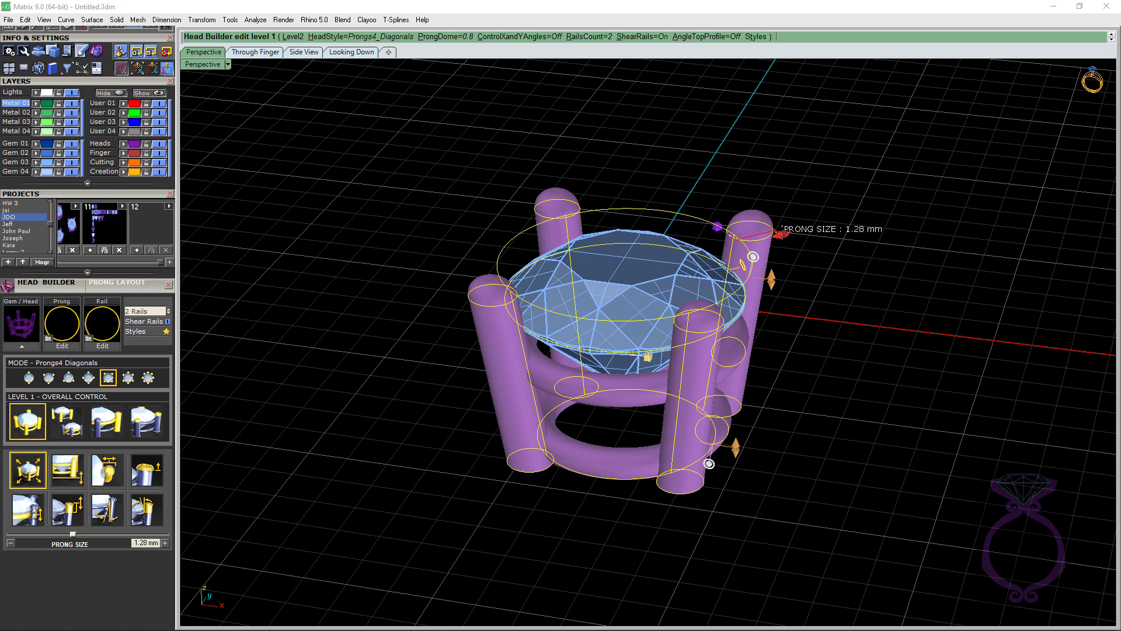
Step: Reduce the prong size of the head to about 1.09 mm
left_click_drag(781, 233, 775, 235)
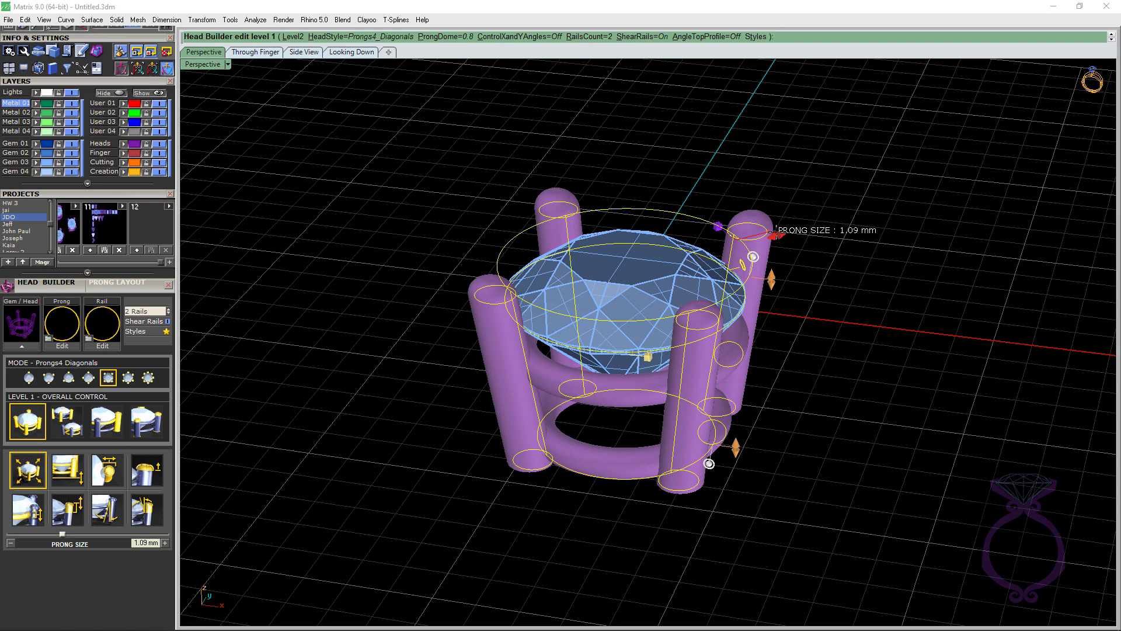
left_click_drag(776, 230, 776, 229)
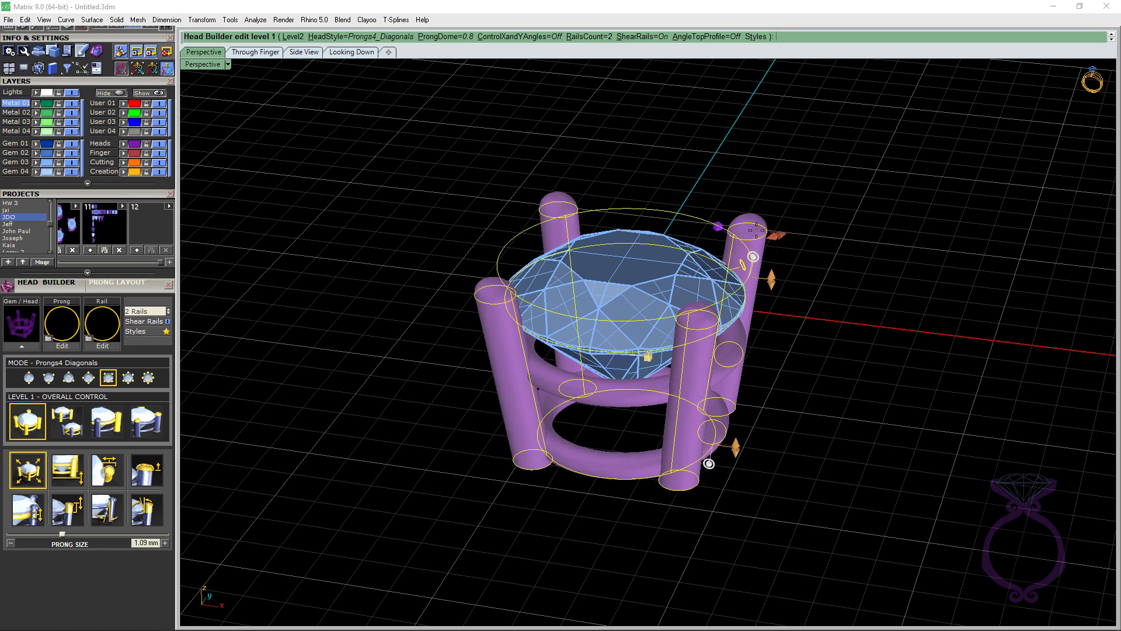
right_click_drag(834, 240, 822, 215)
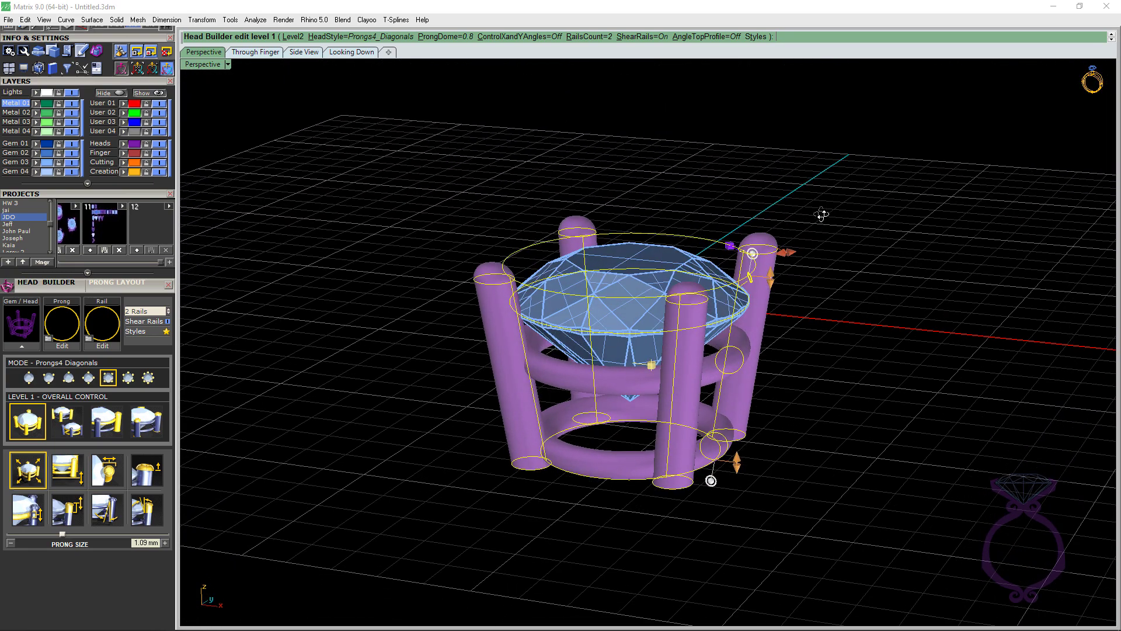
Step: In the Through Finger view, lower the base of the head and taper it to a head angle X of about 14°
left_click(276, 53)
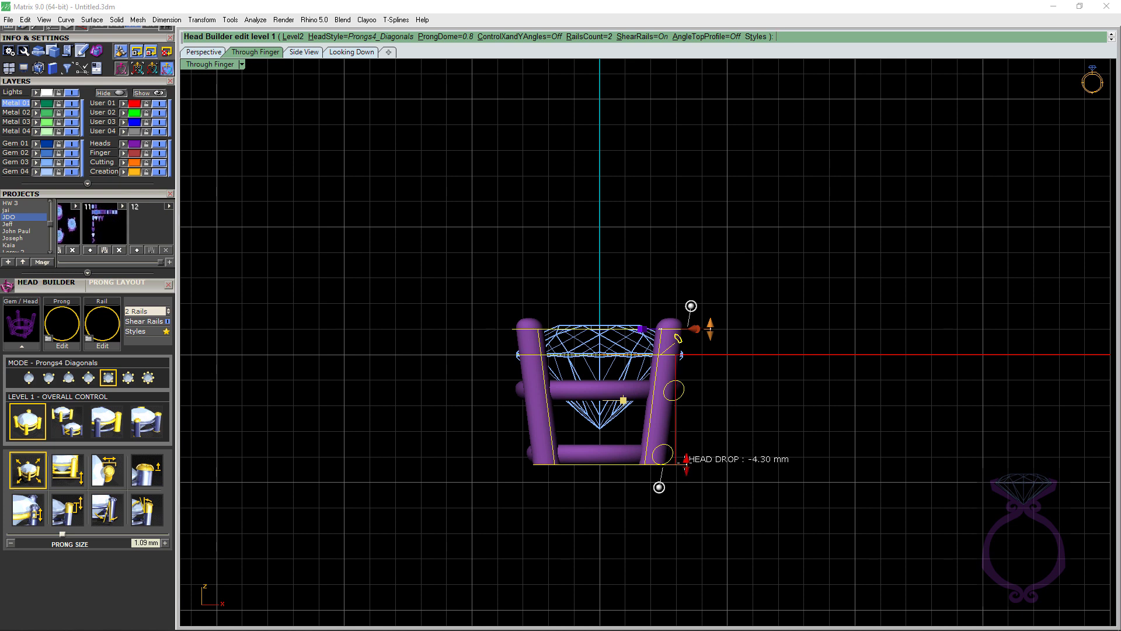
left_click_drag(687, 460, 641, 517)
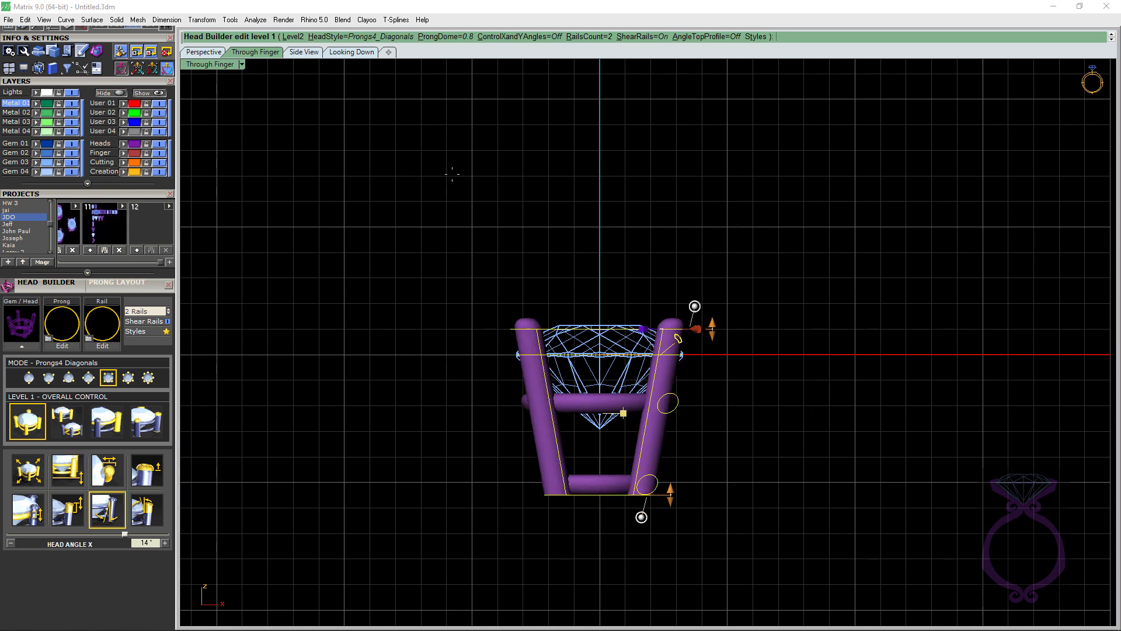
left_click(211, 52)
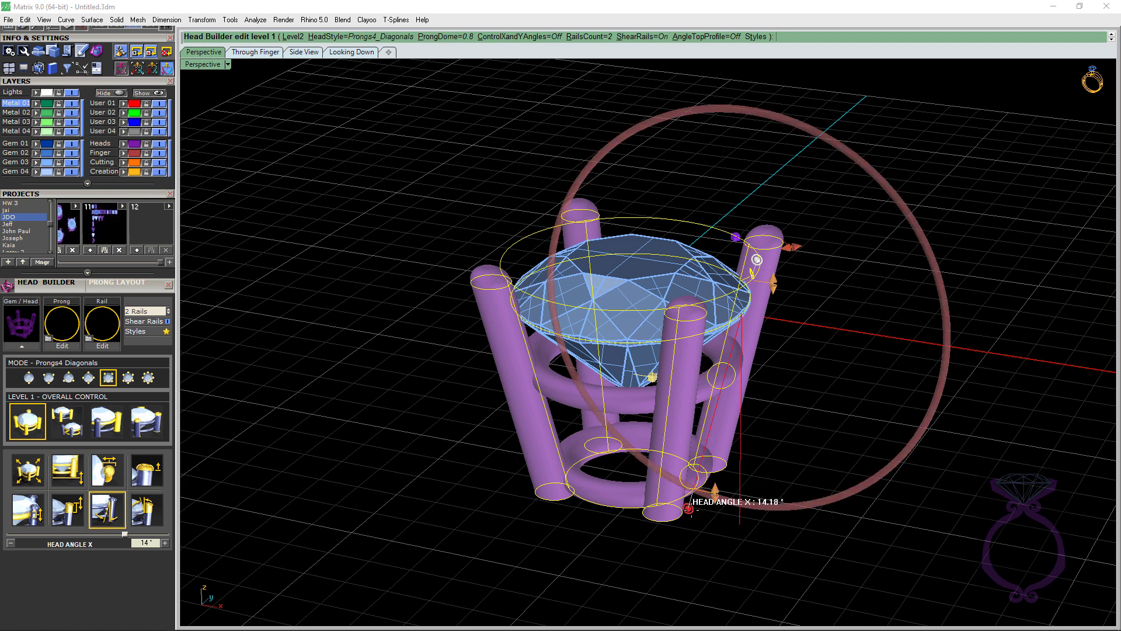
right_click_drag(688, 508, 796, 301)
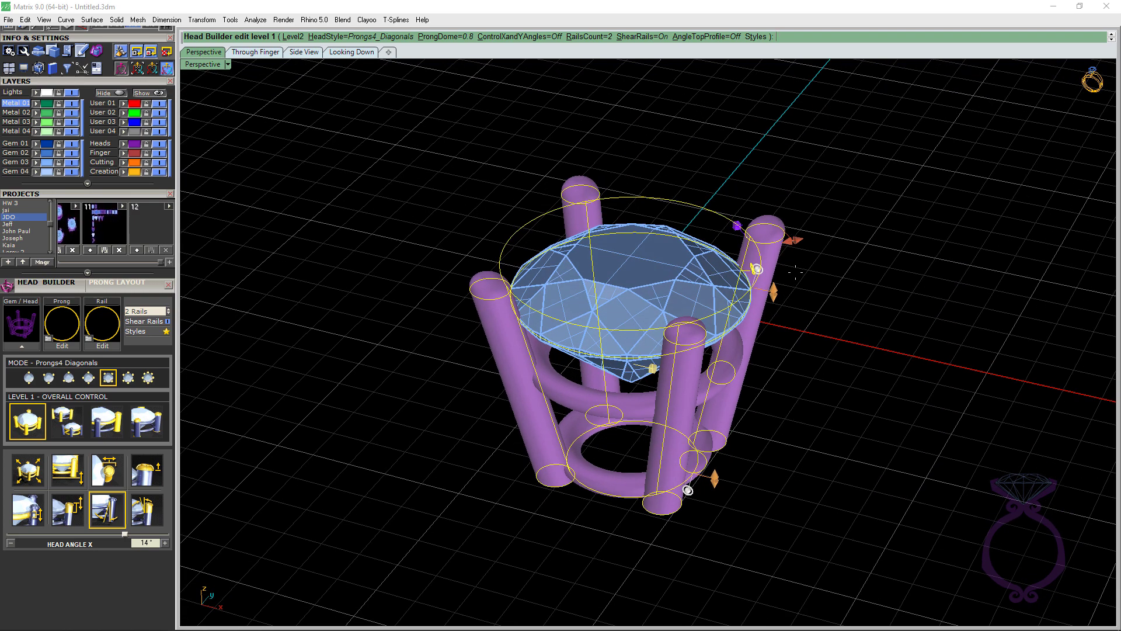
Step: Curve the prong tops inward by setting the head's top angle to about -11.6°
scroll(796, 273, "up", 4)
left_click_drag(746, 268, 729, 267)
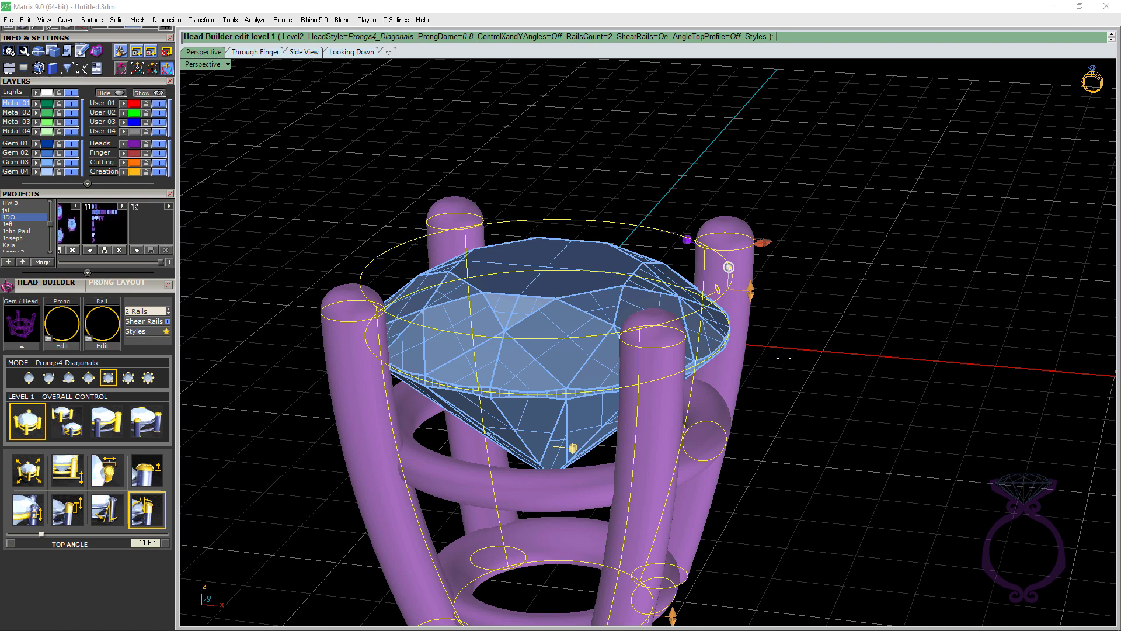
scroll(804, 327, "down", 2)
right_click_drag(806, 328, 786, 260)
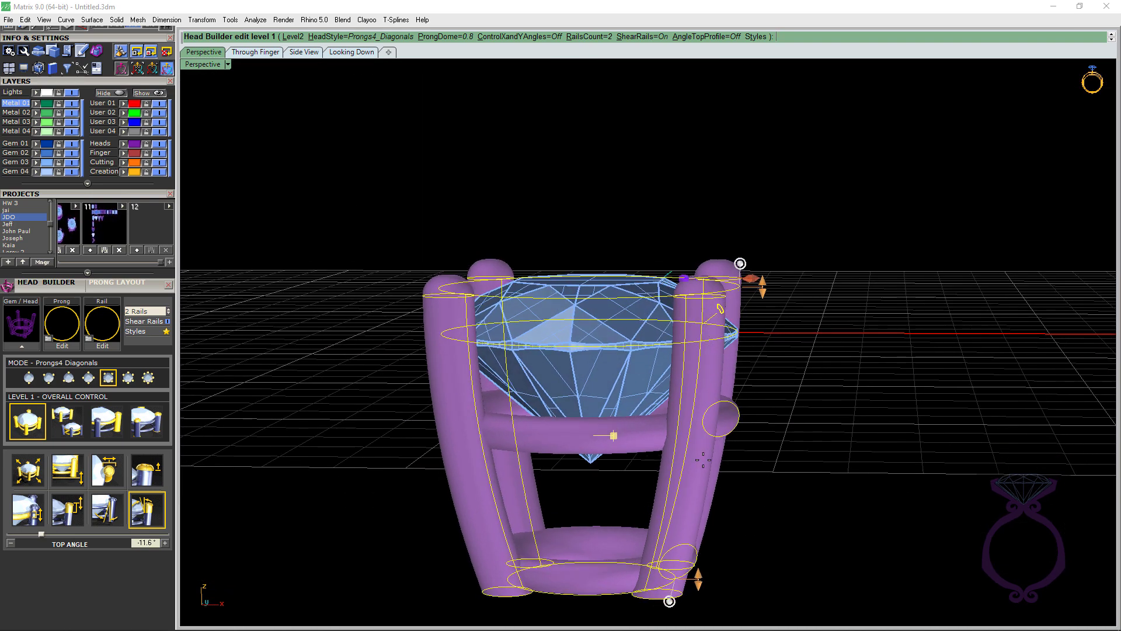
right_click_drag(825, 313, 816, 362)
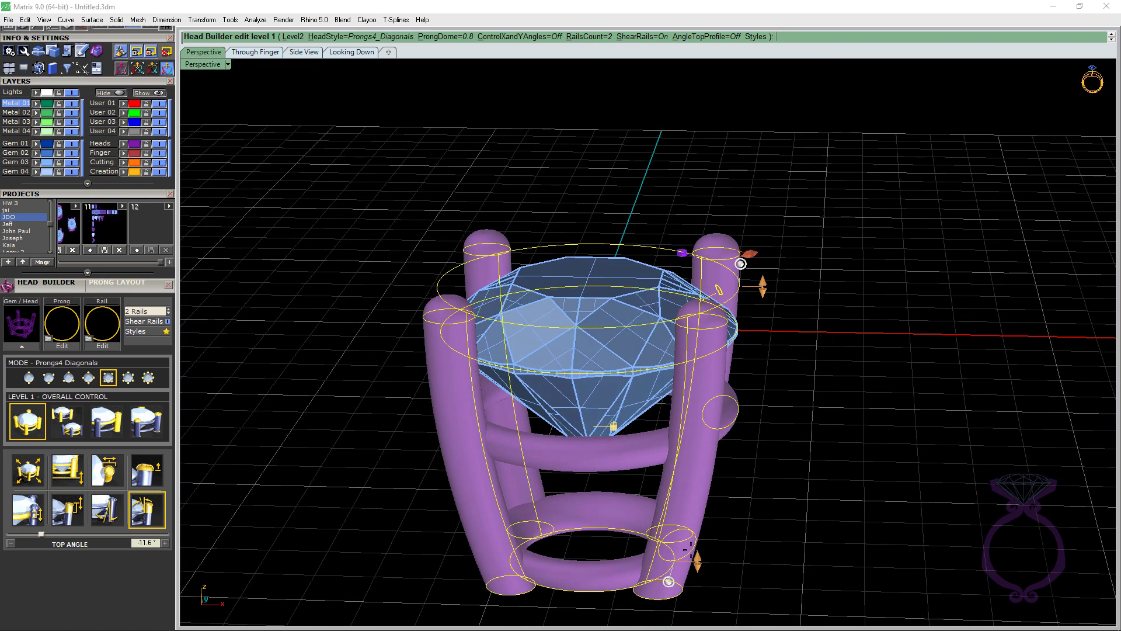
Step: Narrow the base of the head further with a head angle X of about 18°, leaving the prong tops as curved
left_click_drag(668, 582, 649, 581)
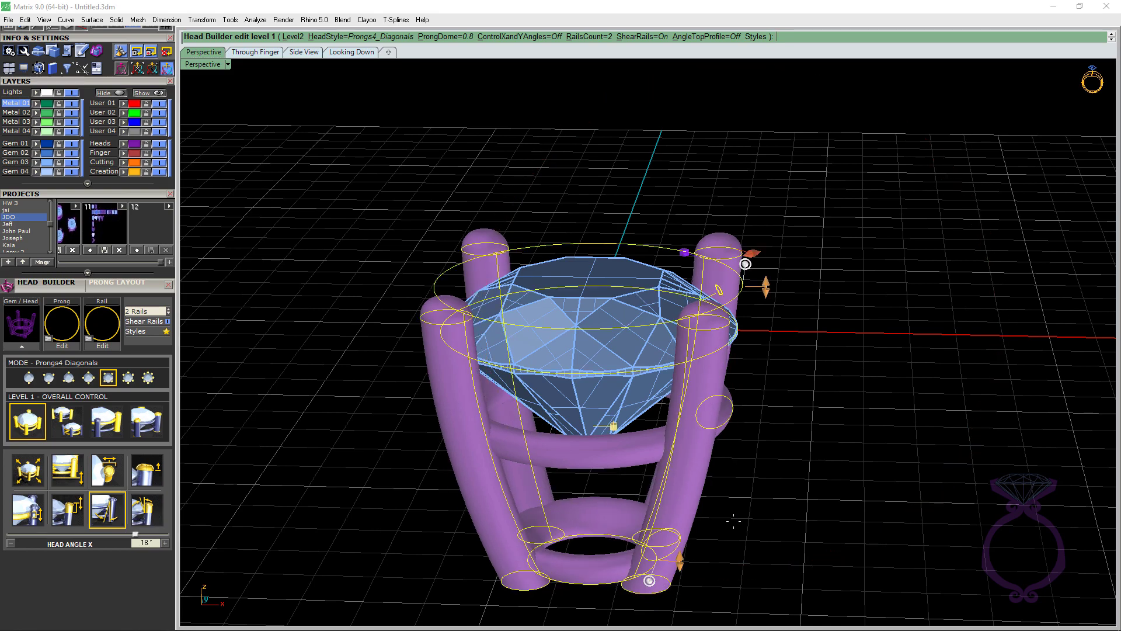
right_click_drag(733, 521, 774, 367)
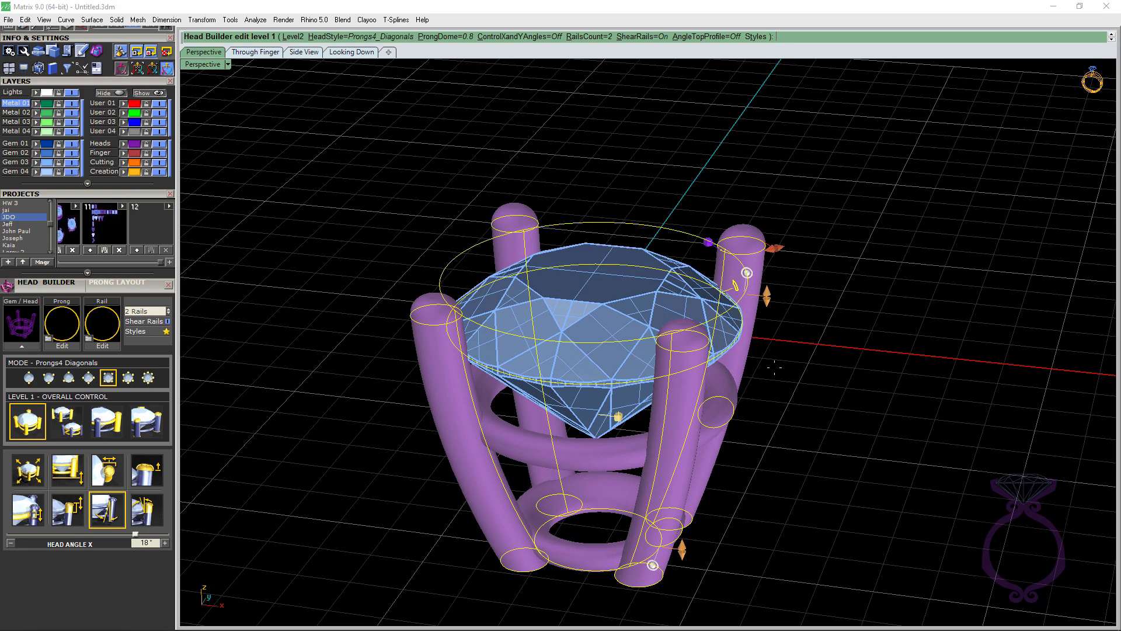
left_click_drag(747, 273, 748, 270)
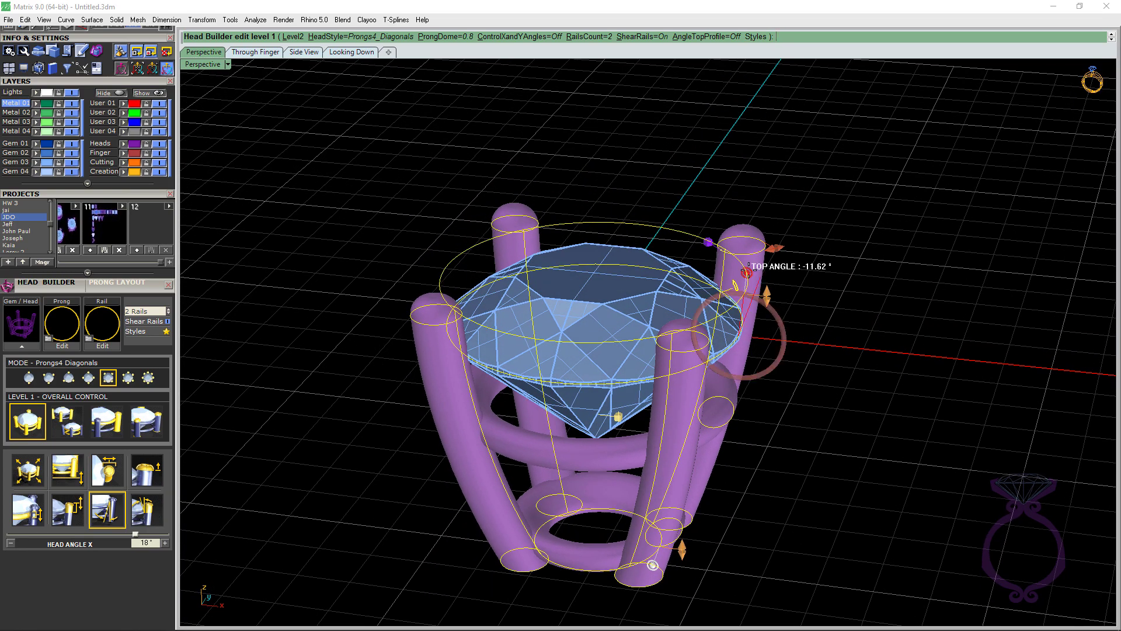
Step: Raise the prongs to a height above girdle of about 1.74 mm and check them around the gem
right_click_drag(800, 337, 802, 298)
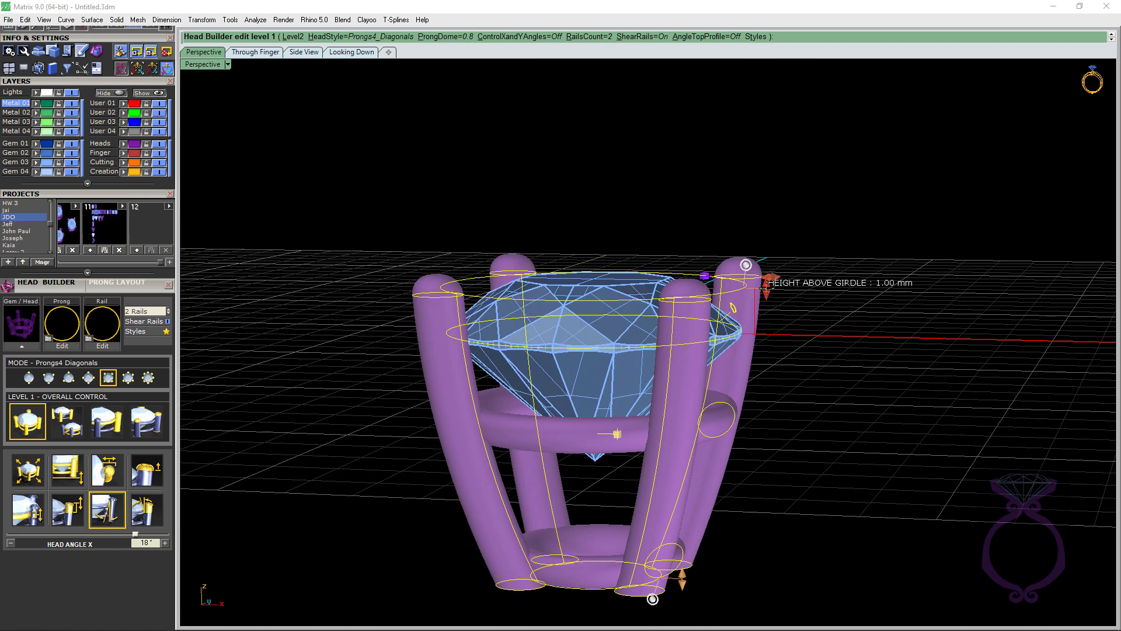
left_click_drag(766, 284, 768, 256)
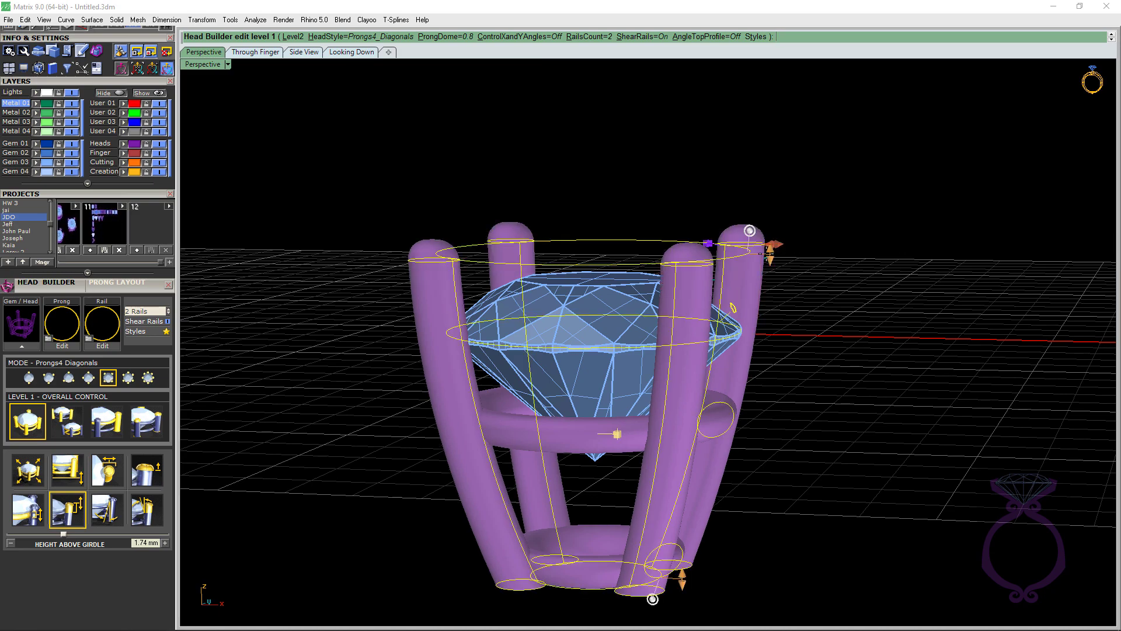
right_click_drag(779, 266, 778, 286)
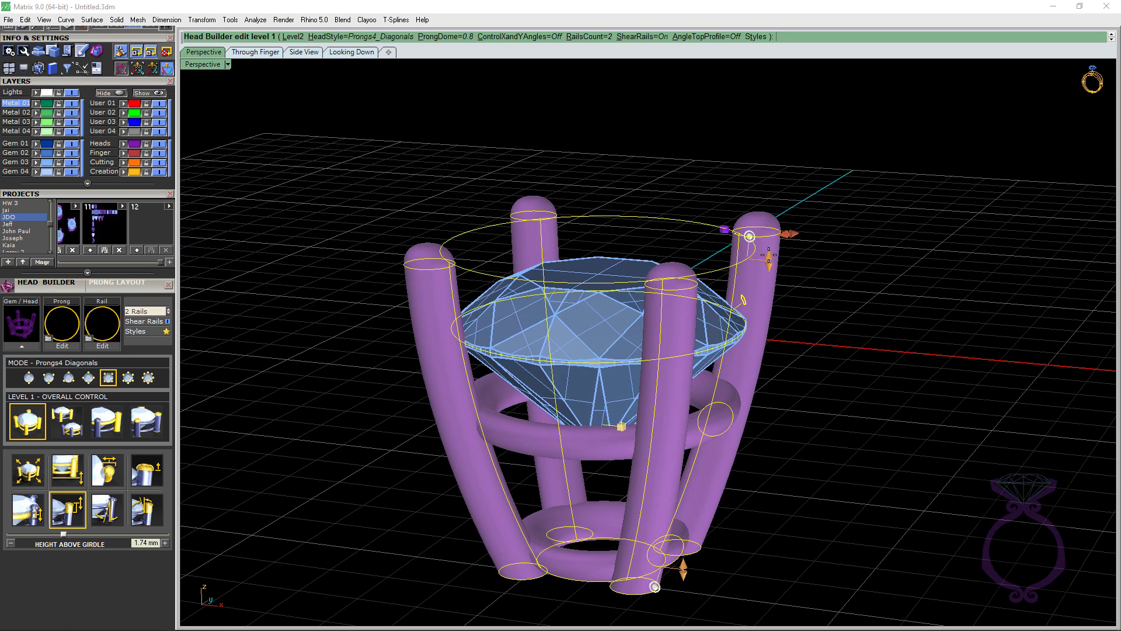
right_click_drag(765, 252, 757, 324)
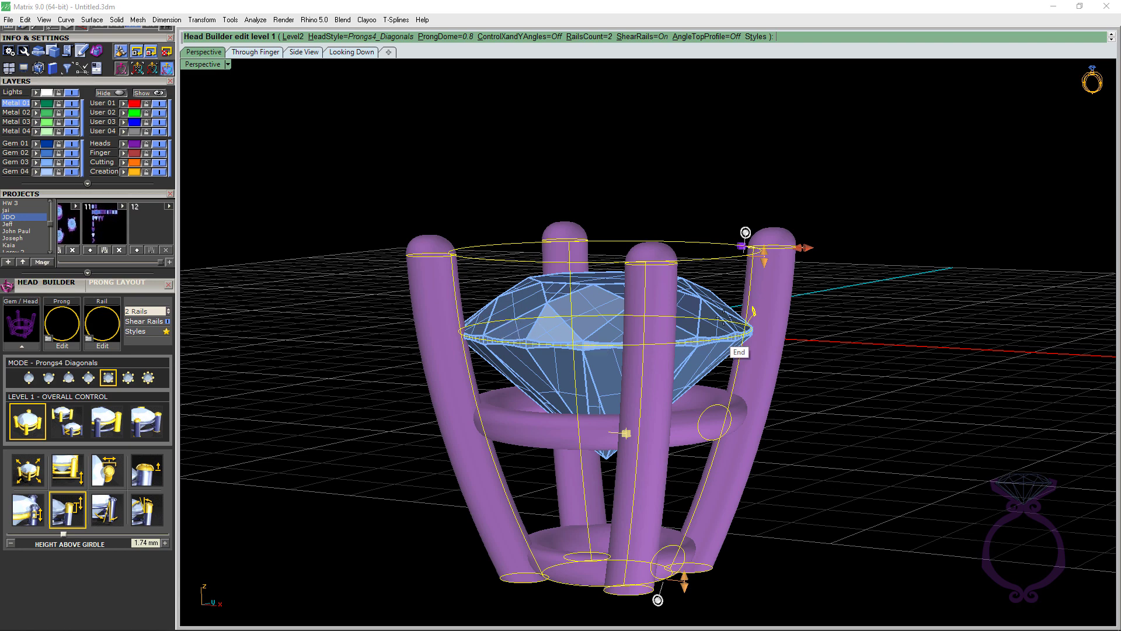
right_click_drag(729, 308, 730, 403)
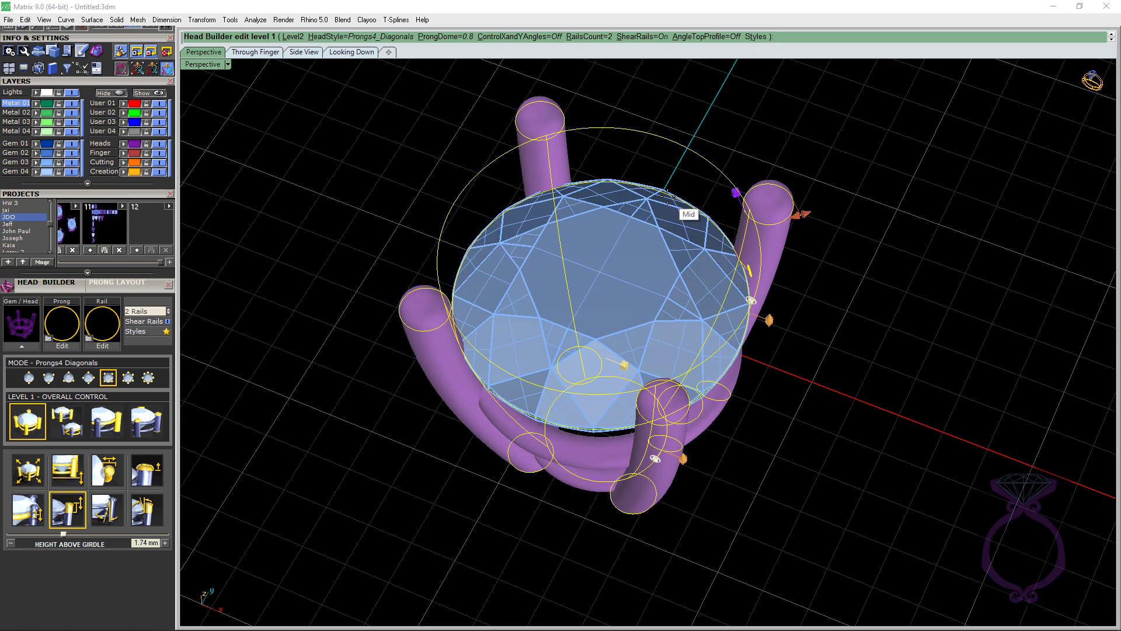
right_click_drag(664, 214, 607, 304)
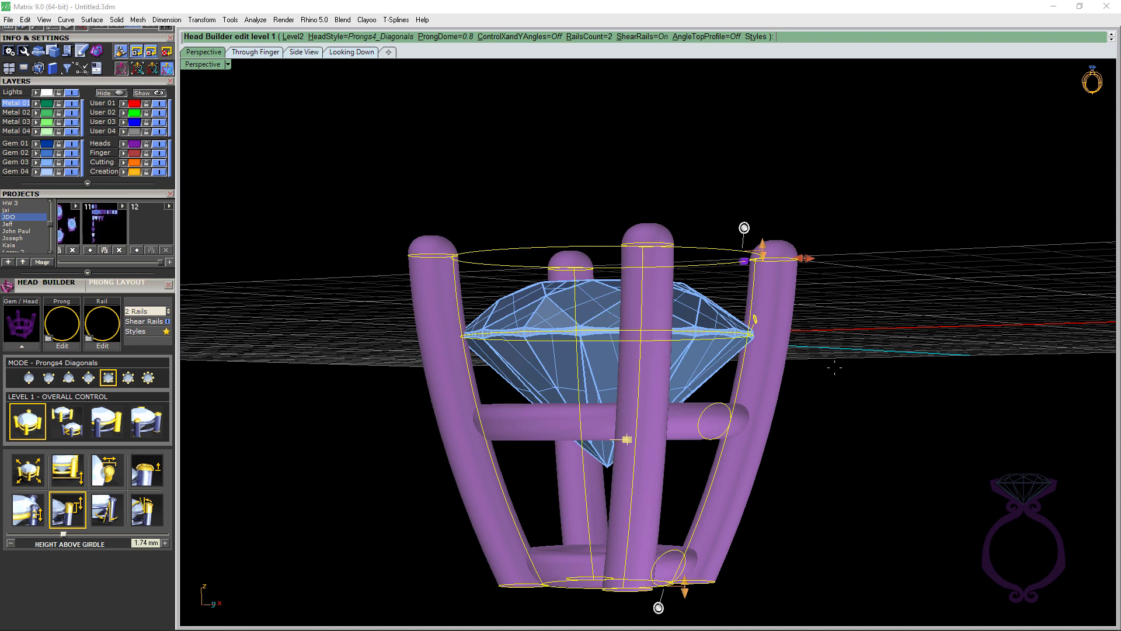
right_click_drag(835, 367, 850, 394)
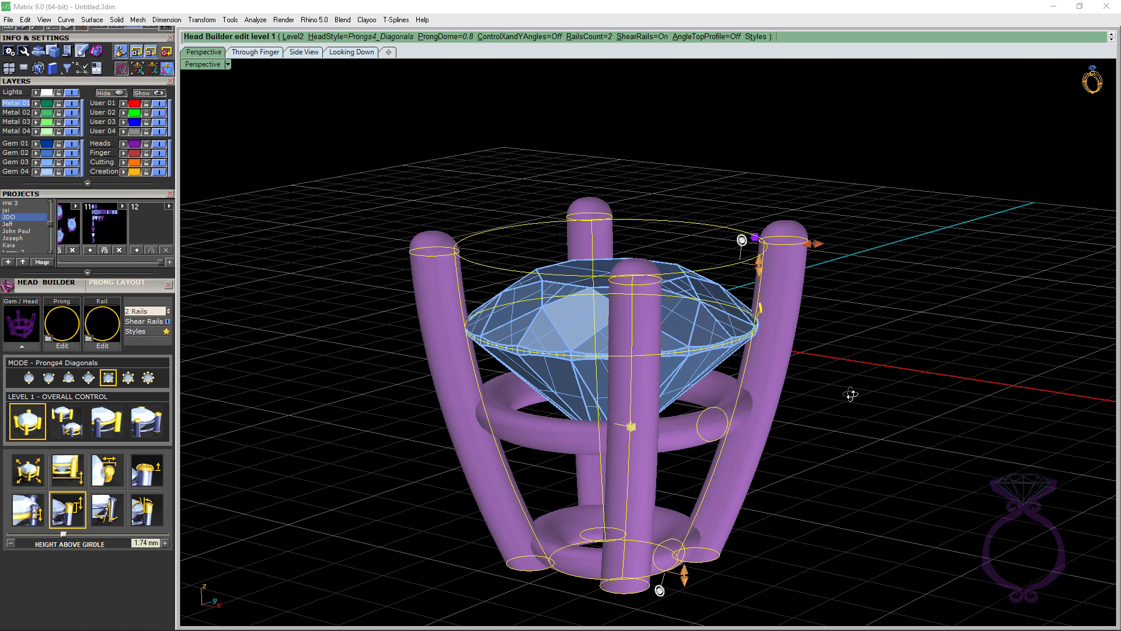
mouse_move(851, 394)
right_mouse_down()
mouse_move(857, 374)
mouse_move(844, 387)
right_mouse_up()
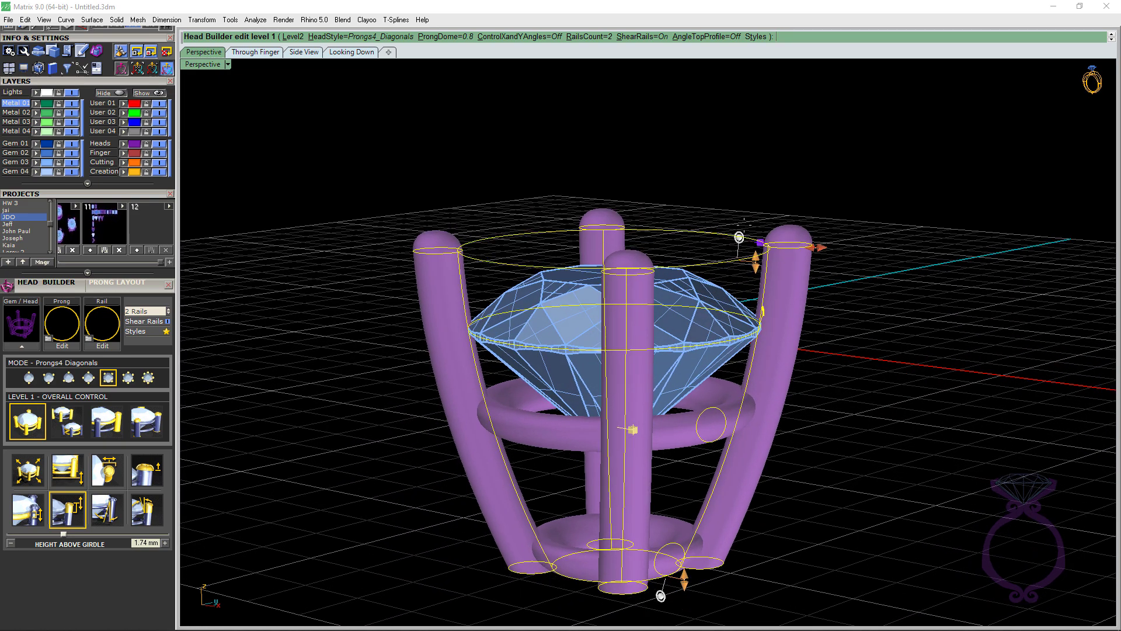
Step: Shorten the prongs to a height above girdle of about 1.37 mm
mouse_move(756, 261)
left_mouse_down()
mouse_move(761, 287)
mouse_move(755, 260)
mouse_move(753, 282)
left_mouse_up()
right_click_drag(813, 282, 854, 304)
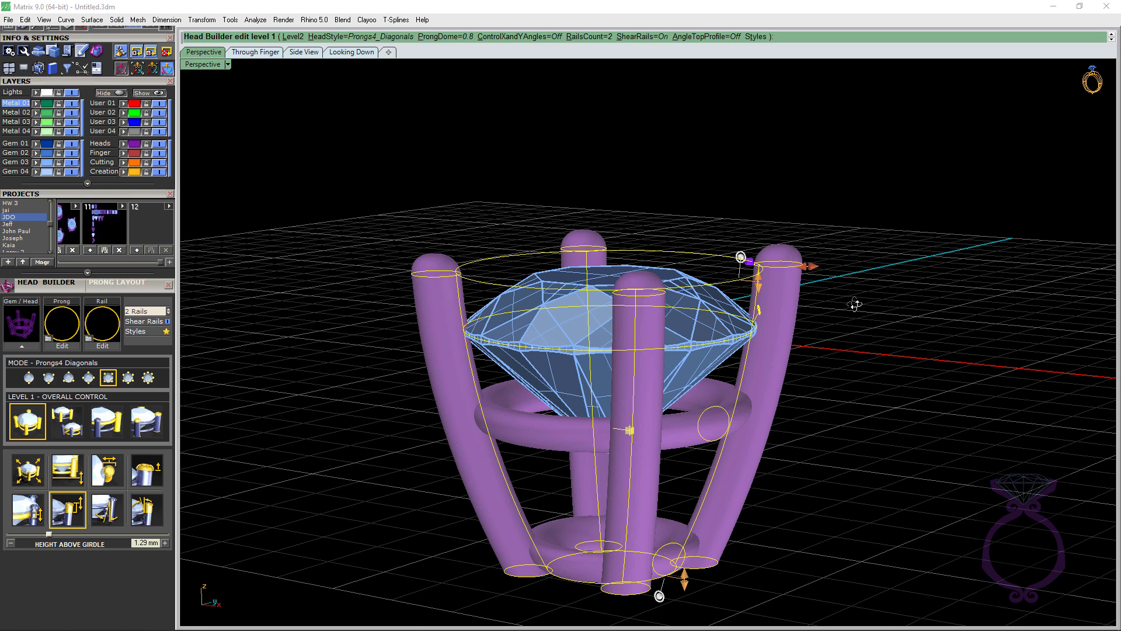
left_click_drag(761, 277, 760, 278)
right_click_drag(759, 278, 853, 317)
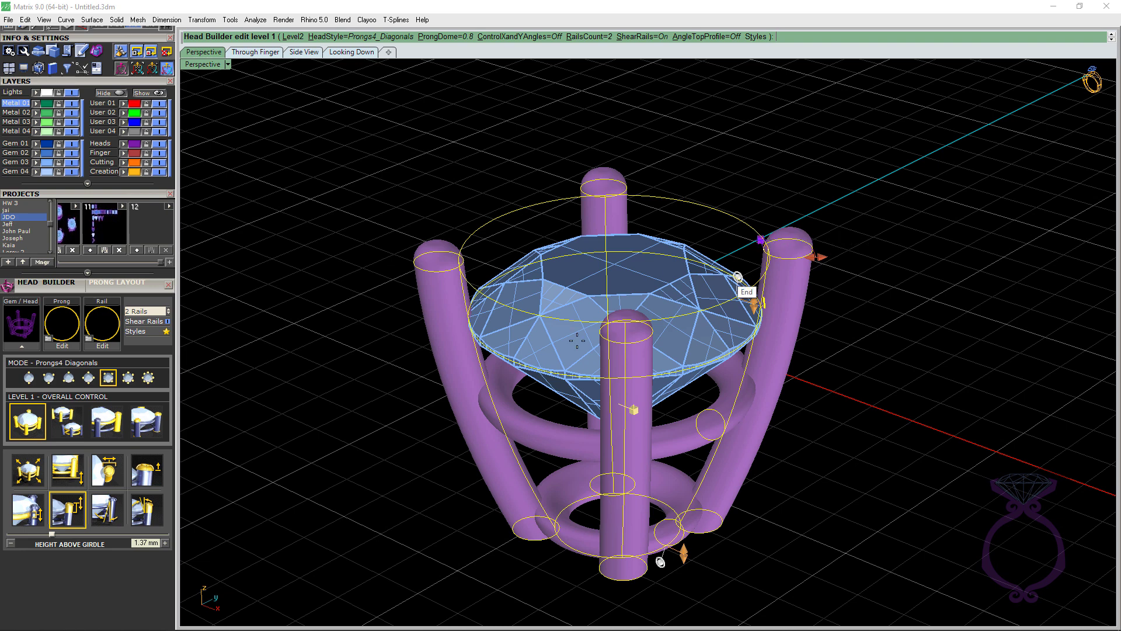
Step: Inspect where the prong meets the gem's girdle and set the prong nudge to 0.1 mm
scroll(750, 287, "up", 2)
scroll(751, 288, "up", 4)
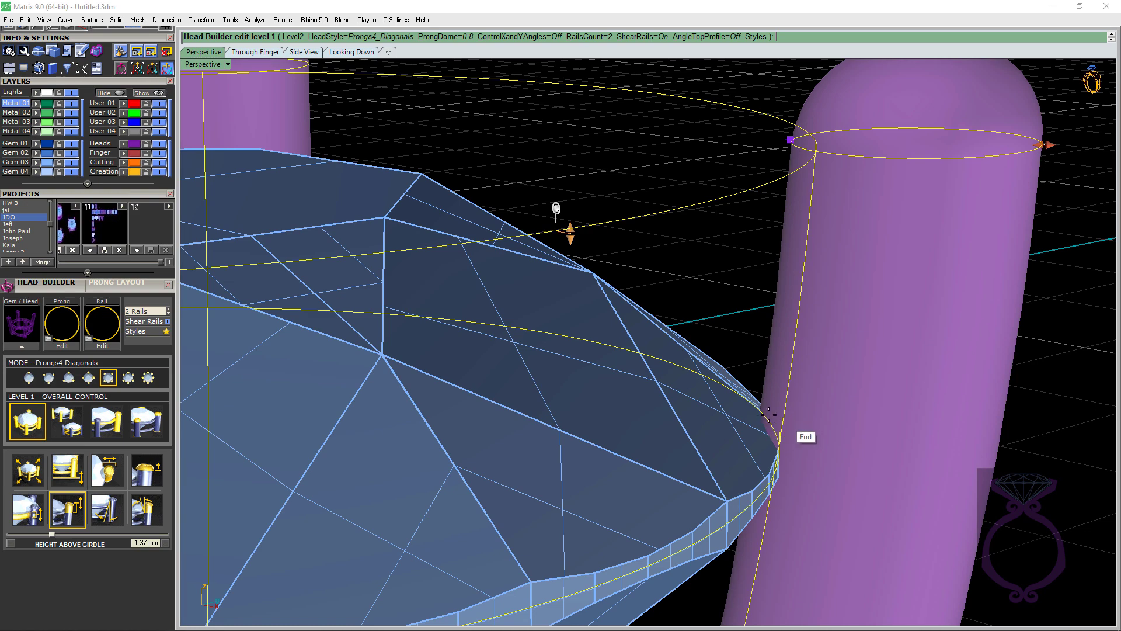
scroll(733, 279, "down", 8)
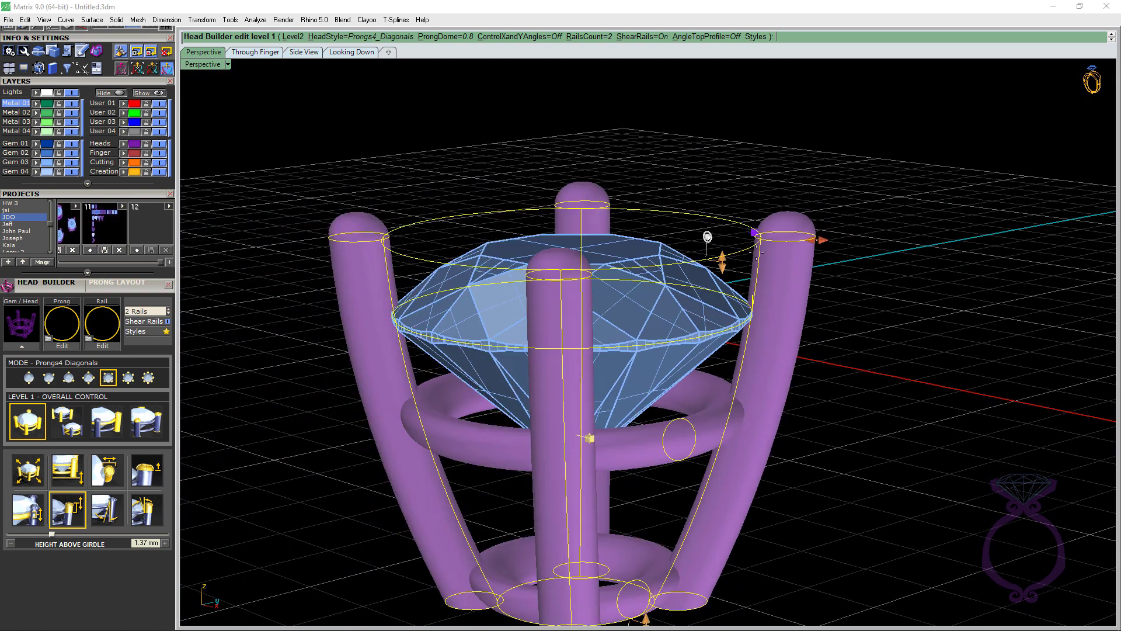
right_click_drag(733, 278, 757, 293)
scroll(758, 293, "down", 2)
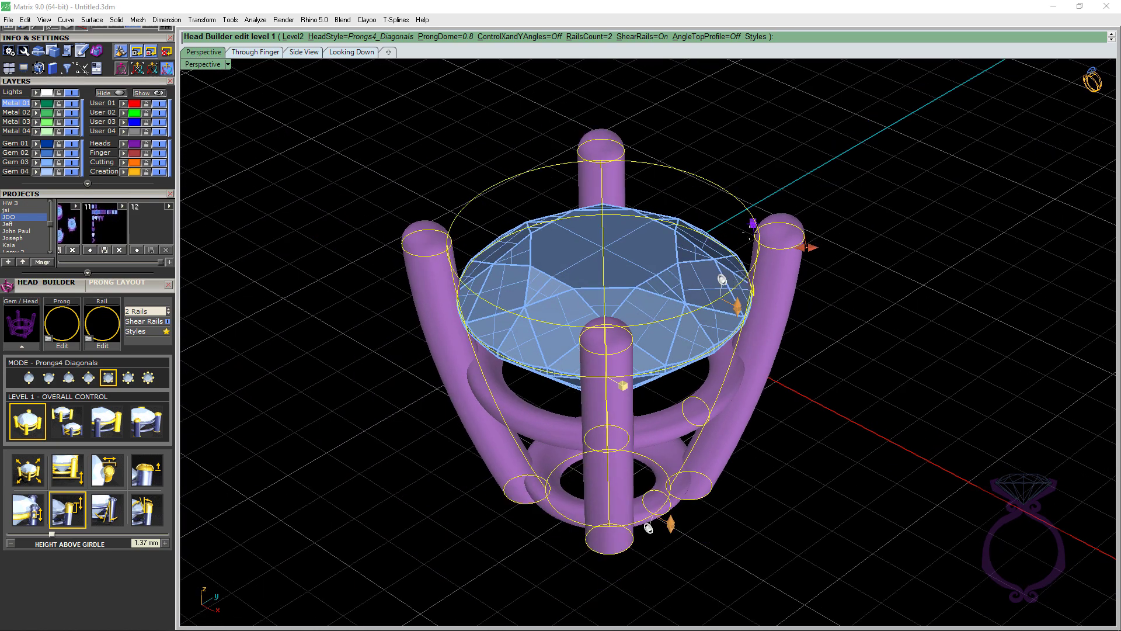
right_click_drag(750, 232, 754, 234)
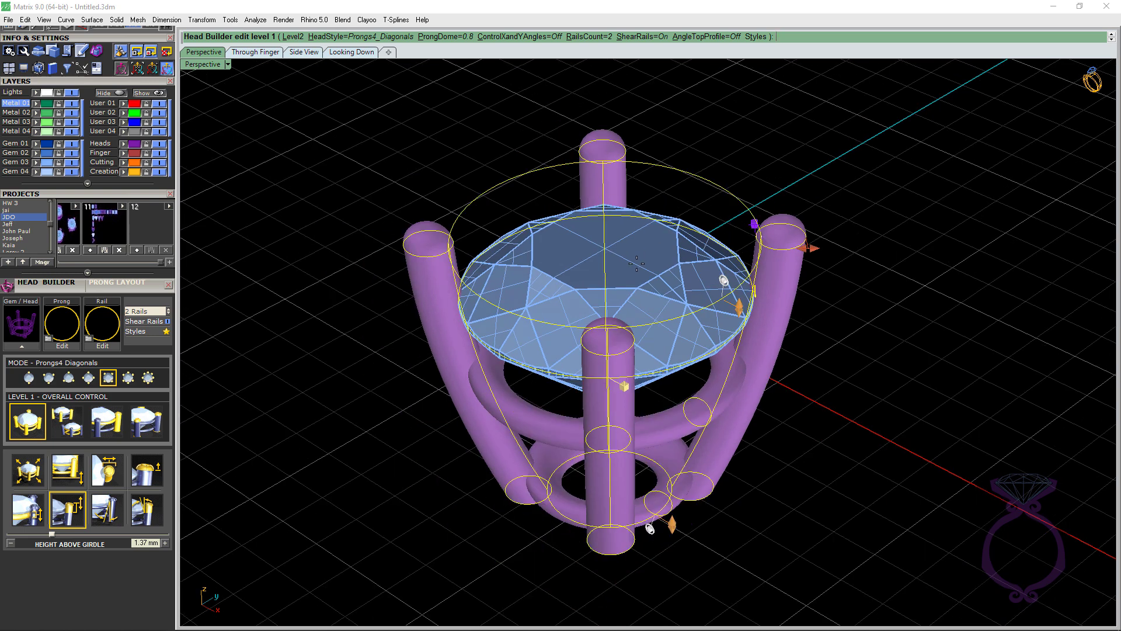
scroll(637, 264, "up", 2)
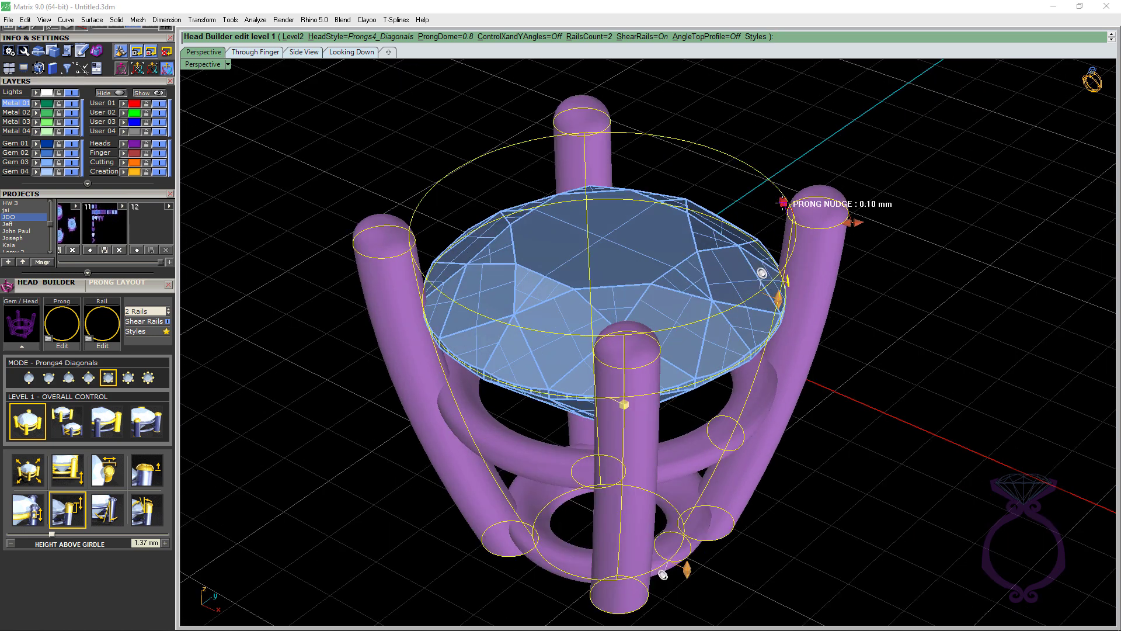
mouse_move(784, 202)
left_mouse_down()
mouse_move(772, 202)
mouse_move(785, 203)
left_mouse_up()
mouse_move(785, 203)
right_mouse_down()
mouse_move(876, 271)
mouse_move(792, 221)
right_mouse_up()
mouse_move(789, 212)
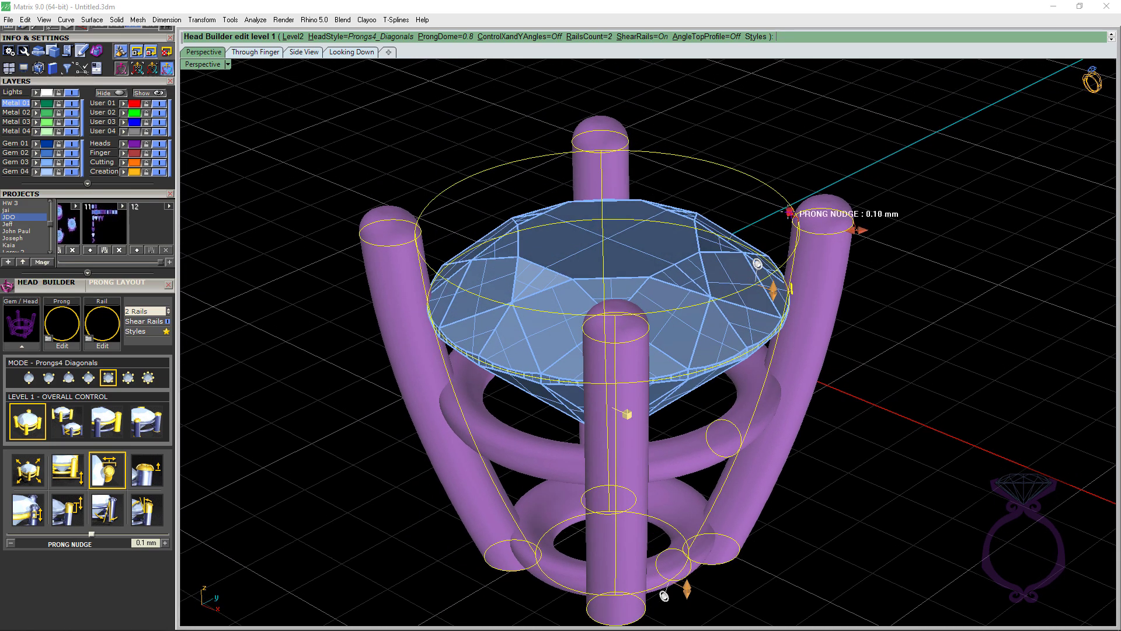
scroll(759, 222, "down", 3)
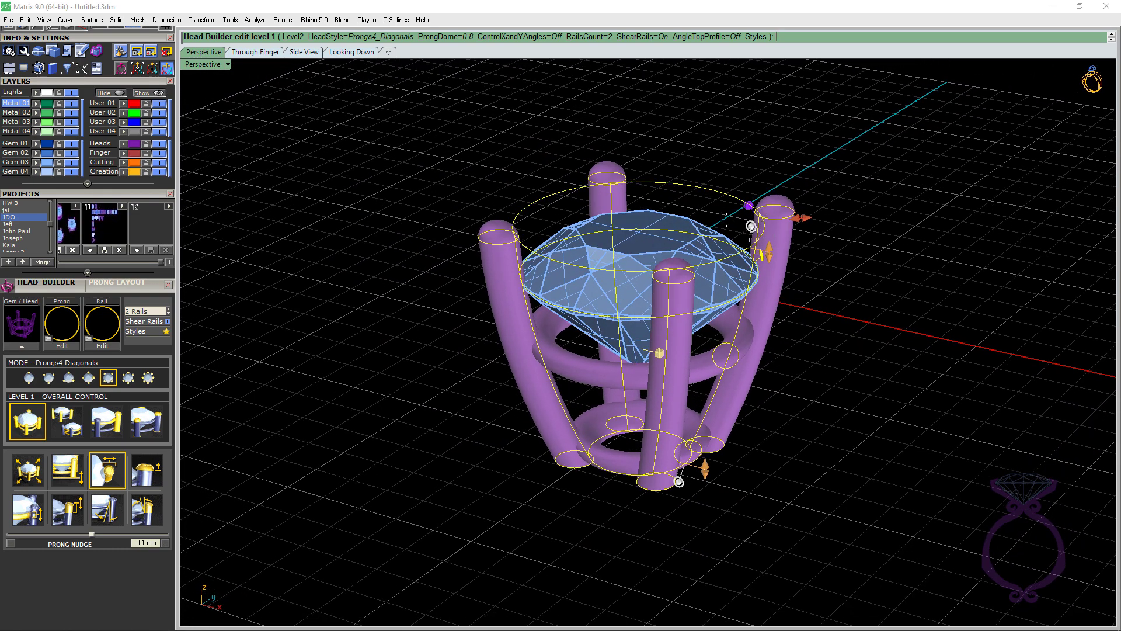
Step: Switch Head Builder to Level 2 prongs and rails, and bring up the prong controls
left_click(63, 418)
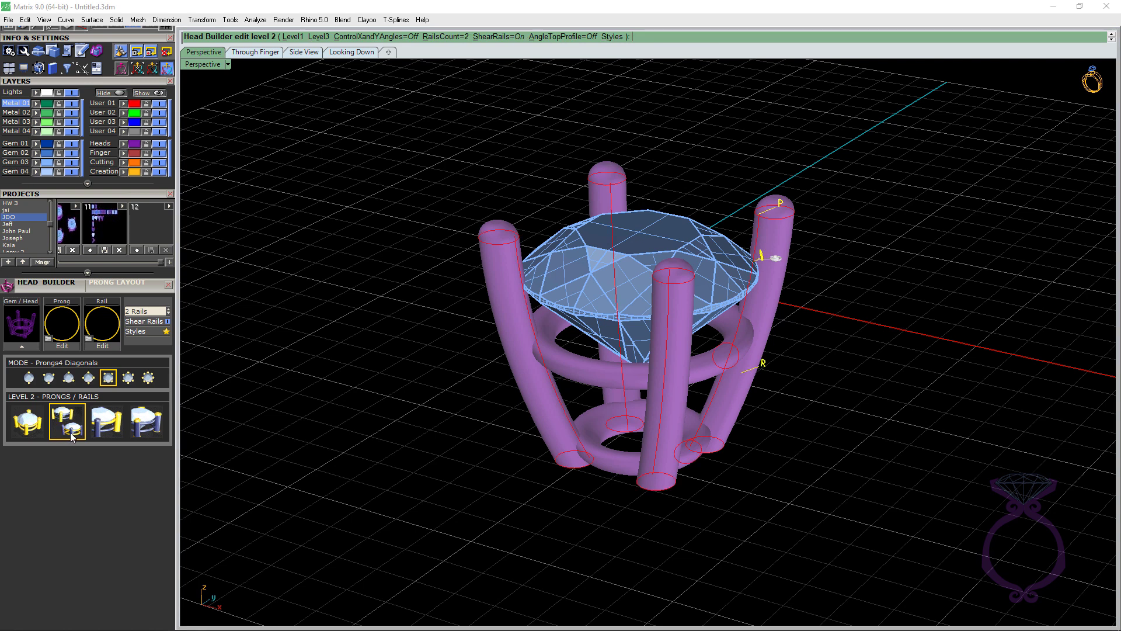
right_click_drag(776, 431, 820, 211)
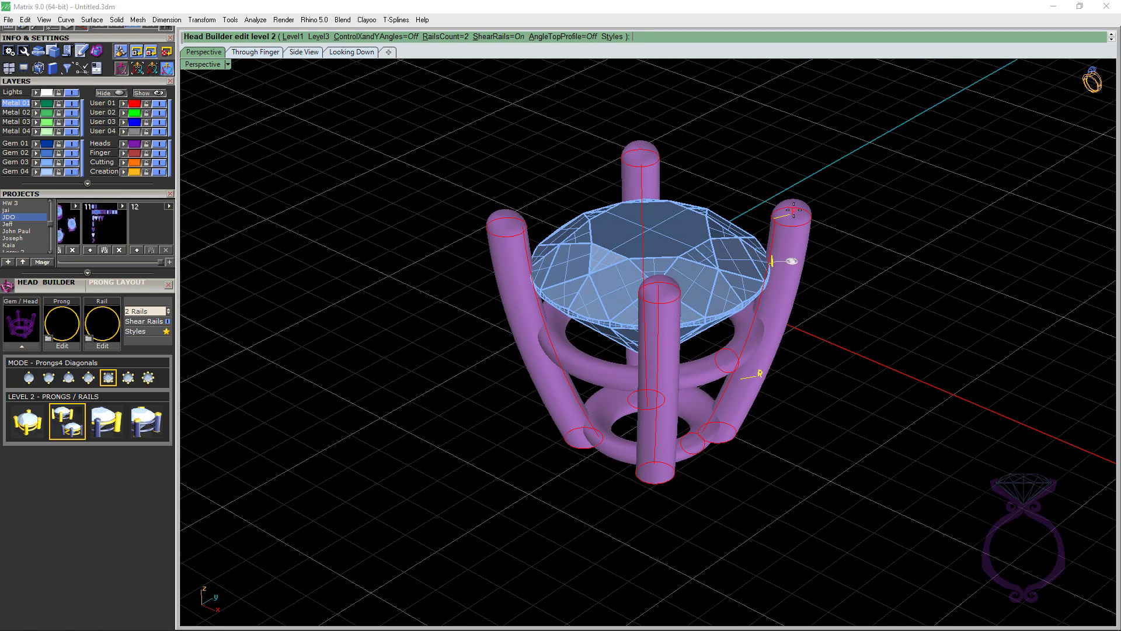
left_click(793, 210)
scroll(876, 251, "up", 5)
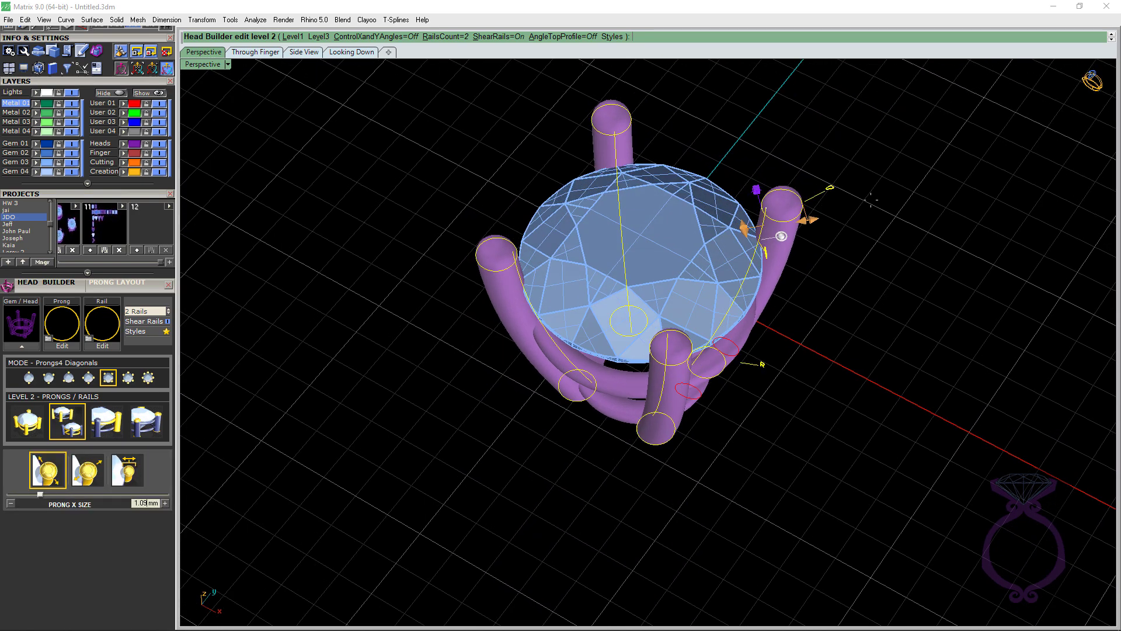
scroll(871, 200, "down", 2)
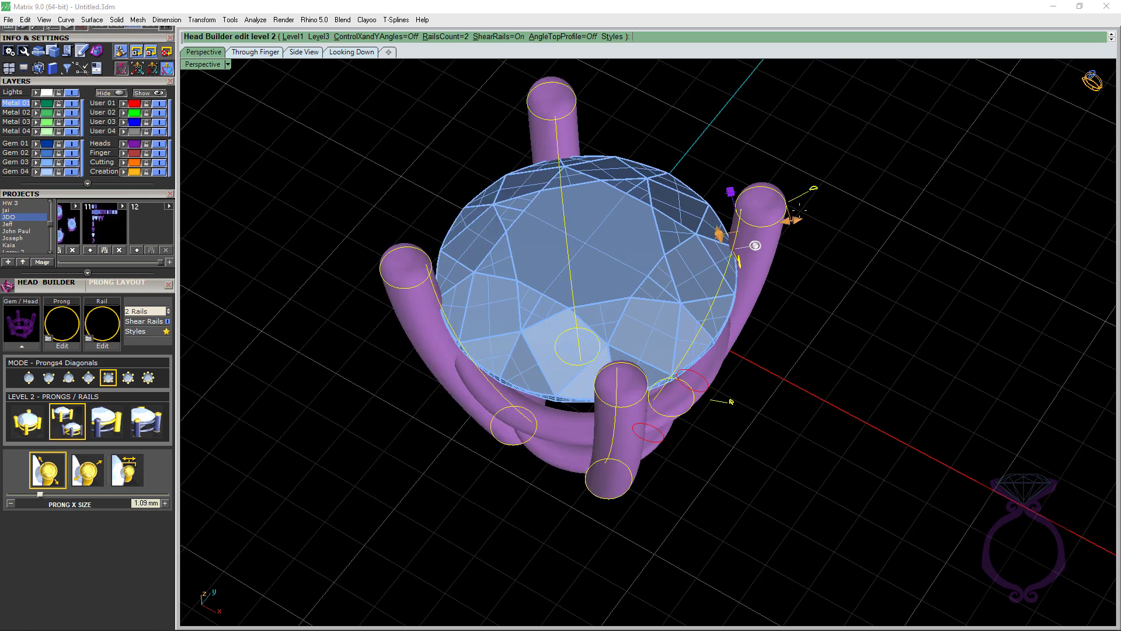
Step: Enlarge the prongs in the Y direction and set their X size to about 1.24 mm
left_click_drag(793, 220, 799, 220)
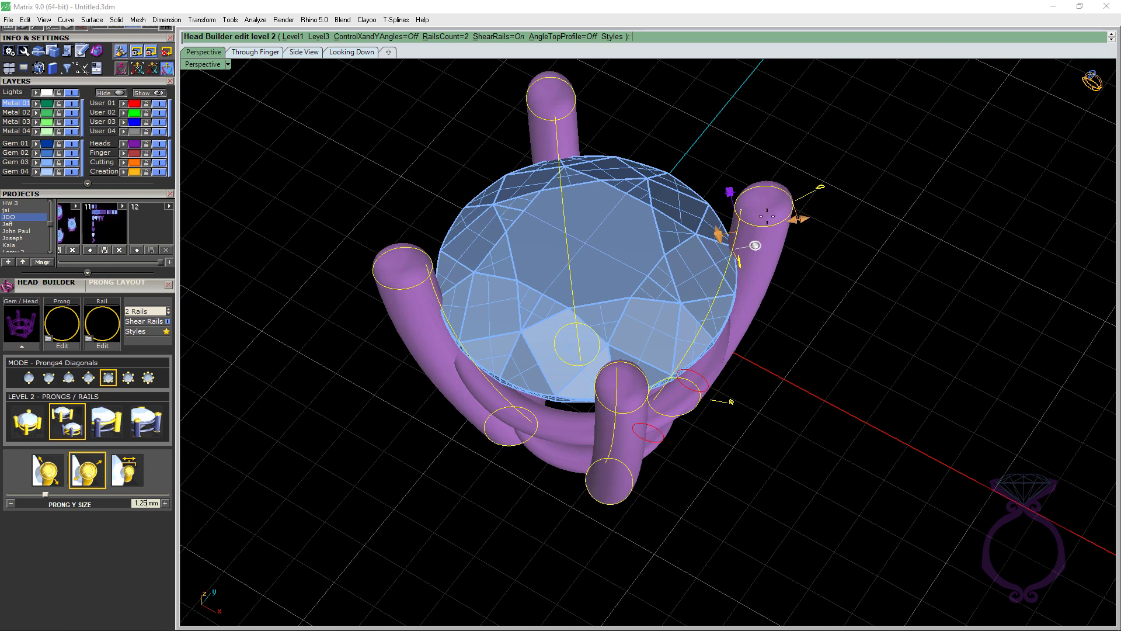
left_click_drag(798, 220, 802, 220)
left_click_drag(717, 234, 720, 237)
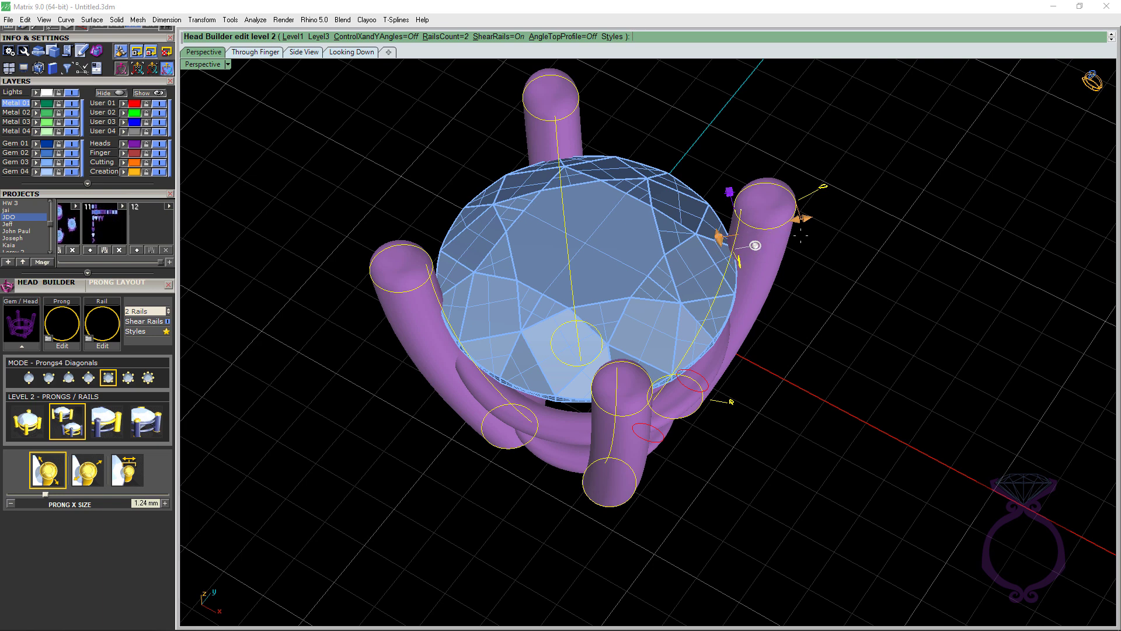
right_click_drag(719, 239, 723, 250)
Step: Try an oval prong with a Y size of about 1.56 mm, and reduce the Y size to about 1.22 mm
left_click_drag(804, 219, 814, 218)
right_click_drag(813, 218, 727, 227)
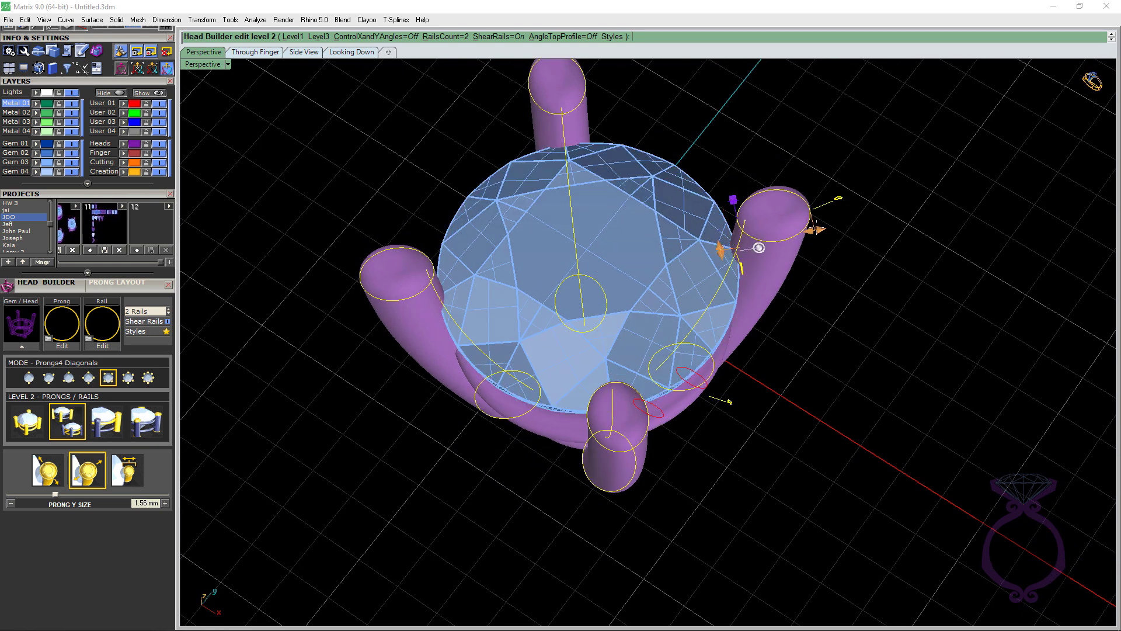
mouse_move(816, 230)
left_click_drag(816, 230, 798, 230)
right_click_drag(799, 230, 813, 283)
Step: Try rotating the prongs around the gem to a prong angle of about -7°, and bring the angle back to about 0°
left_click_drag(737, 230, 743, 246)
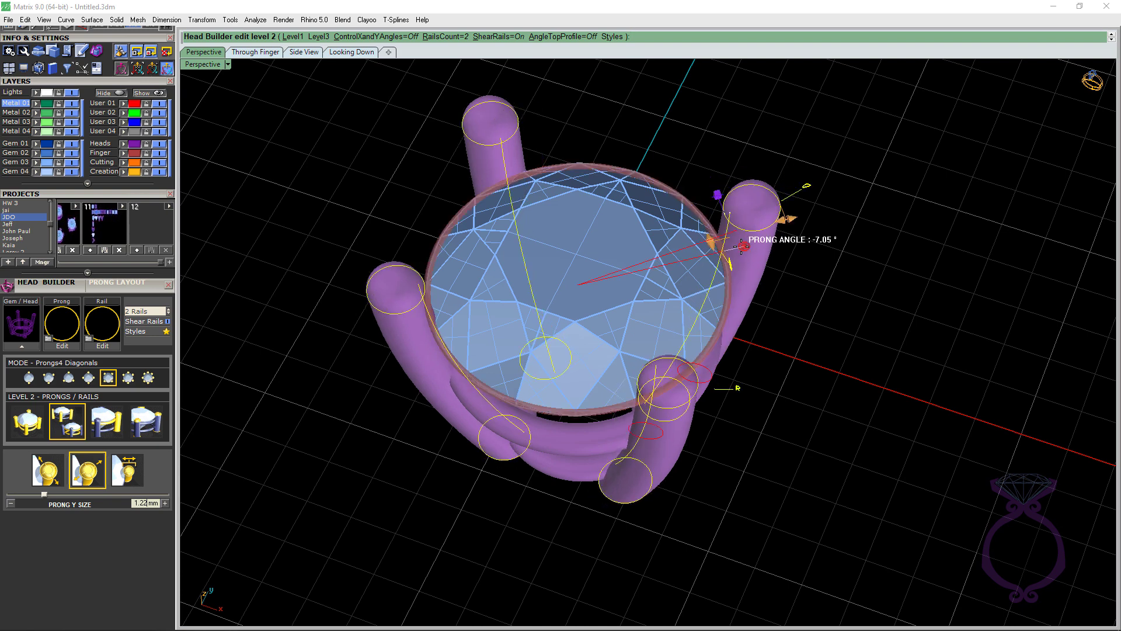
left_click_drag(744, 247, 738, 229)
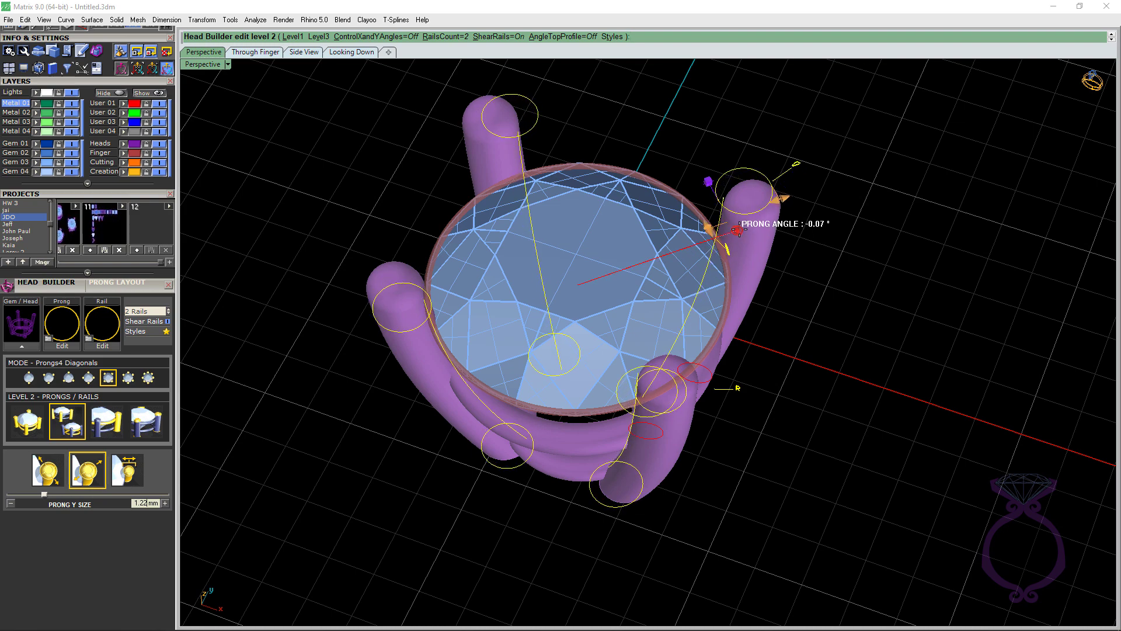
right_click_drag(946, 408, 846, 358)
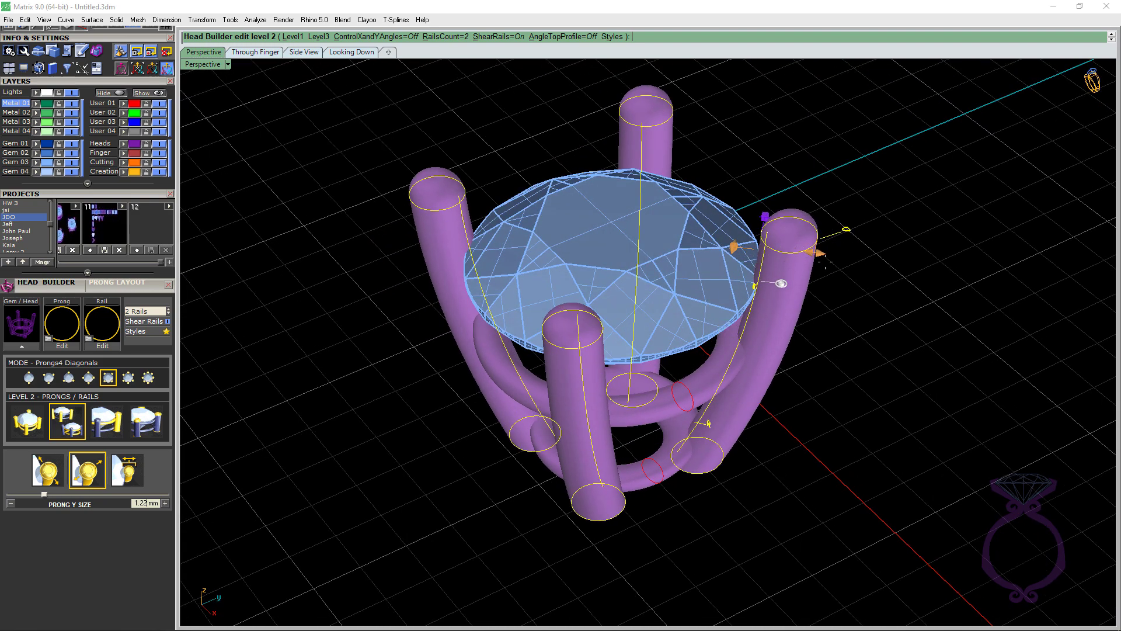
right_click_drag(826, 260, 781, 263)
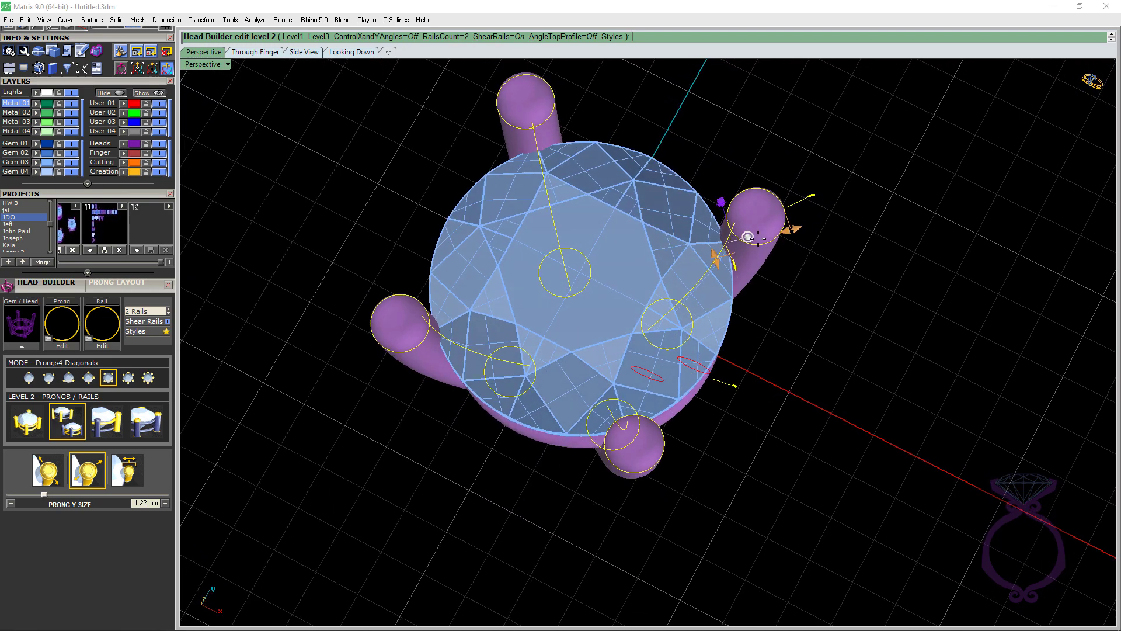
mouse_move(750, 236)
left_click_drag(748, 236, 746, 230)
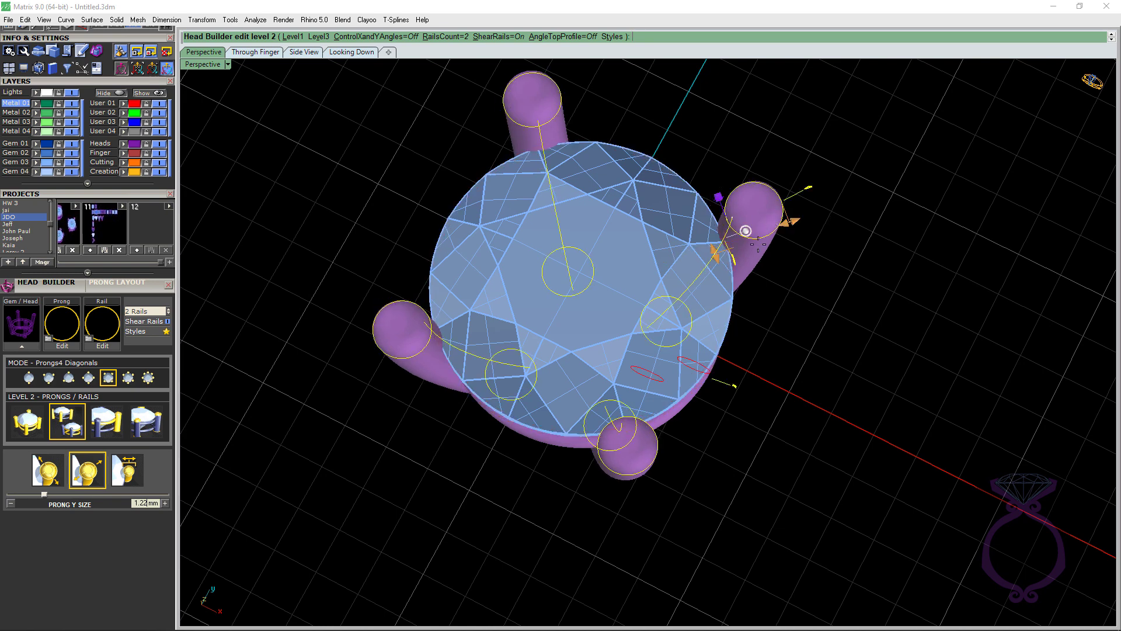
mouse_move(745, 230)
right_mouse_down()
mouse_move(756, 243)
mouse_move(739, 230)
right_mouse_up()
mouse_move(757, 247)
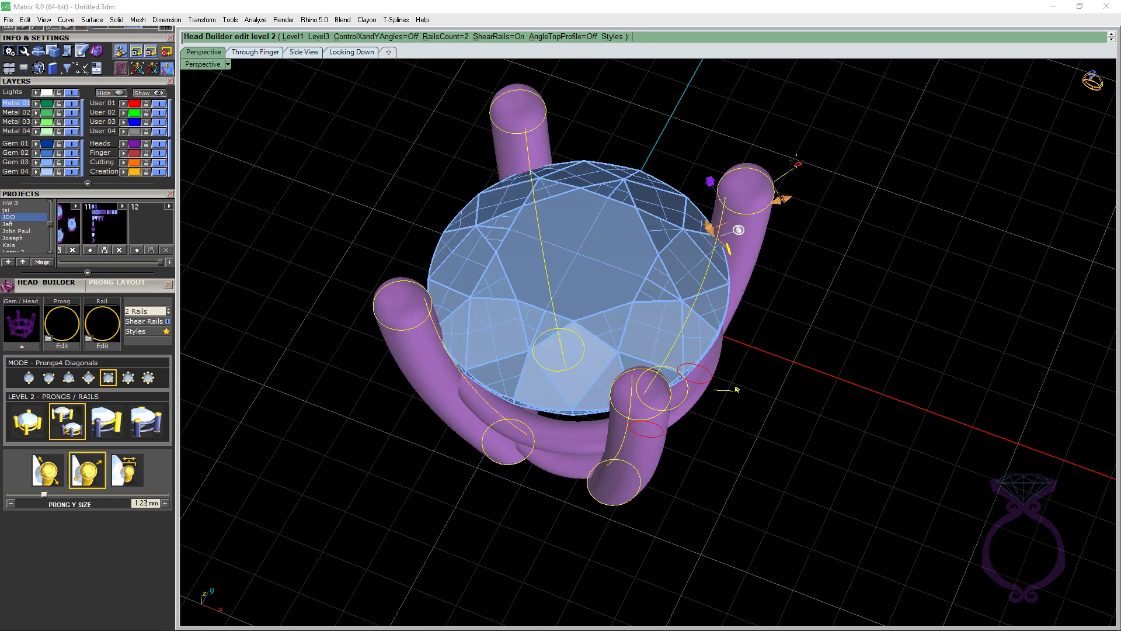
Step: Browse the prong profile library and apply the heart-shaped profile Prong_062 to the prongs
left_click(739, 230)
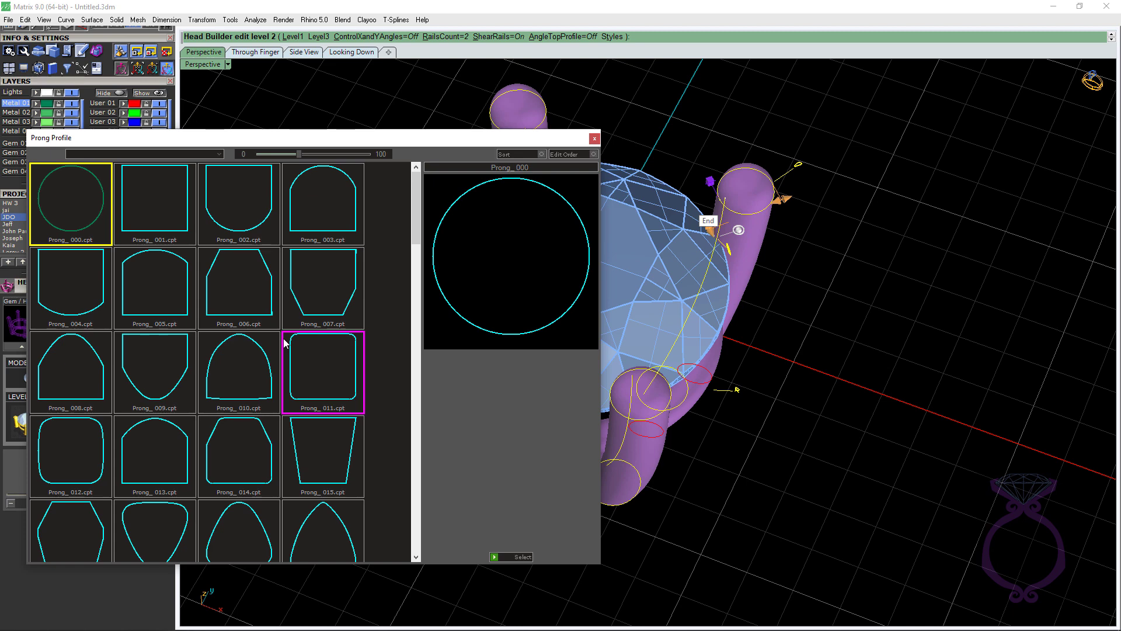
scroll(285, 343, "down", 2)
scroll(285, 343, "down", 2)
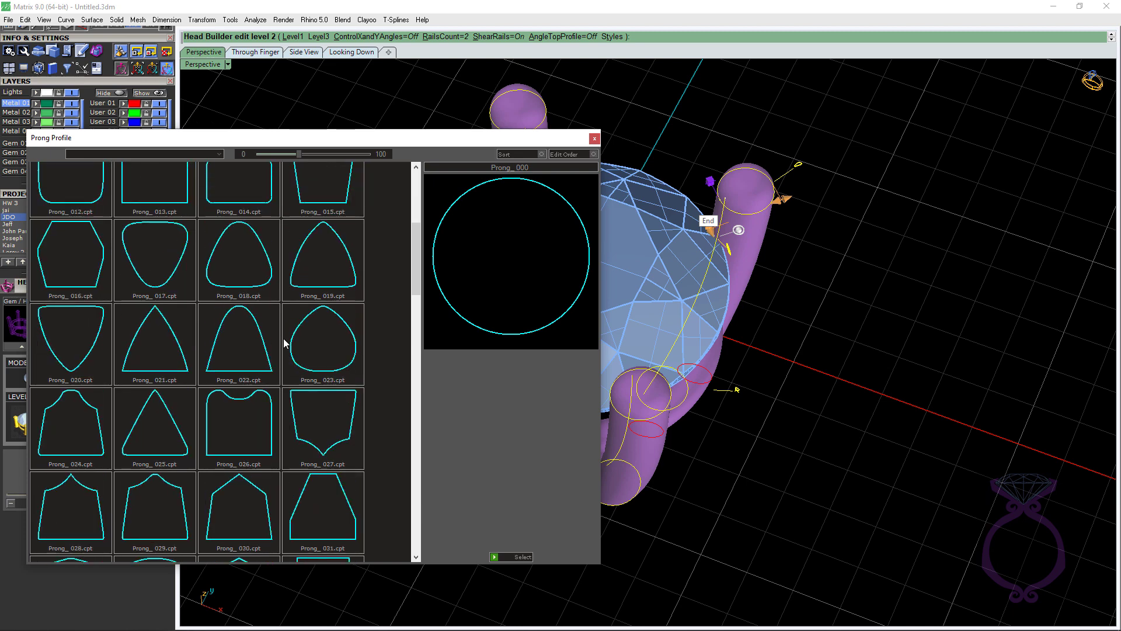
scroll(285, 343, "down", 4)
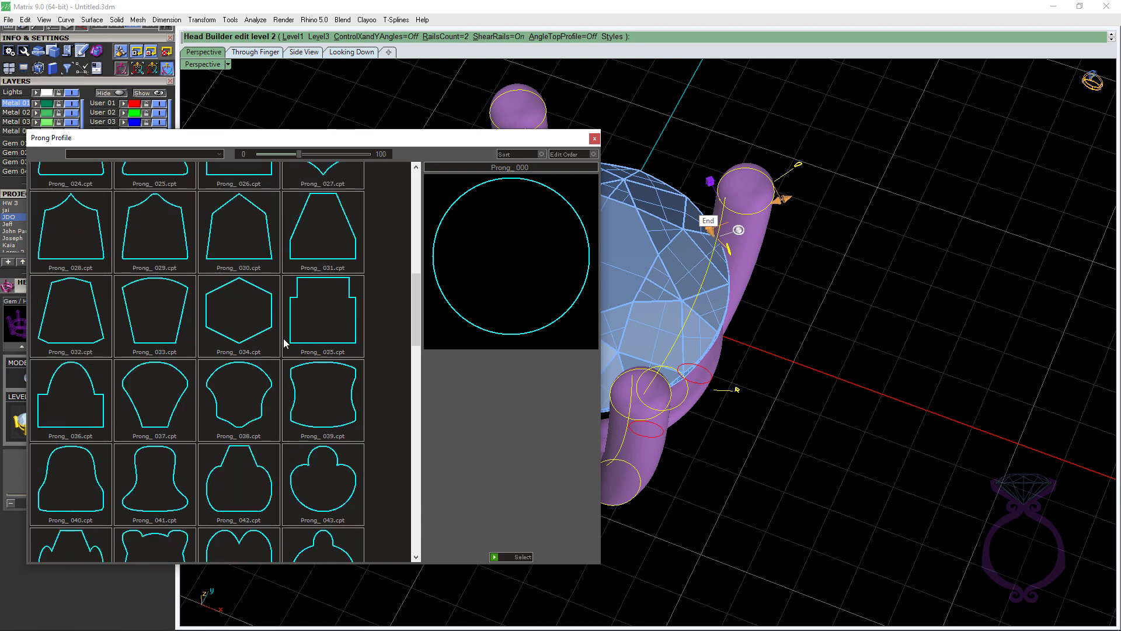
scroll(284, 343, "down", 3)
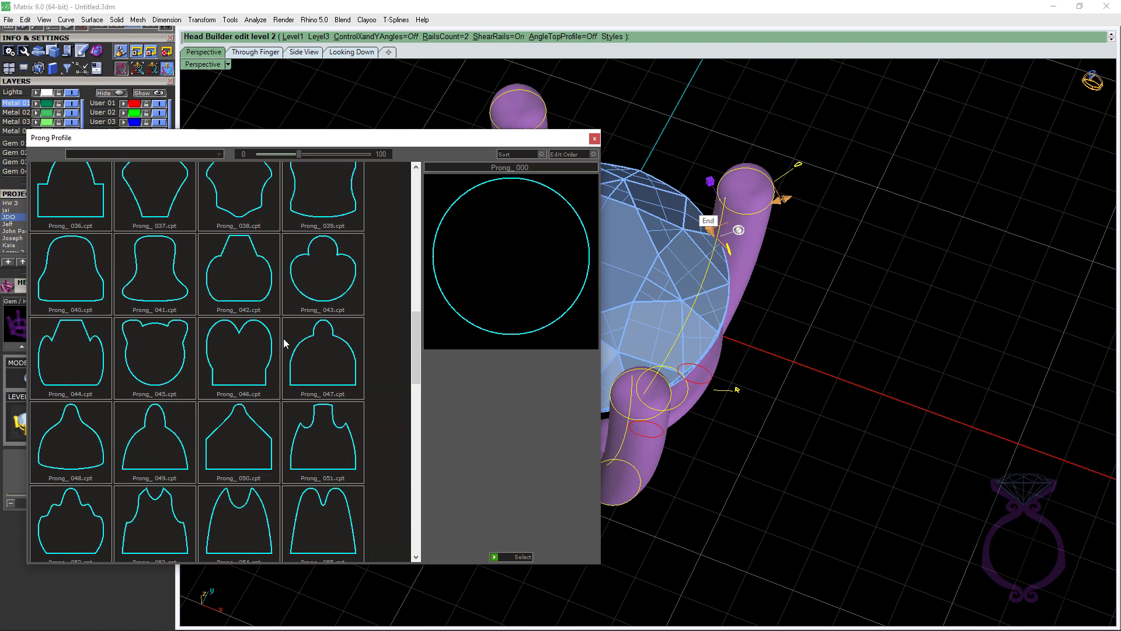
scroll(285, 343, "down", 3)
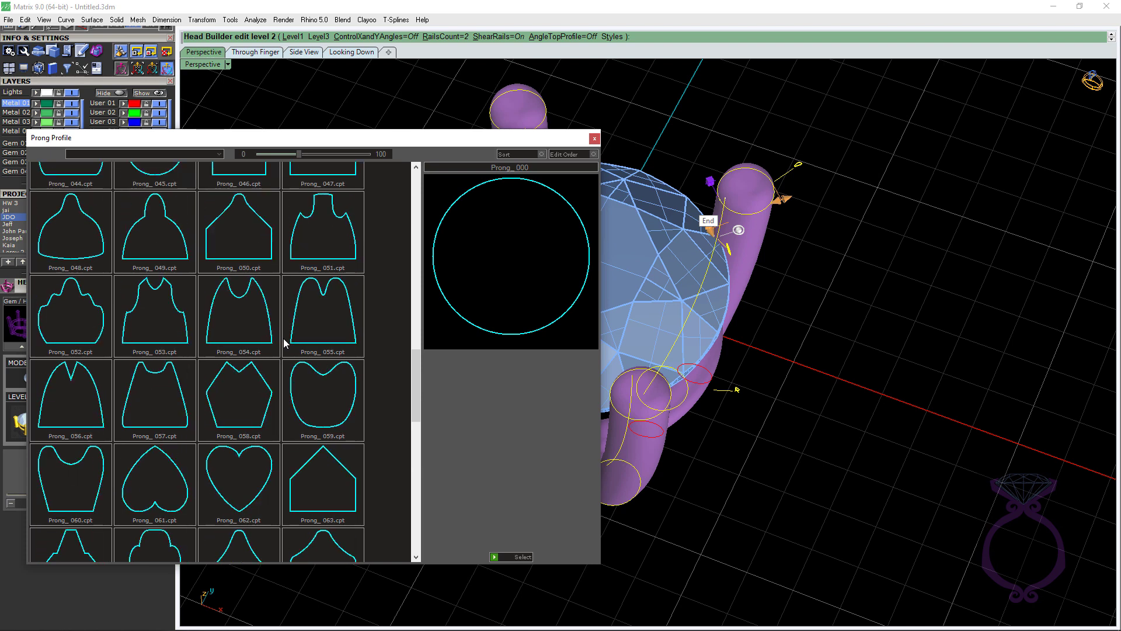
scroll(285, 343, "down", 1)
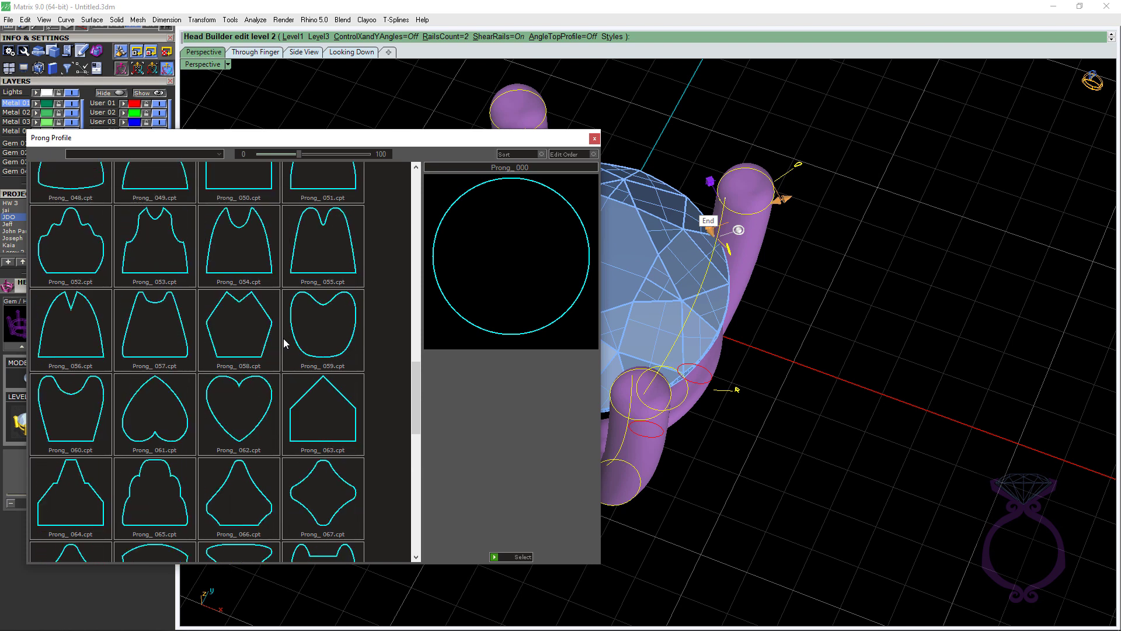
left_click(265, 402)
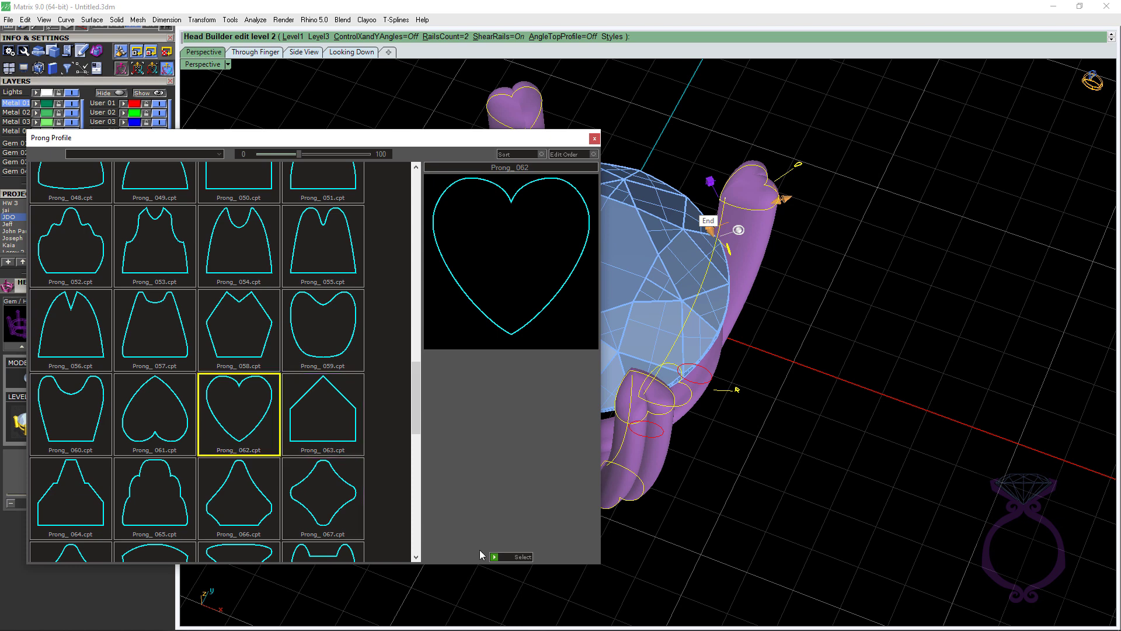
left_click(494, 557)
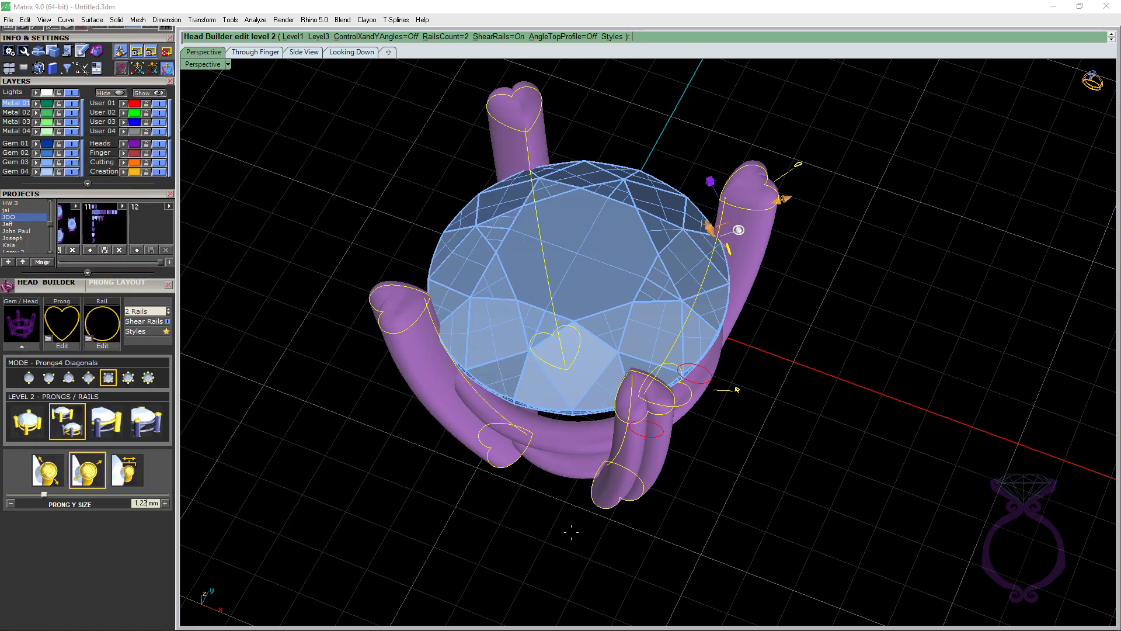
Step: Convert the heart-shaped prongs to V prongs, switching back once to compare the two shapes from different angles
right_click_drag(494, 558, 816, 340)
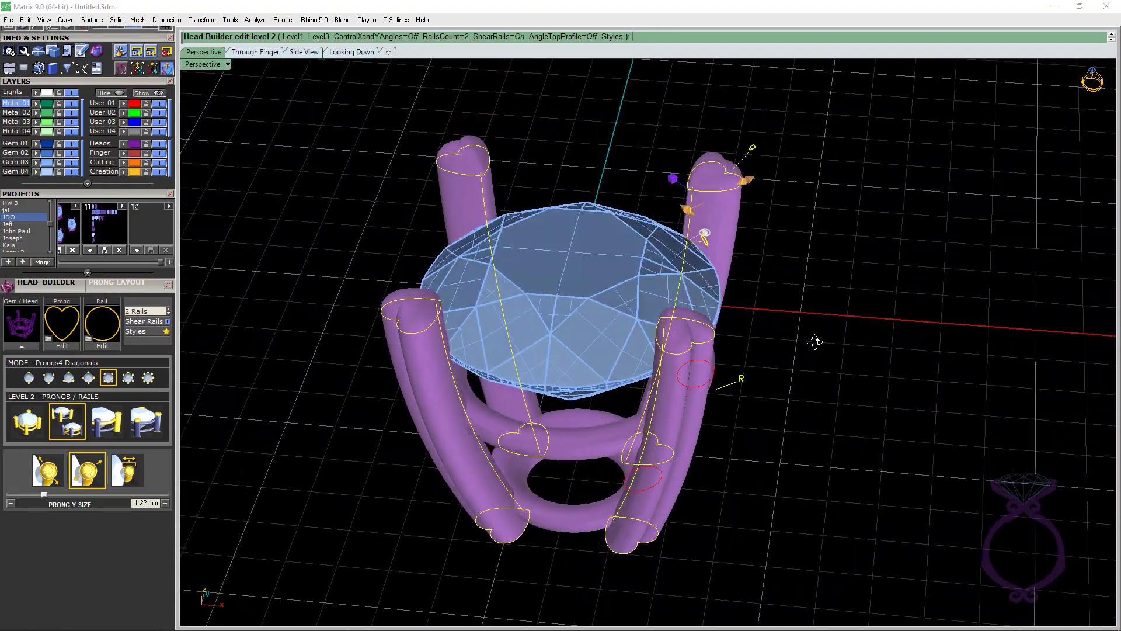
right_click_drag(778, 295, 803, 290)
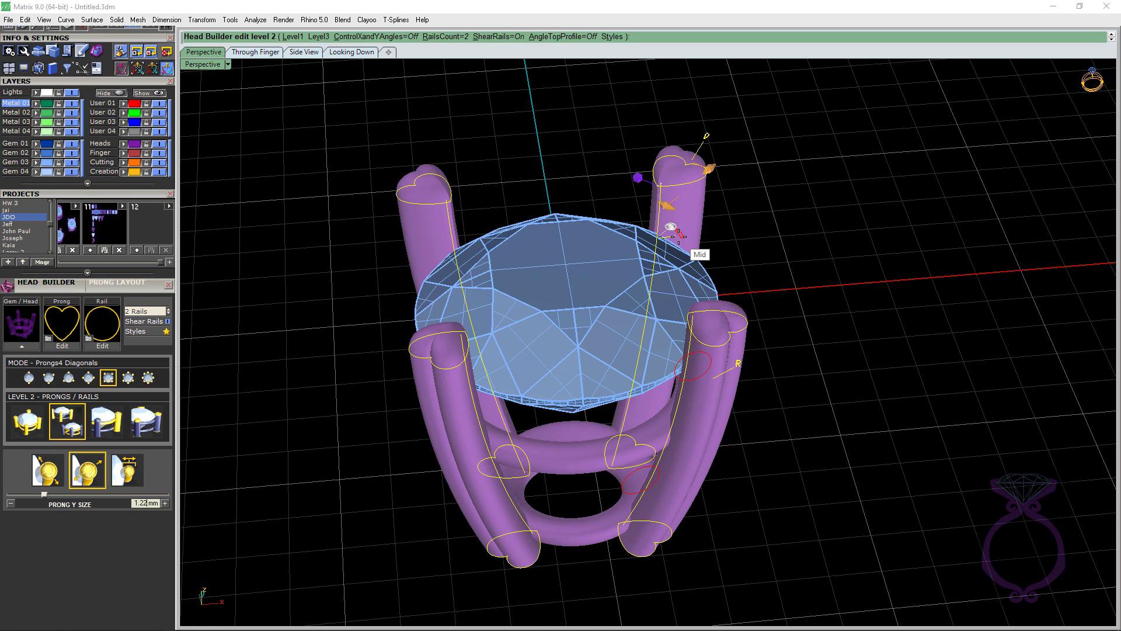
left_click(678, 237)
right_click_drag(747, 249, 702, 240)
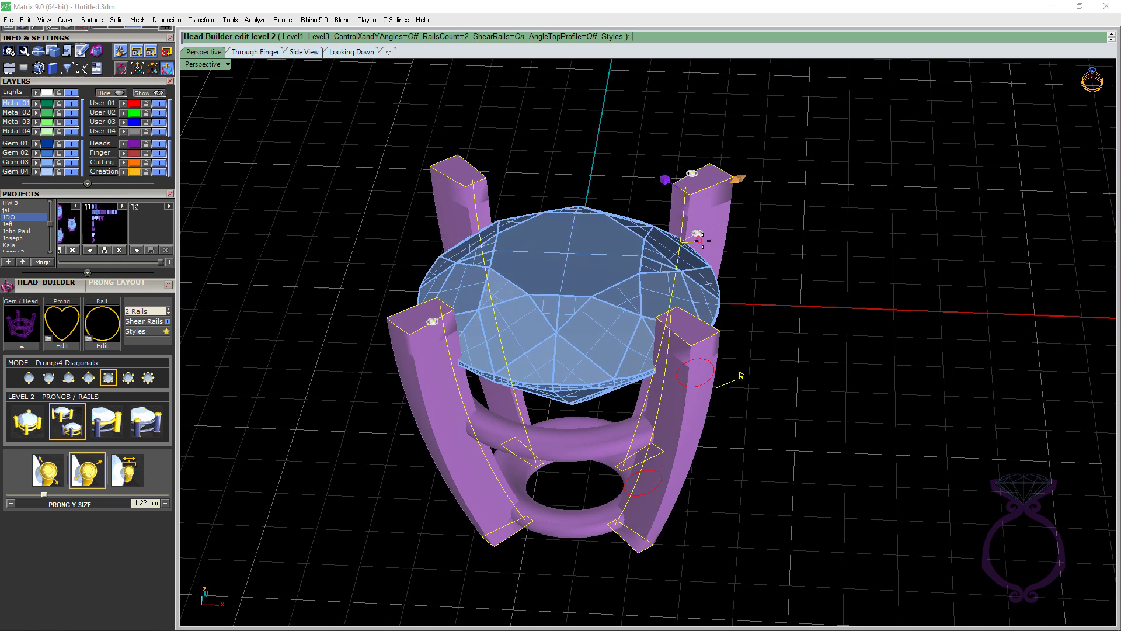
left_click(698, 238)
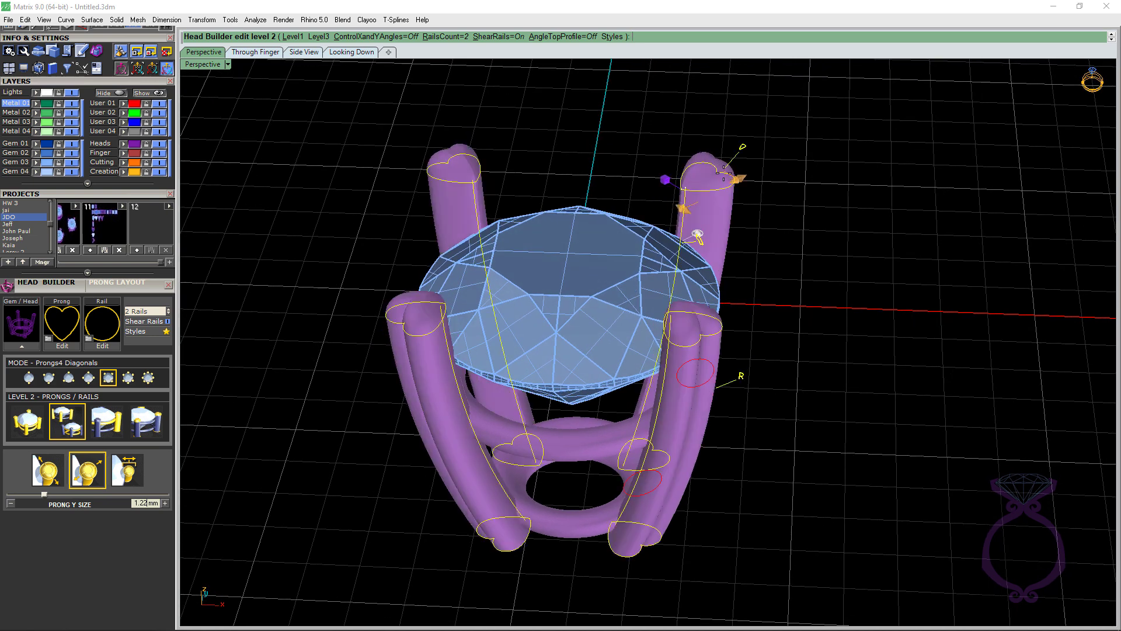
right_click_drag(734, 256, 771, 255)
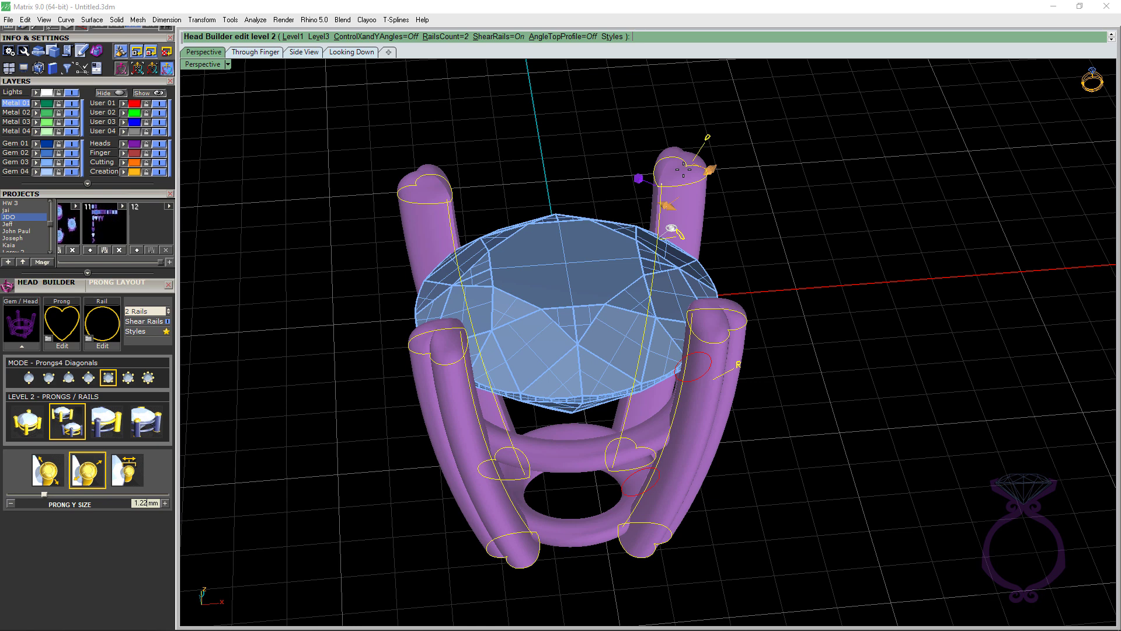
left_click(679, 236)
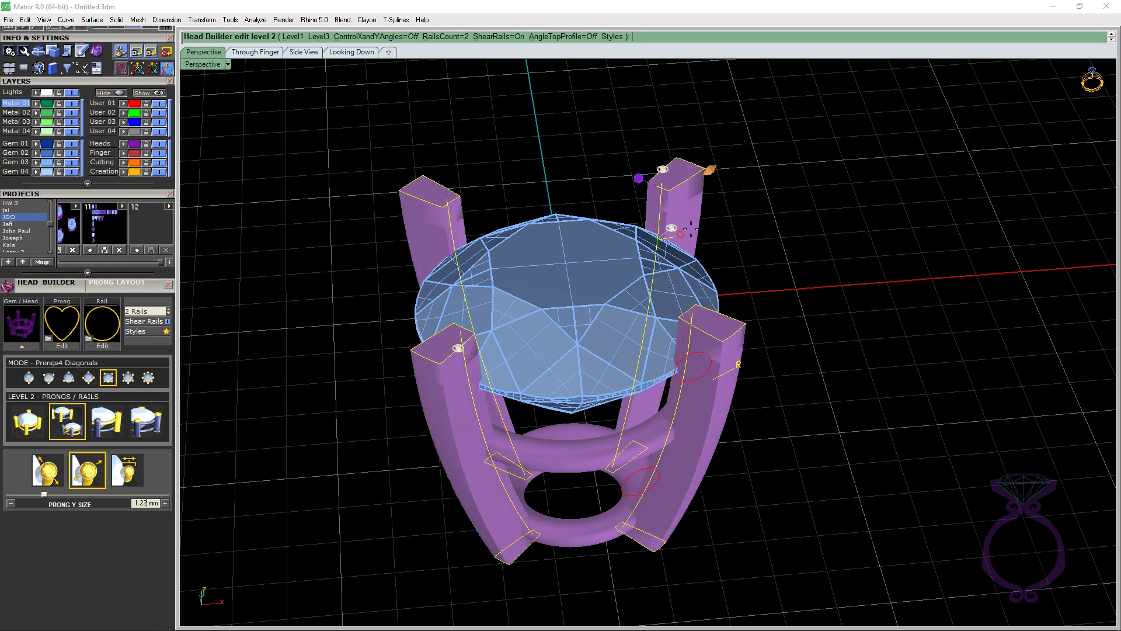
Step: Widen the V prongs at the far side of the gem to an edge angle of about 18°
right_click_drag(680, 236, 722, 206)
left_click_drag(681, 159, 648, 141)
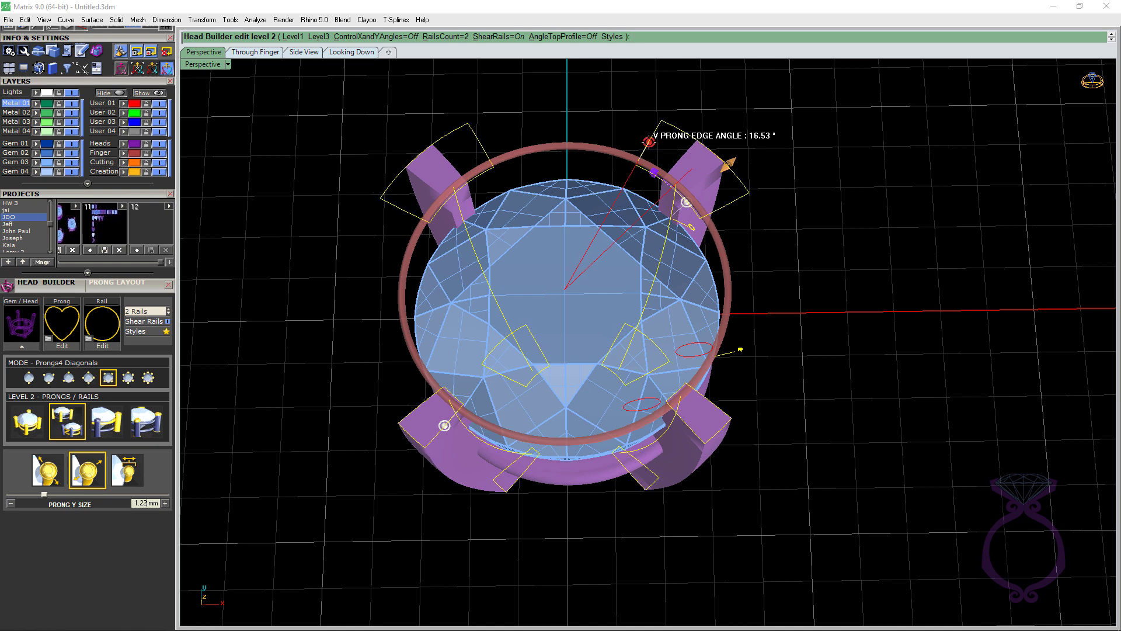
left_click_drag(649, 141, 645, 140)
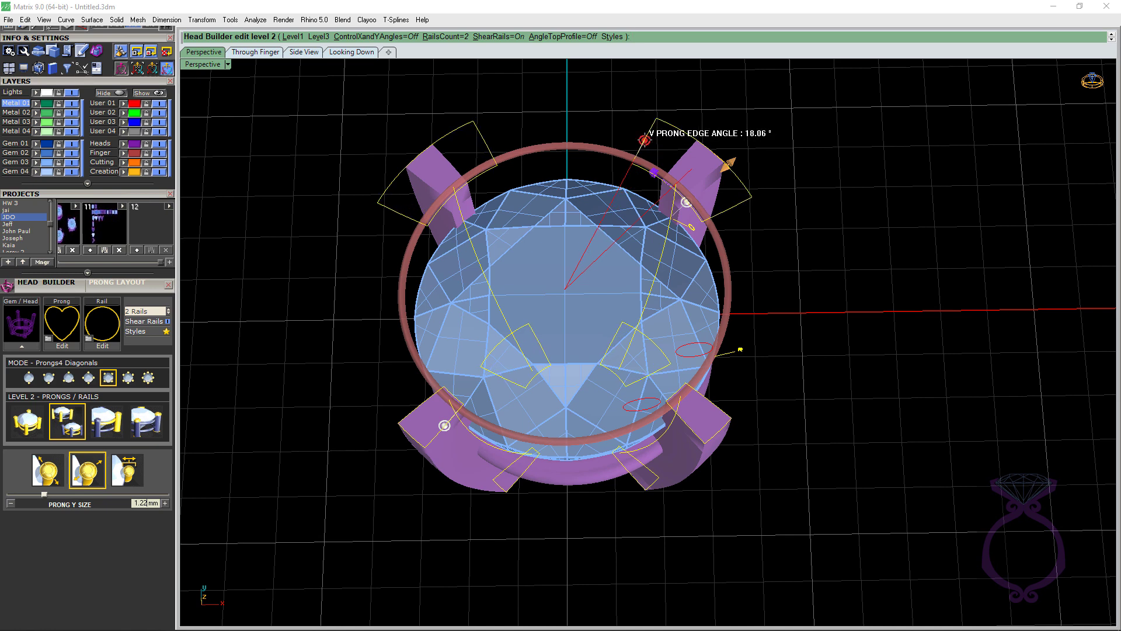
mouse_move(818, 275)
right_mouse_down()
mouse_move(806, 220)
mouse_move(804, 292)
mouse_move(800, 275)
right_mouse_up()
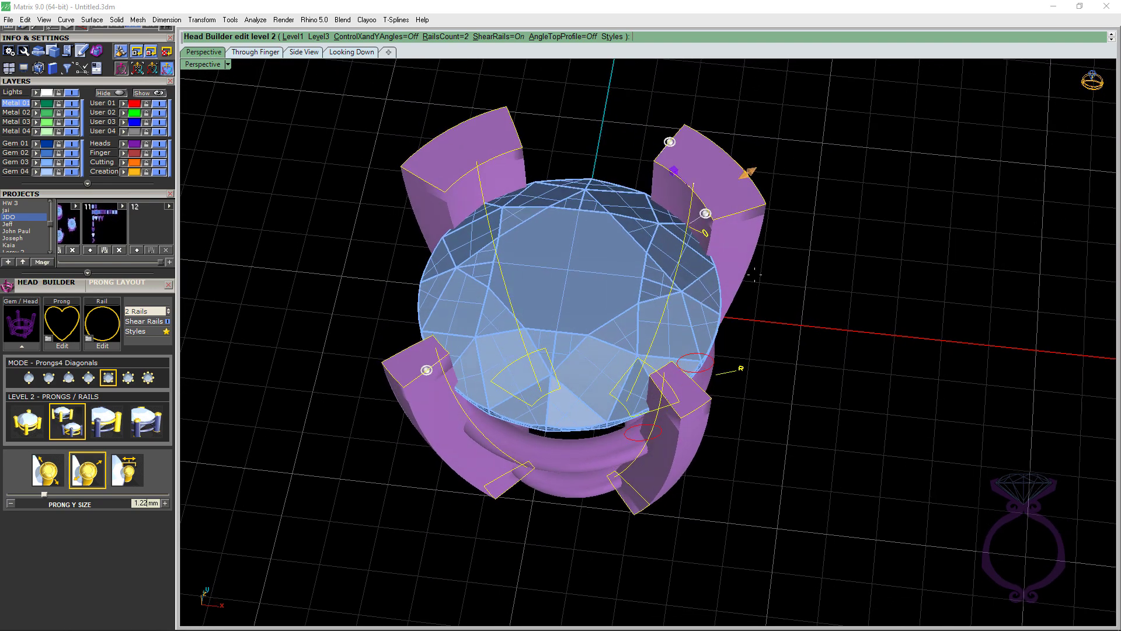
Step: Return to Level 1 overall control and widen all four V prongs to an edge angle of about 33°
left_click(27, 420)
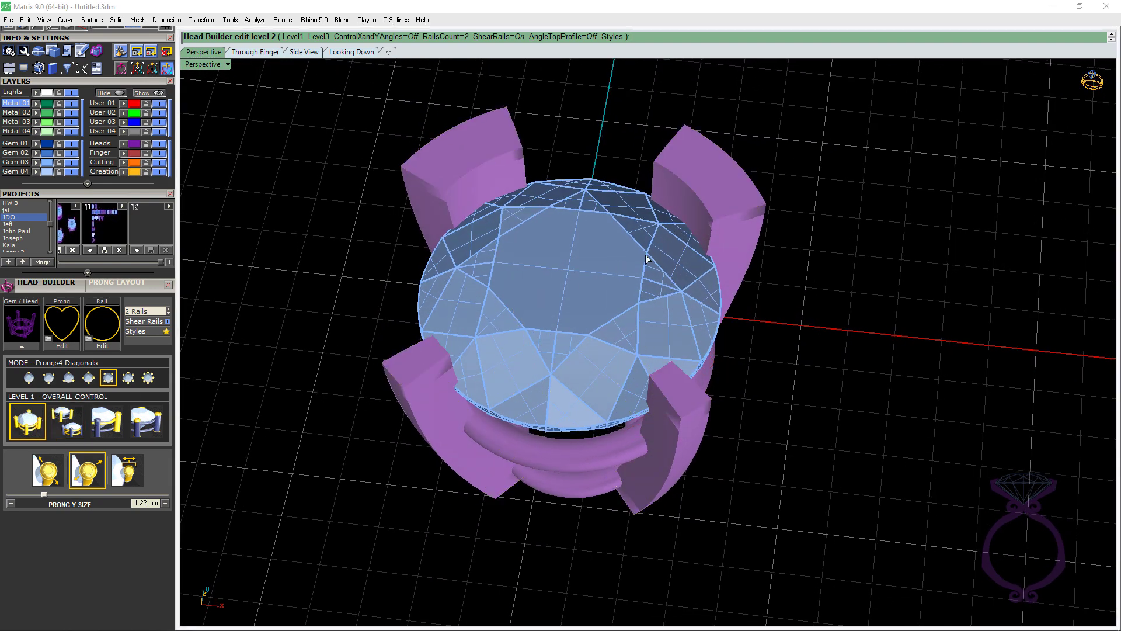
left_click(705, 231)
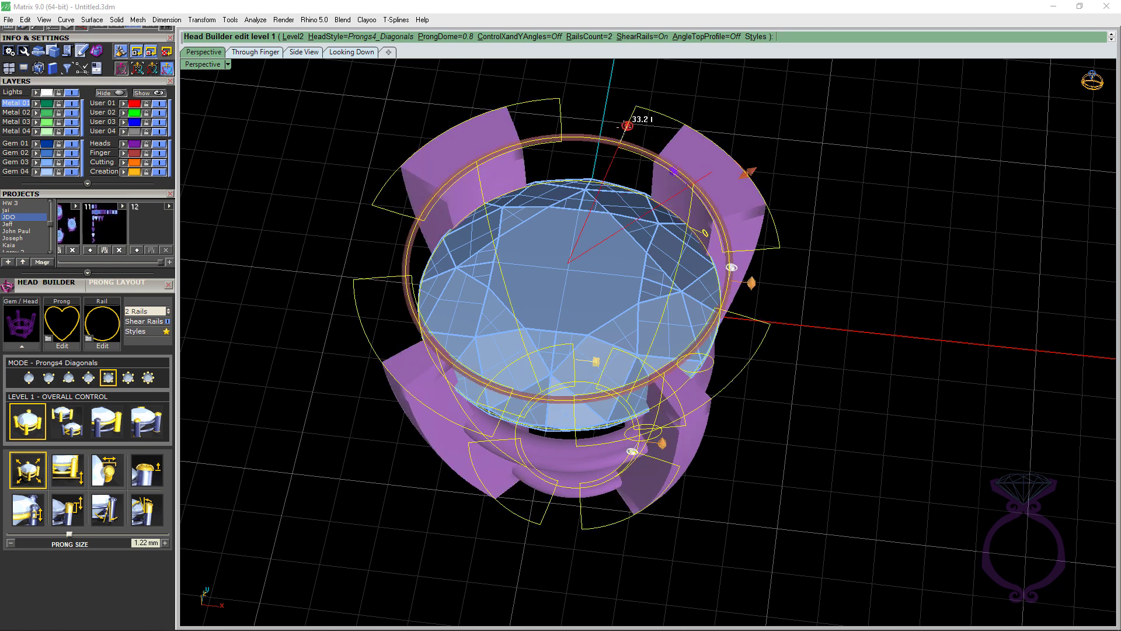
left_click(624, 124)
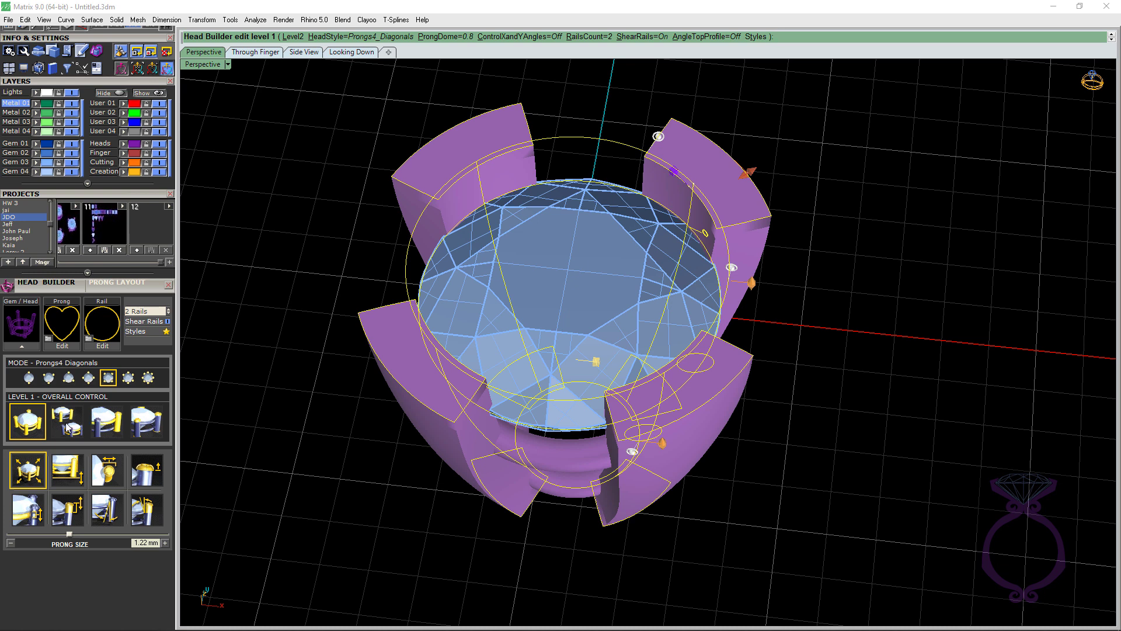
Step: Try the Prongs2 Top Bottom mode with V prongs stretched into wide walls that nearly enclose the gem
left_click(30, 379)
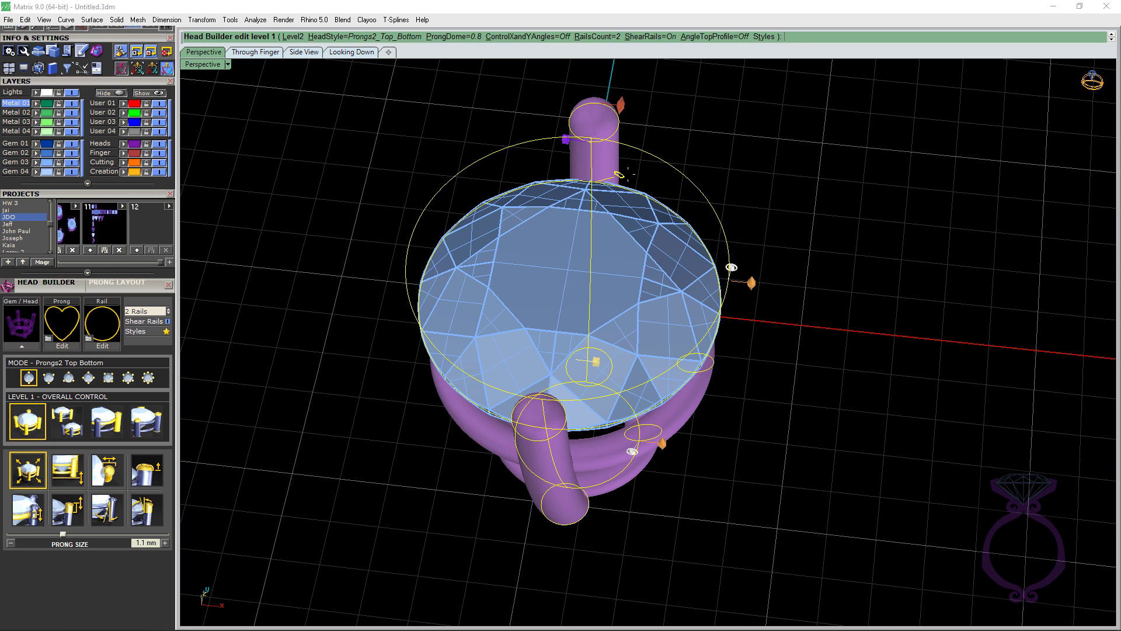
left_click_drag(619, 174, 419, 181)
right_click_drag(826, 324, 750, 232)
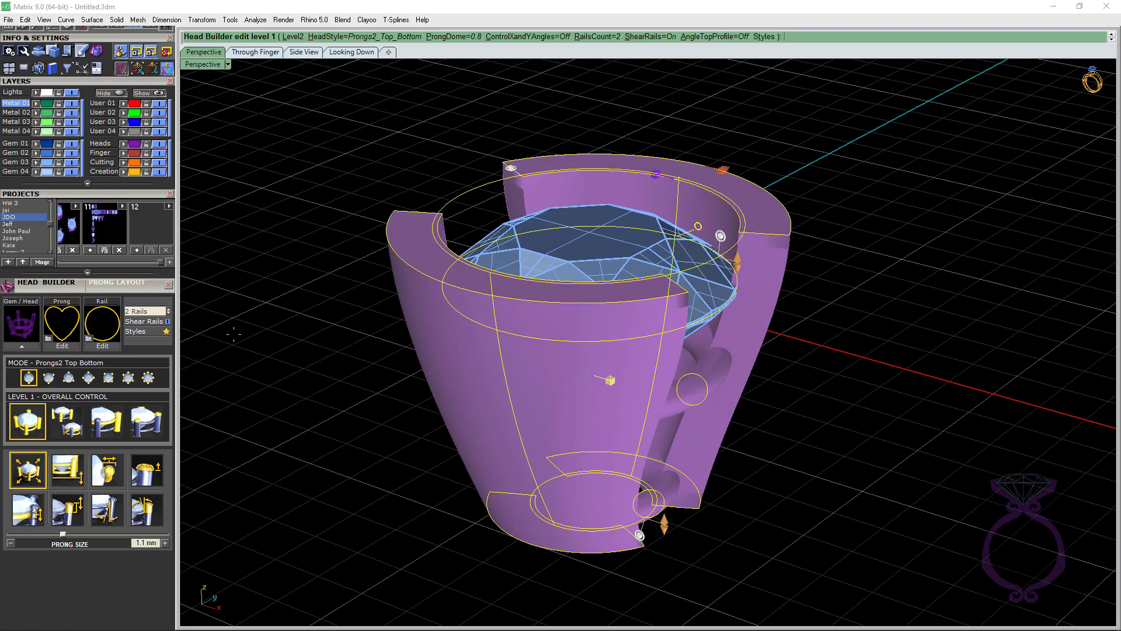
Step: Restore the head to Prongs4 Diagonals with round prongs, and return to Level 2 prongs and rails
left_click(39, 417)
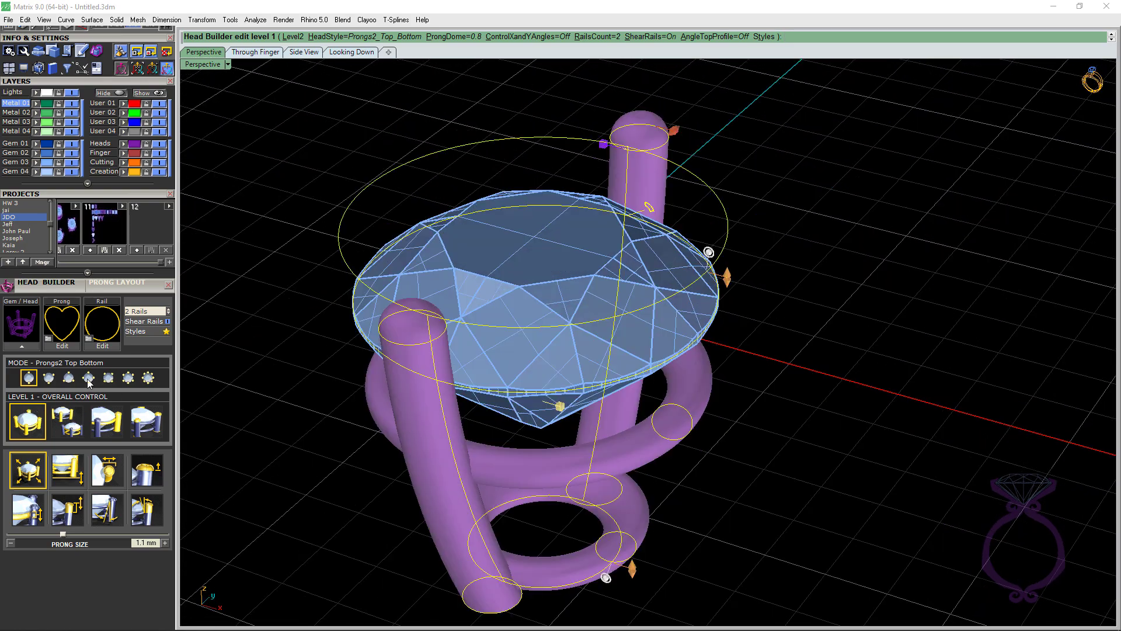
left_click(108, 378)
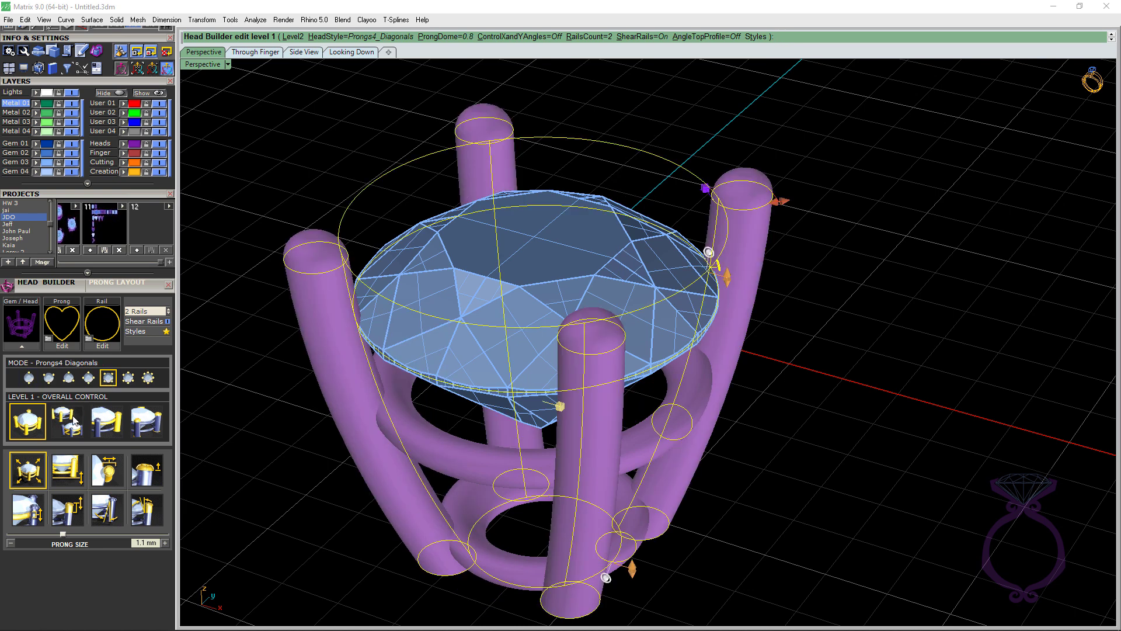
left_click(77, 420)
right_click_drag(787, 357, 787, 279)
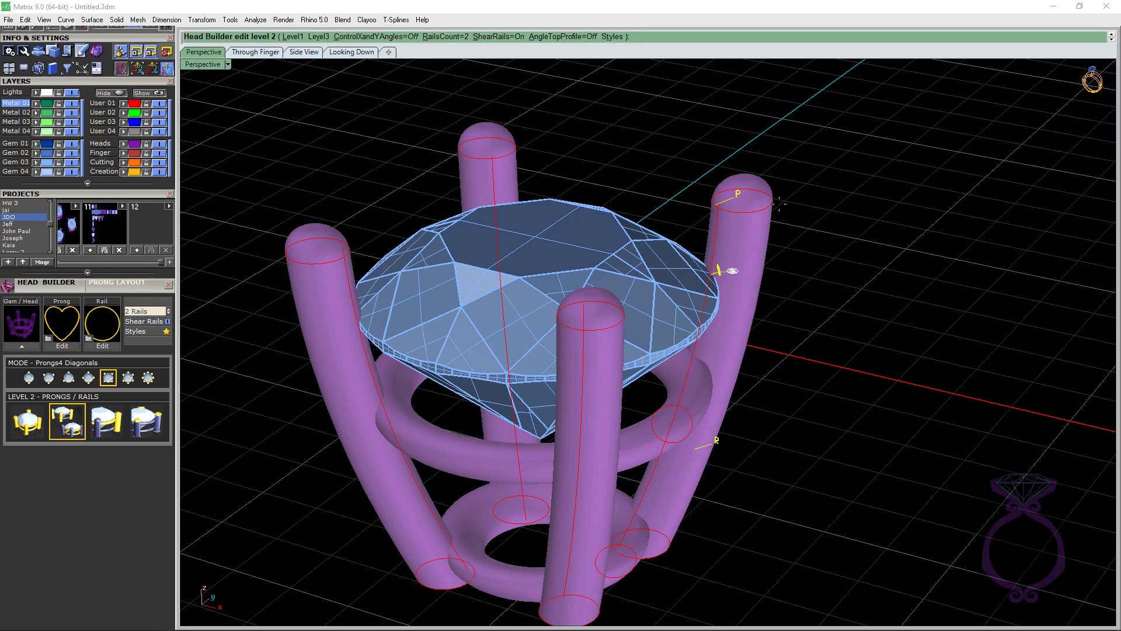
Step: Bring up the individual controls for the upper rail and frame the head and its rails from the side
scroll(813, 230, "down", 2)
mouse_move(814, 230)
right_mouse_down()
mouse_move(826, 303)
mouse_move(824, 178)
mouse_move(819, 234)
right_mouse_up()
scroll(756, 365, "up", 5)
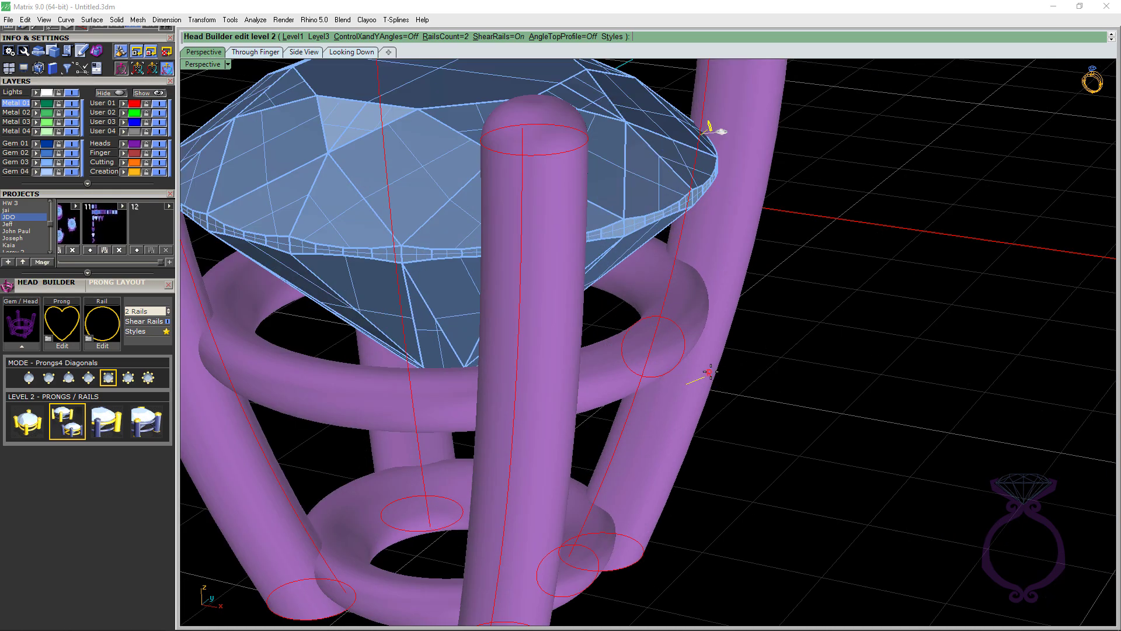
left_click(711, 372)
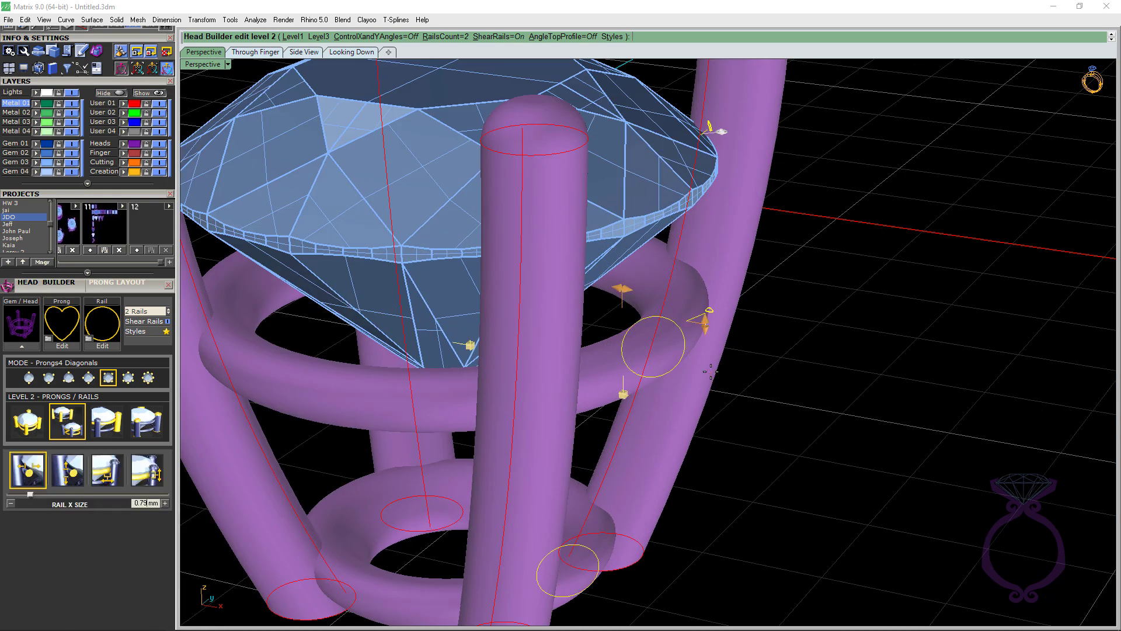
scroll(737, 320, "down", 5)
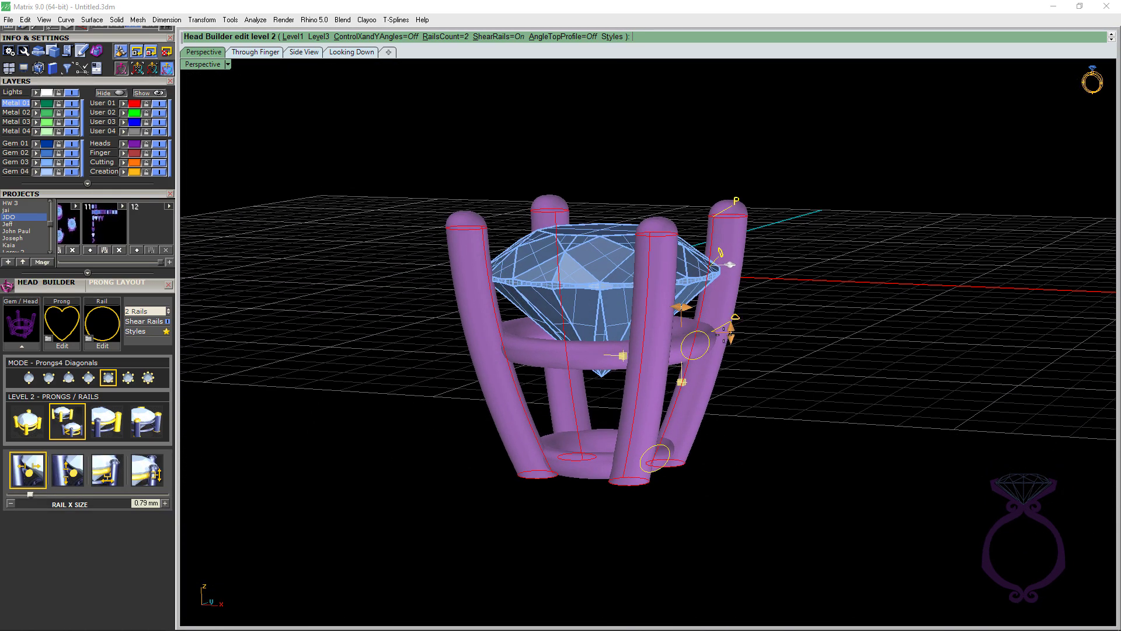
scroll(707, 322, "up", 4)
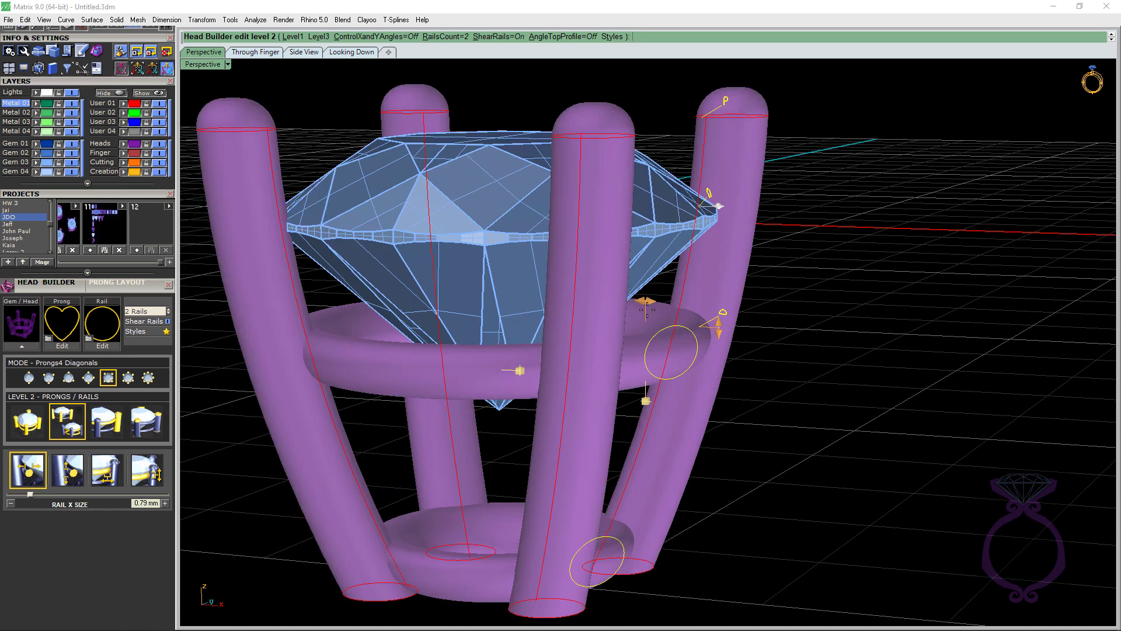
Step: Give both rails the rail 4 profile and increase the rail Y size to about 1.13 mm
left_click(722, 313)
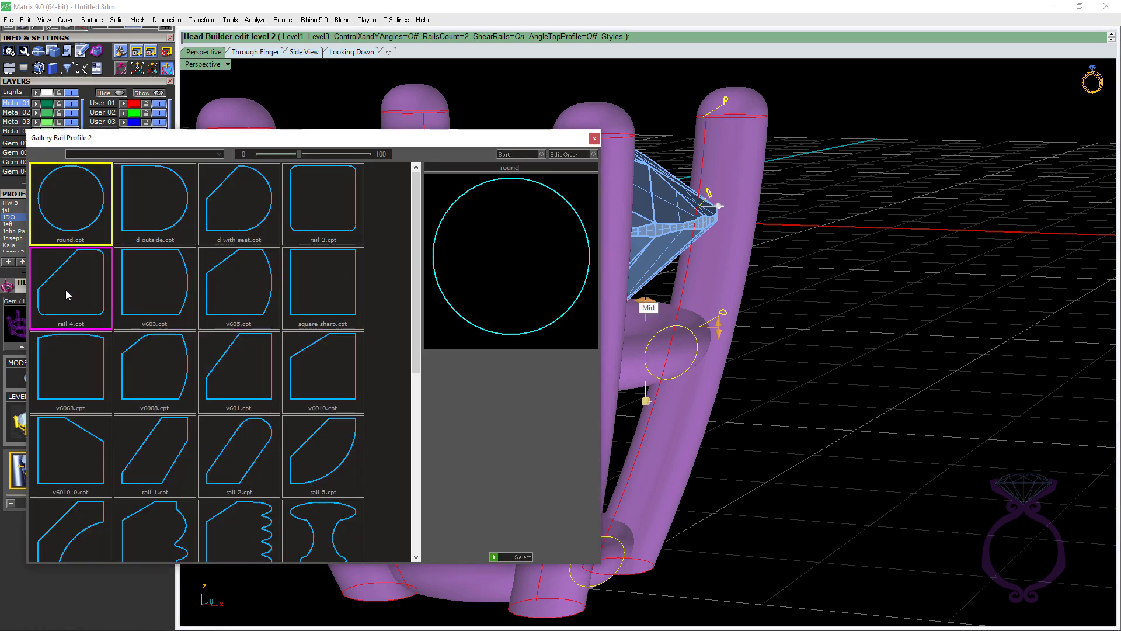
left_click(68, 309)
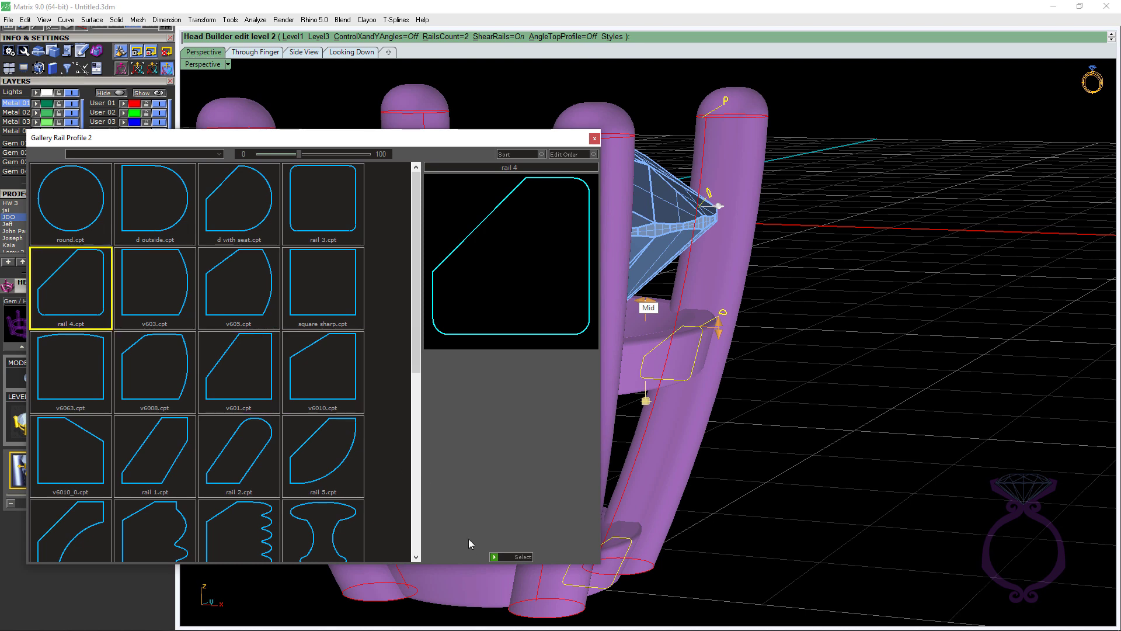
left_click(496, 556)
scroll(723, 369, "up", 4)
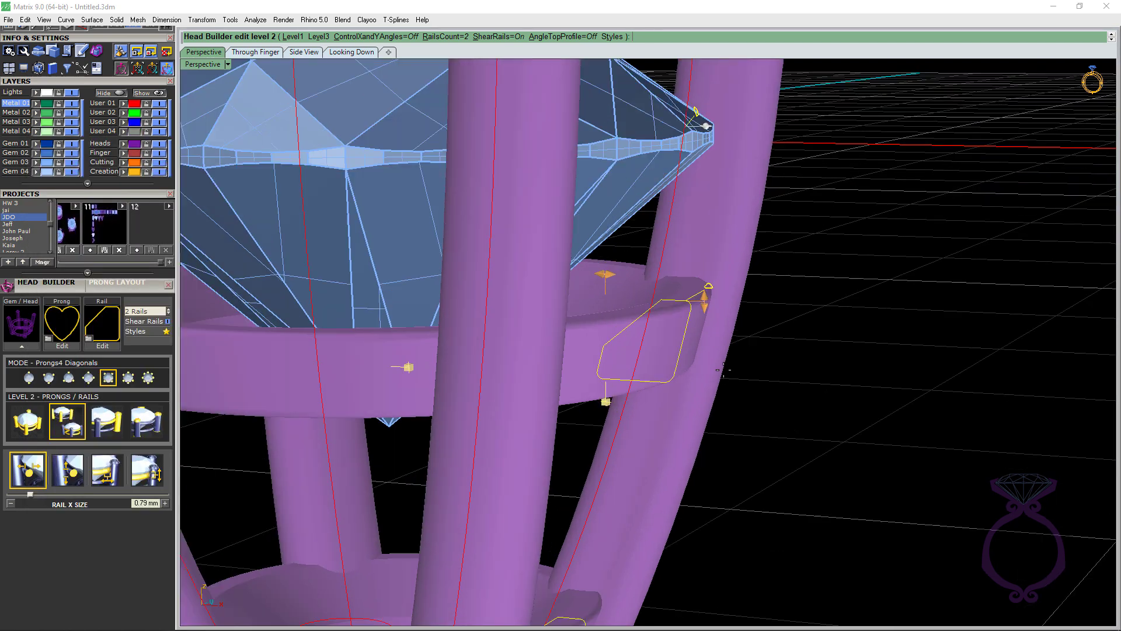
left_click_drag(709, 297, 704, 264)
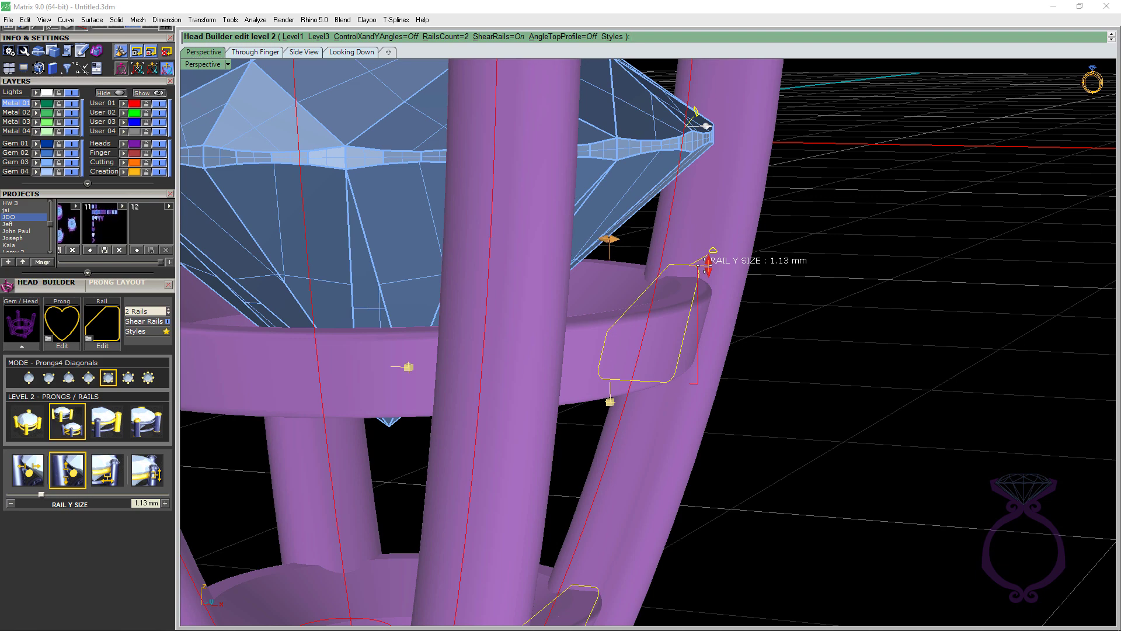
scroll(700, 266, "down", 4)
mouse_move(648, 354)
right_mouse_down()
mouse_move(680, 349)
mouse_move(670, 357)
mouse_move(653, 346)
right_mouse_up()
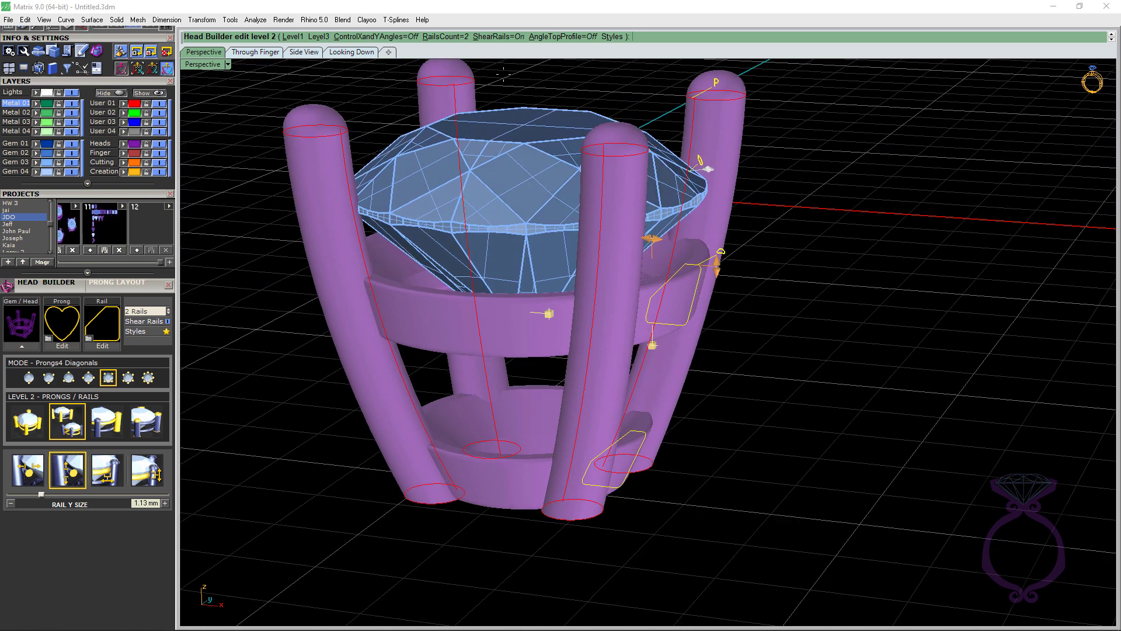
Step: Compare the upper rail's outer edge with the gem from above and shift both rails inward to an X offset of about 0.2 mm
left_click(341, 54)
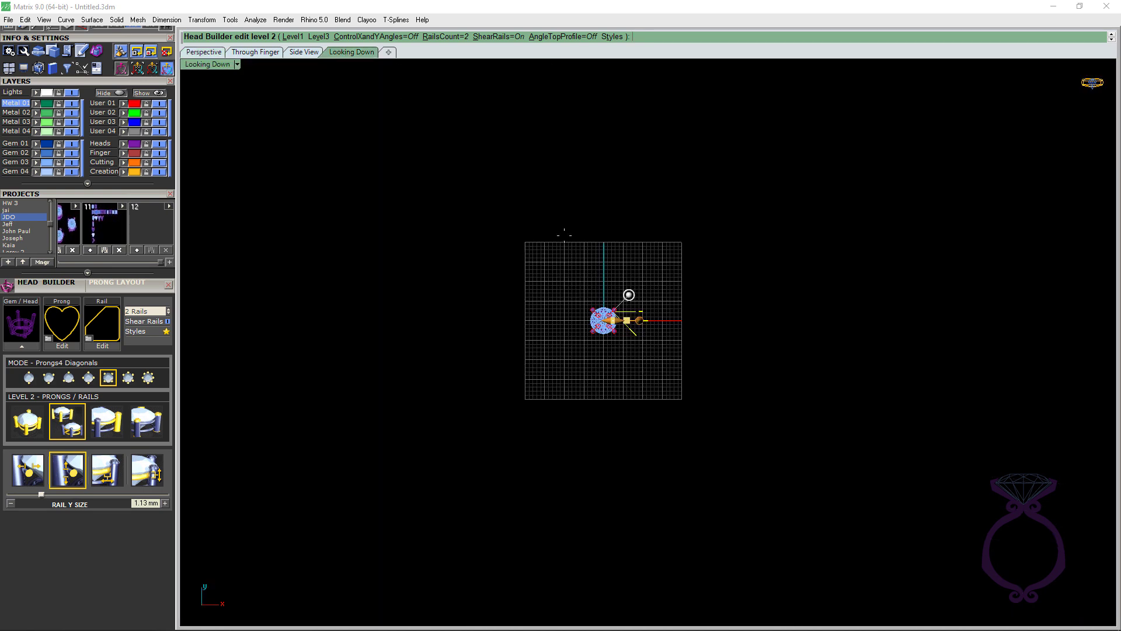
scroll(589, 290, "up", 4)
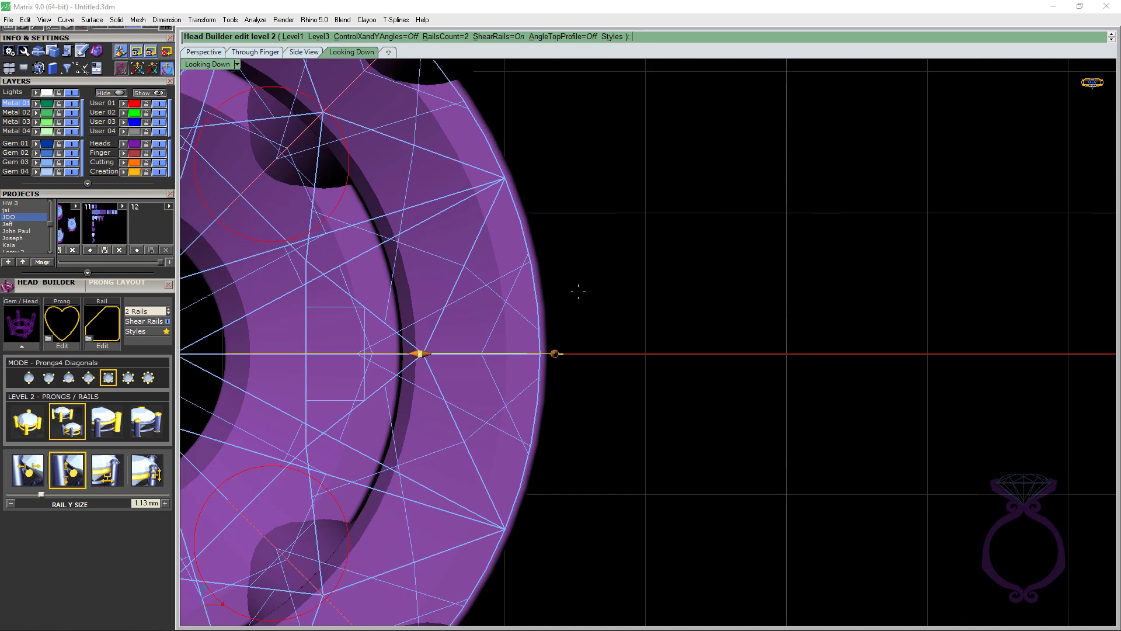
scroll(558, 310, "up", 2)
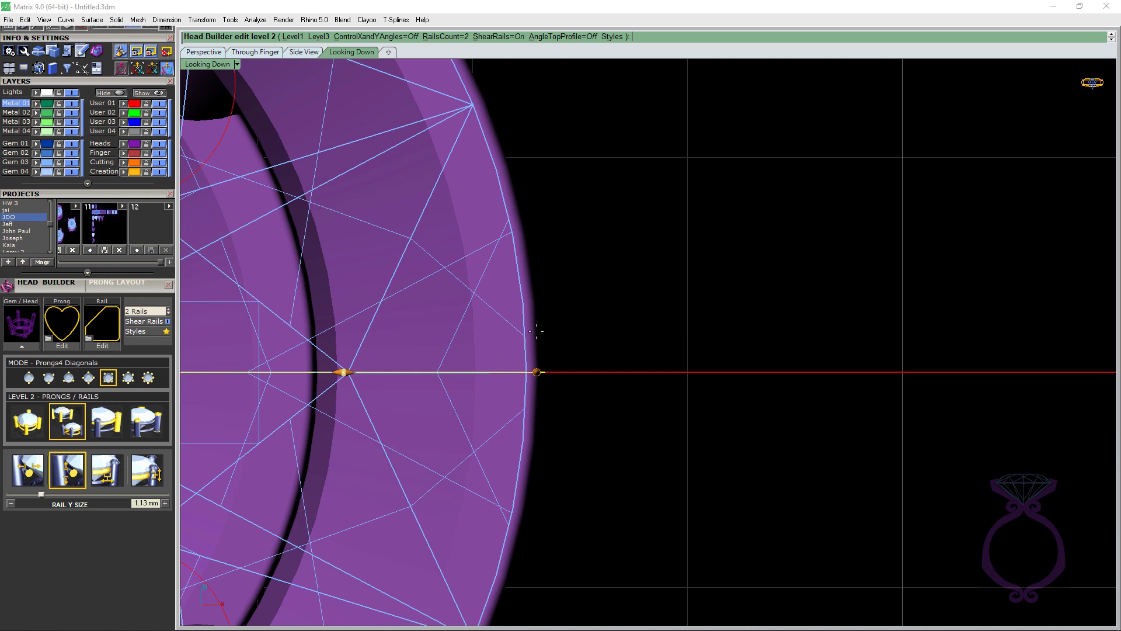
left_click(206, 51)
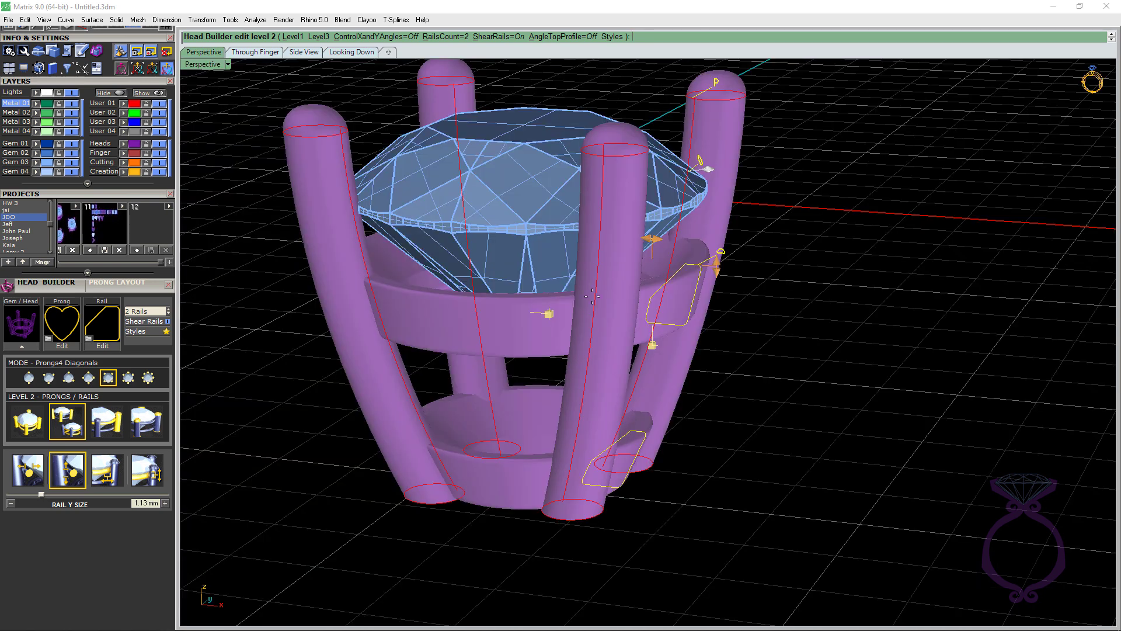
scroll(717, 300, "up", 3)
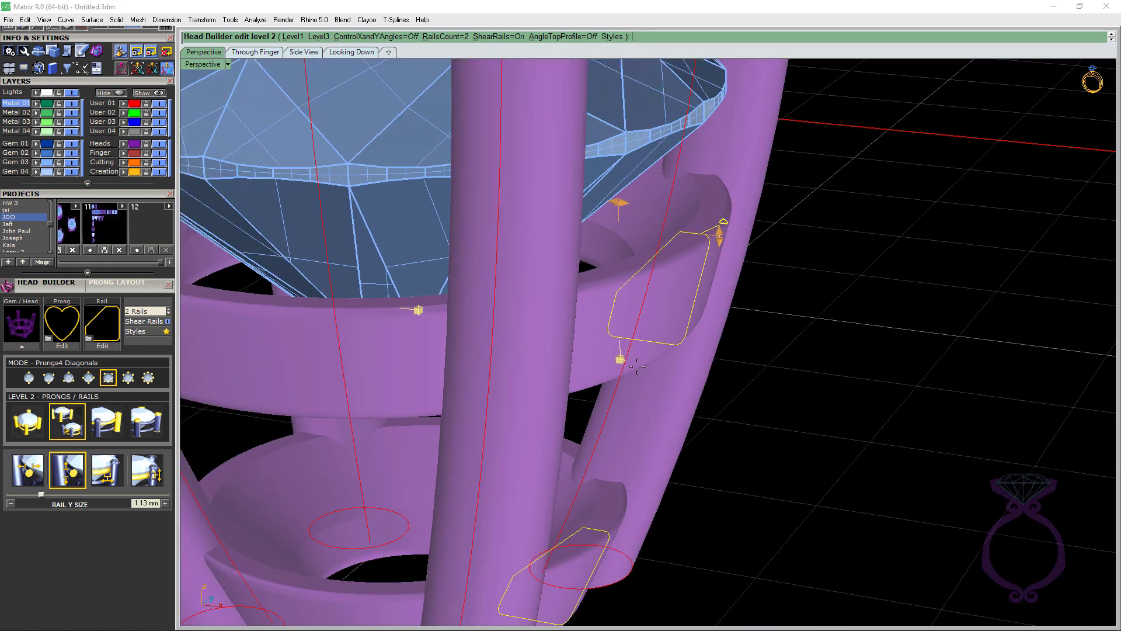
left_click_drag(622, 361, 609, 353)
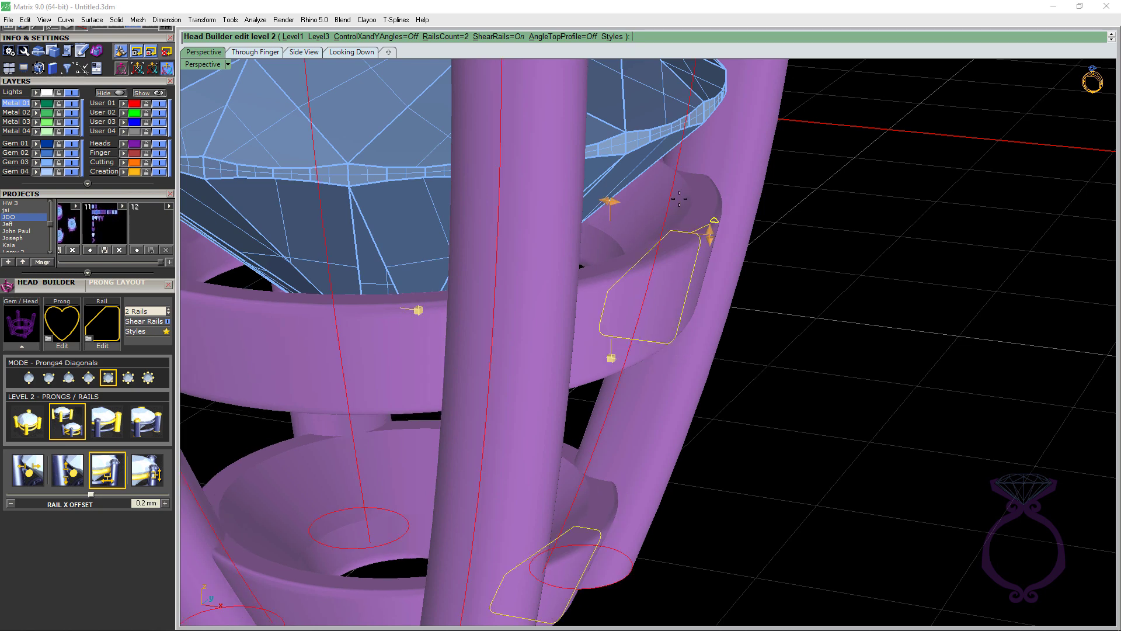
scroll(674, 168, "down", 3)
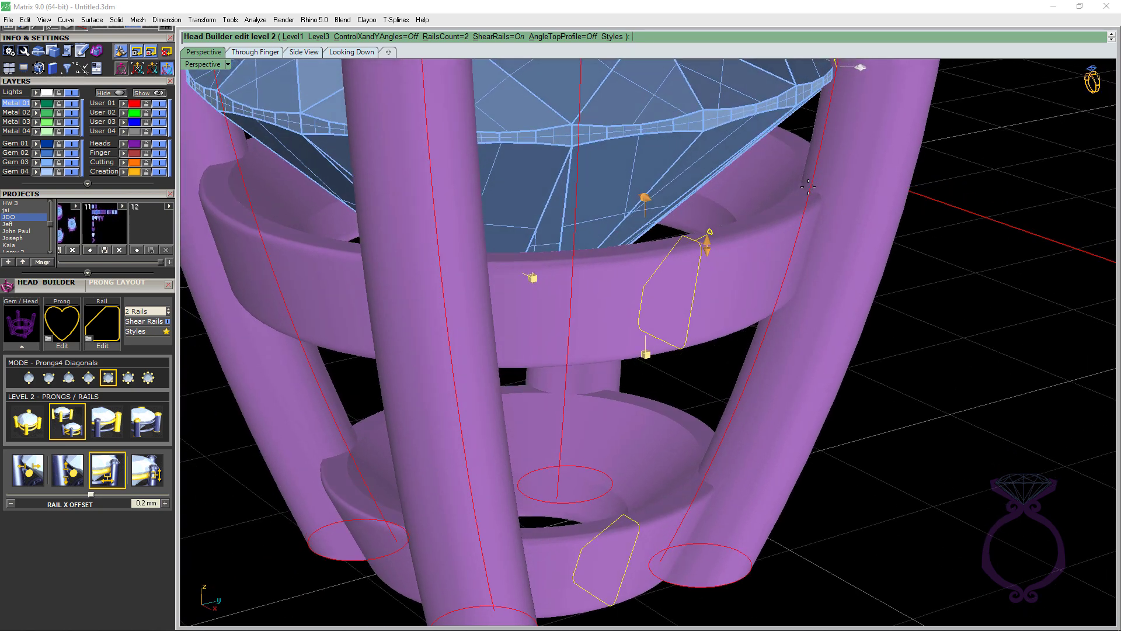
Step: Try a rail X offset of 0 mm, and settle both rails at an offset of about 0.09 mm
right_click_drag(776, 292, 652, 349)
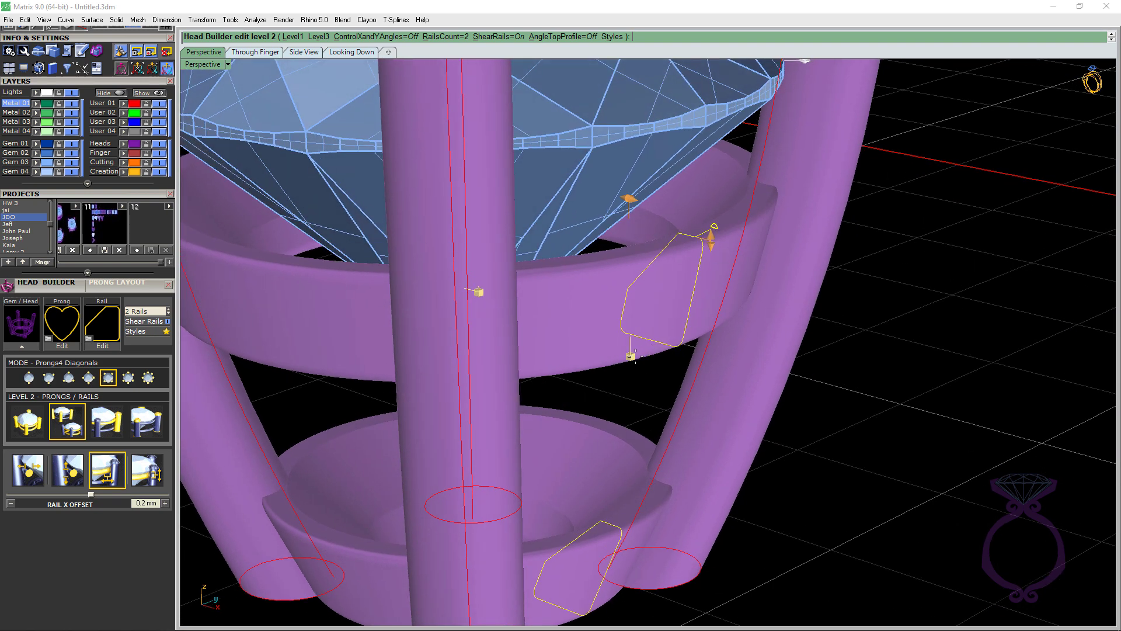
mouse_move(629, 356)
left_click_drag(629, 357, 615, 351)
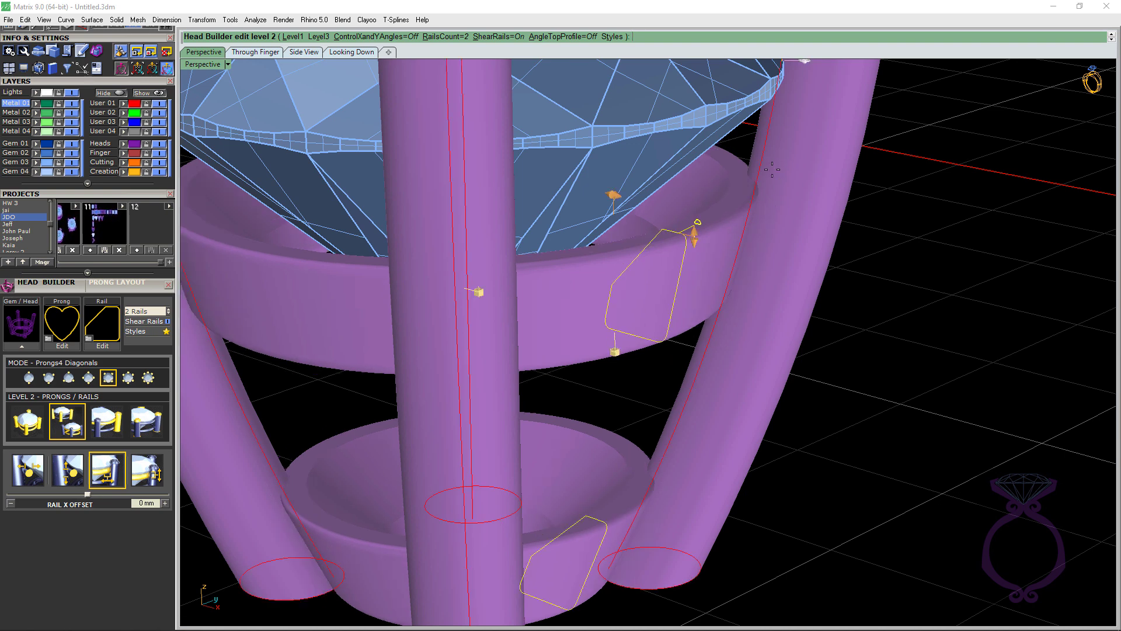
right_click_drag(772, 170, 750, 184)
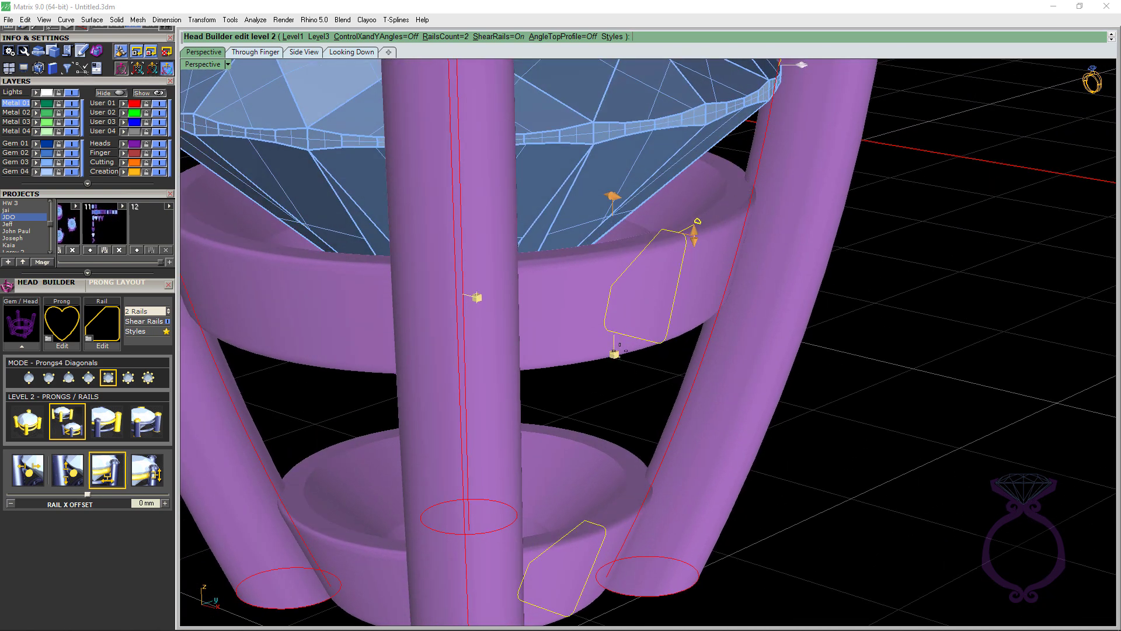
left_click_drag(614, 354, 621, 355)
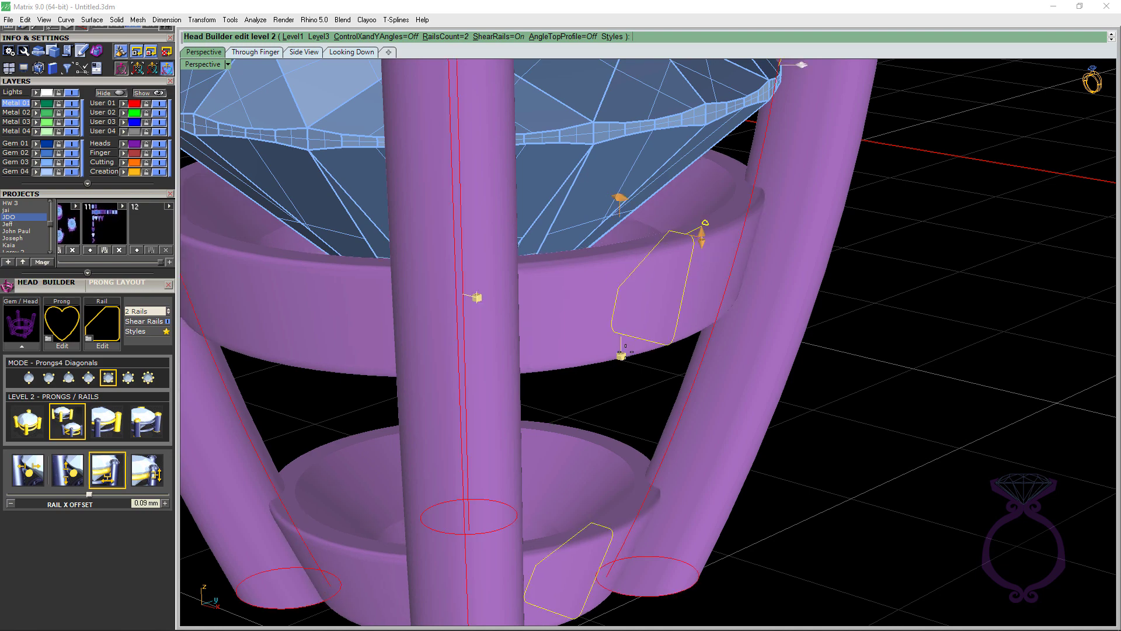
mouse_move(621, 356)
Step: Widen both rails toward the inside of the head to a rail X size of about 1.01 mm
right_click_drag(621, 356, 727, 232)
scroll(776, 283, "down", 4)
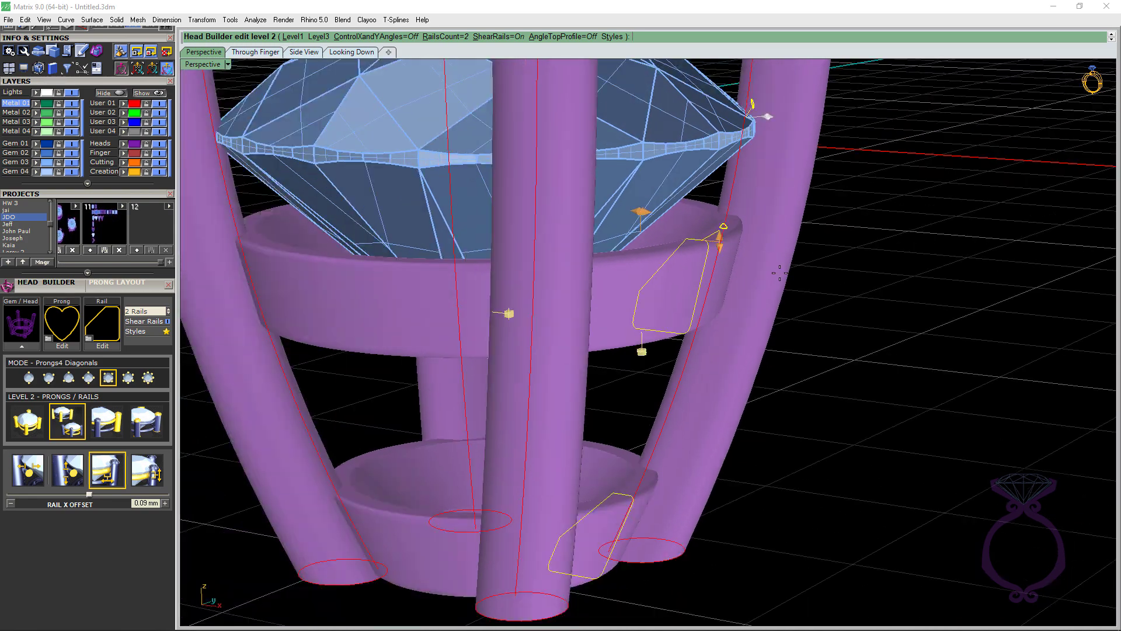
right_click_drag(776, 287, 653, 257)
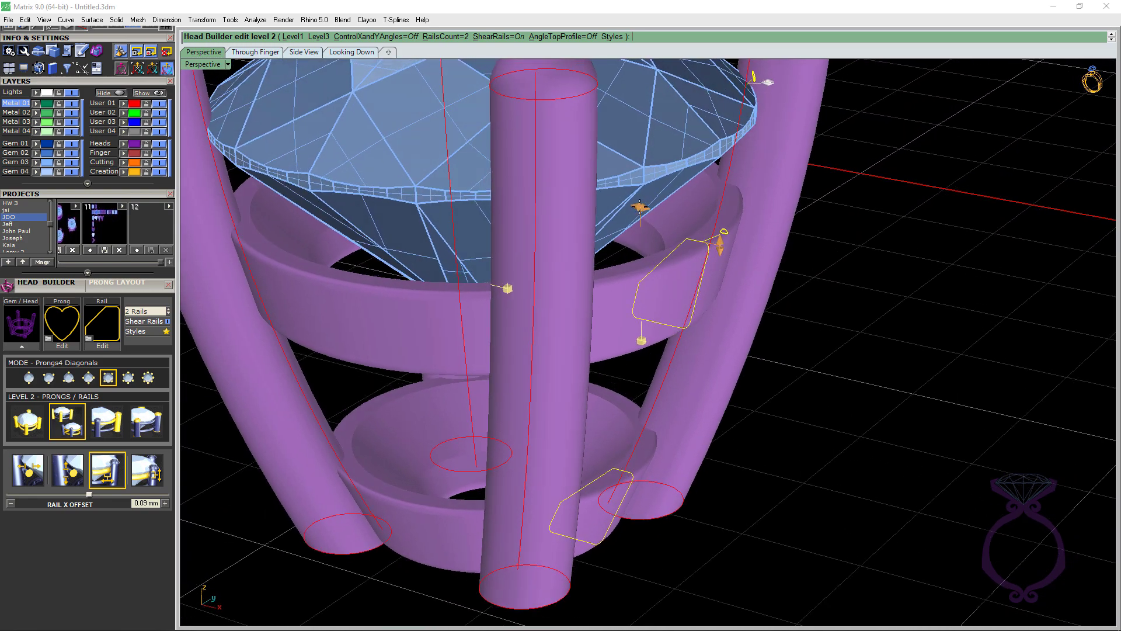
left_click_drag(640, 207, 626, 203)
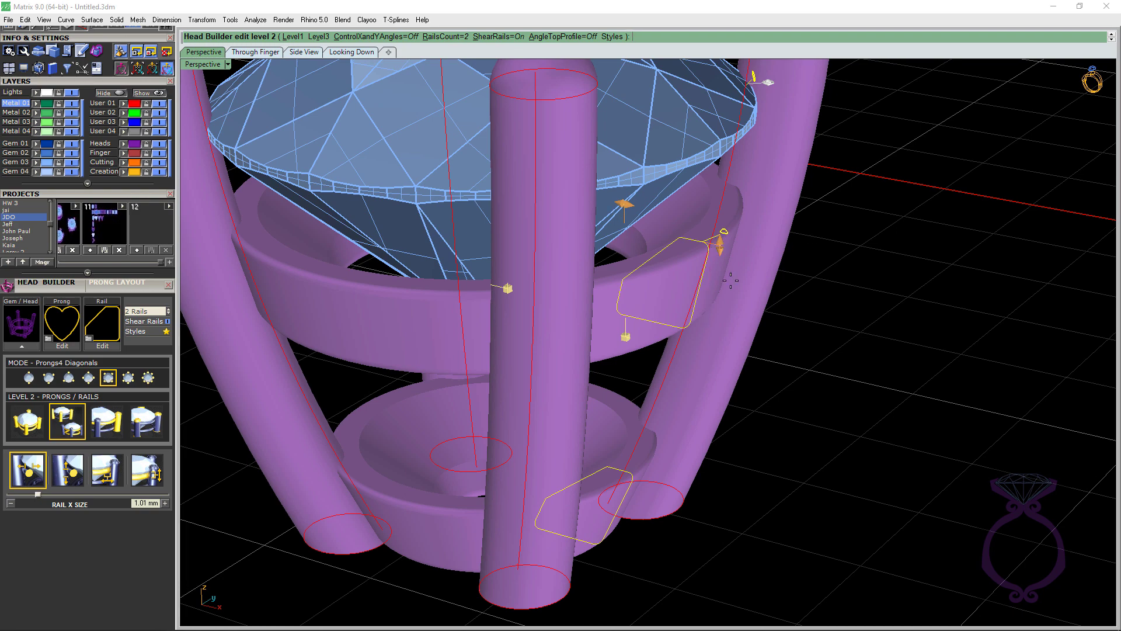
right_click_drag(730, 281, 859, 335)
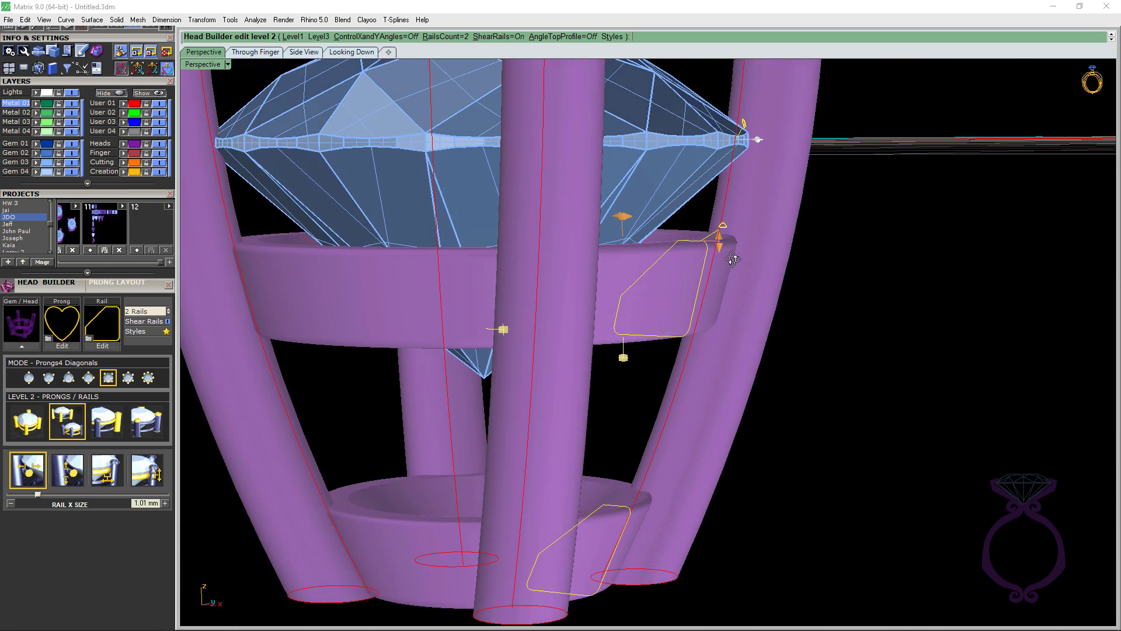
right_click_drag(733, 259, 733, 274)
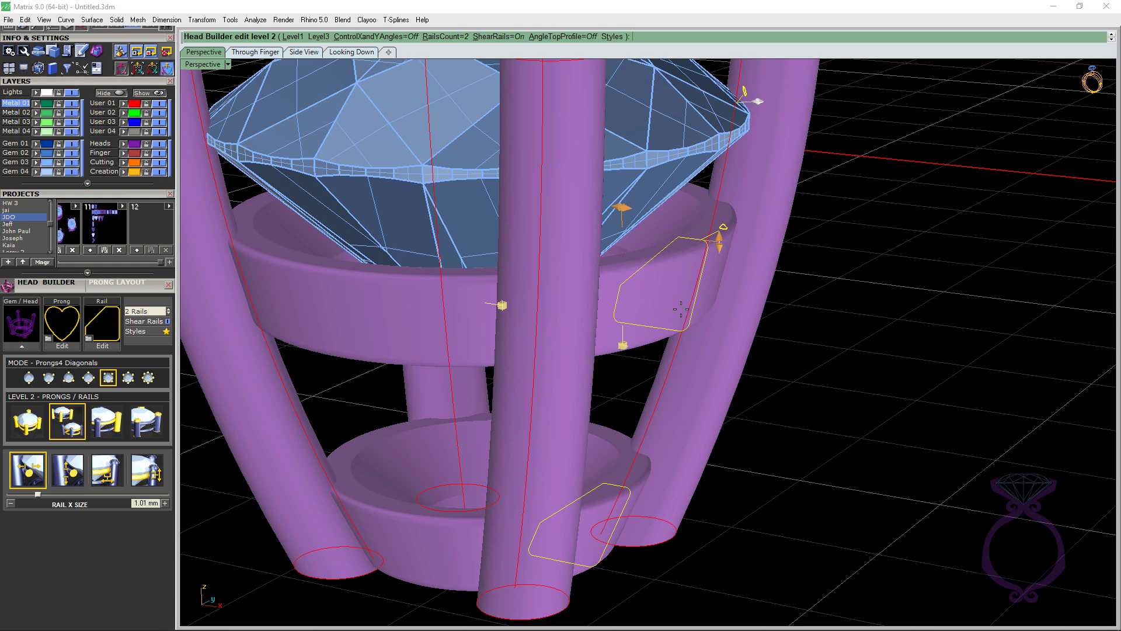
Step: Try raising the upper rail to a drop of -2.24 mm, and lower it to a rail drop of about -2.33 mm
scroll(681, 309, "down", 5)
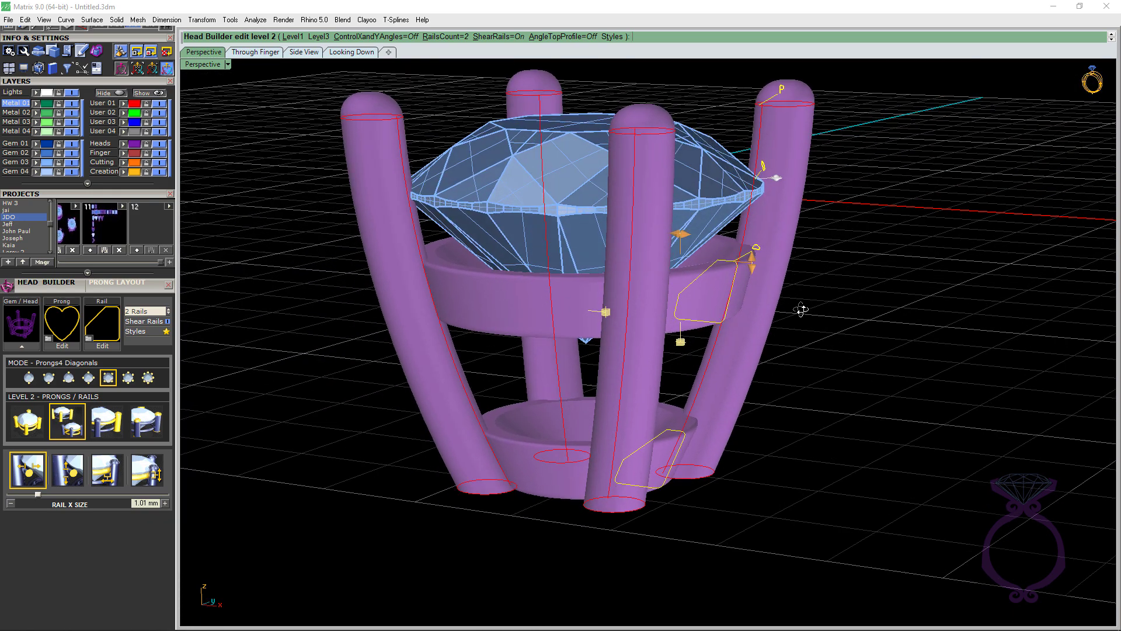
right_click_drag(801, 310, 810, 310)
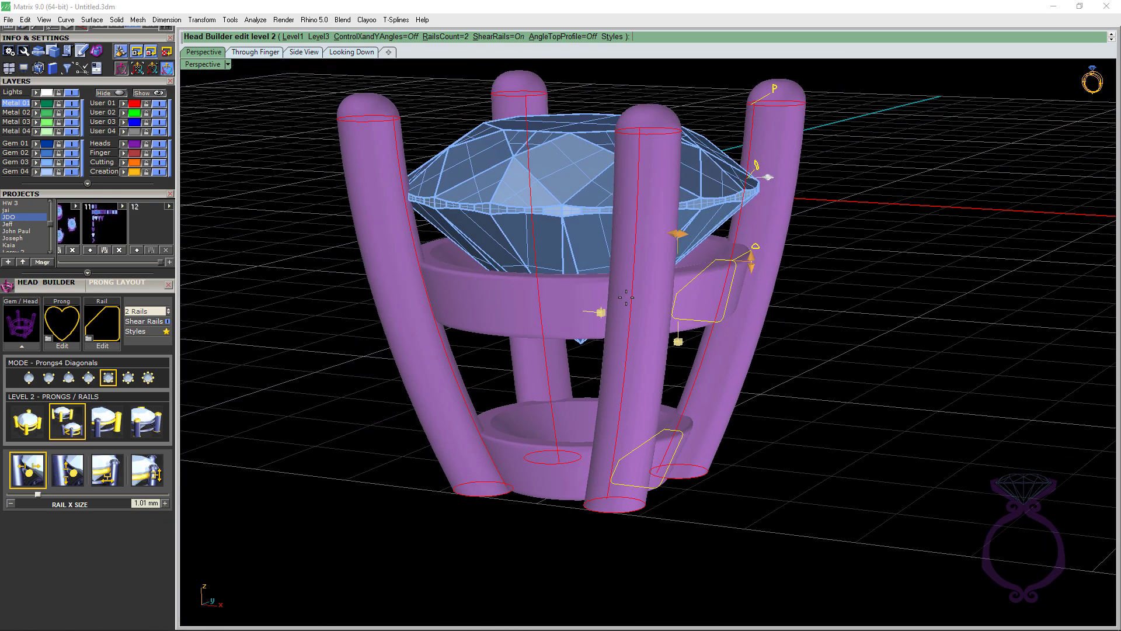
mouse_move(603, 313)
left_mouse_down()
mouse_move(597, 336)
mouse_move(602, 310)
left_mouse_up()
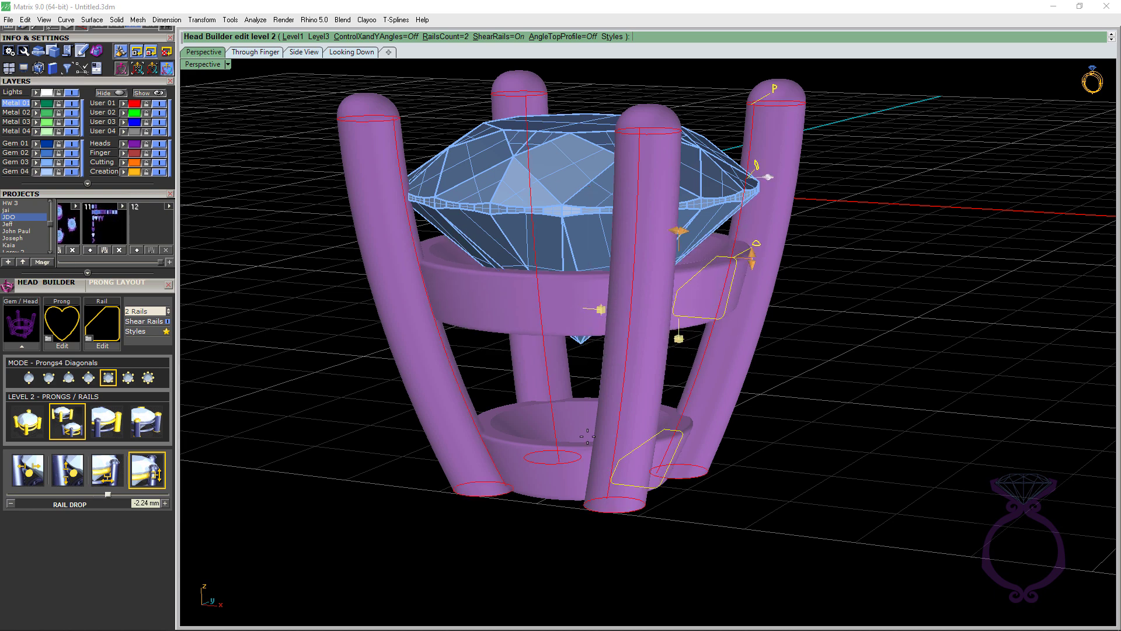
mouse_move(601, 309)
left_mouse_down()
mouse_move(600, 321)
mouse_move(603, 282)
mouse_move(603, 313)
left_mouse_up()
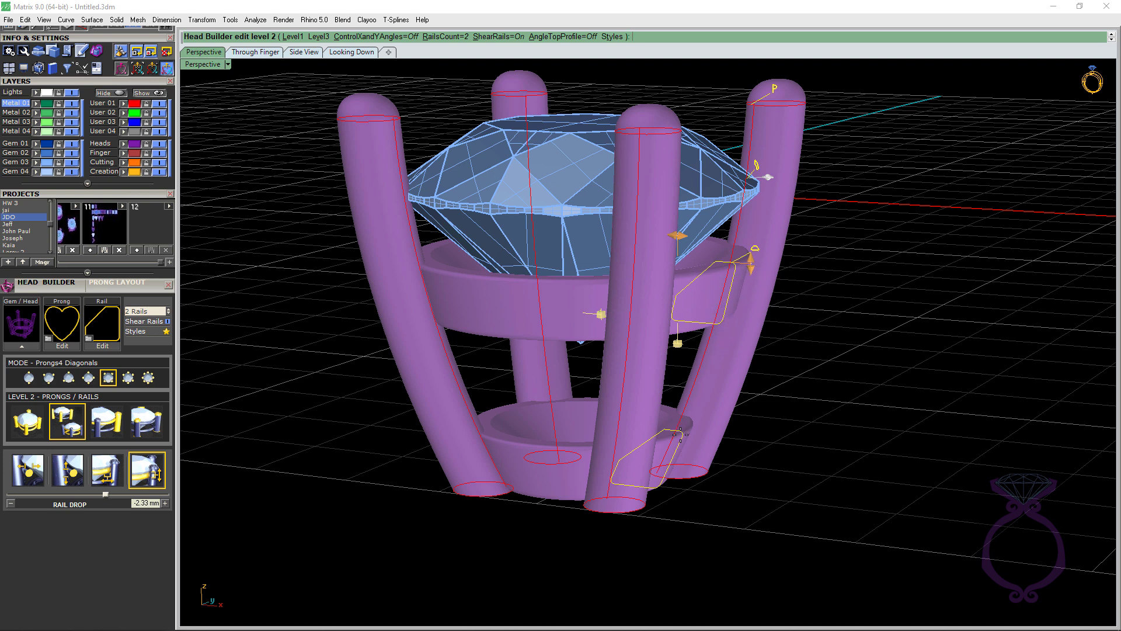
scroll(699, 315, "down", 4)
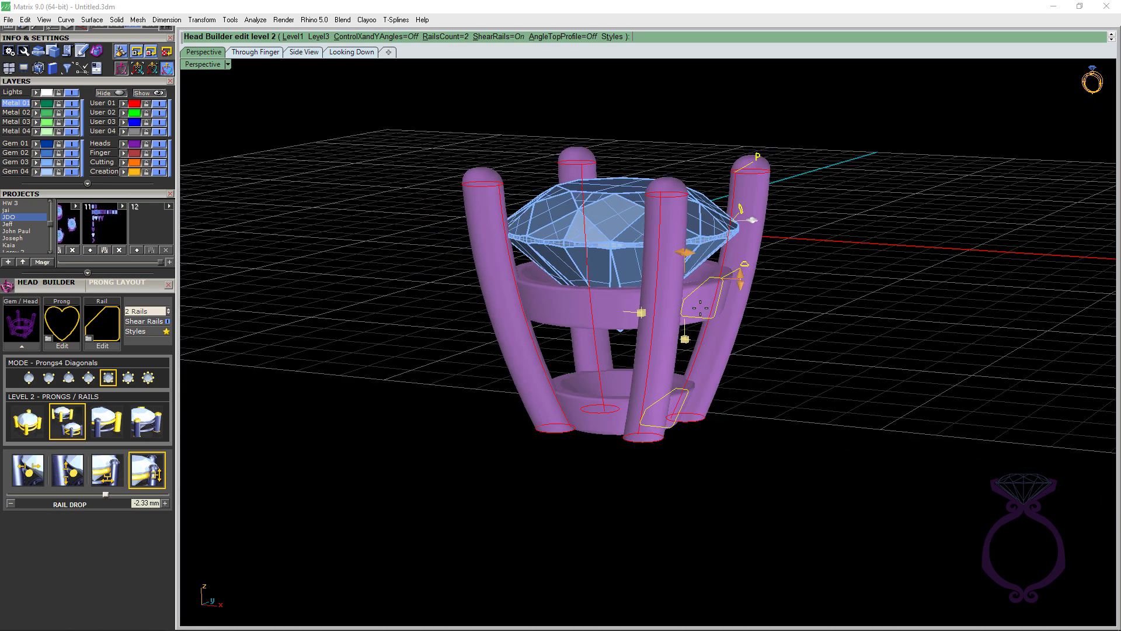
right_click_drag(699, 315, 696, 346)
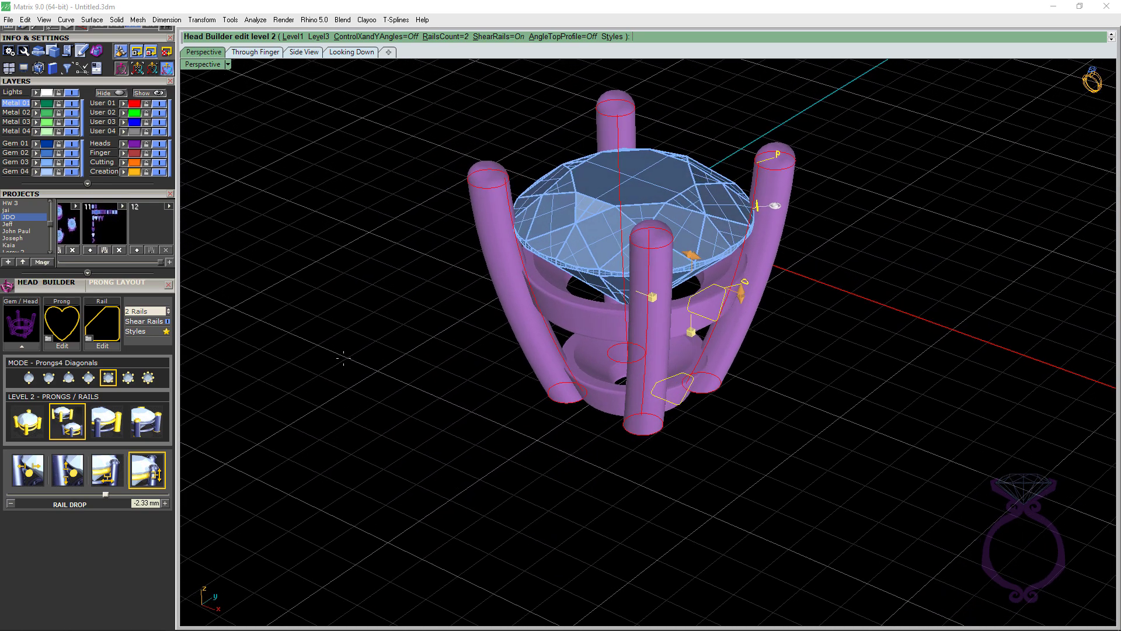
Step: Switch to Level 3 top and bottom prong control and inspect the head from above
left_click(120, 417)
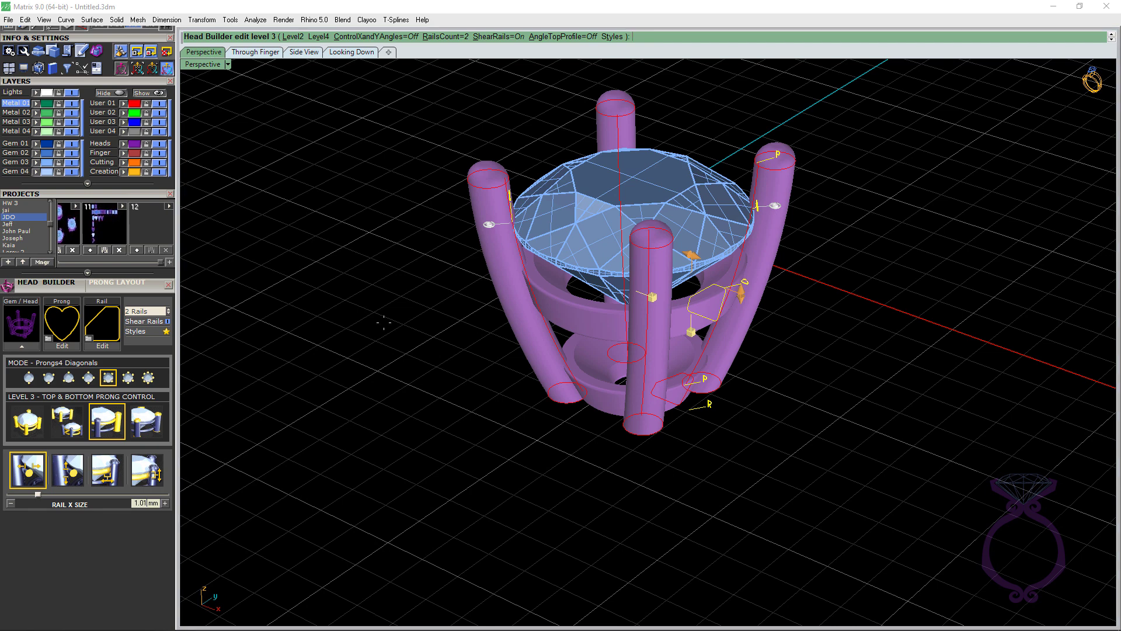
right_click_drag(650, 452, 655, 449)
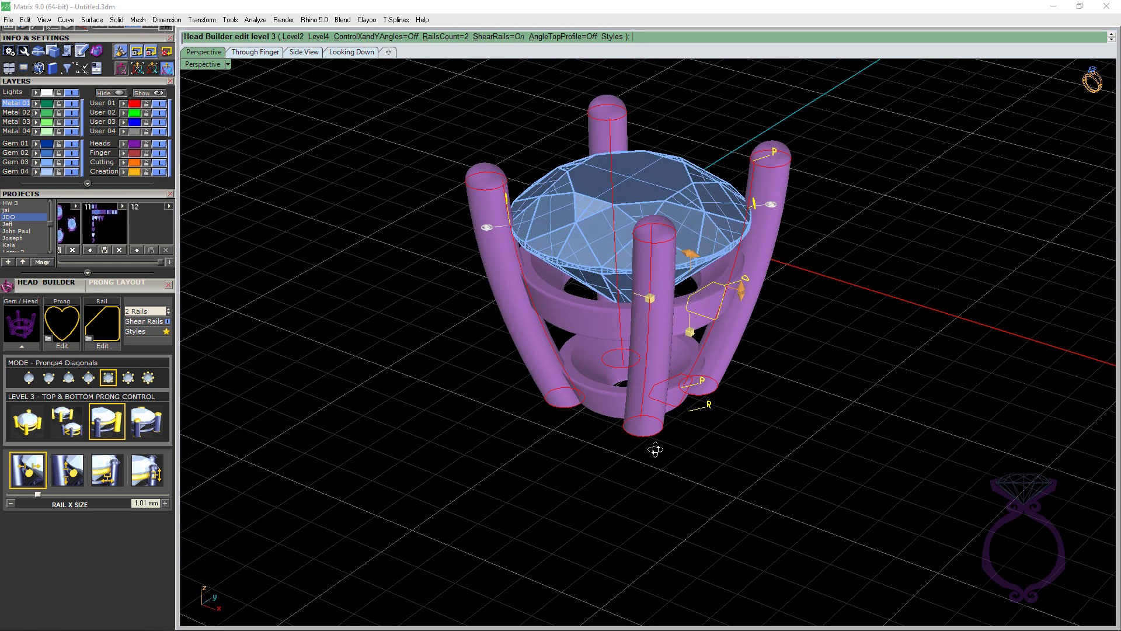
scroll(839, 163, "up", 3)
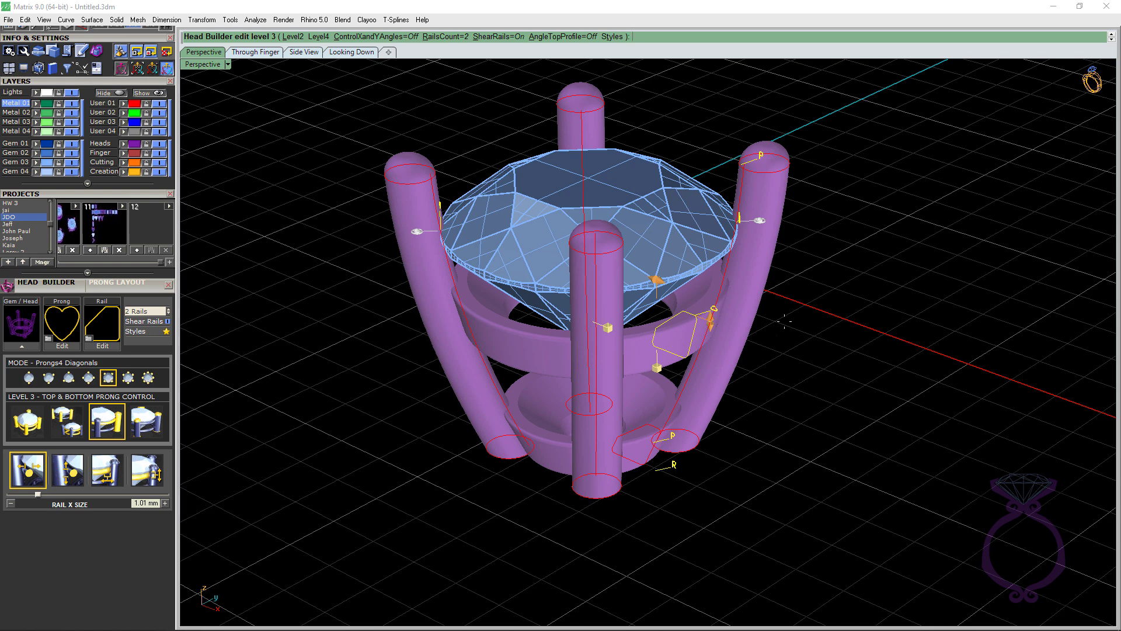
right_click_drag(771, 232, 756, 191)
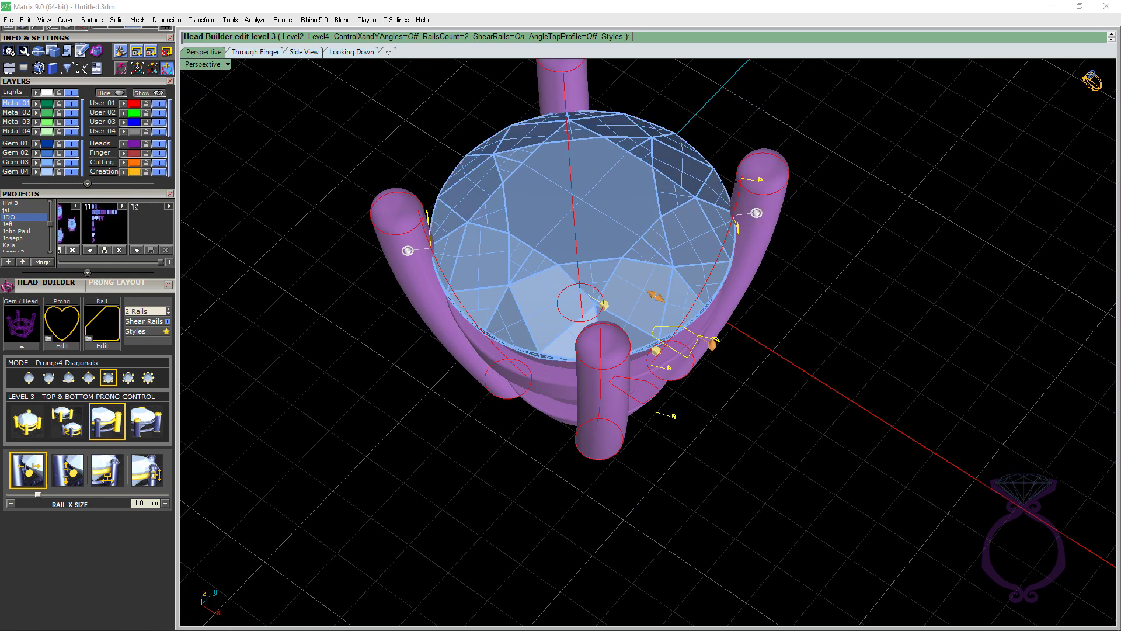
right_click_drag(796, 321, 800, 271)
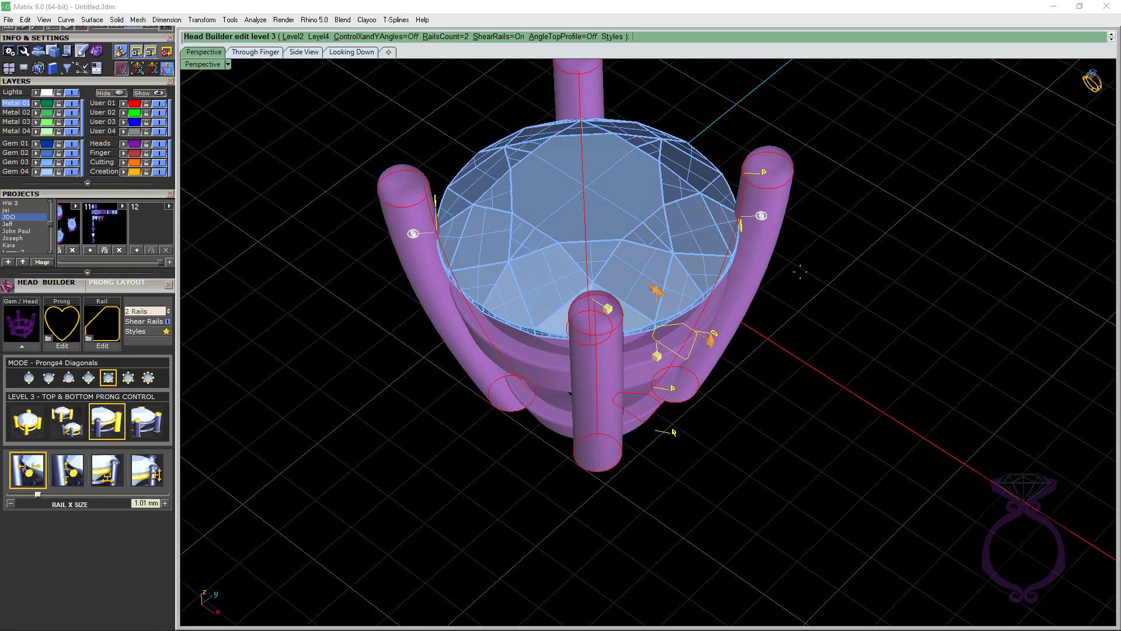
right_click_drag(801, 327, 804, 296)
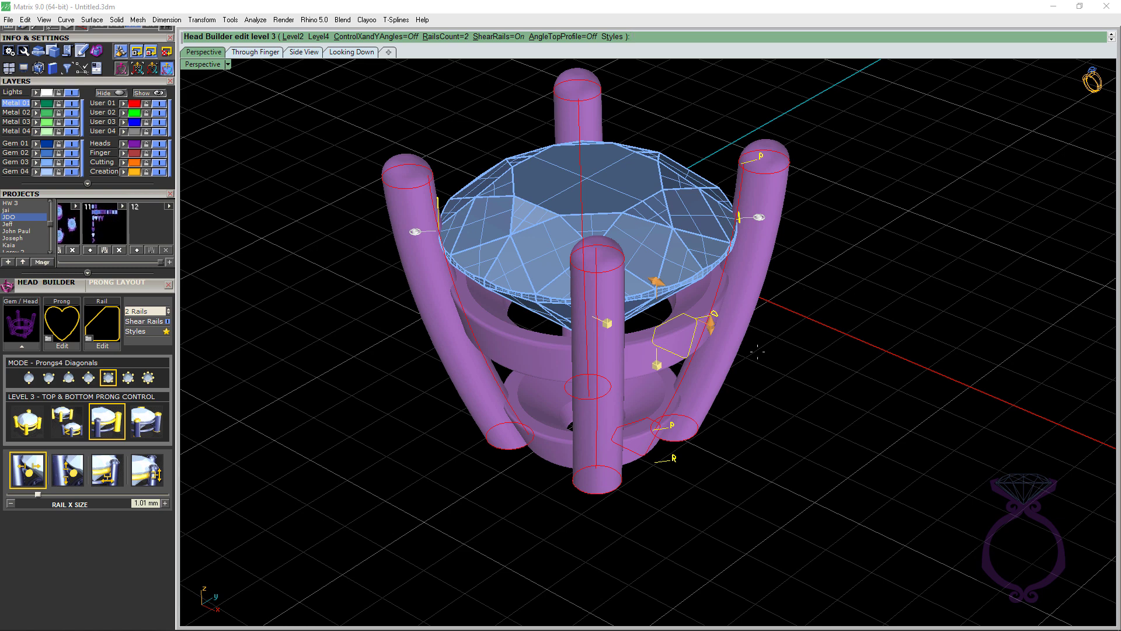
Step: Bring up the bottom prong controls and pull the prong bottoms inward to a prong nudge of about 0.61 mm
left_click(670, 426)
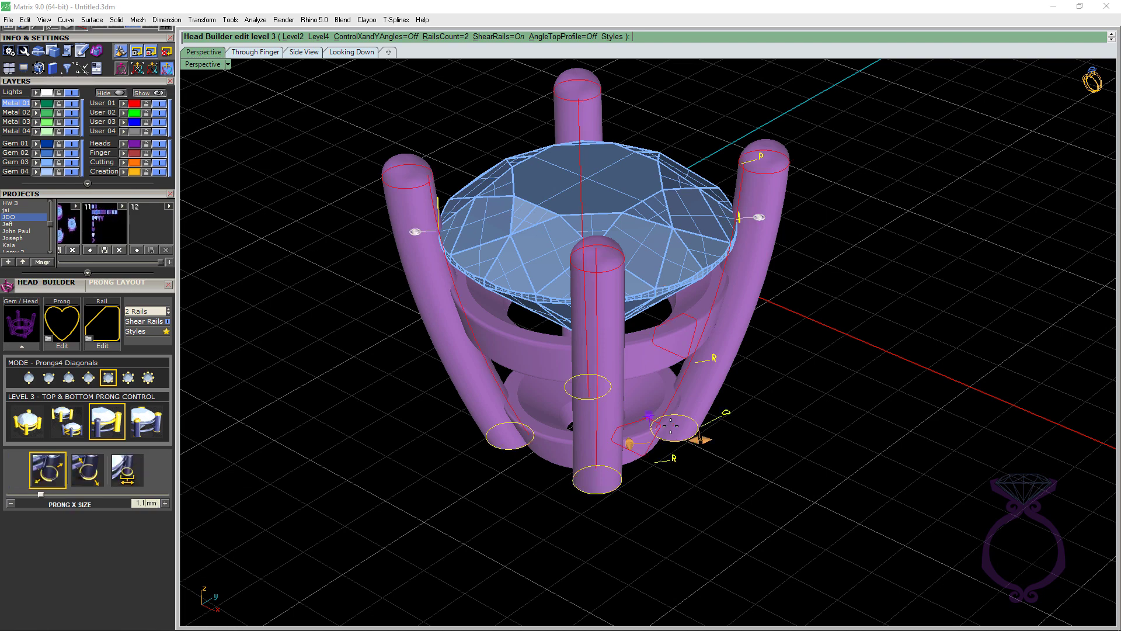
left_click_drag(649, 415, 625, 415)
right_click_drag(702, 433, 686, 405)
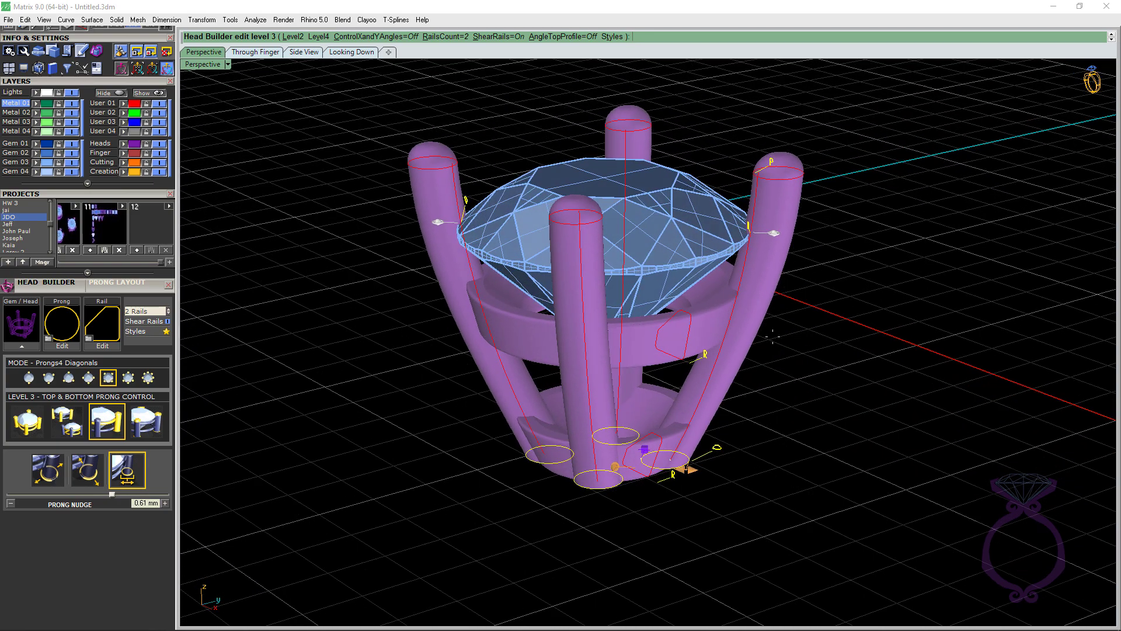
Step: Change the profile at the bottom of the prongs to the rounded square Prong_ 011
right_click_drag(773, 336, 809, 345)
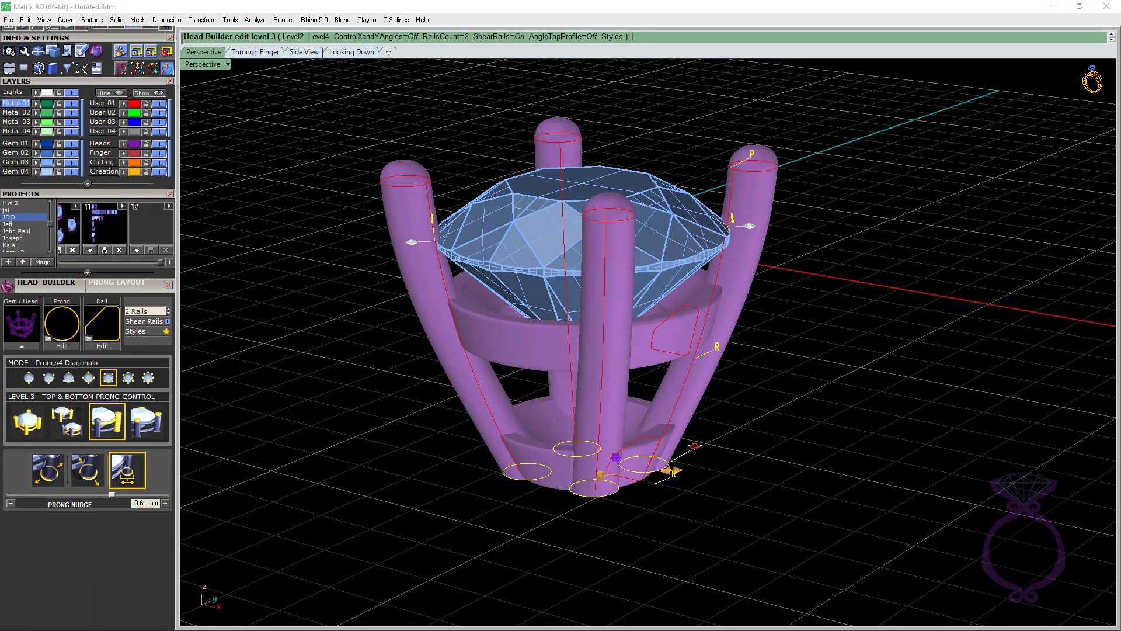
left_click(695, 446)
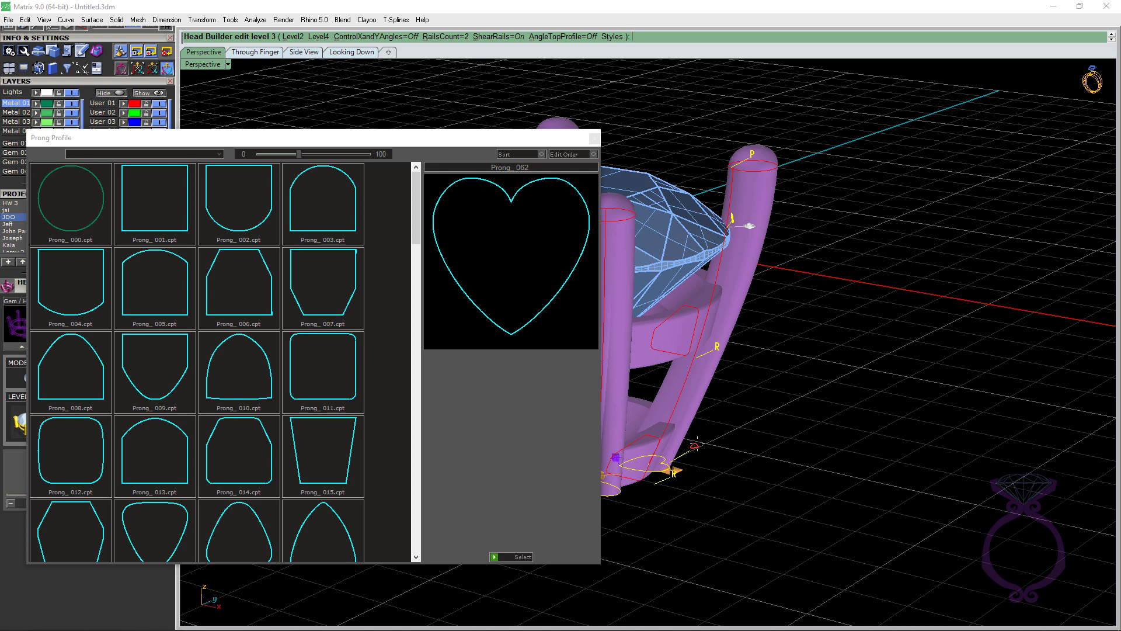
left_click(335, 382)
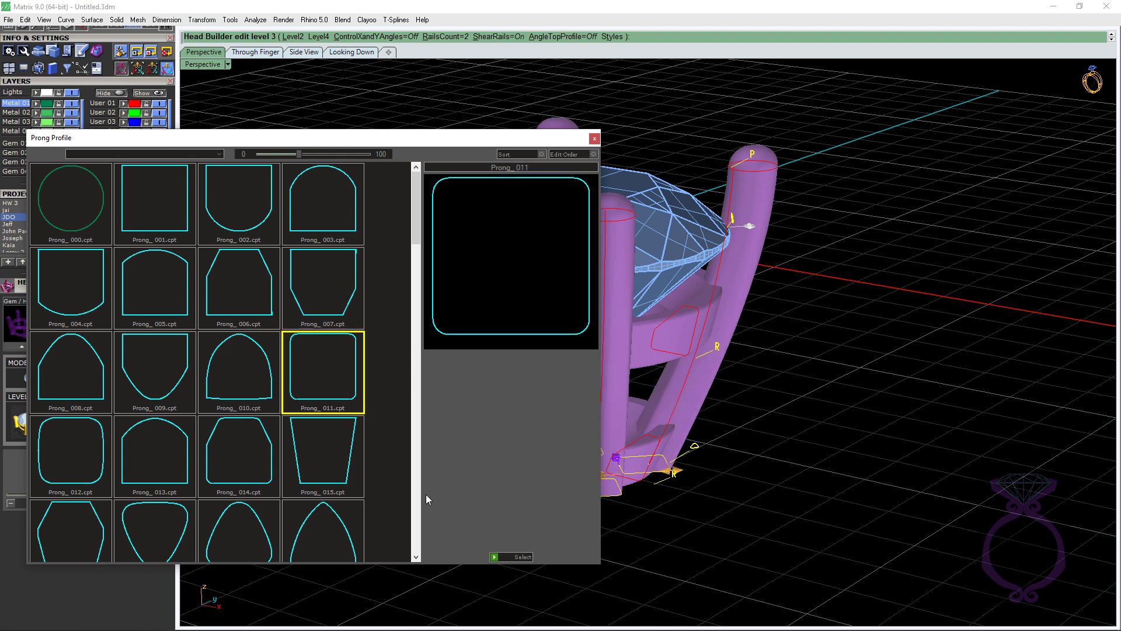
left_click(494, 558)
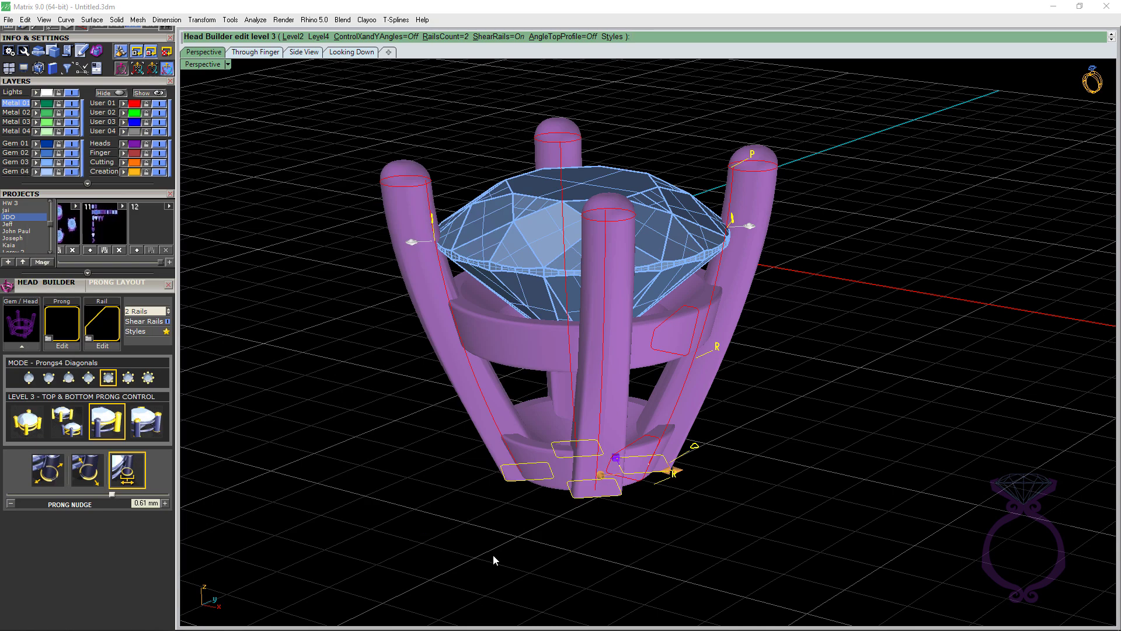
Step: Change the lower gallery rail's profile to the rounded square rail 3
mouse_move(644, 534)
right_mouse_down()
mouse_move(640, 464)
mouse_move(638, 485)
mouse_move(671, 453)
mouse_move(685, 484)
mouse_move(652, 523)
right_mouse_up()
scroll(678, 470, "up", 8)
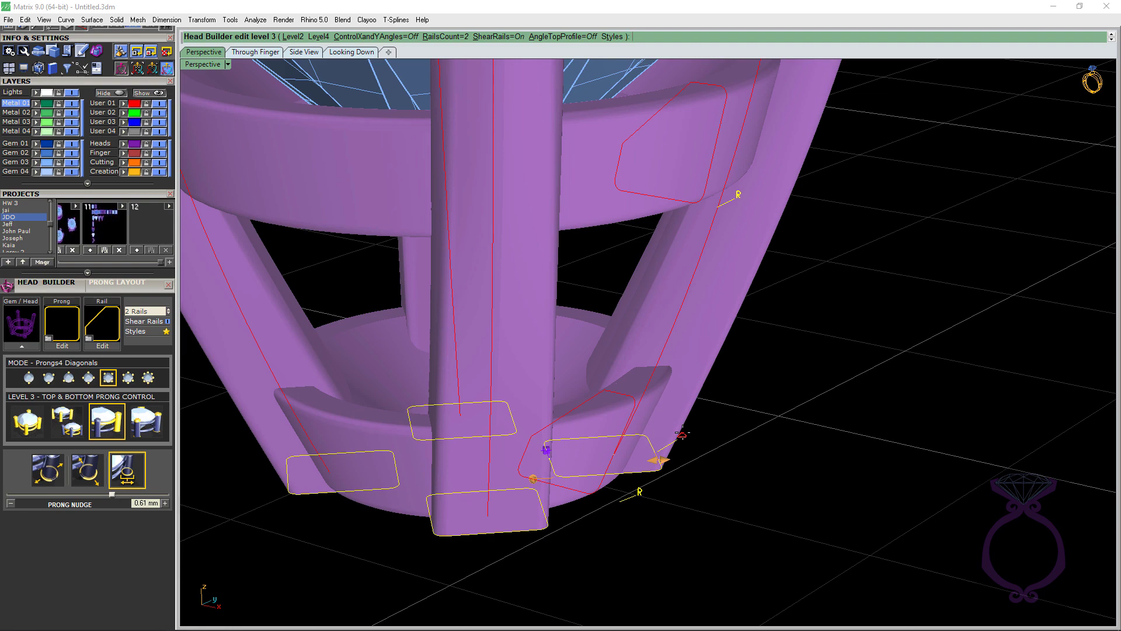
right_click_drag(702, 484, 702, 517)
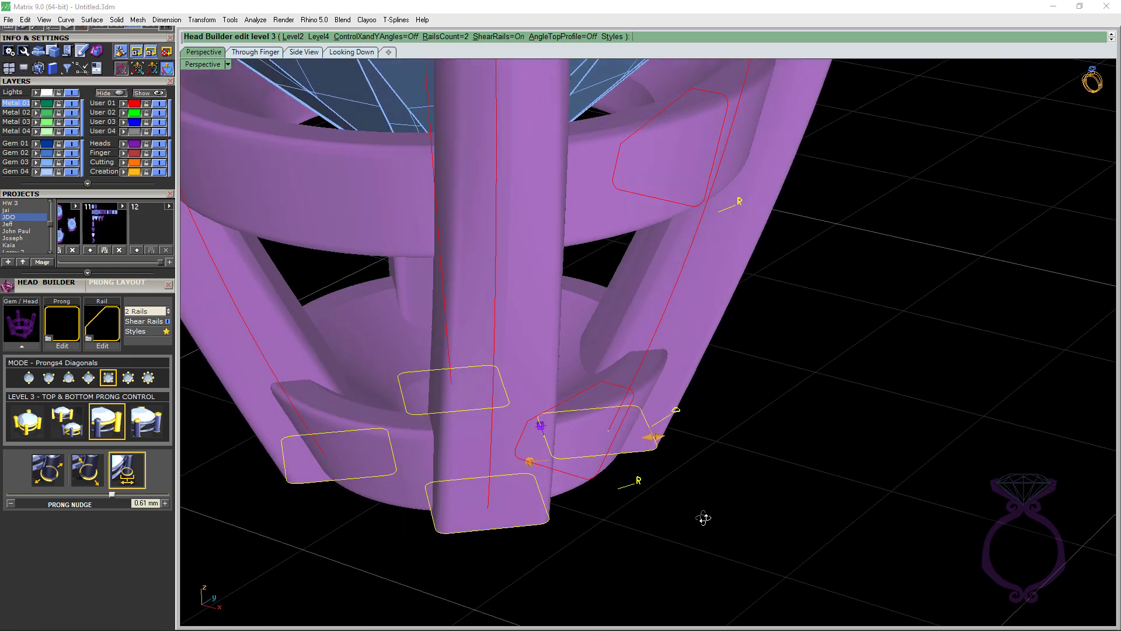
left_click(637, 480)
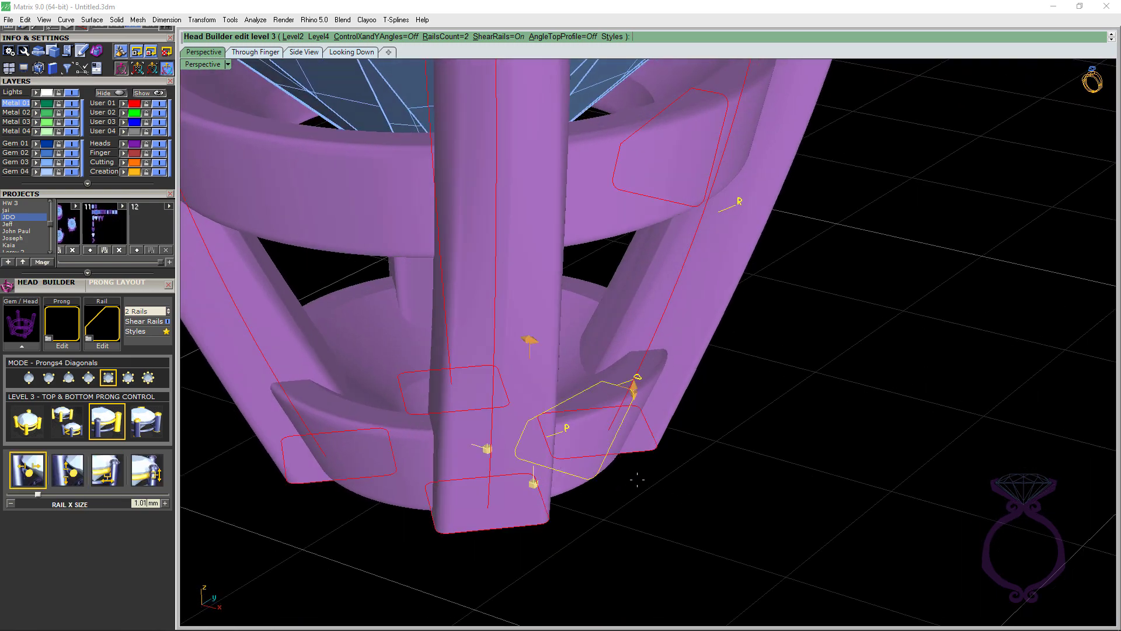
left_click(636, 374)
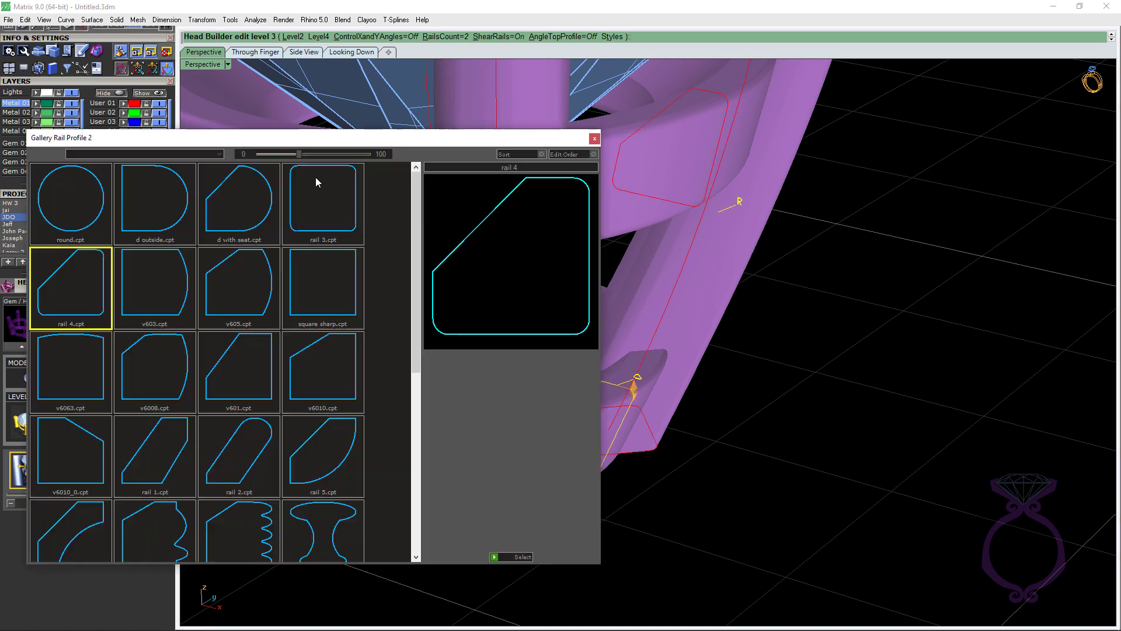
left_click(320, 205)
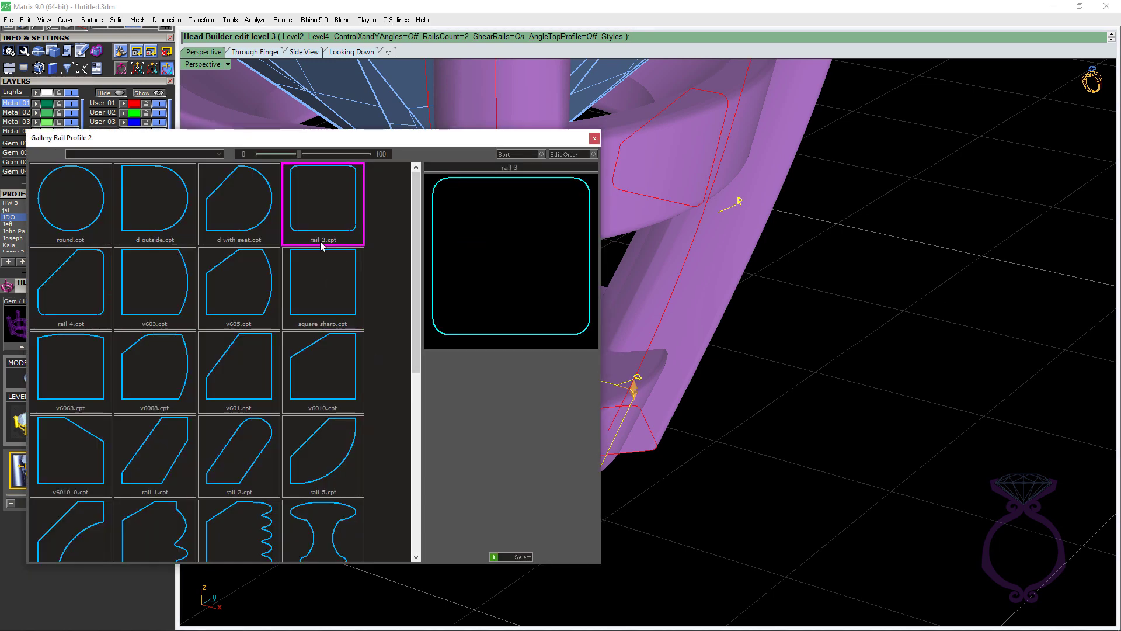
left_click(495, 556)
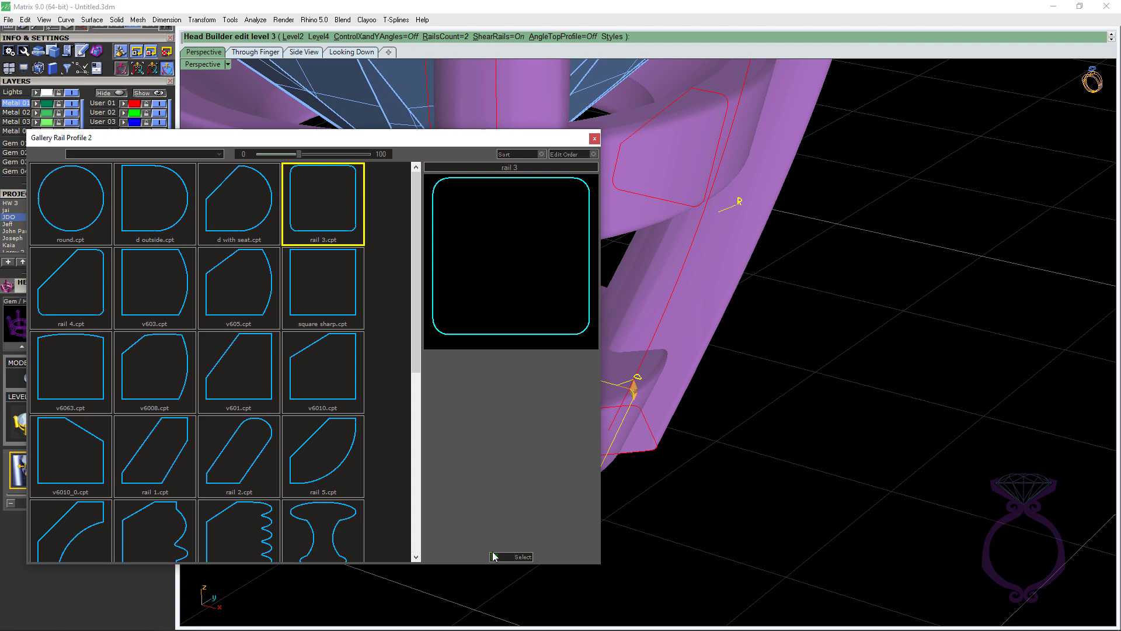
Step: Heighten the lower rail to a rail Y size of about 1.65 mm
right_click_drag(438, 480, 471, 452)
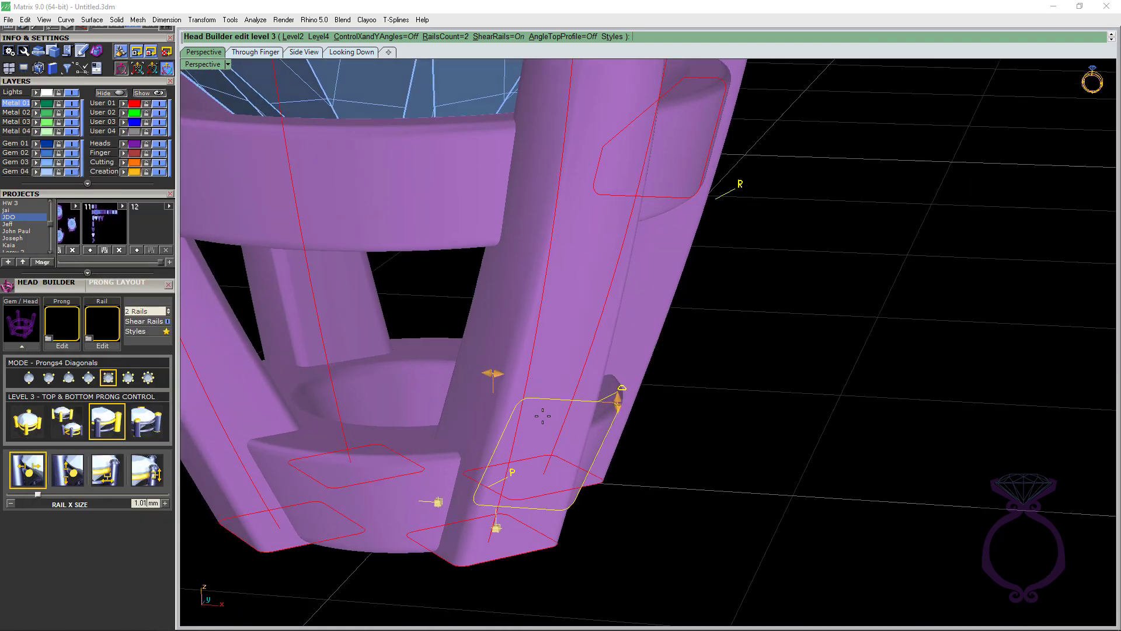
right_click_drag(543, 416, 747, 97)
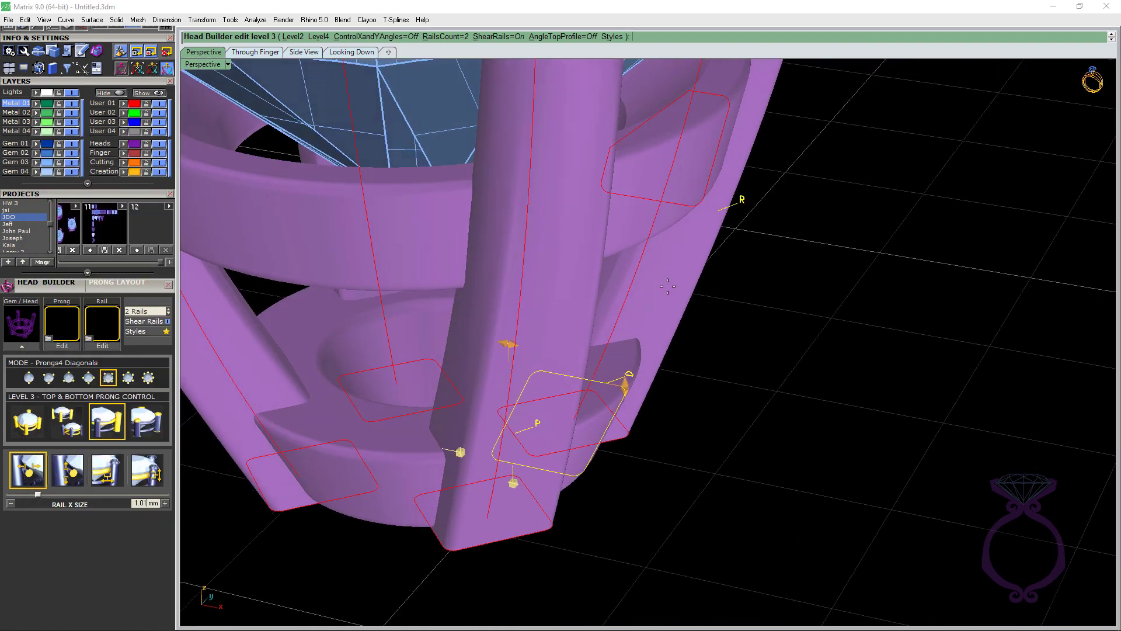
right_click_drag(667, 286, 683, 168)
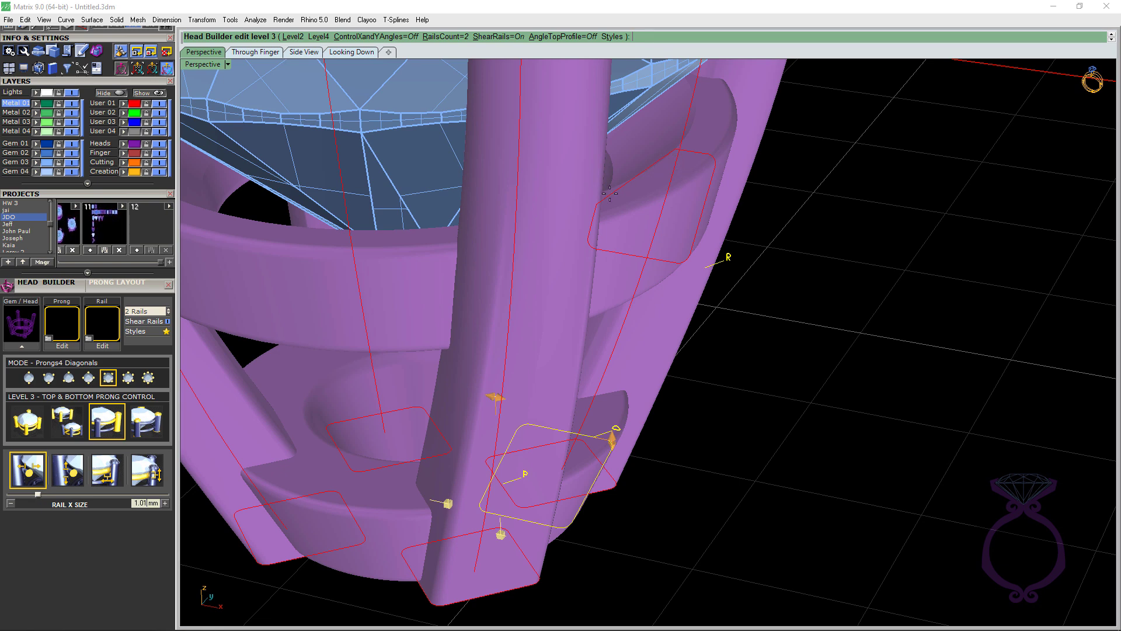
right_click_drag(648, 236, 531, 428)
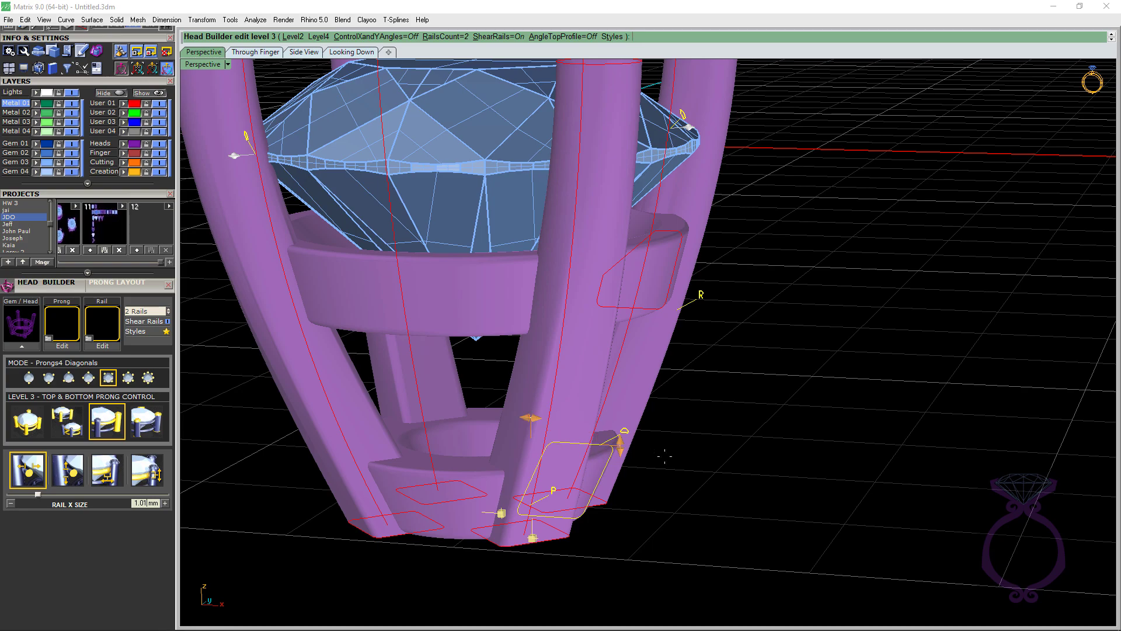
right_click_drag(665, 456, 680, 310)
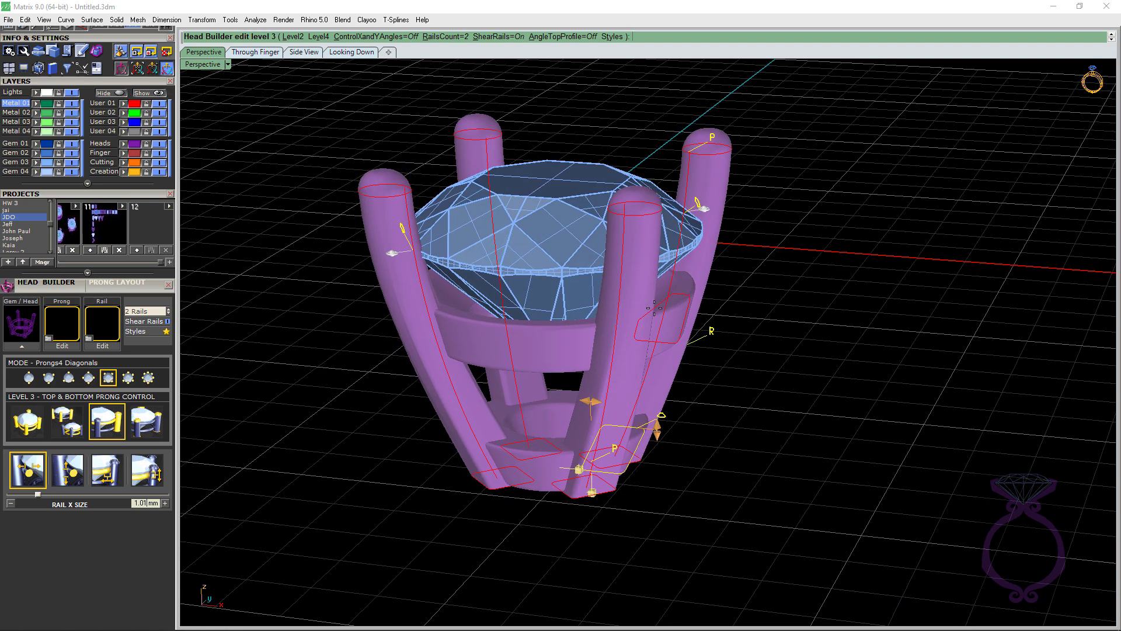
right_click_drag(648, 364, 662, 417)
left_click_drag(656, 429, 659, 409)
mouse_move(659, 409)
right_mouse_down()
mouse_move(680, 404)
mouse_move(666, 405)
right_mouse_up()
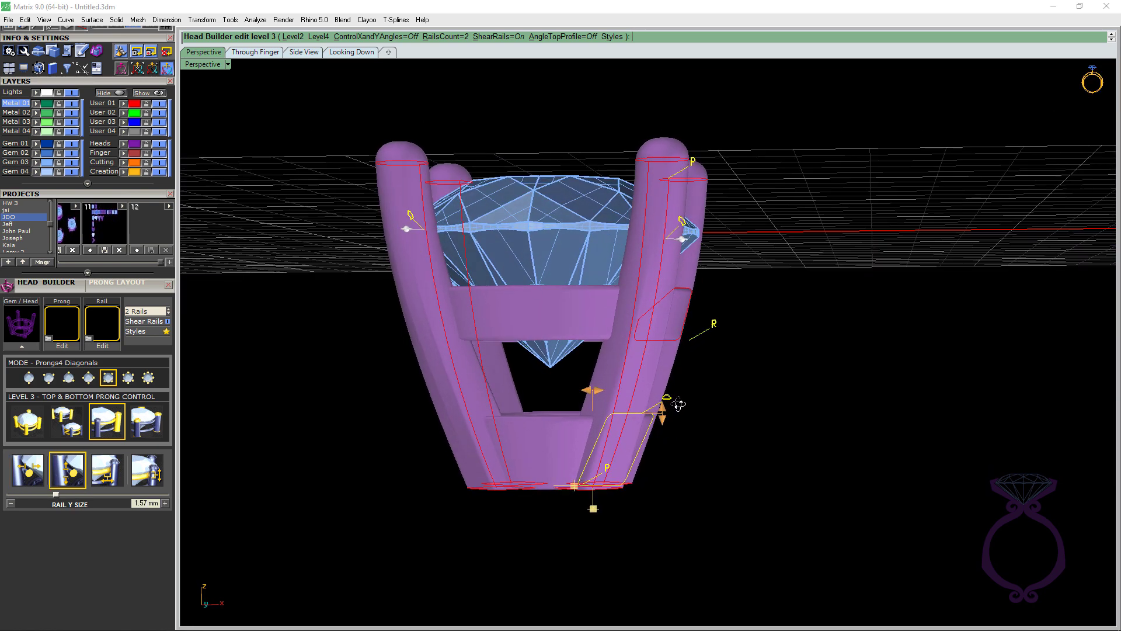
left_click_drag(662, 414, 663, 409)
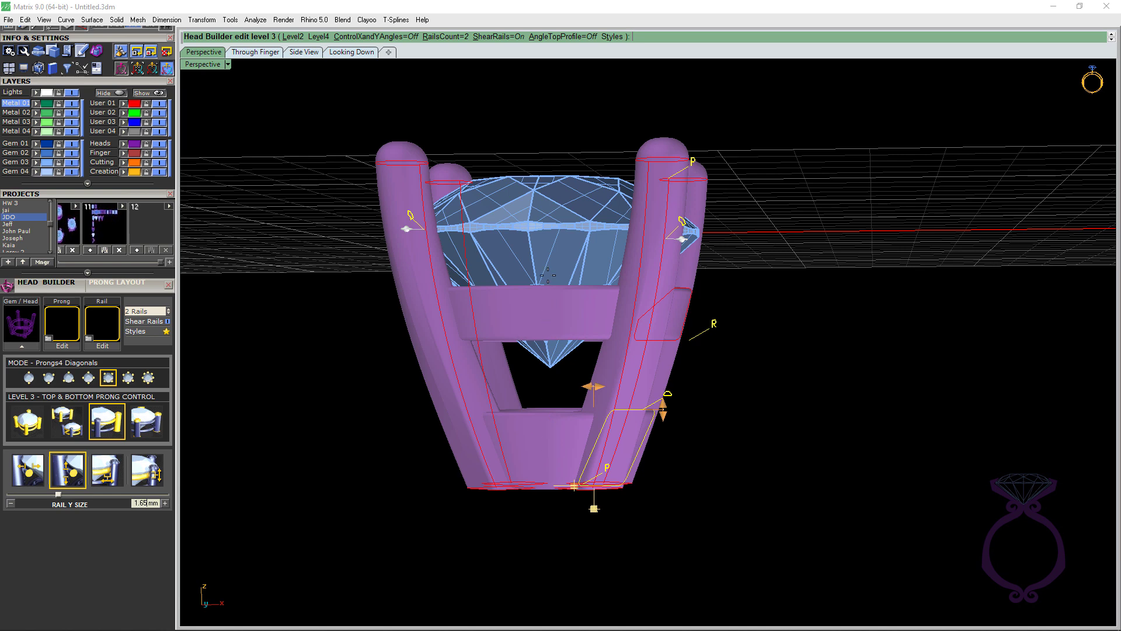
Step: Inspect the lower rail and squared prong bottoms from the side, from below and from slightly above
right_click_drag(574, 354, 559, 439)
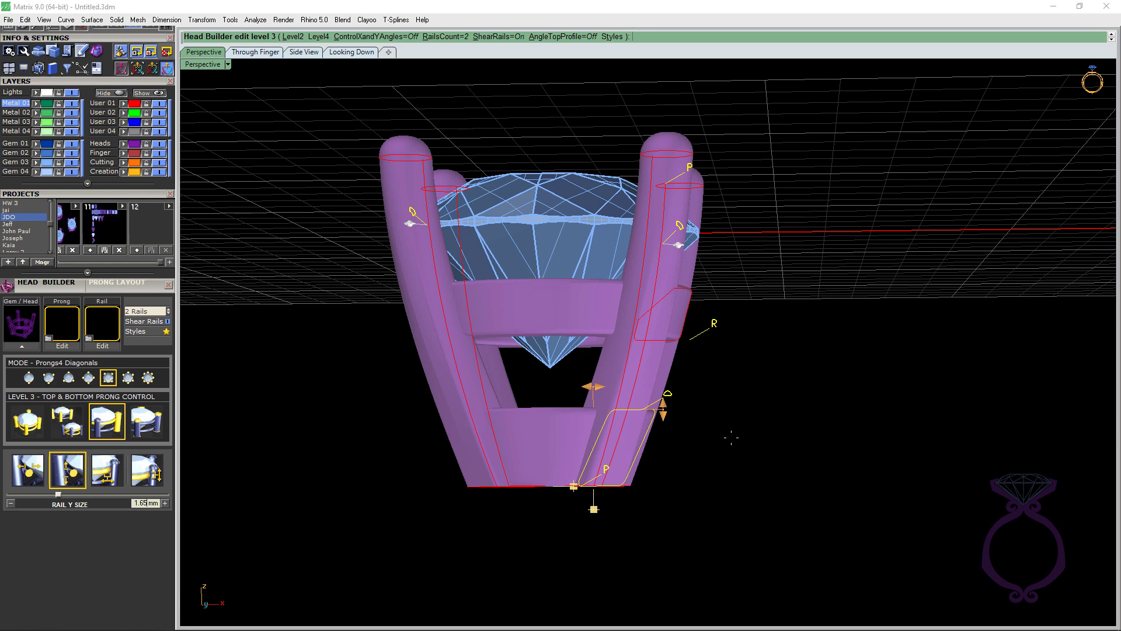
right_click_drag(731, 437, 699, 459)
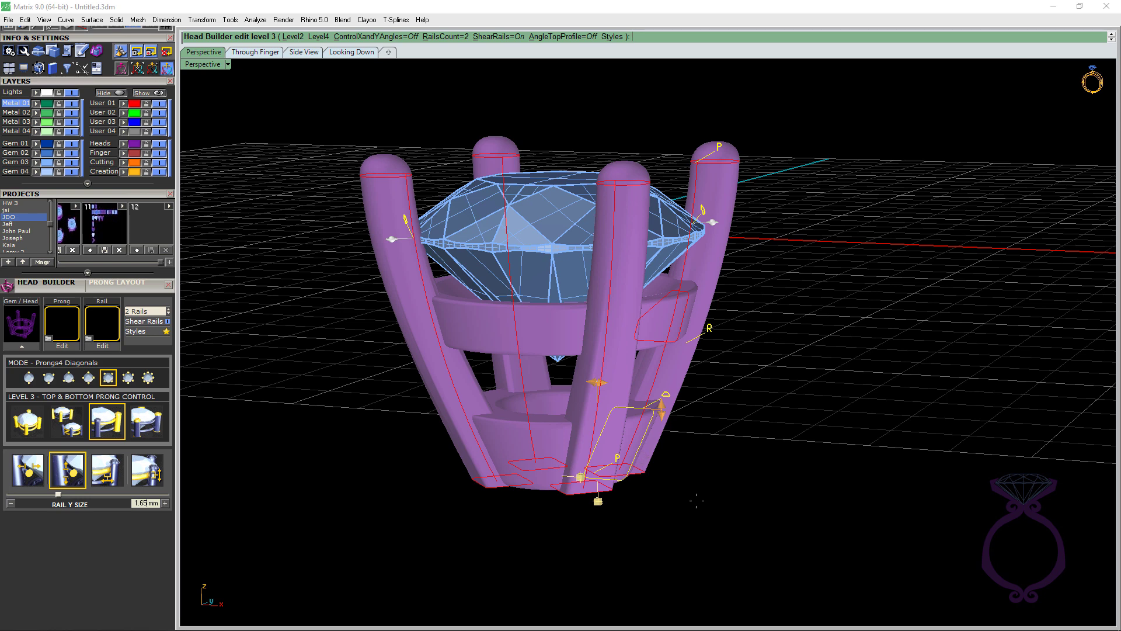
right_click_drag(660, 514, 644, 514)
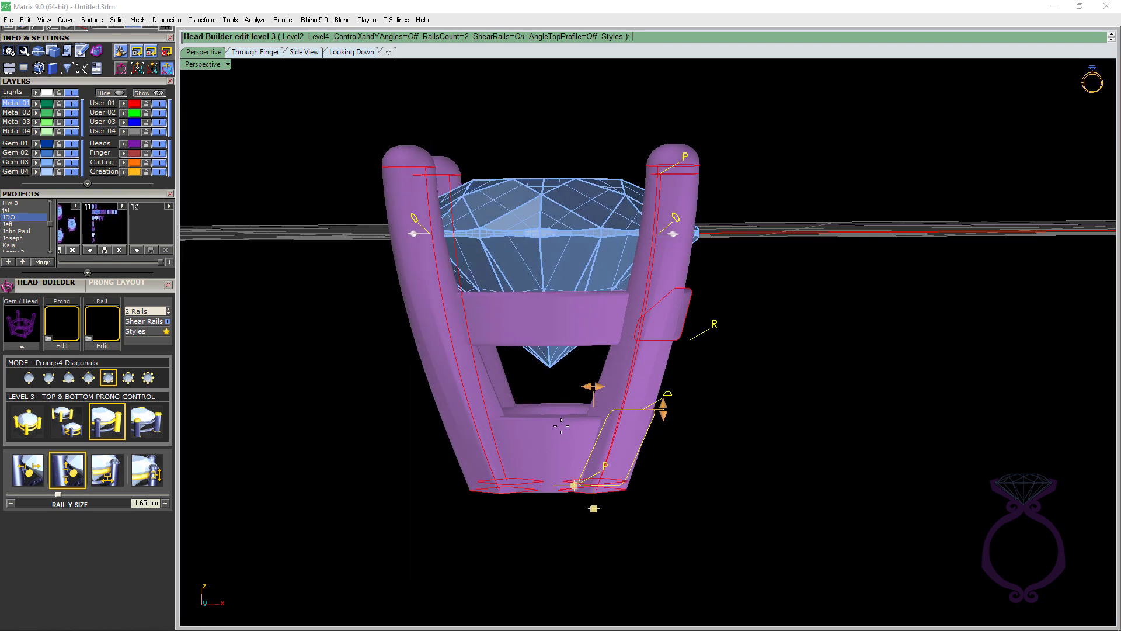
scroll(544, 459, "down", 3)
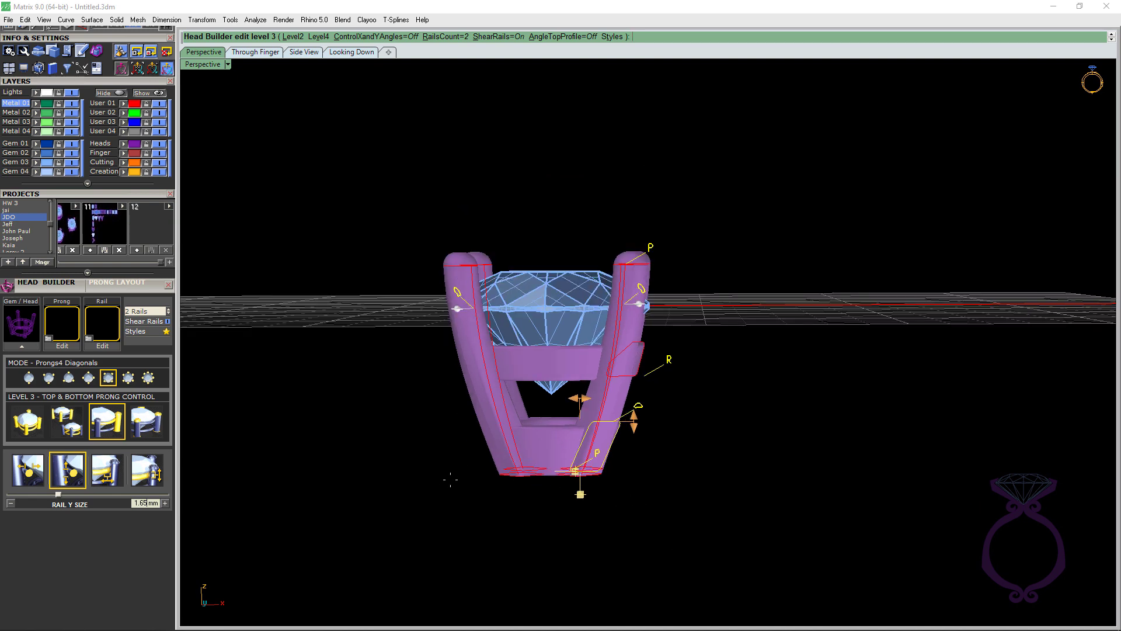
right_click_drag(575, 471, 580, 491)
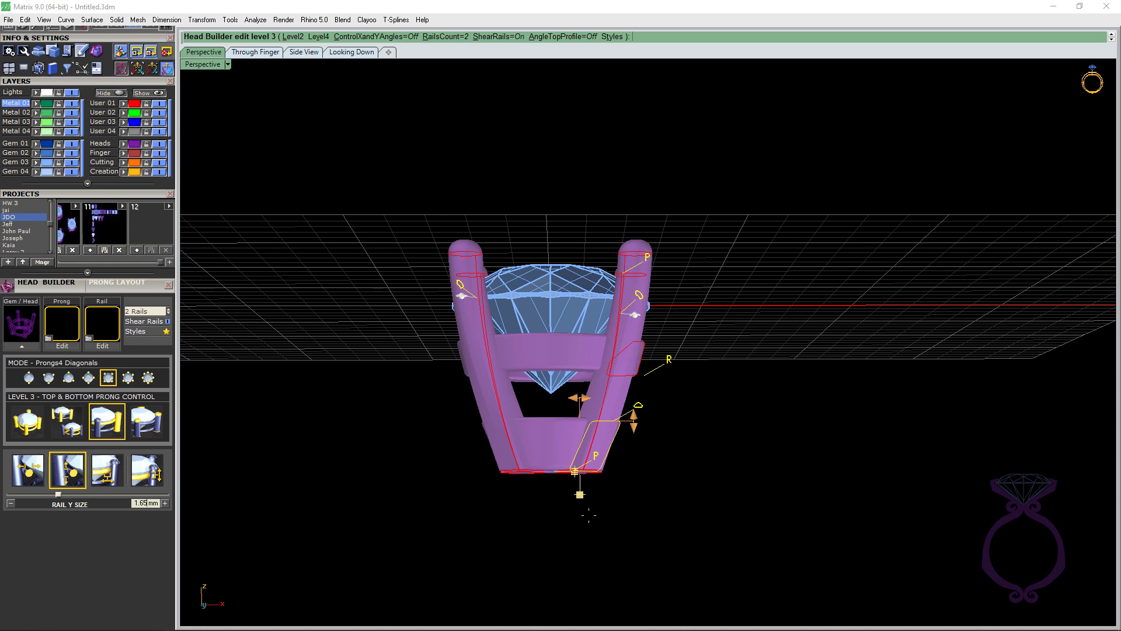
right_click_drag(721, 488, 694, 497)
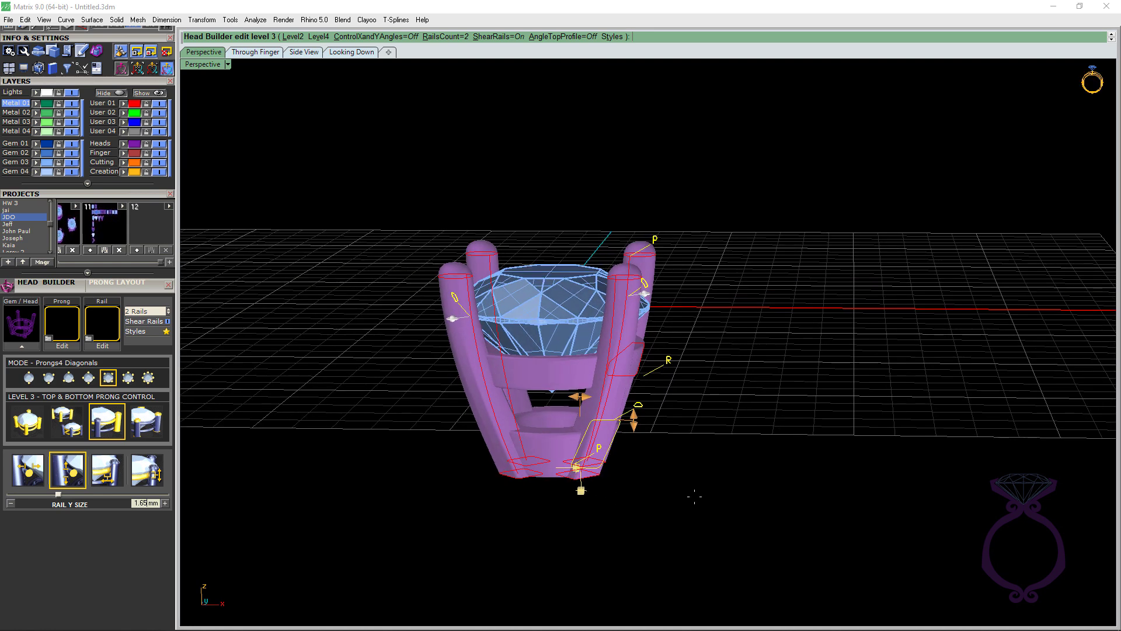
scroll(550, 428, "up", 3)
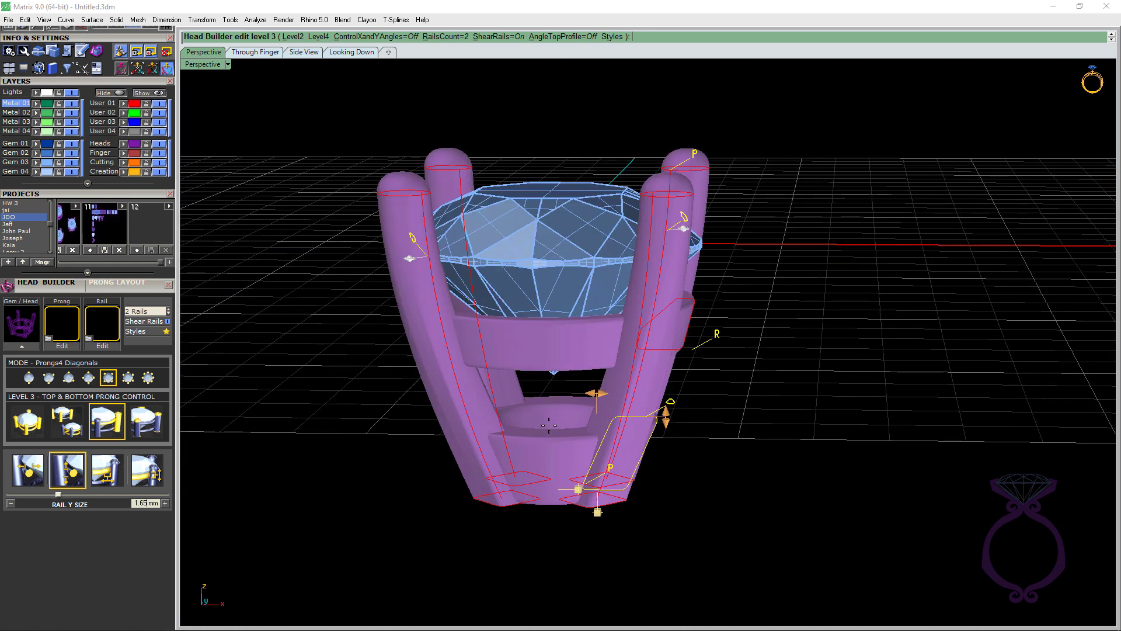
mouse_move(550, 427)
right_mouse_down()
mouse_move(500, 407)
mouse_move(540, 435)
right_mouse_up()
right_click_drag(645, 493, 631, 501)
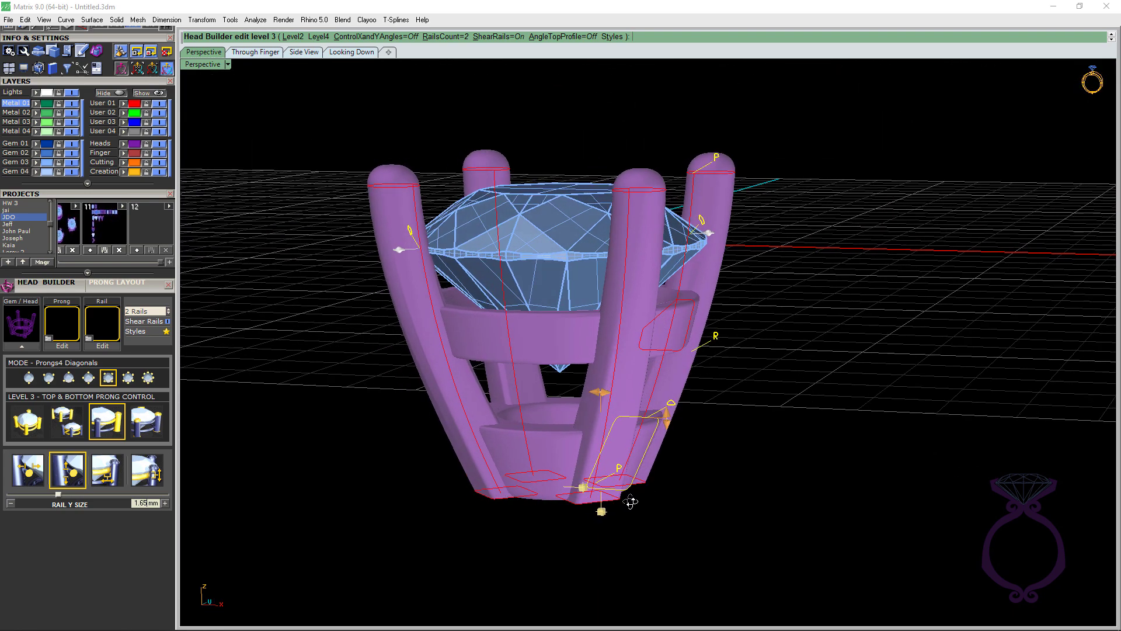
Step: Try raising the lower rail to a drop of about -4.82 mm, and lower it to a rail drop of about -5.46 mm
left_click_drag(602, 512, 584, 458)
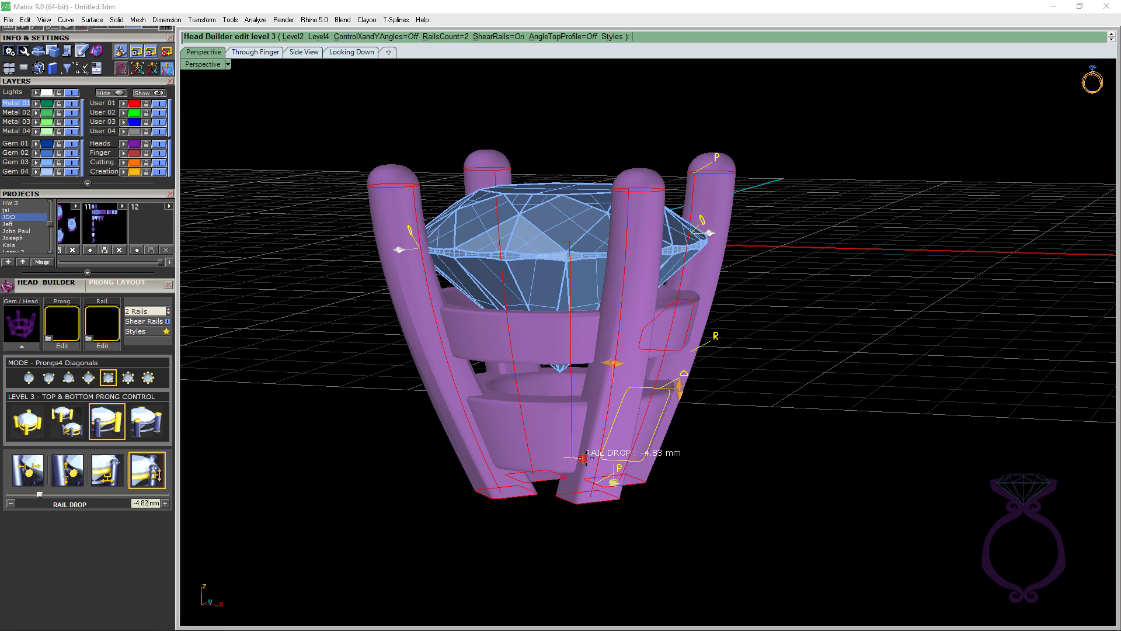
right_click_drag(614, 508, 655, 512)
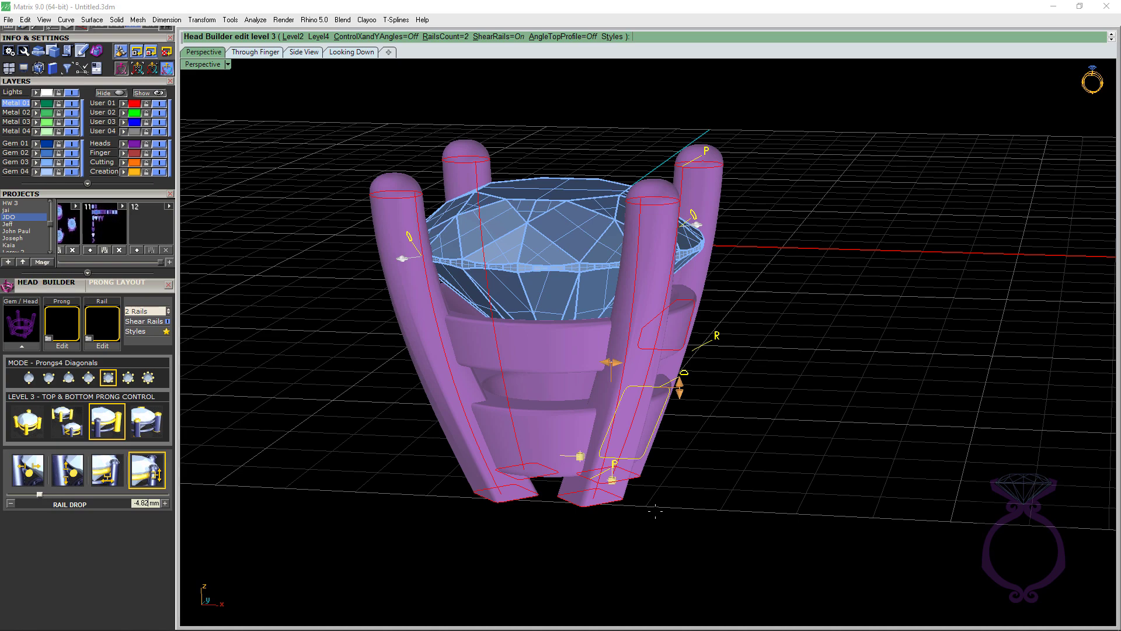
right_click_drag(597, 489, 526, 464)
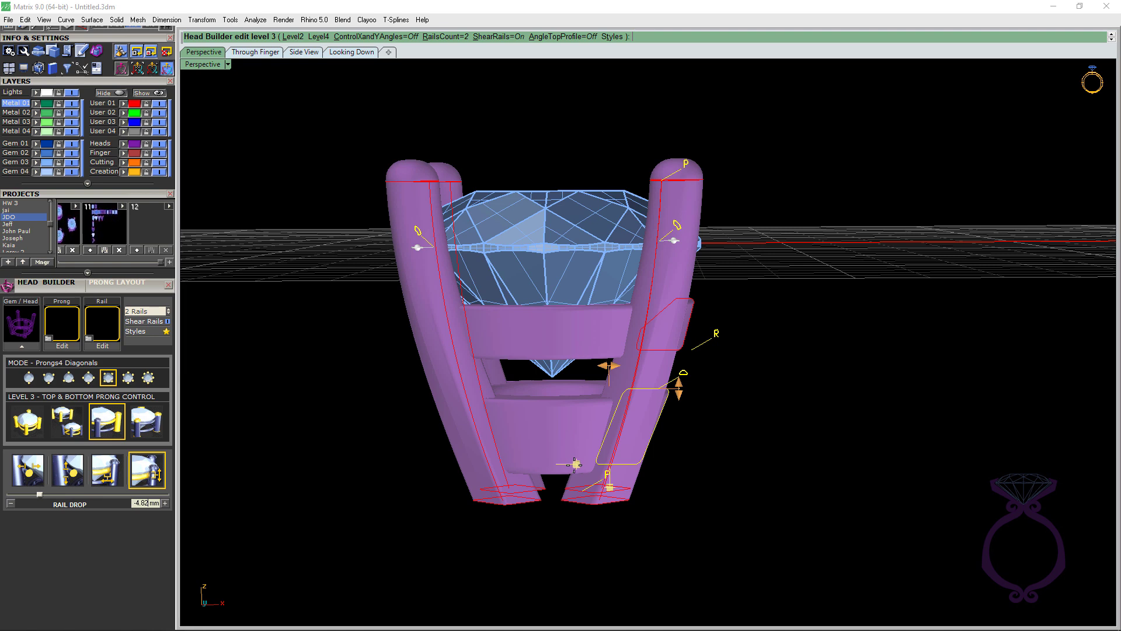
left_click_drag(577, 464, 576, 496)
right_click_drag(608, 477, 600, 490)
left_click_drag(577, 494, 578, 493)
Step: Viewing the head from above, rotate the prongs around the gem girdle by adjusting the prong angles of both controllable prongs
right_click_drag(713, 455, 735, 479)
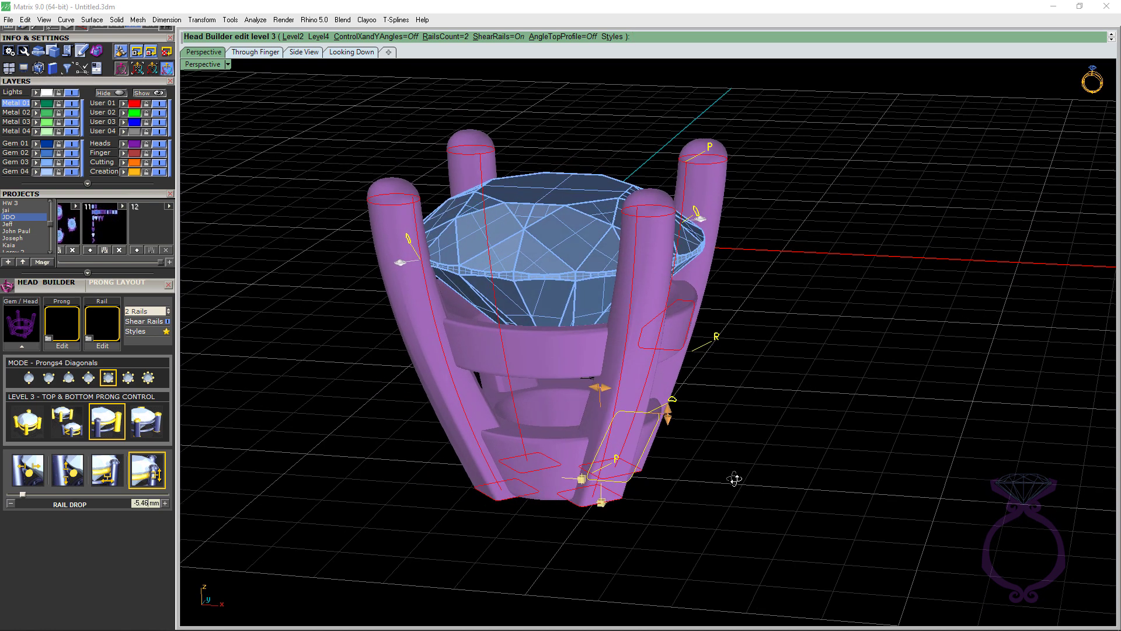
right_click_drag(735, 479, 763, 335)
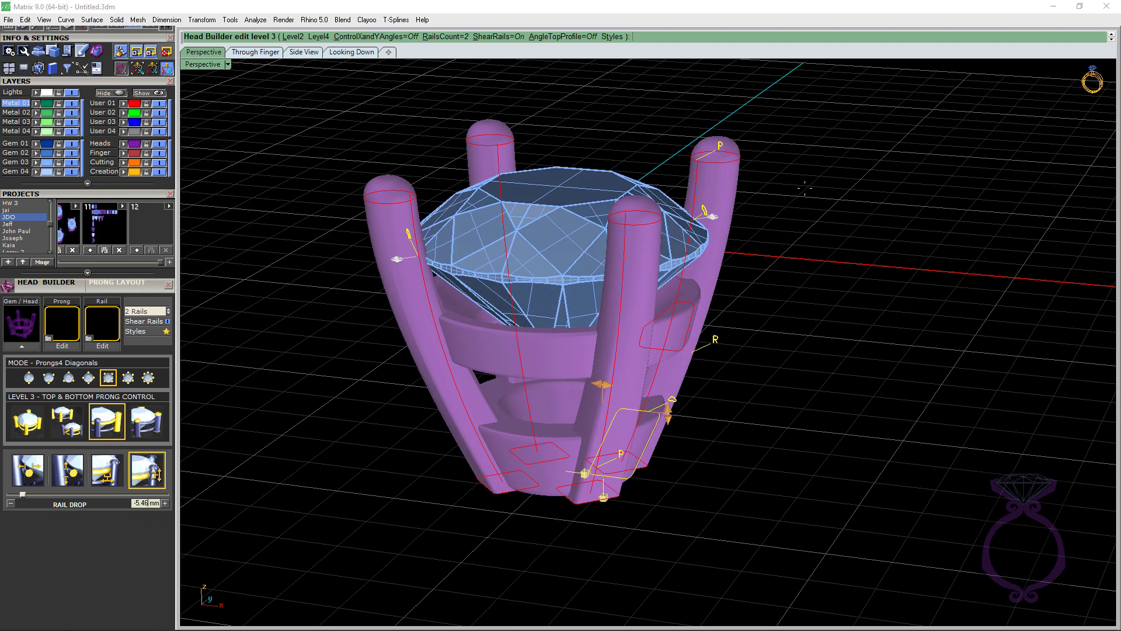
right_click_drag(806, 189, 800, 297)
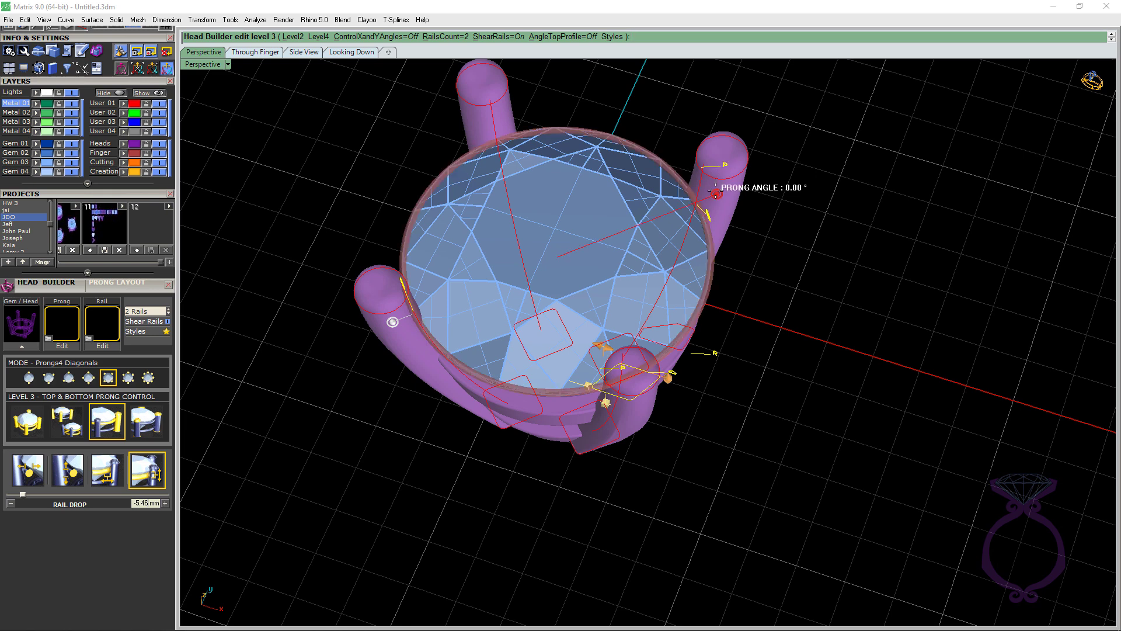
mouse_move(716, 193)
left_mouse_down()
mouse_move(725, 223)
mouse_move(729, 188)
left_mouse_up()
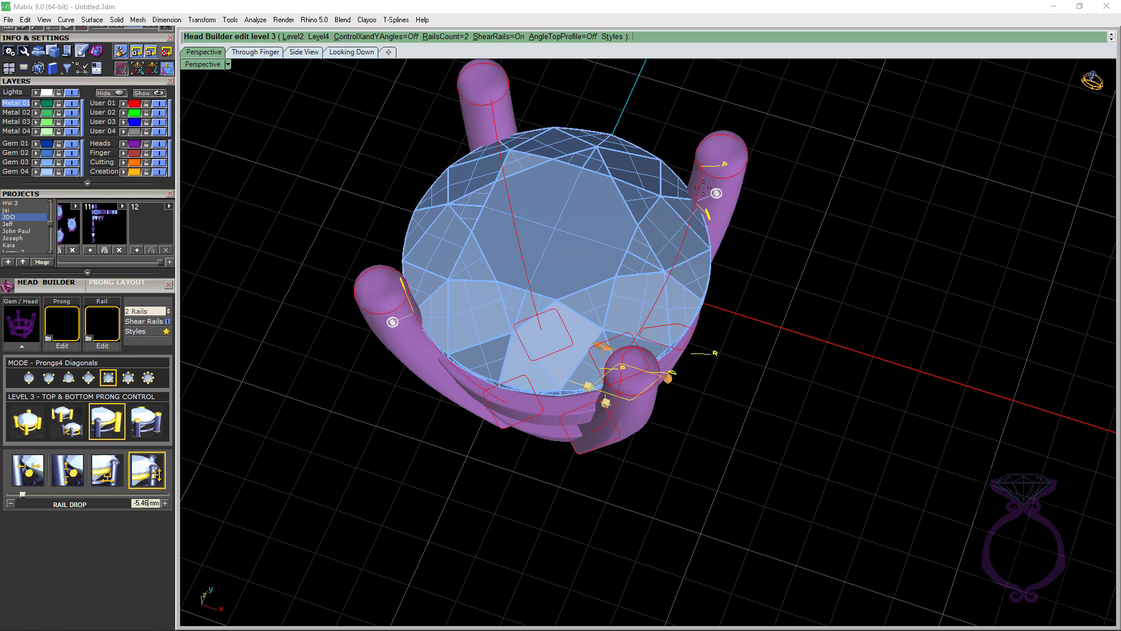
scroll(756, 230, "down", 2)
right_click_drag(756, 230, 763, 279)
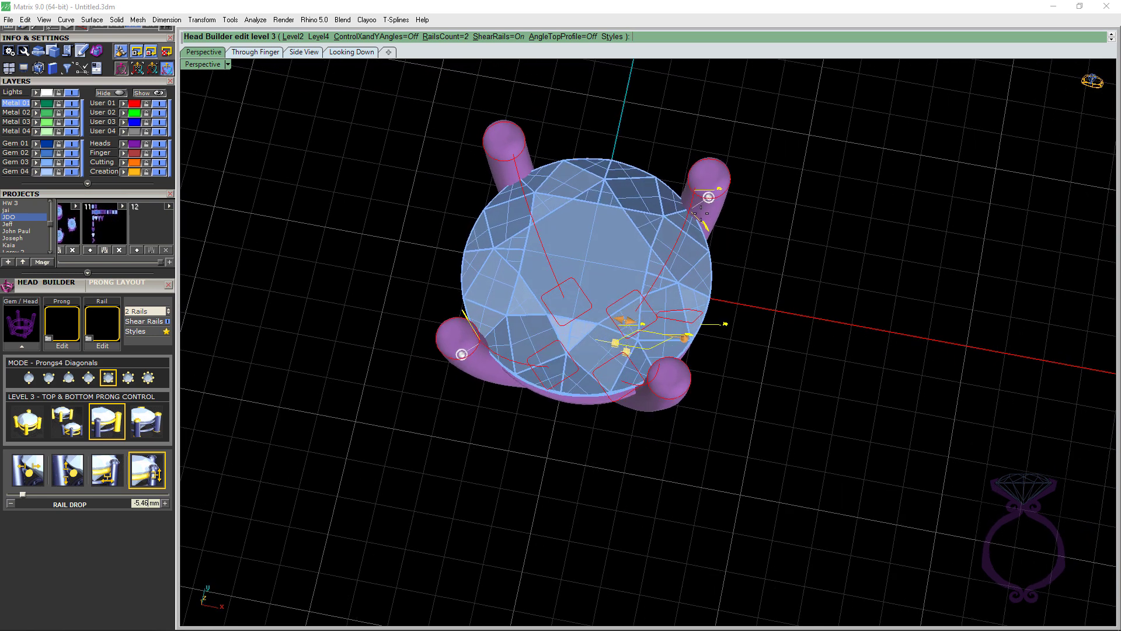
scroll(702, 209, "up", 6)
left_click_drag(698, 194, 711, 213)
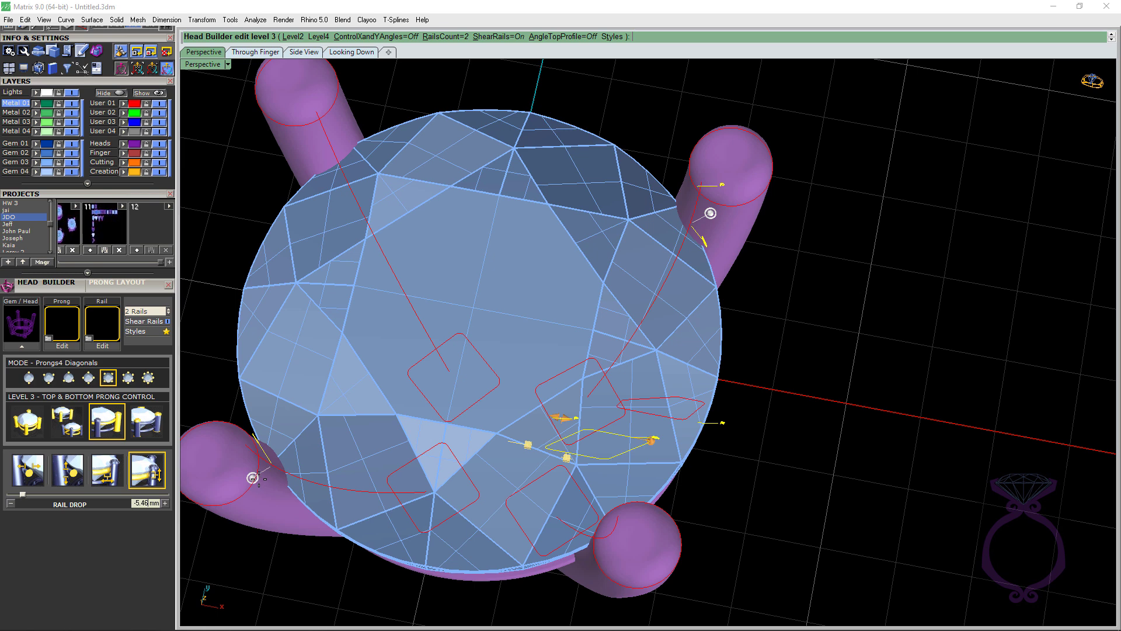
mouse_move(253, 478)
left_mouse_down()
mouse_move(262, 491)
mouse_move(257, 484)
left_mouse_up()
left_click_drag(710, 213, 705, 182)
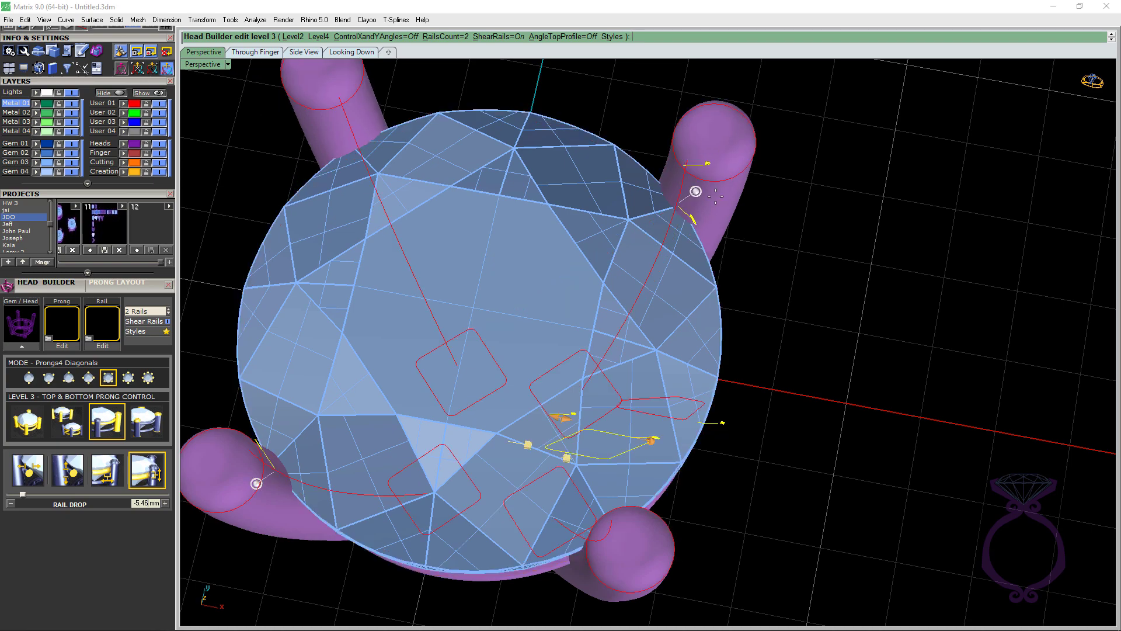
Step: Switch the head to Level 4 full independent control and examine the individual prong controls from the side and from above
right_click_drag(705, 183, 733, 212)
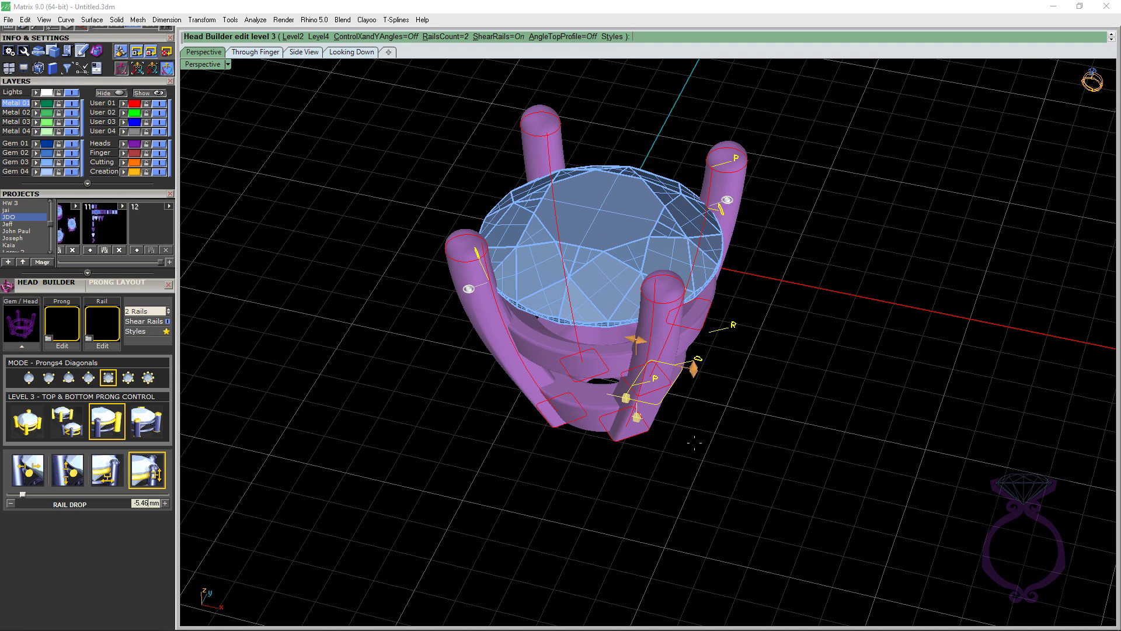
right_click_drag(694, 443, 726, 360)
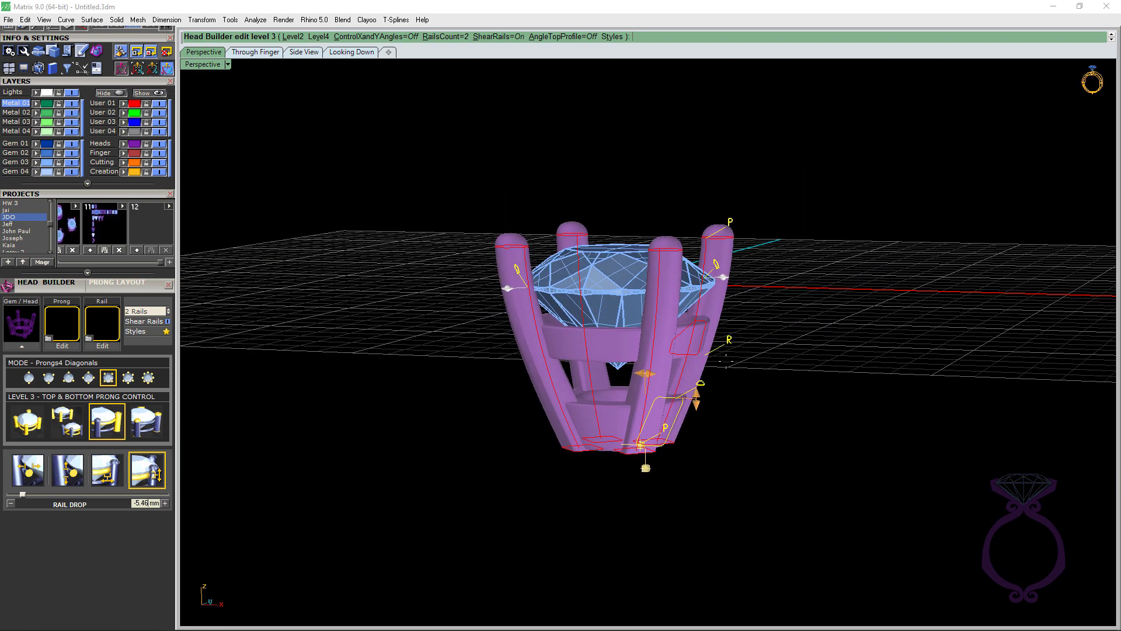
left_click(153, 418)
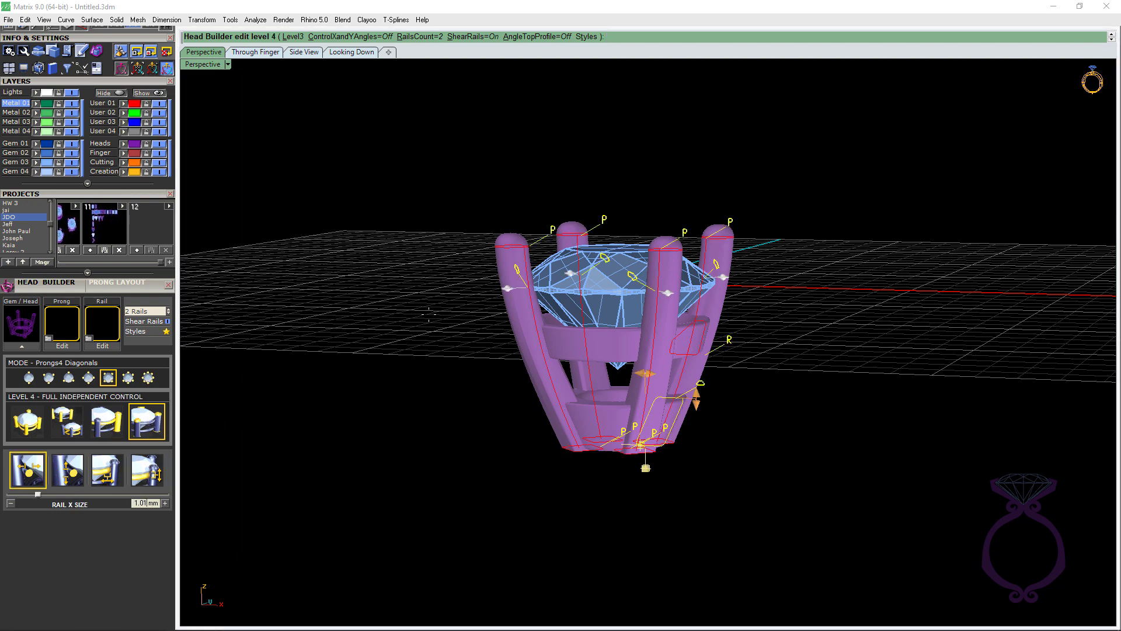
right_click_drag(431, 301, 422, 353)
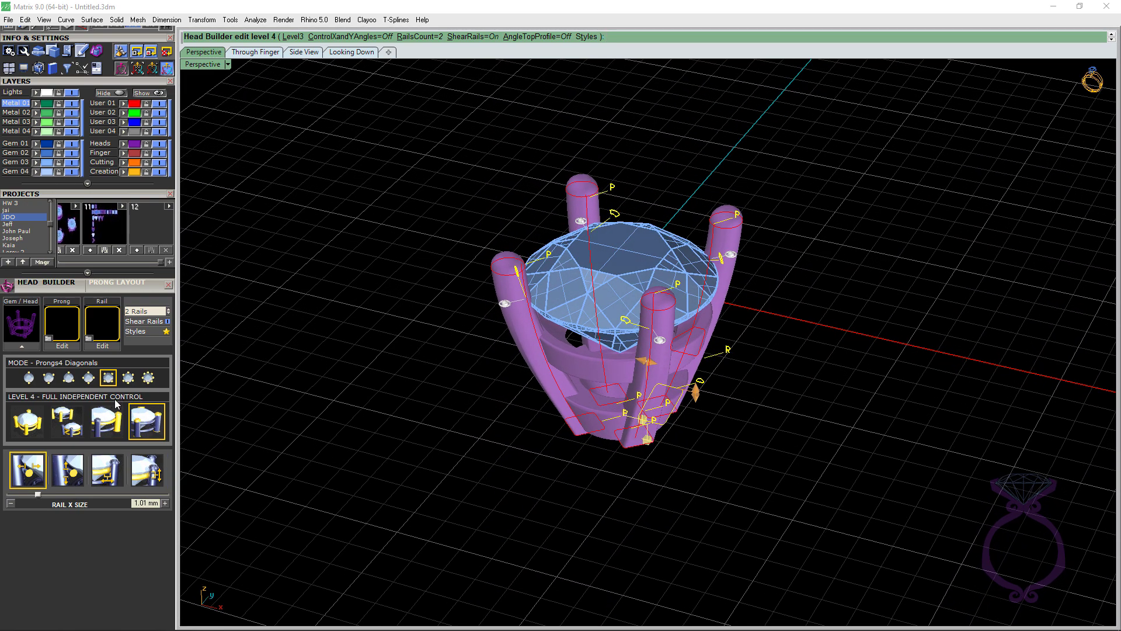
right_click_drag(660, 390, 620, 380)
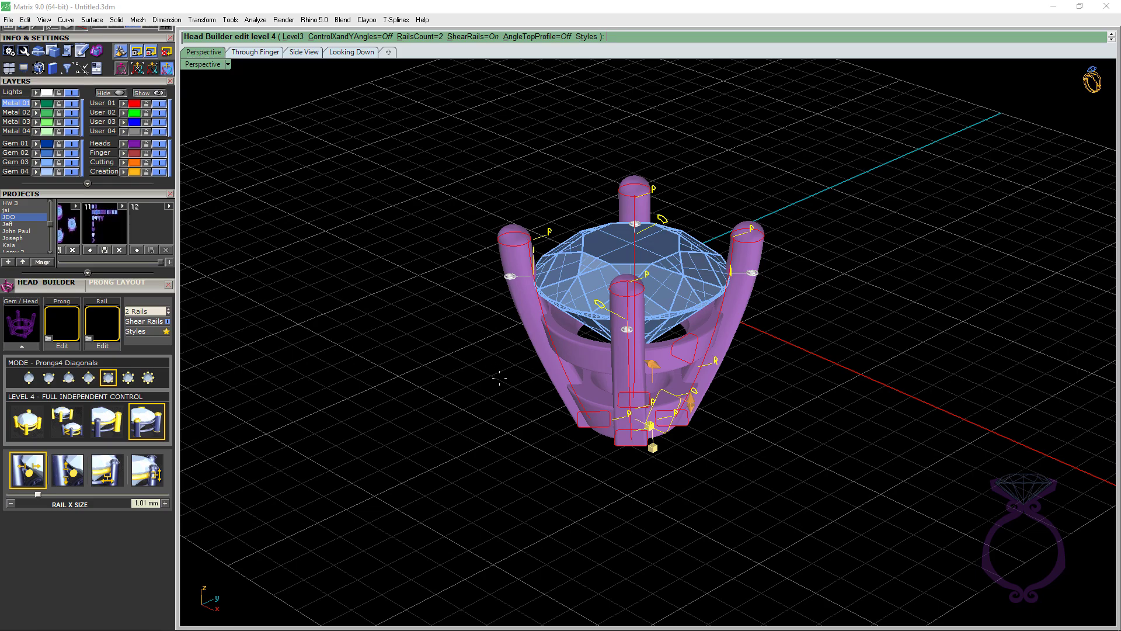
right_click_drag(500, 378, 578, 437)
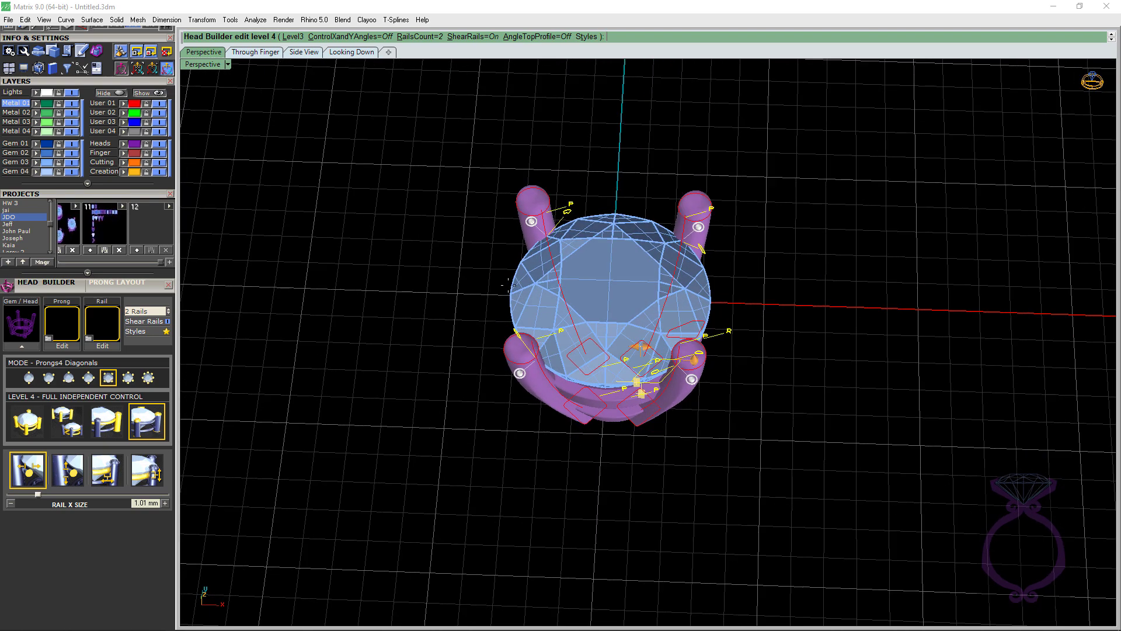
Step: Viewing the head from directly above, change it to the eight-prong mode with Level 4 full independent control
left_click(335, 52)
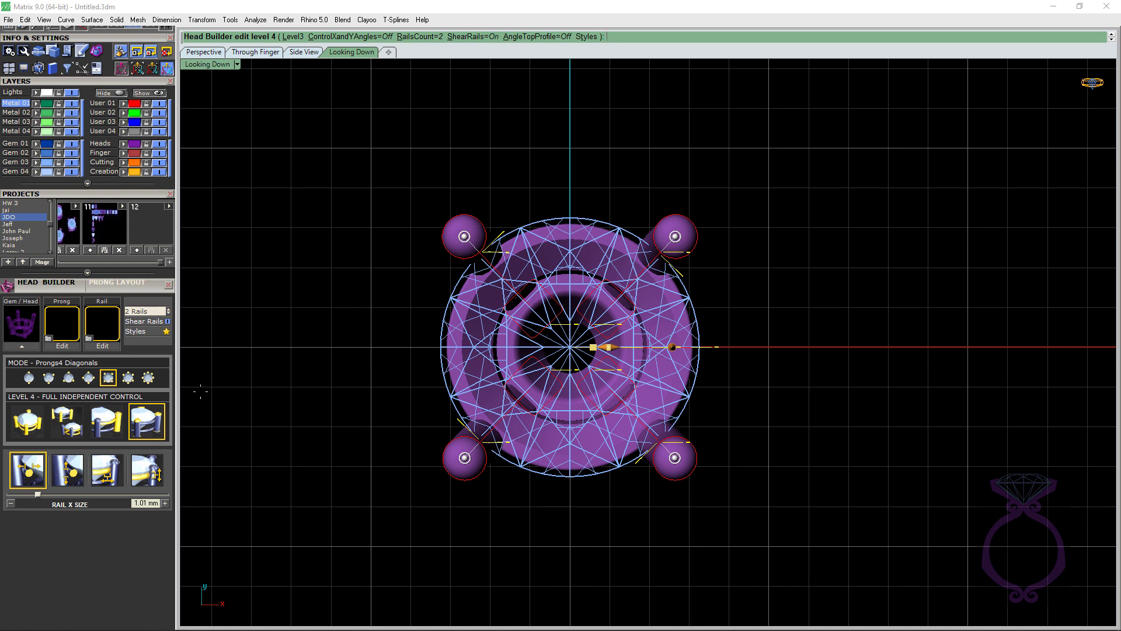
left_click(149, 379)
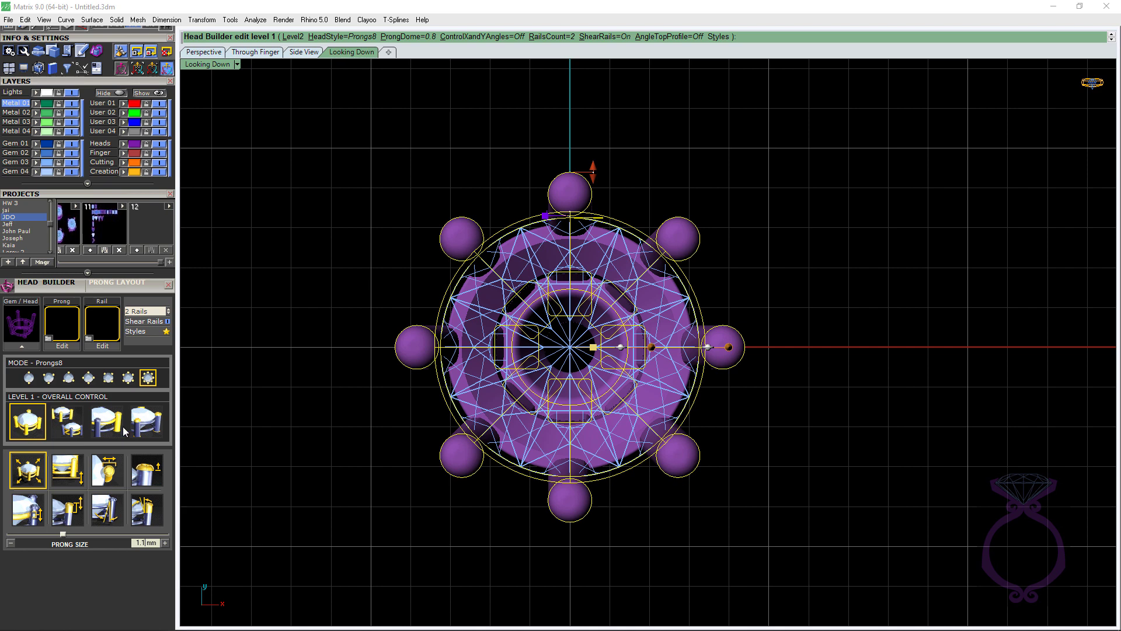
left_click(144, 431)
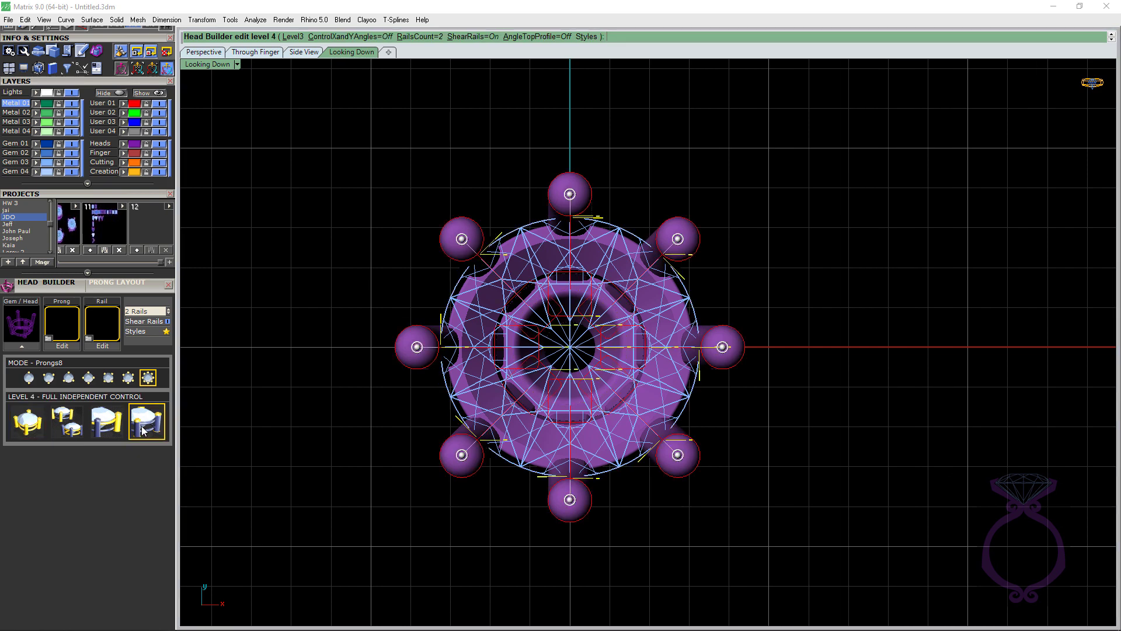
Step: Rotate the prongs around the gem's left half into two adjacent pairs, one at the upper-left diagonal and one at the lower-left diagonal
left_click_drag(462, 224, 448, 253)
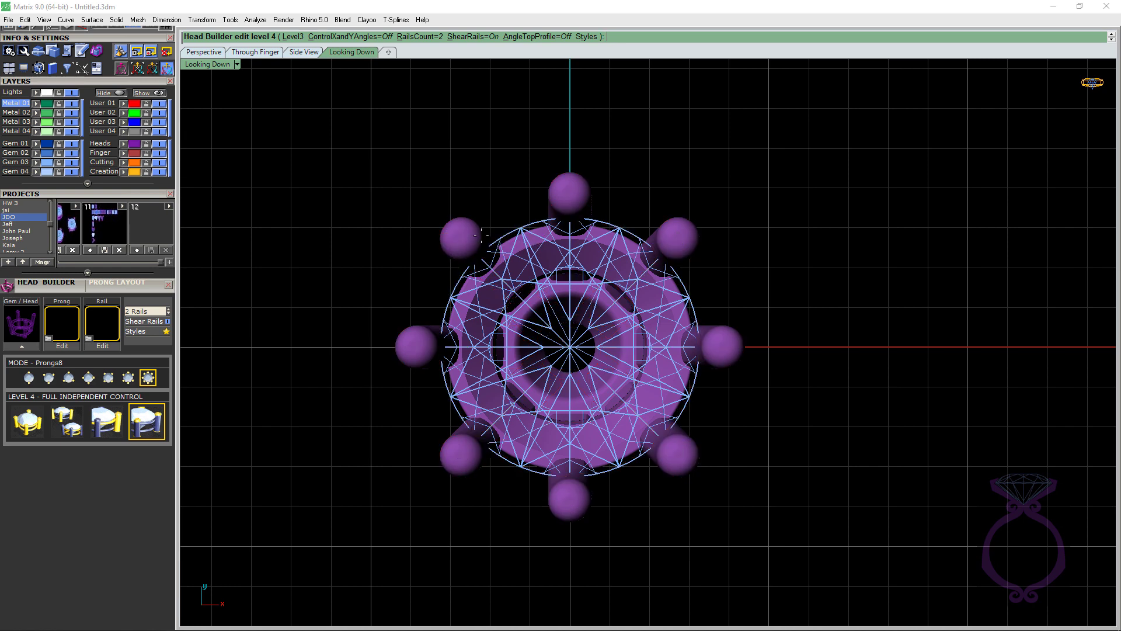
left_click_drag(569, 194, 477, 225)
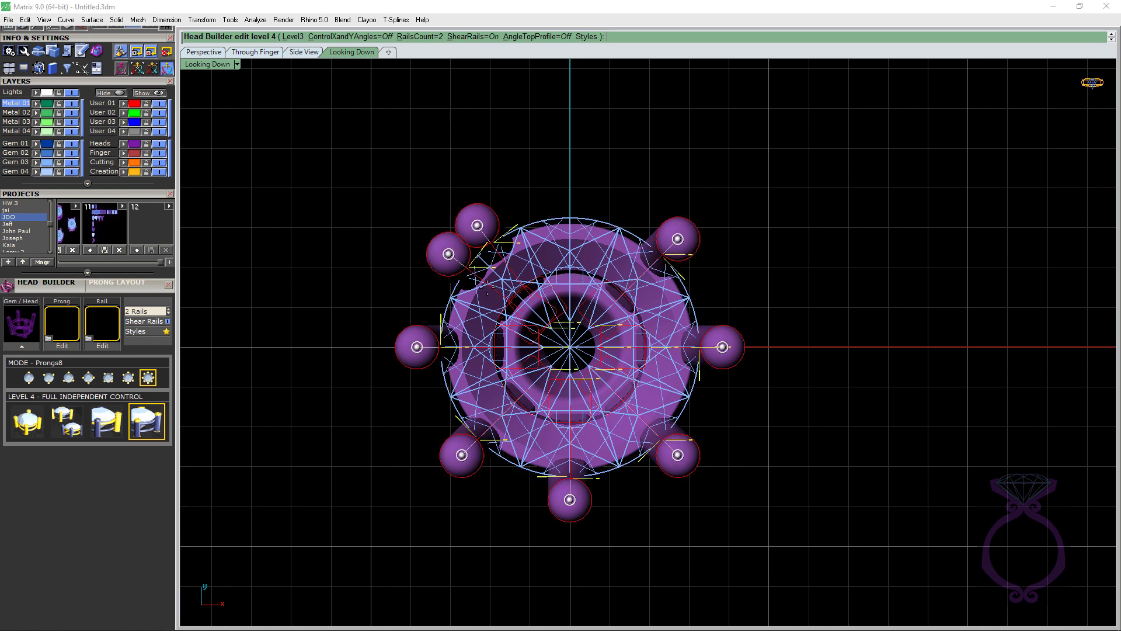
scroll(478, 225, "up", 5)
left_click_drag(481, 152, 484, 150)
scroll(536, 150, "down", 5)
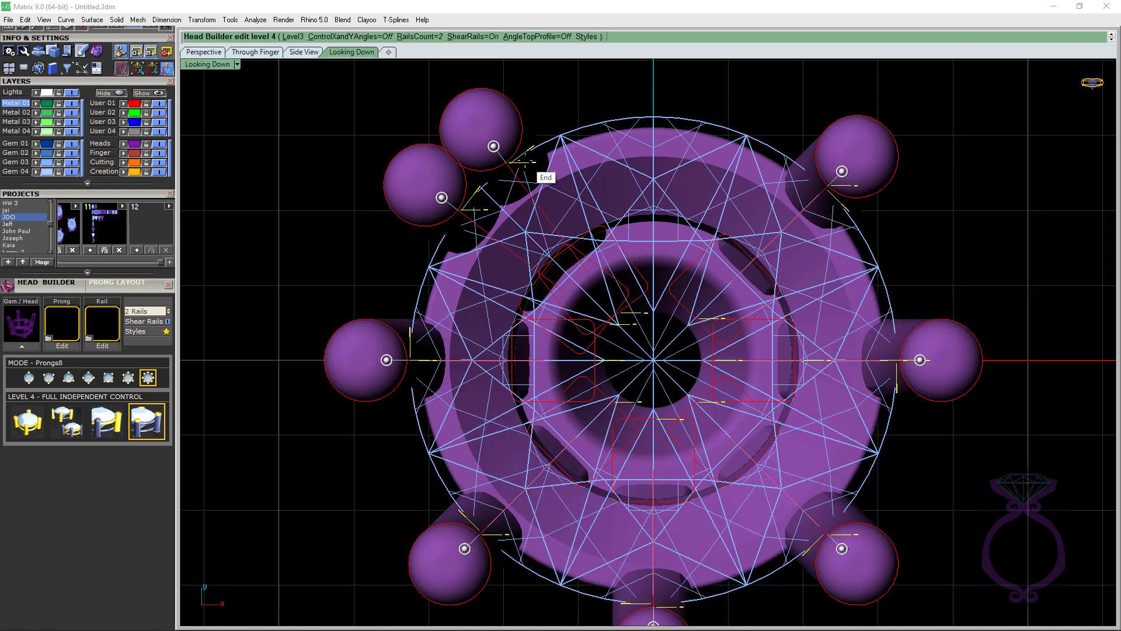
left_click_drag(478, 422, 489, 434)
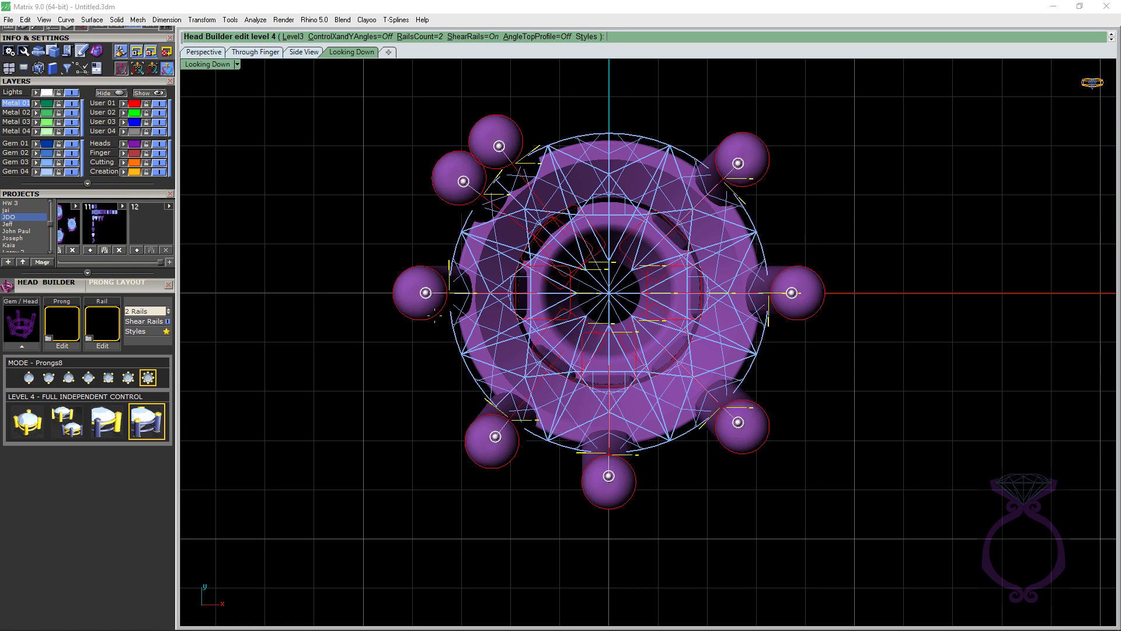
left_click_drag(420, 292, 463, 403)
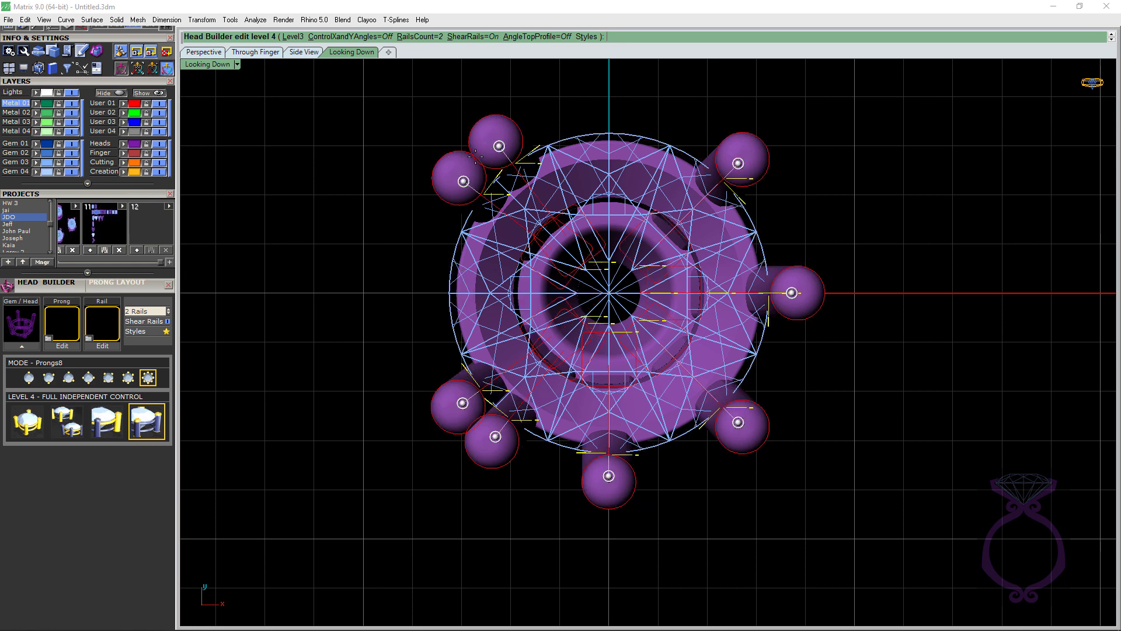
Step: Pair the remaining prongs at the gem's upper-right and lower-right diagonals, and view the double-prong head in perspective
left_click_drag(738, 163, 724, 150)
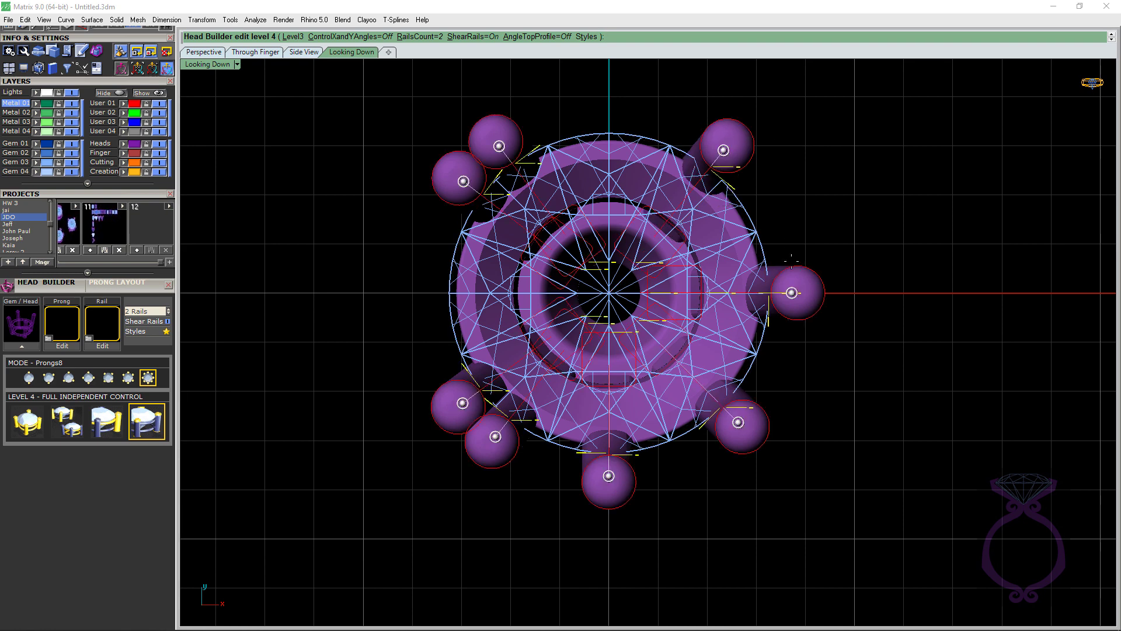
left_click_drag(792, 292, 756, 182)
left_click_drag(738, 422, 751, 408)
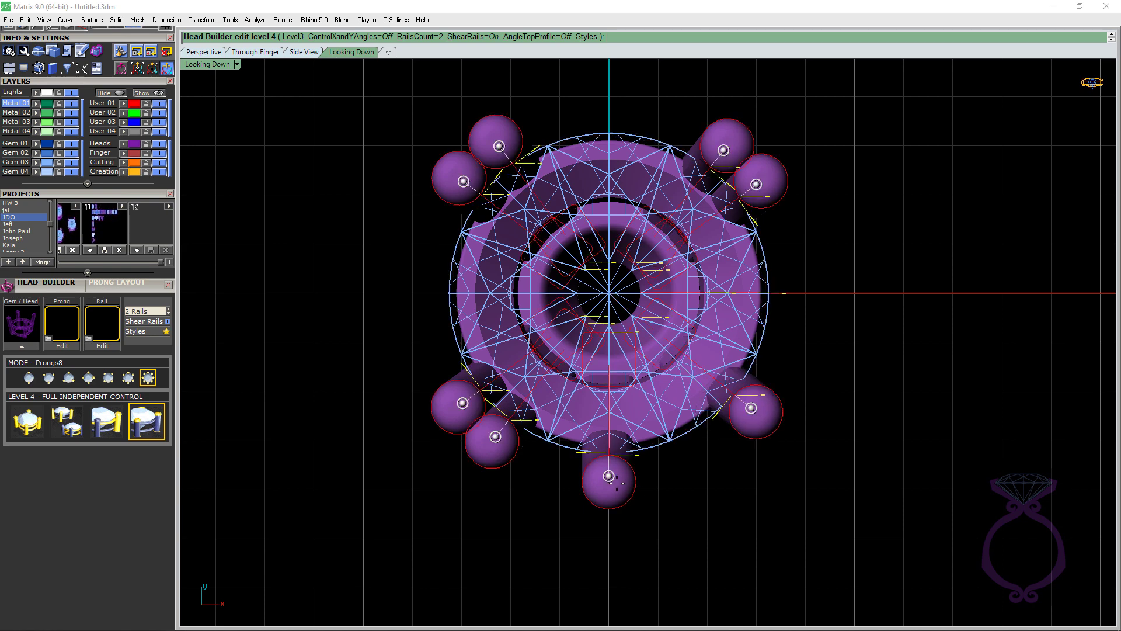
left_click_drag(608, 475, 716, 441)
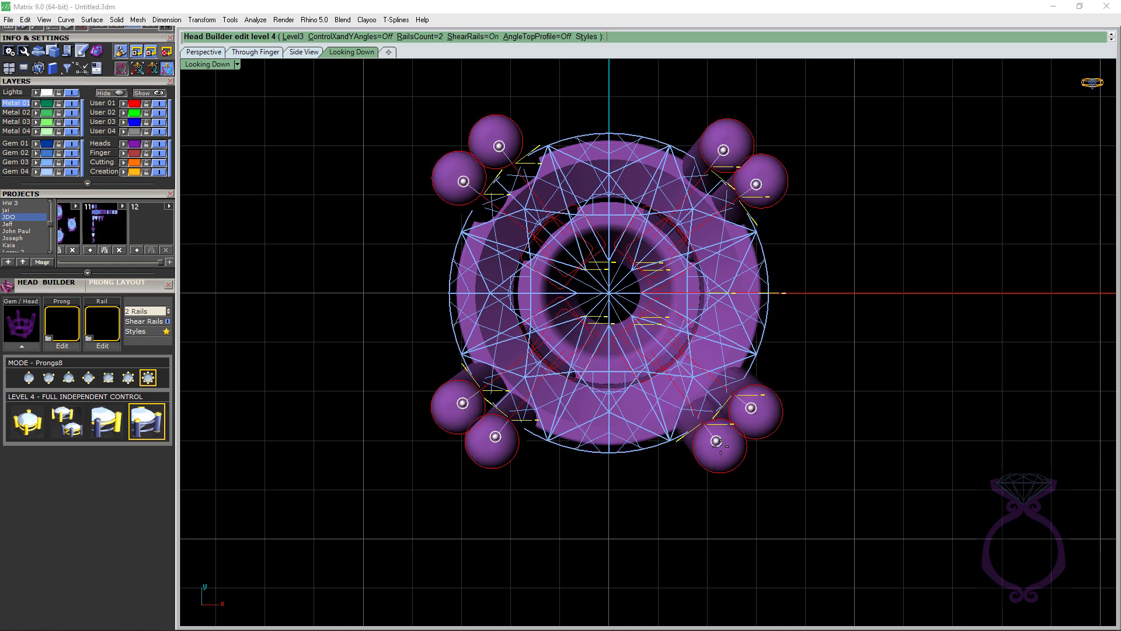
left_click(207, 51)
right_click_drag(554, 260, 522, 415)
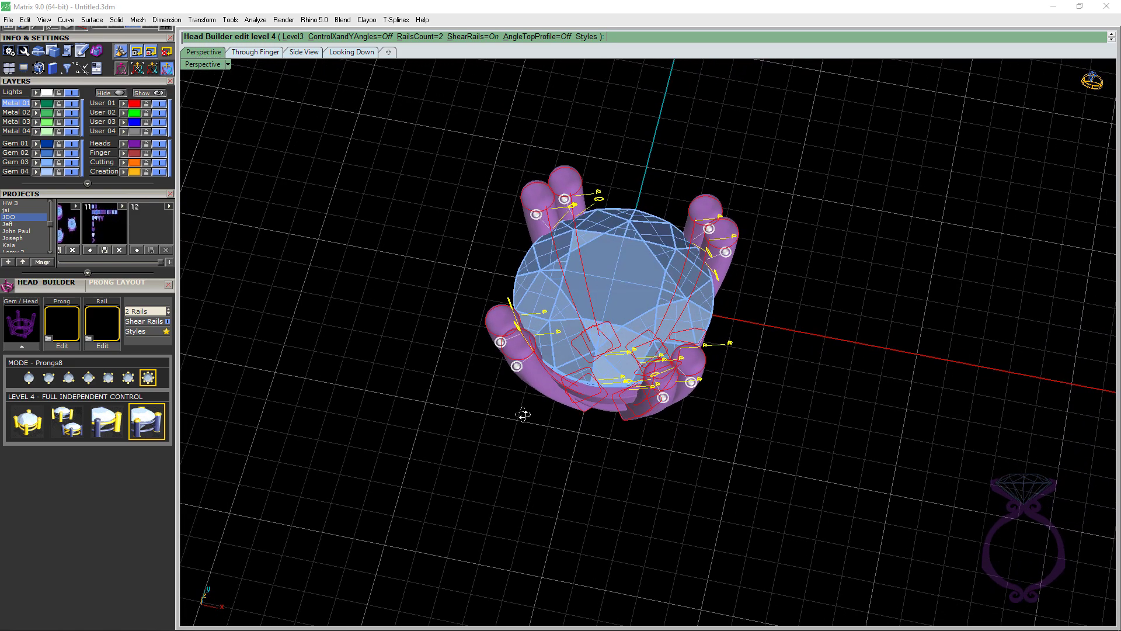
Step: Change the head to the four-prong Sides Top Bottom mode and enable Level 4 full independent control
left_click(88, 378)
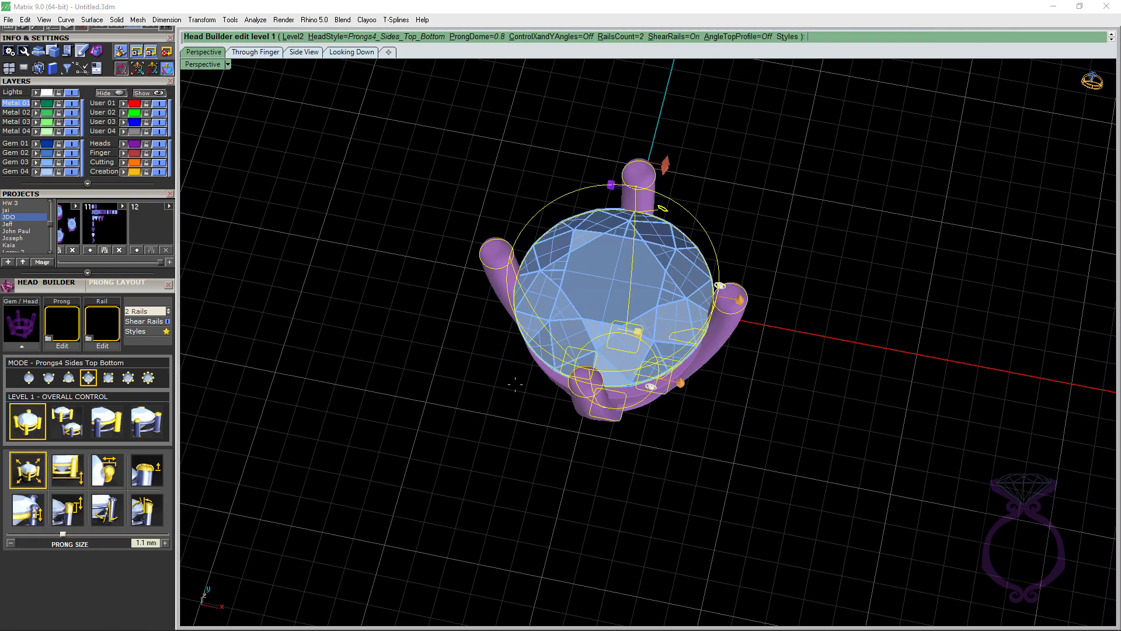
right_click_drag(527, 404, 529, 407)
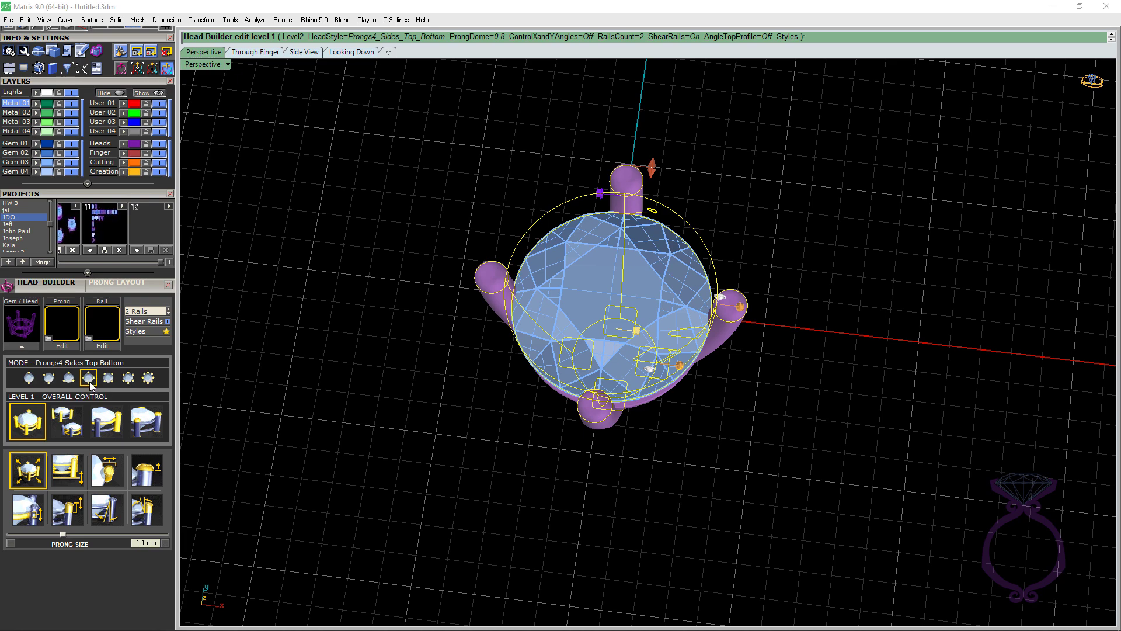
right_click_drag(514, 408, 543, 403)
left_click(153, 413)
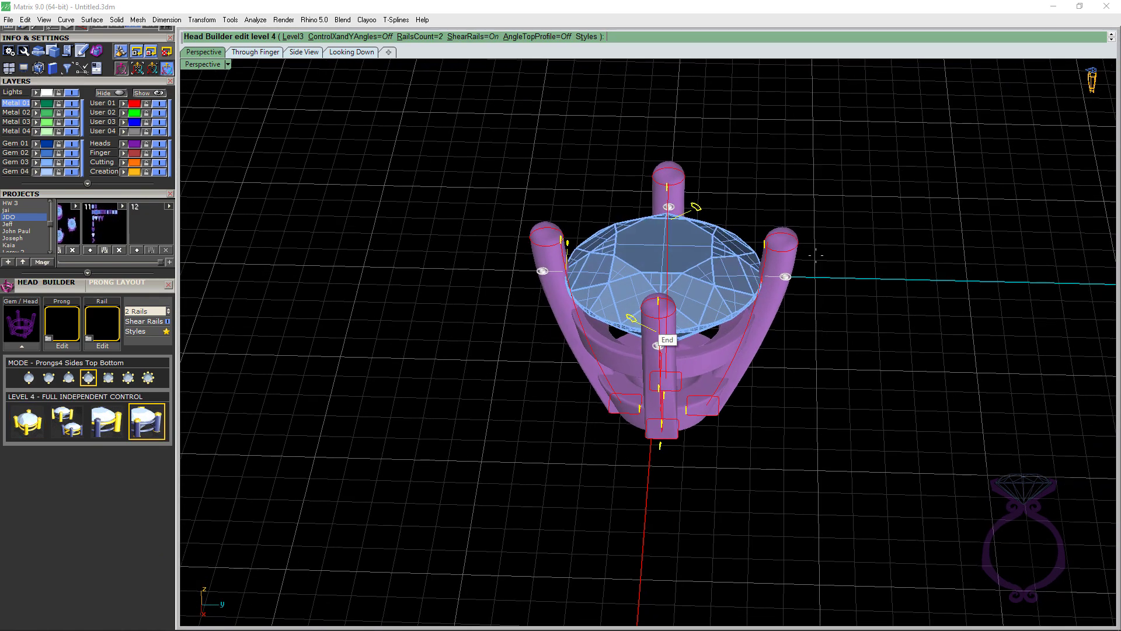
Step: Stretch the top profile of the prong on the green axis outward to a prong Y size of about 5.42 mm
left_click(768, 245)
right_click_drag(819, 313, 813, 288)
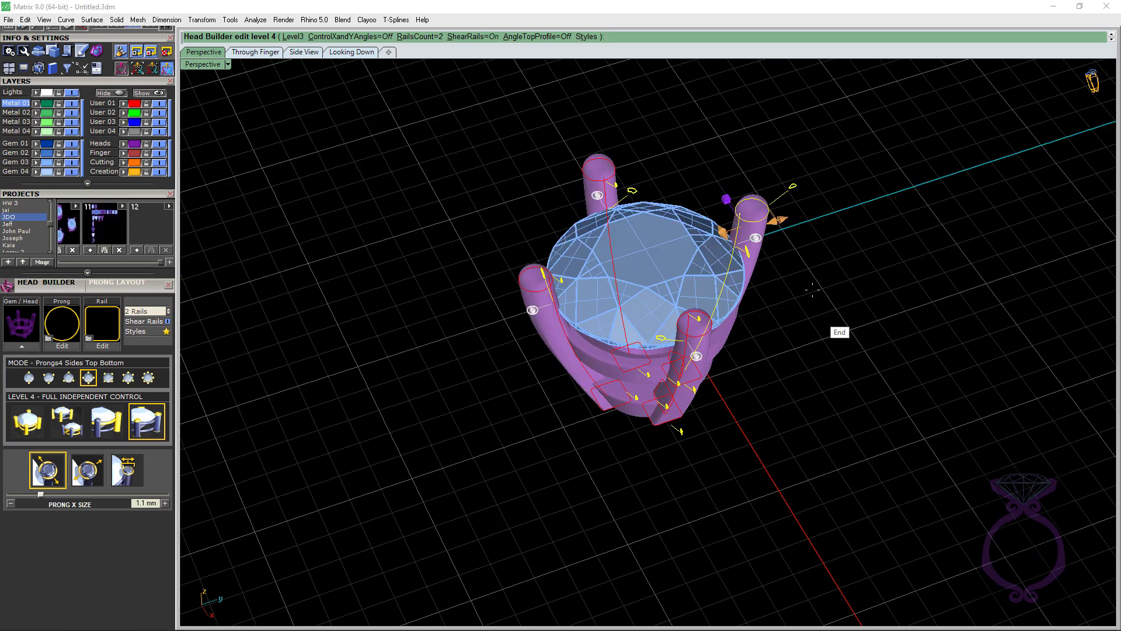
mouse_move(777, 221)
left_click_drag(777, 221, 881, 178)
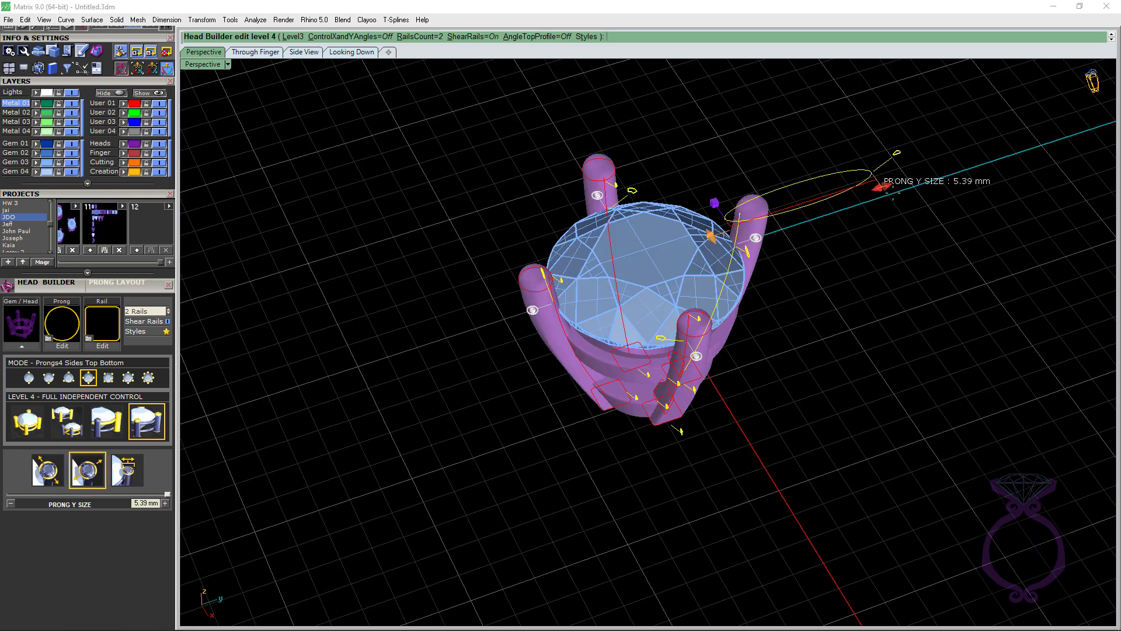
Step: Stretch the bottom profile of the same widened prong to a prong Y size of about 3.6 mm
right_click_drag(900, 280, 821, 278)
right_click_drag(713, 511, 704, 494)
scroll(684, 420, "up", 5)
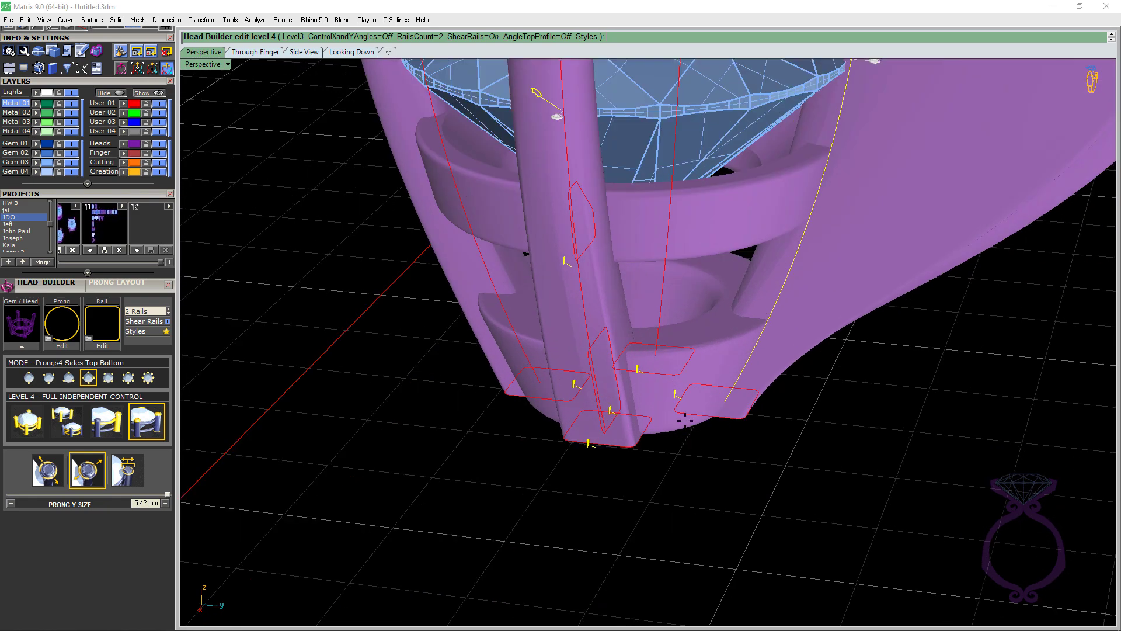
left_click(675, 393)
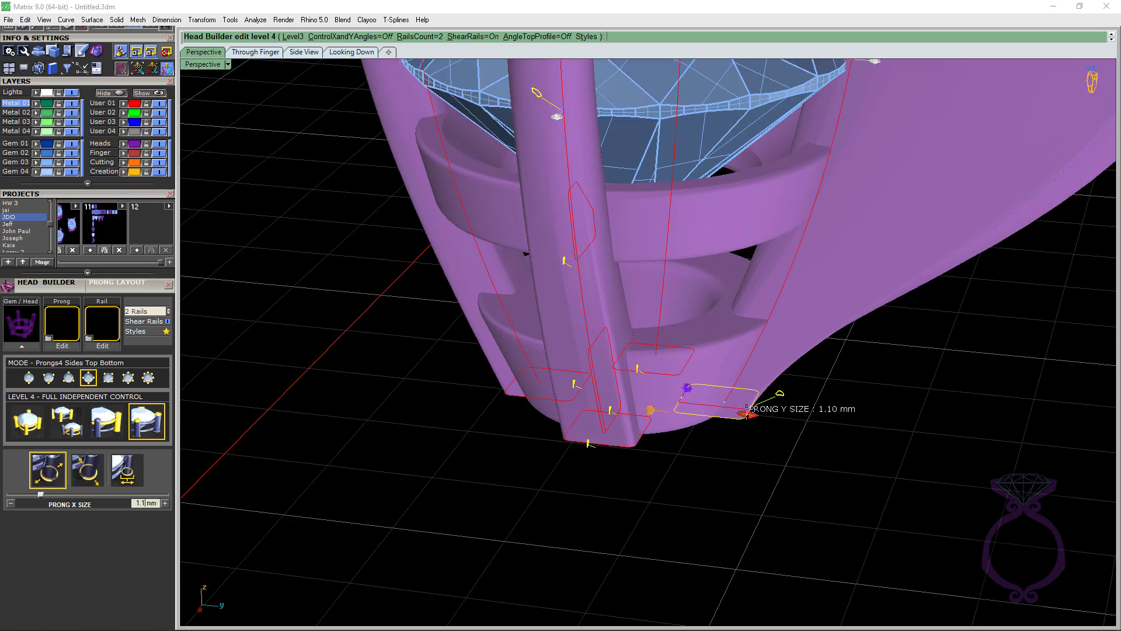
left_click_drag(746, 412, 899, 448)
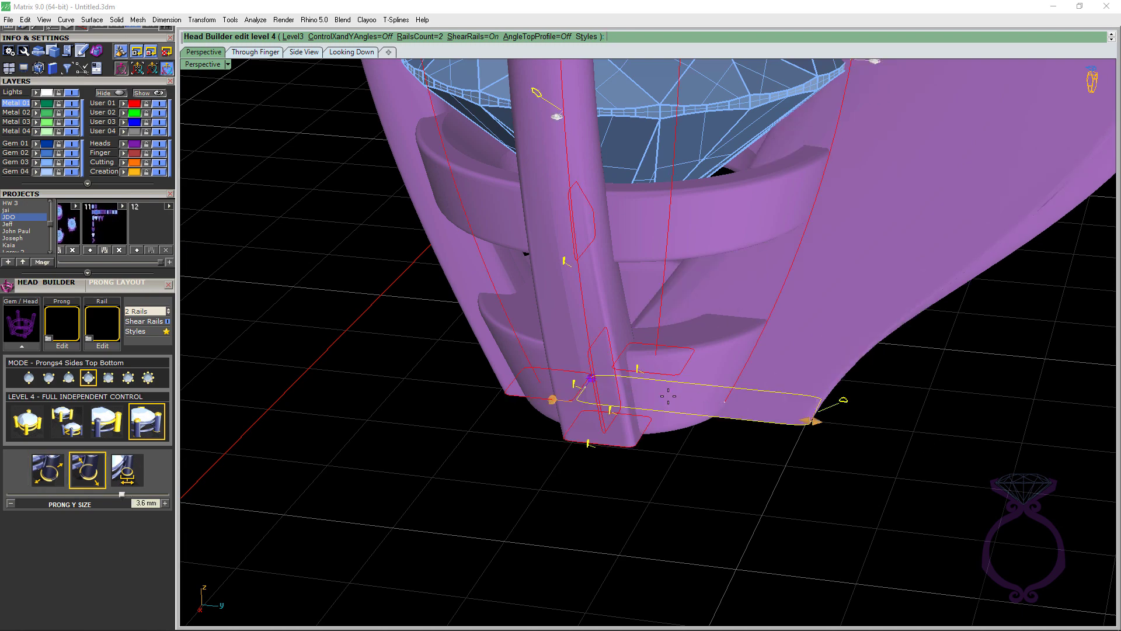
Step: Nudge the bottom profile of the enlarged prong by about 0.1 mm using full independent control
left_click_drag(591, 378, 715, 391)
scroll(715, 390, "down", 6)
right_click_drag(715, 390, 766, 398)
right_click_drag(812, 290, 810, 340)
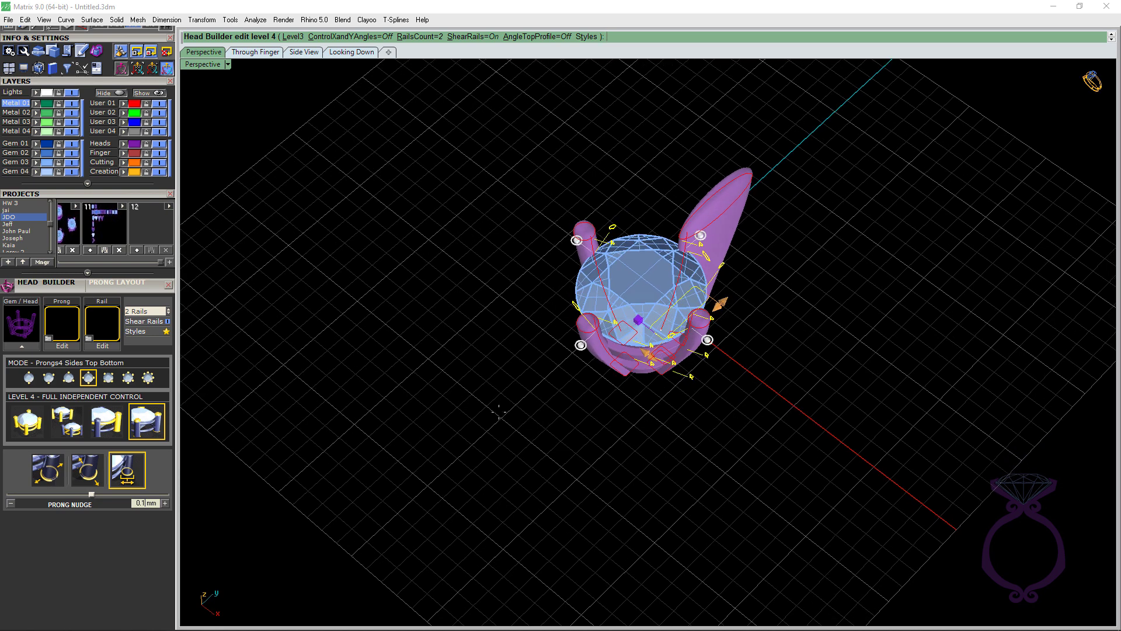
right_click_drag(499, 410, 438, 340)
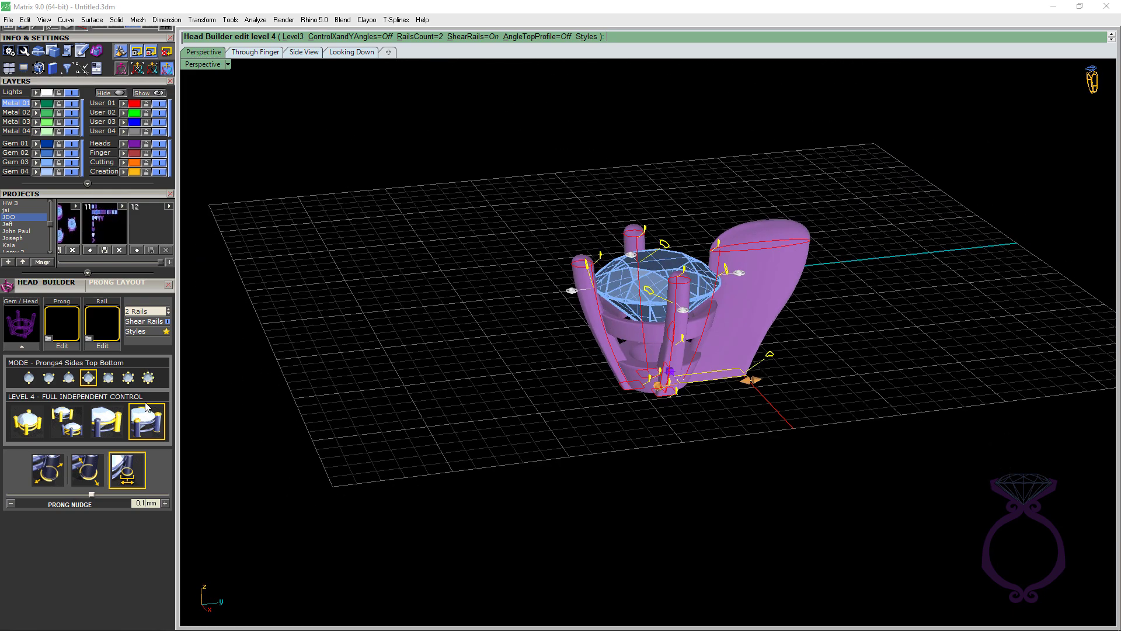
Step: Set the size of all prongs to about 1.49 mm at the overall control level
left_click(27, 423)
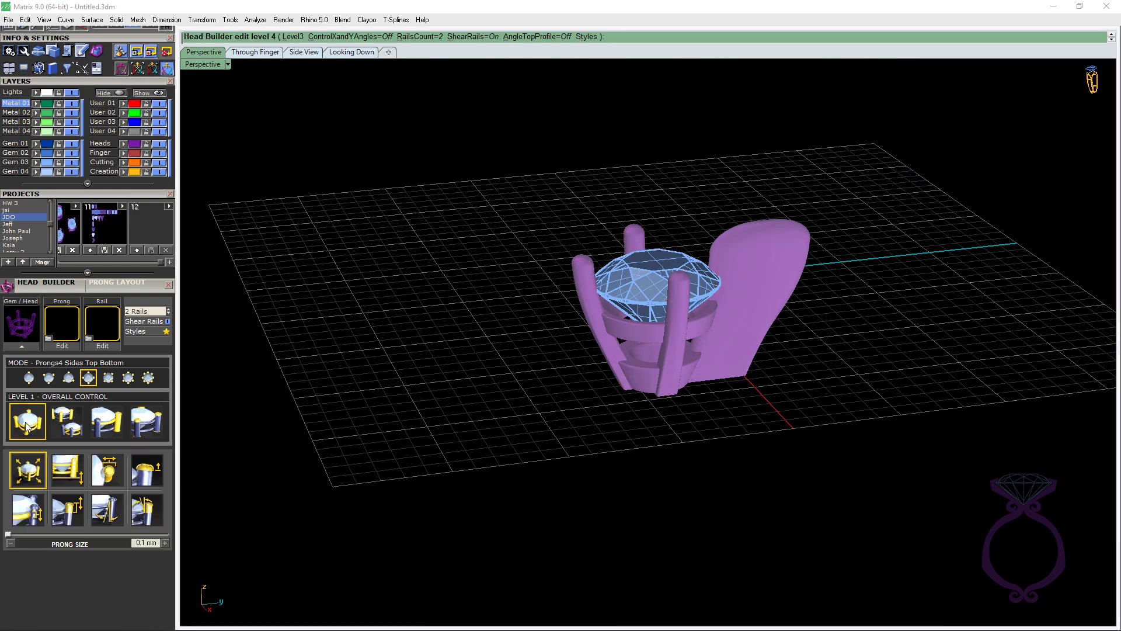
left_click_drag(820, 247, 753, 250)
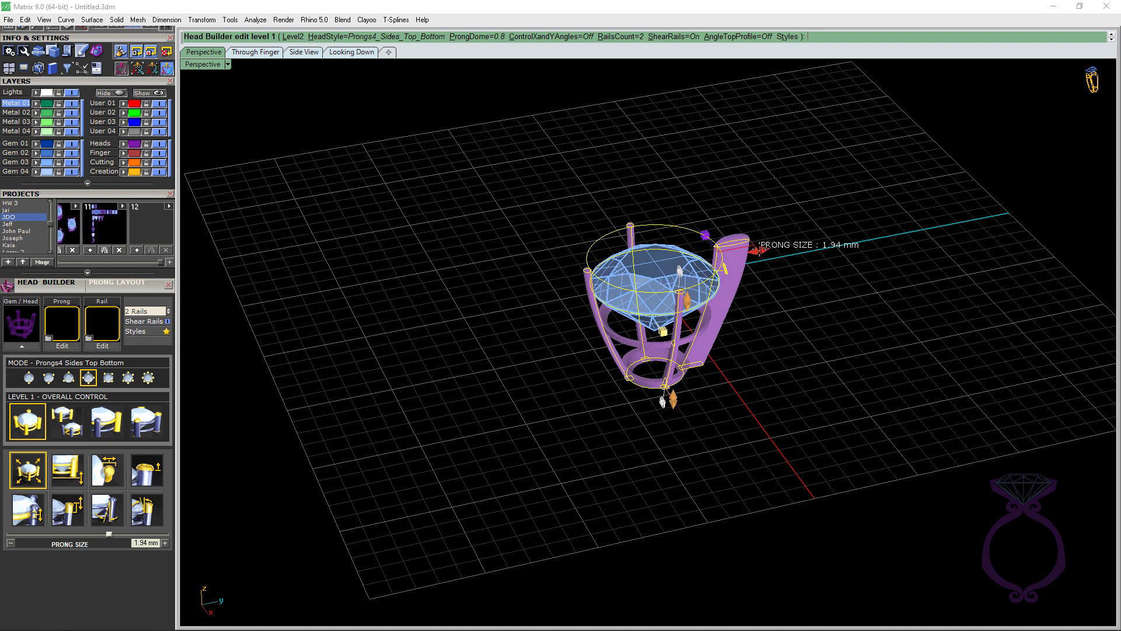
left_click_drag(758, 250, 749, 251)
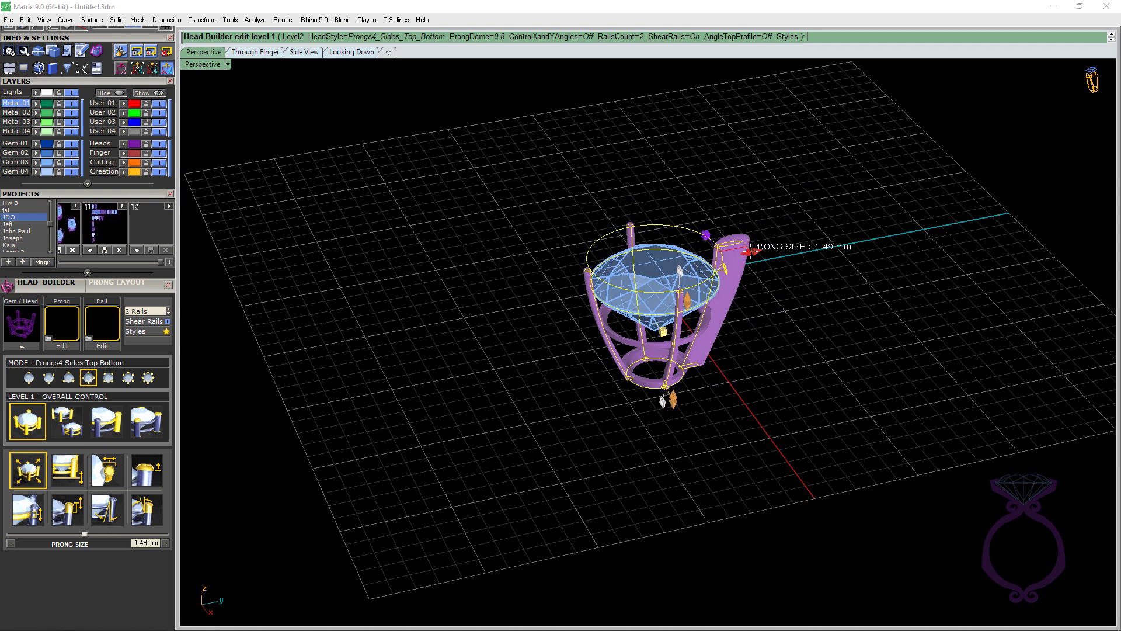
Step: Change the head to the Prongs3YInverted layout and set the prong size to about 2.57 mm
left_click(69, 378)
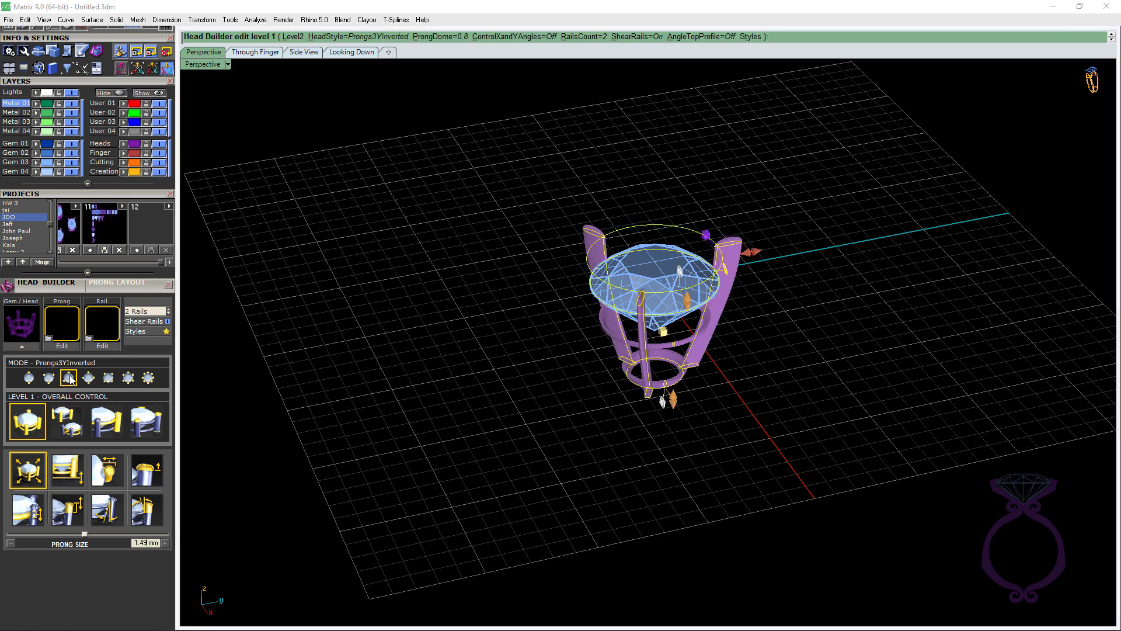
right_click_drag(571, 396, 613, 425)
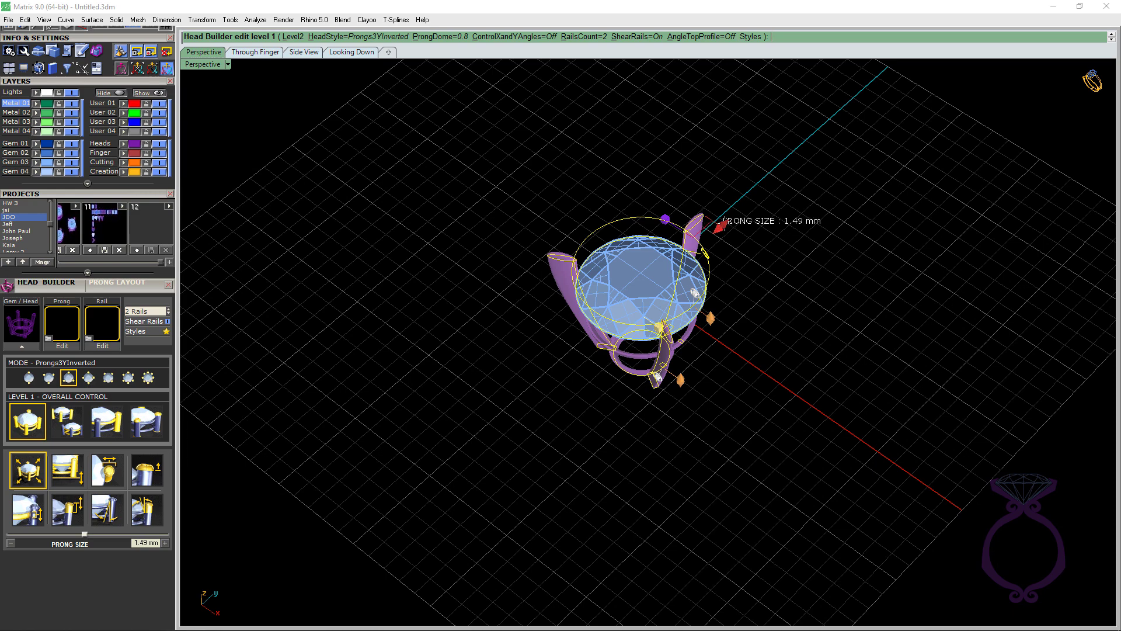
left_click_drag(722, 221, 732, 214)
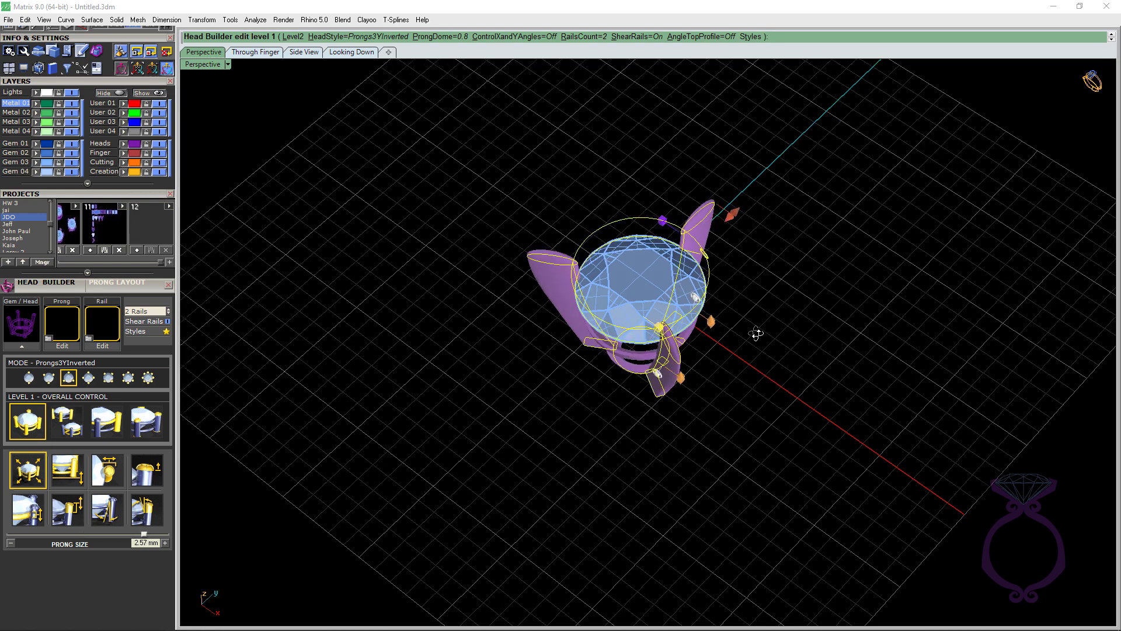
right_click_drag(756, 333, 785, 333)
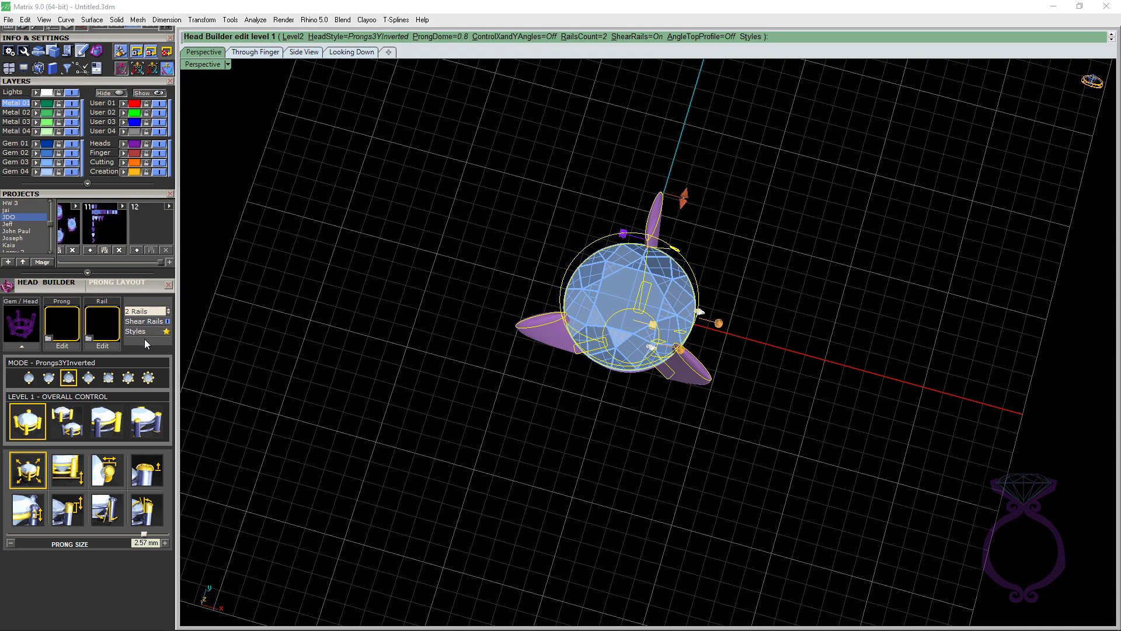
right_click_drag(584, 382, 573, 300)
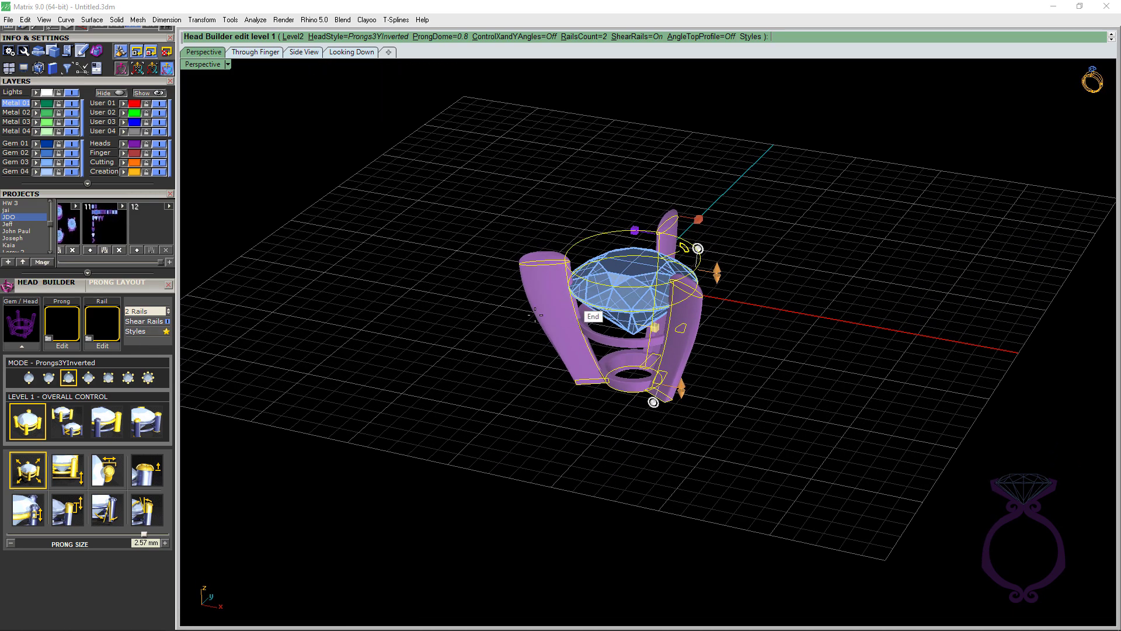
Step: Change the head to Prongs4 Diagonals and, at level 2, give the prongs a round profile with a Y size of about 0.58 mm
left_click(107, 380)
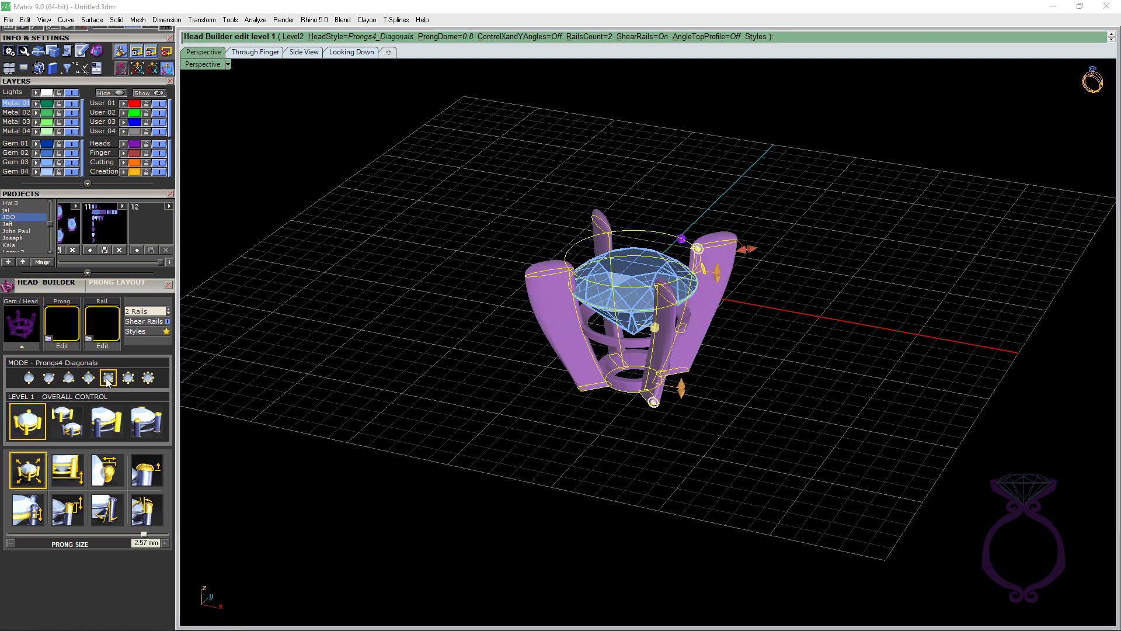
left_click_drag(746, 250, 716, 253)
left_click(53, 416)
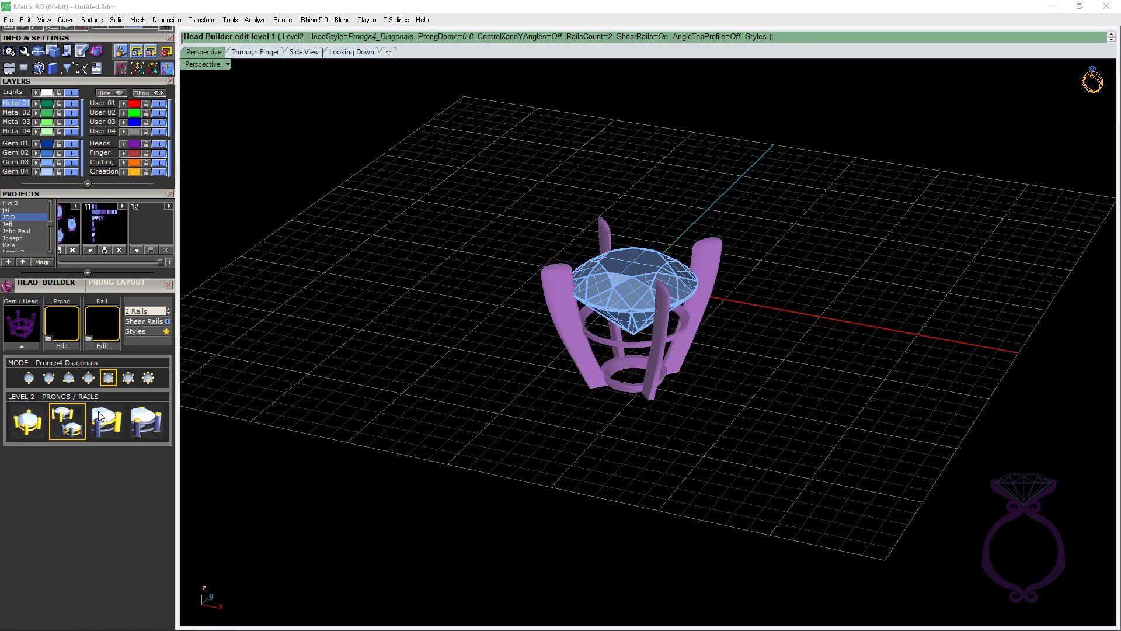
scroll(710, 321, "up", 5)
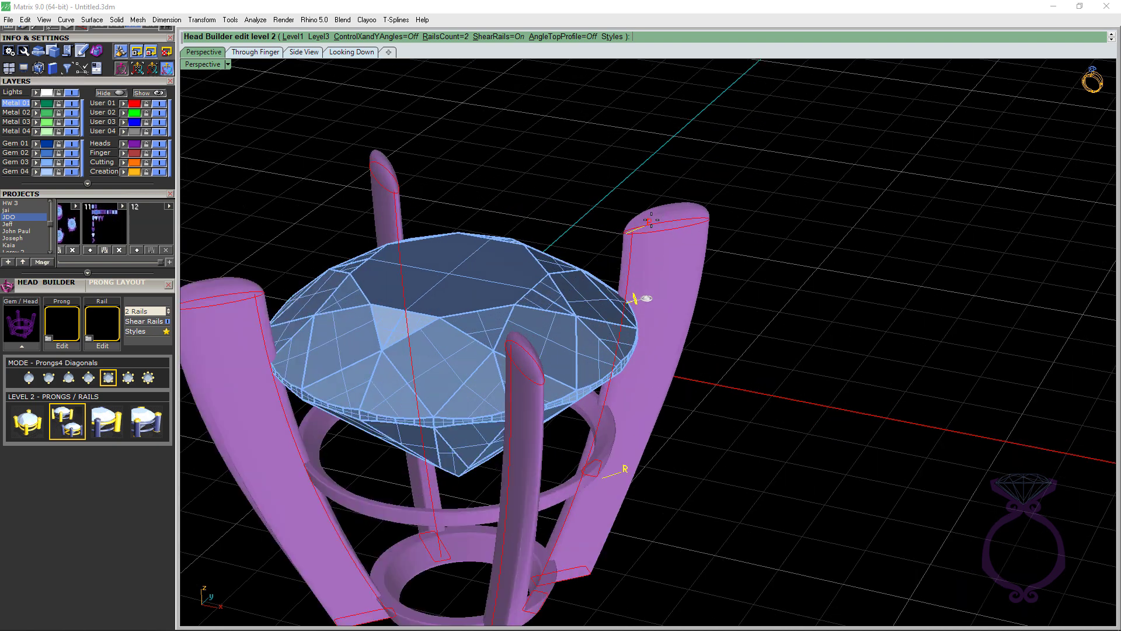
left_click(650, 220)
left_click_drag(700, 229, 665, 236)
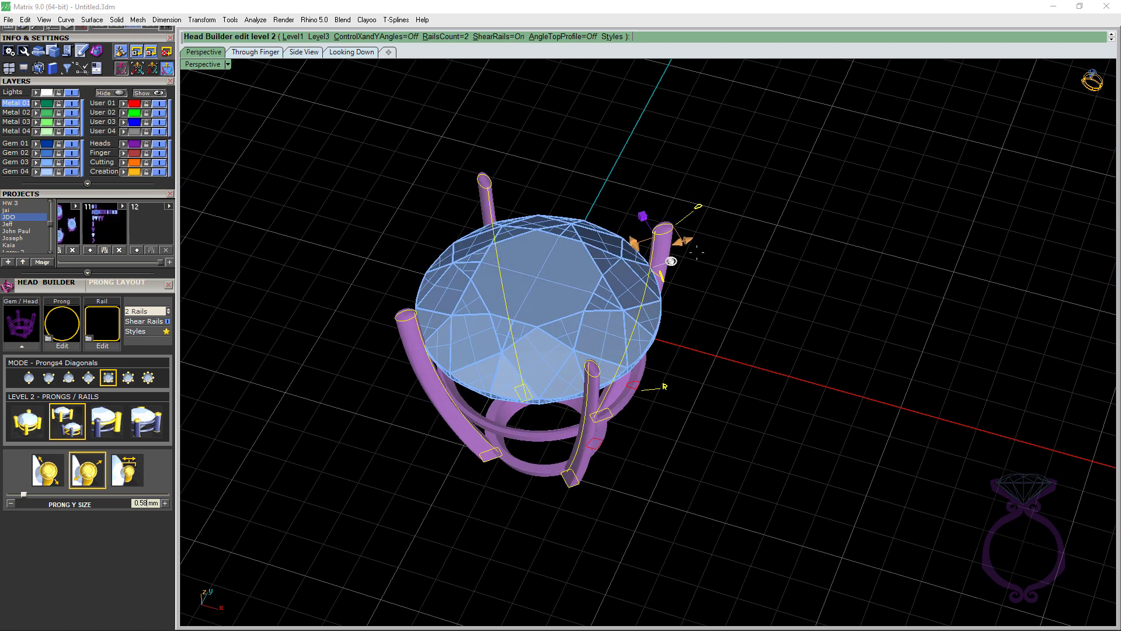
Step: At the overall control level, set the prong size to about 2.12 mm and the head angle X to 22°
left_click(41, 419)
left_click(667, 246)
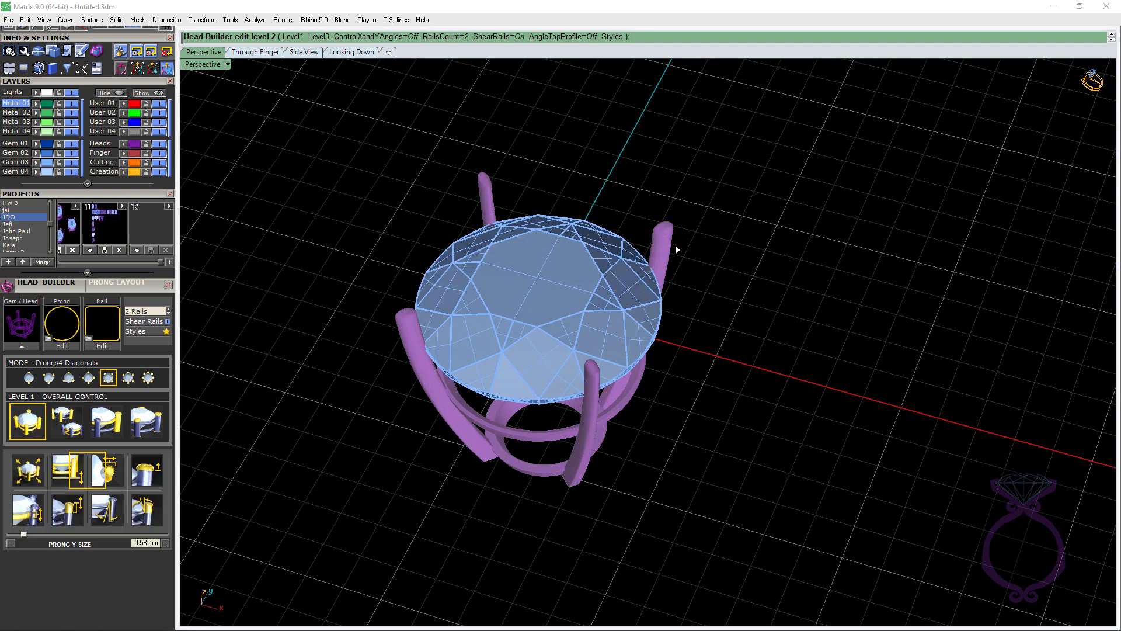
left_click_drag(741, 228, 733, 227)
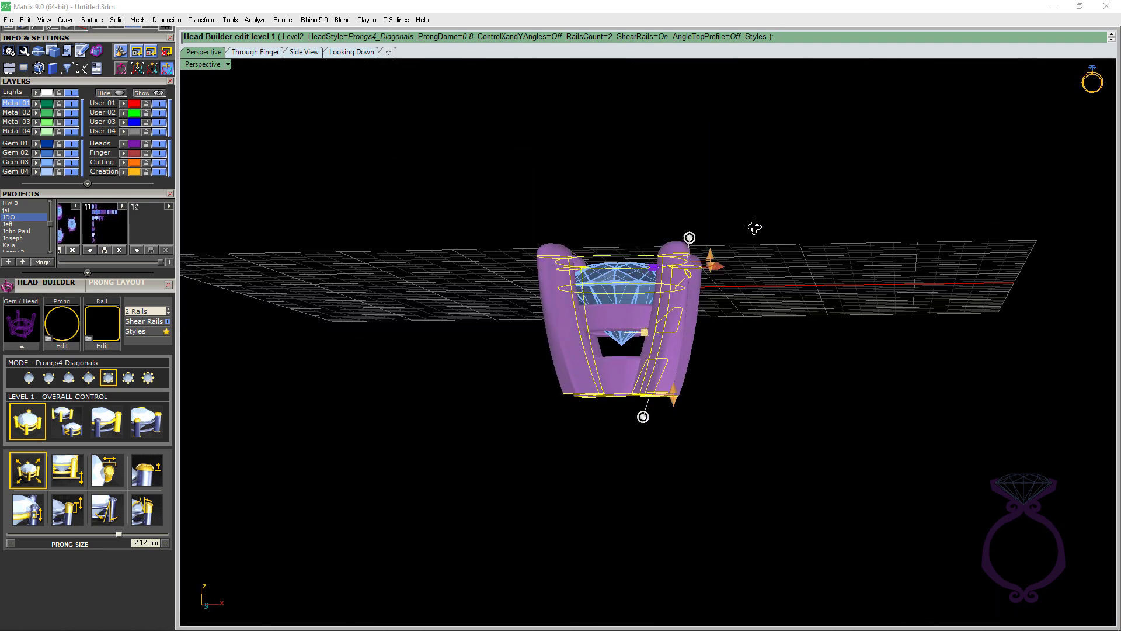
left_click(672, 386)
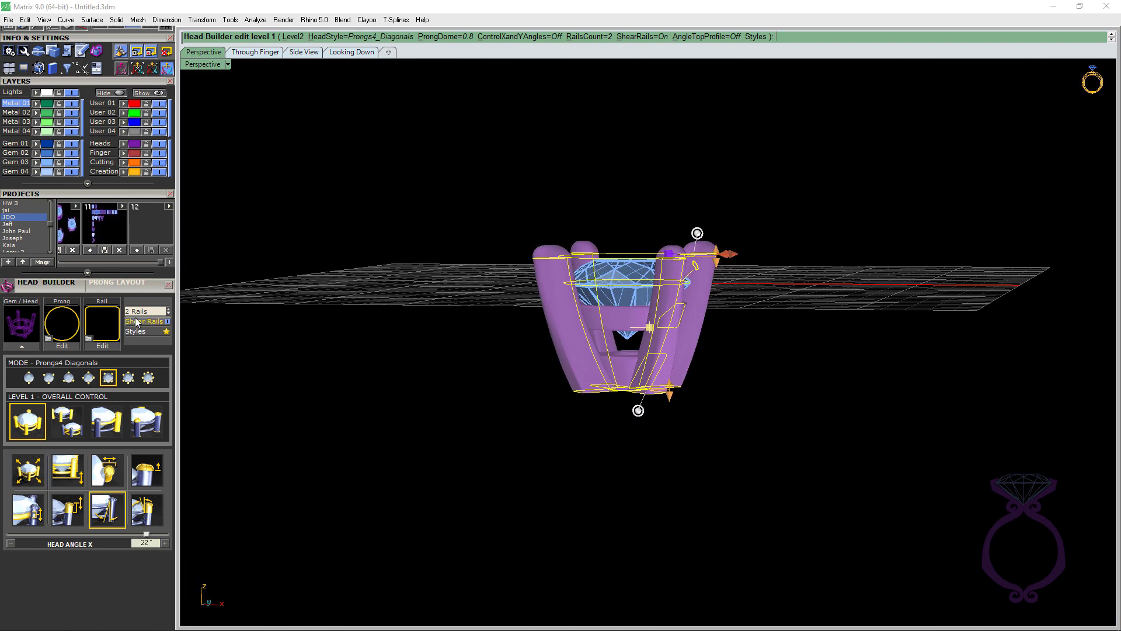
Step: Turn Shear Rails off and back on while showing the head in wireframe in the Through Finger view
left_click(257, 53)
right_click_drag(558, 453, 554, 377)
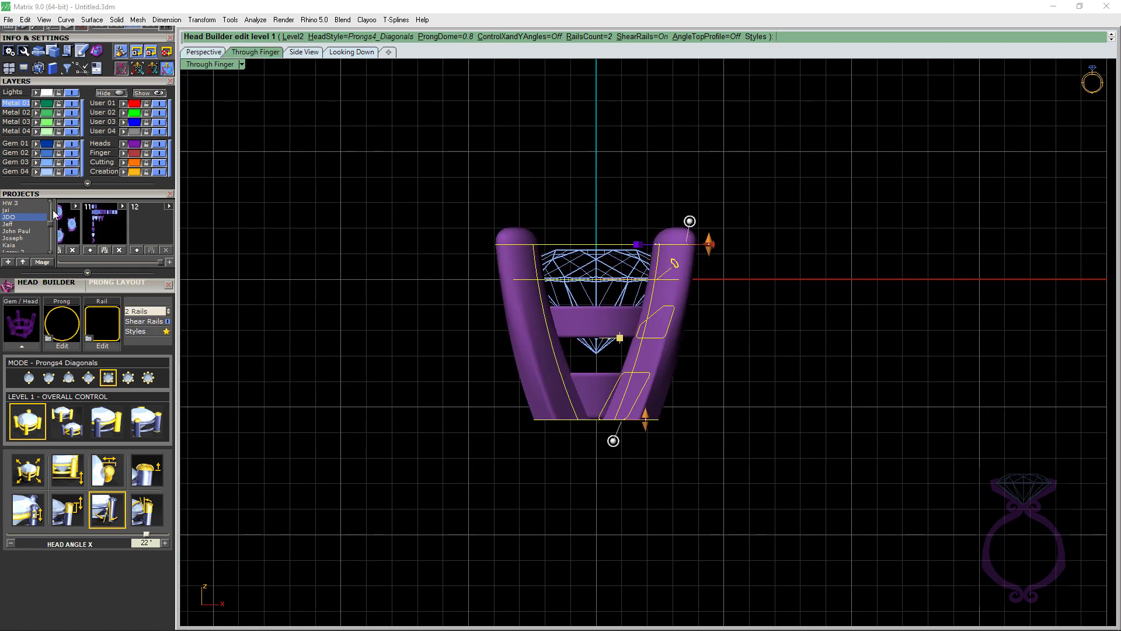
scroll(61, 82, "up", 2)
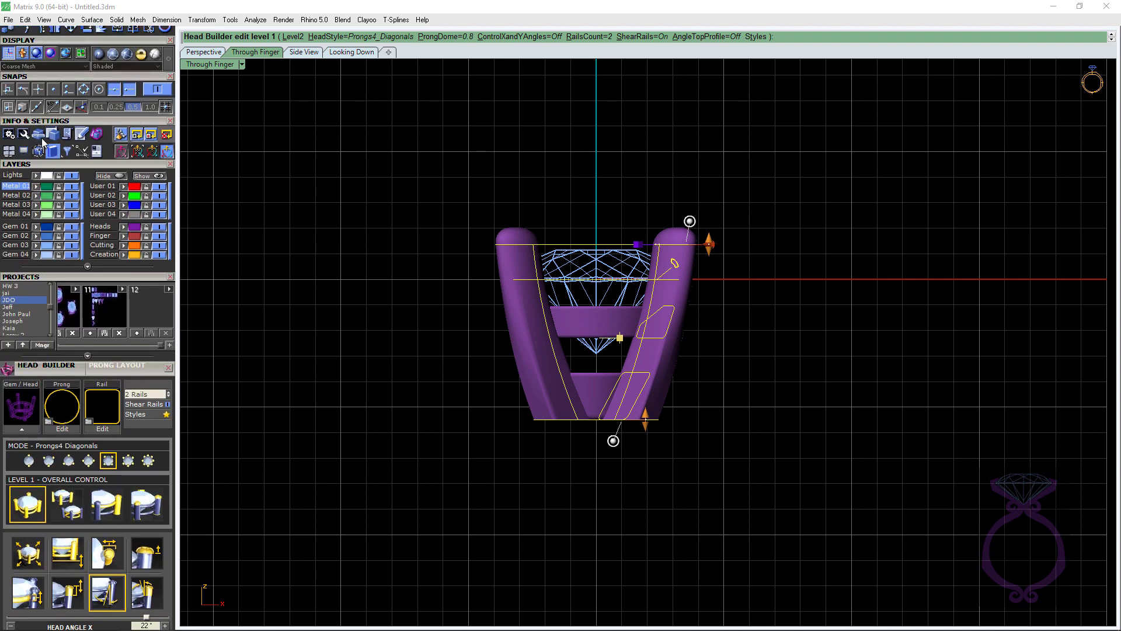
left_click(37, 55)
scroll(671, 388, "up", 3)
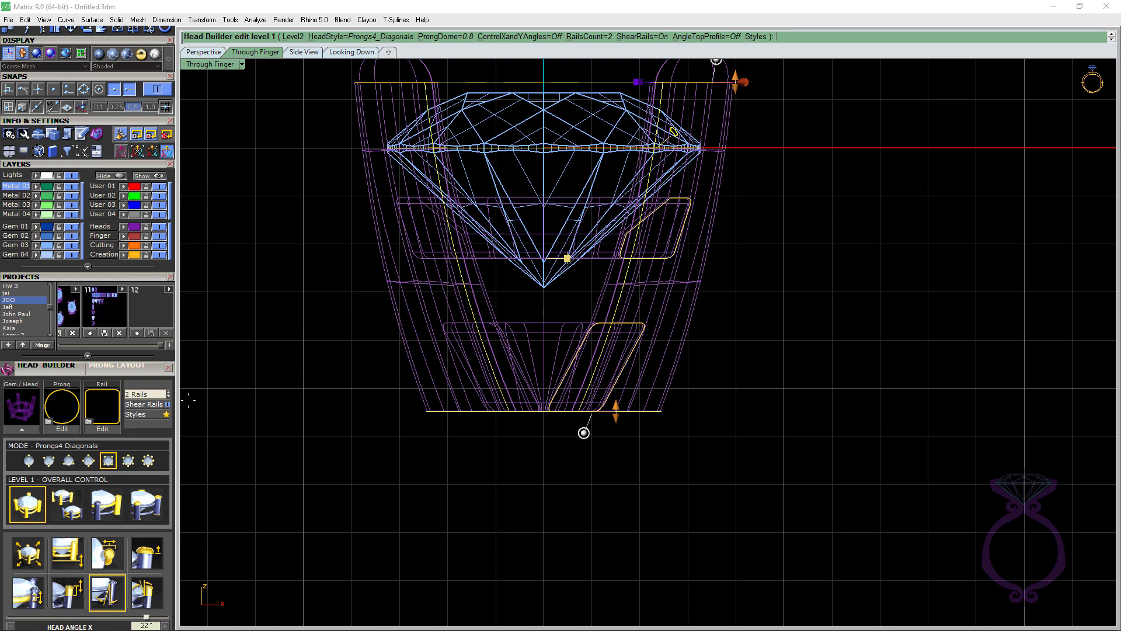
left_click(168, 405)
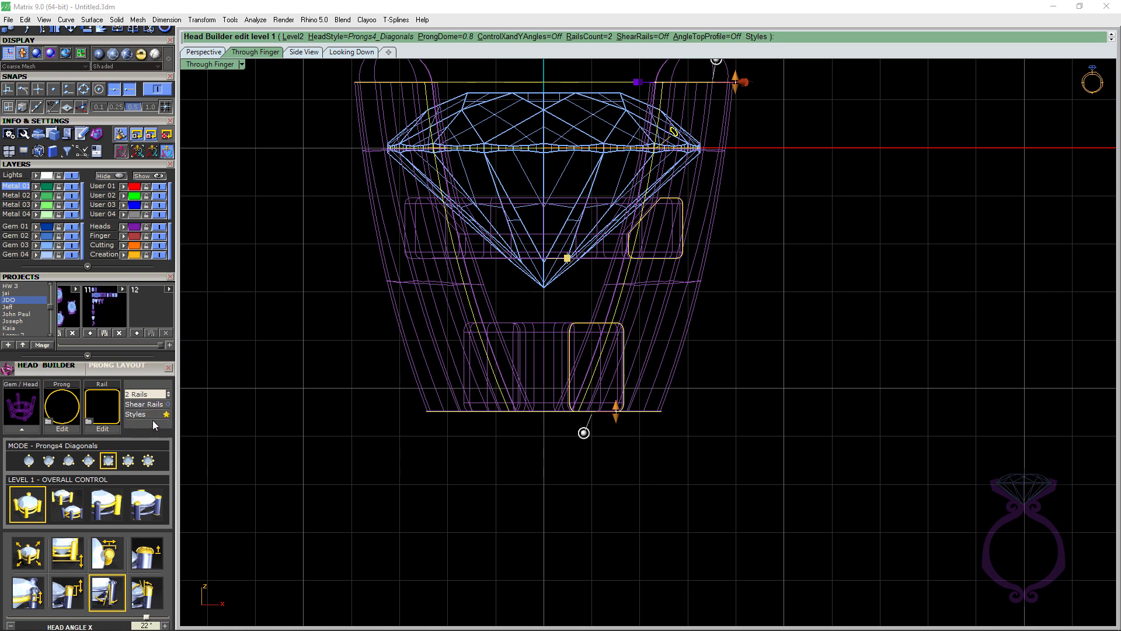
left_click(163, 404)
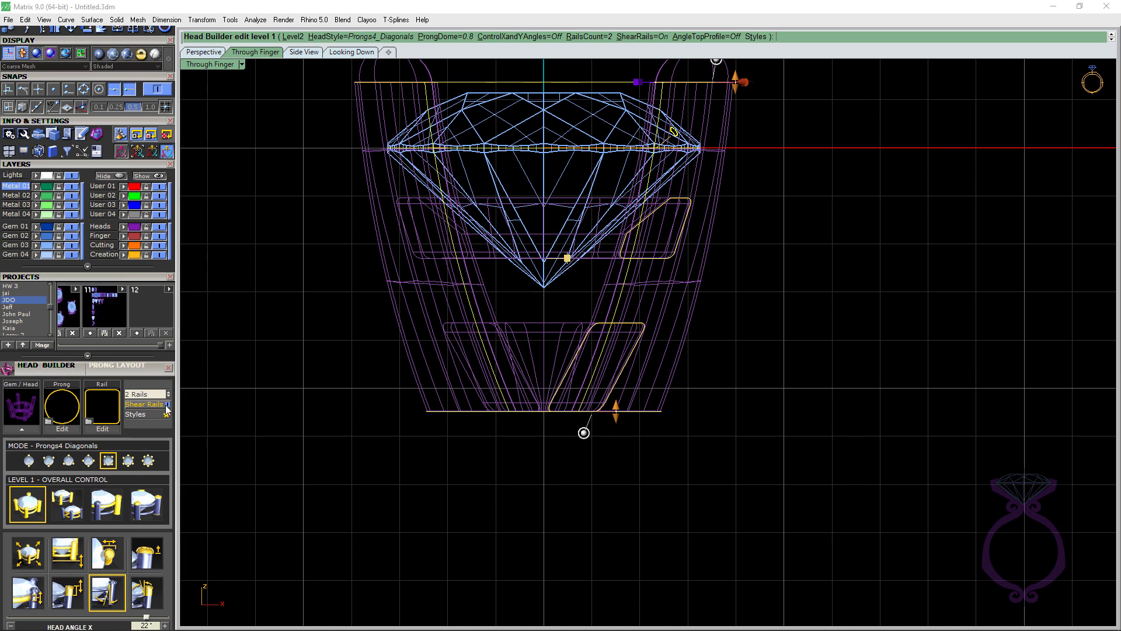
Step: Return to the Perspective view with the head shaded
left_click(211, 55)
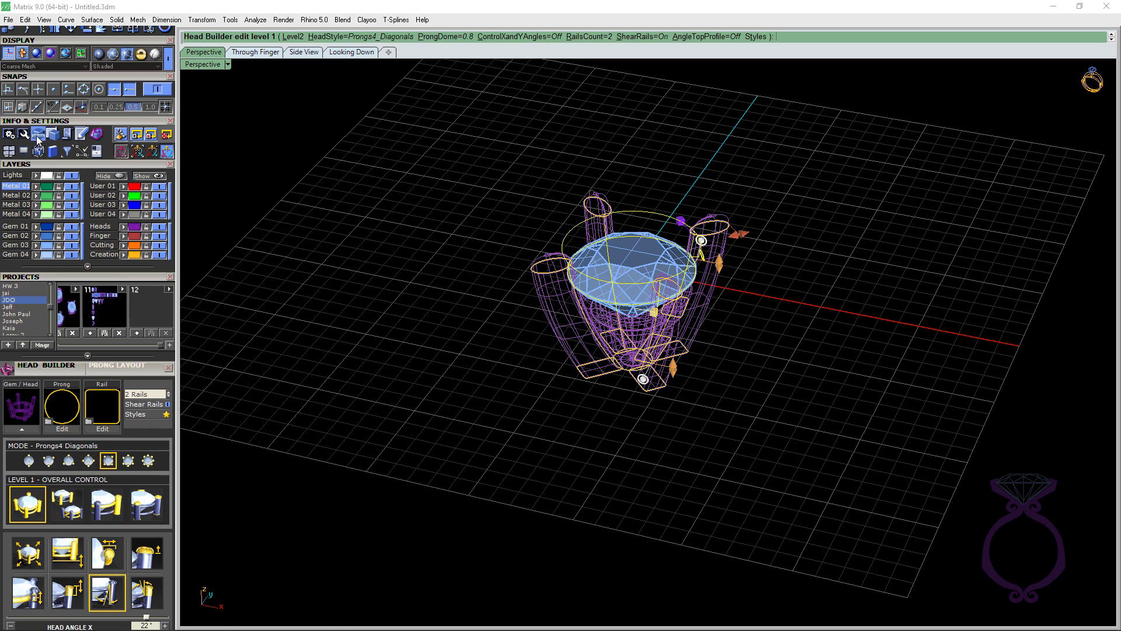
left_click(37, 55)
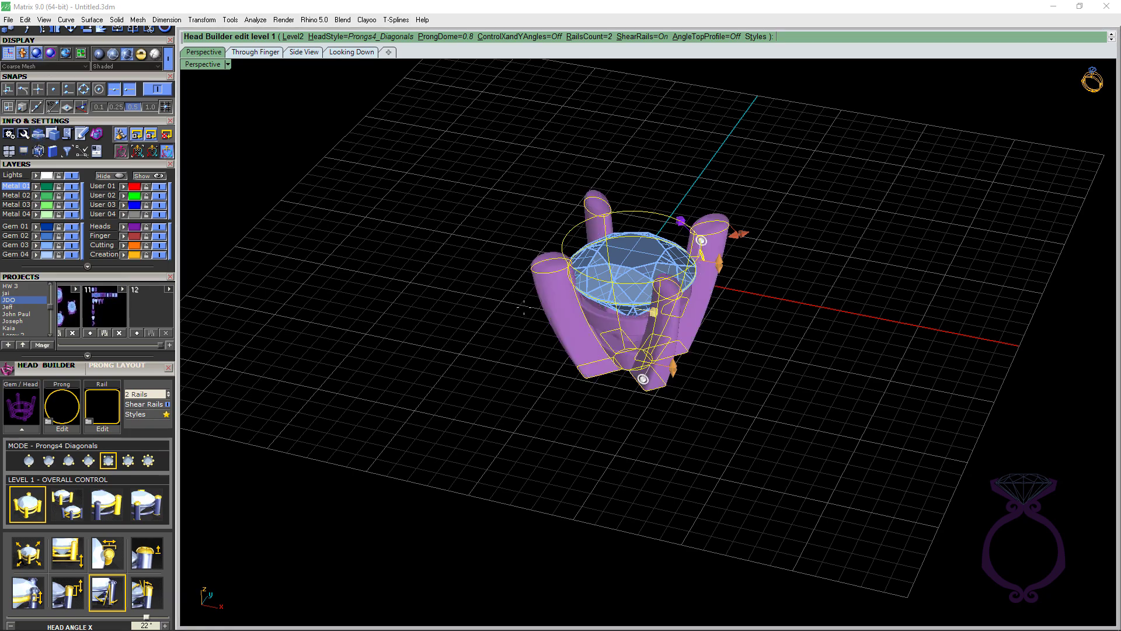
right_click_drag(531, 386, 590, 390)
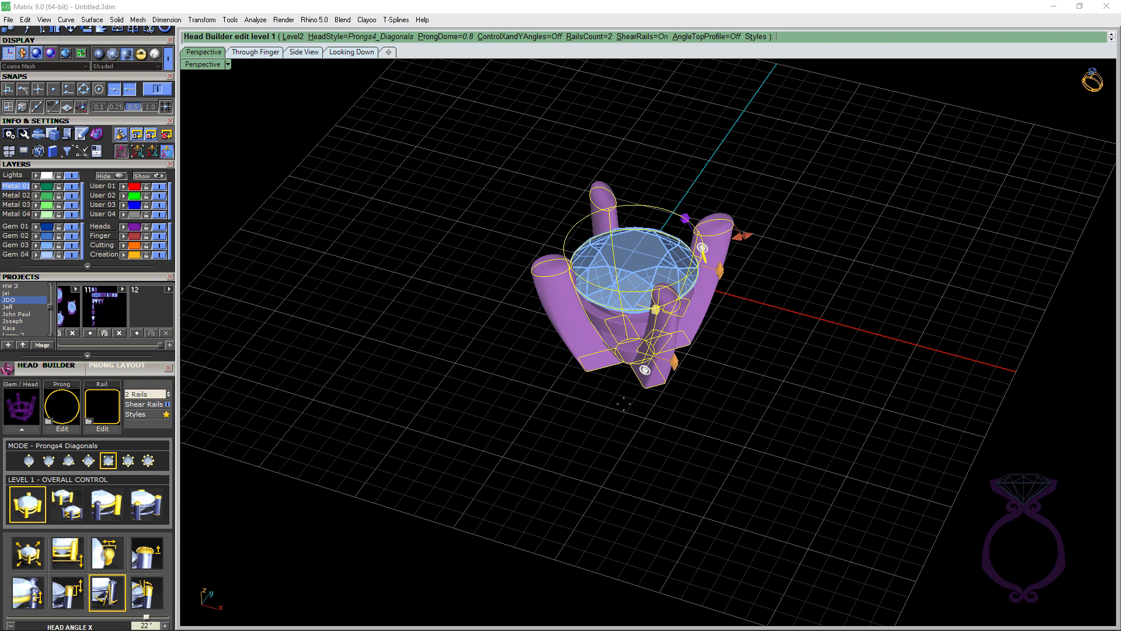
Step: Add the current head to the style library under the name Test 3
left_click(151, 414)
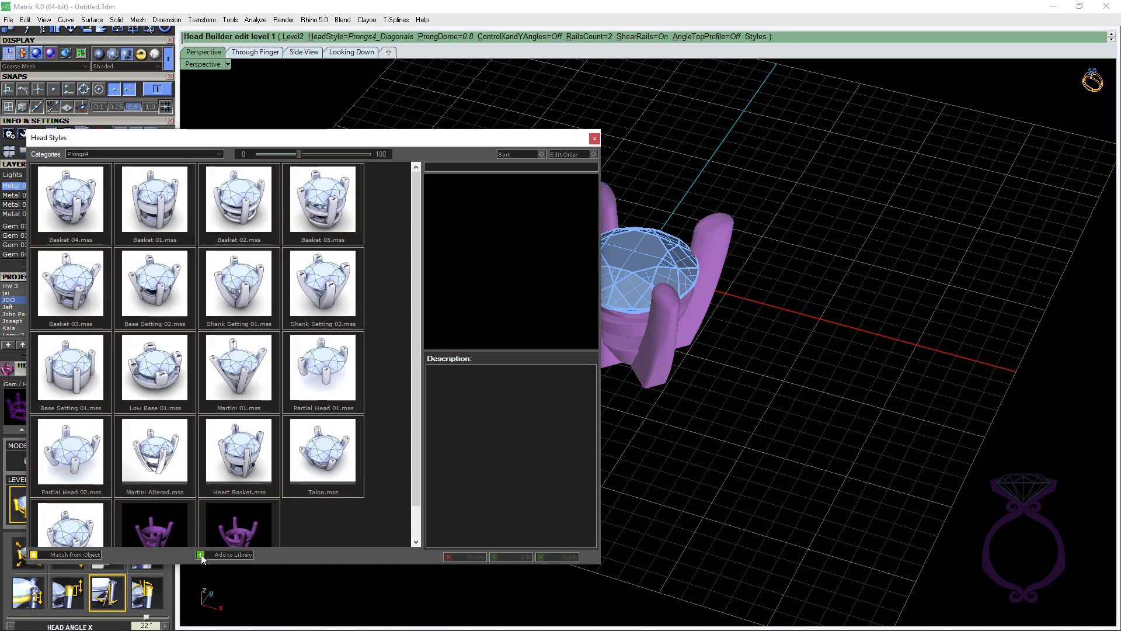
left_click(200, 555)
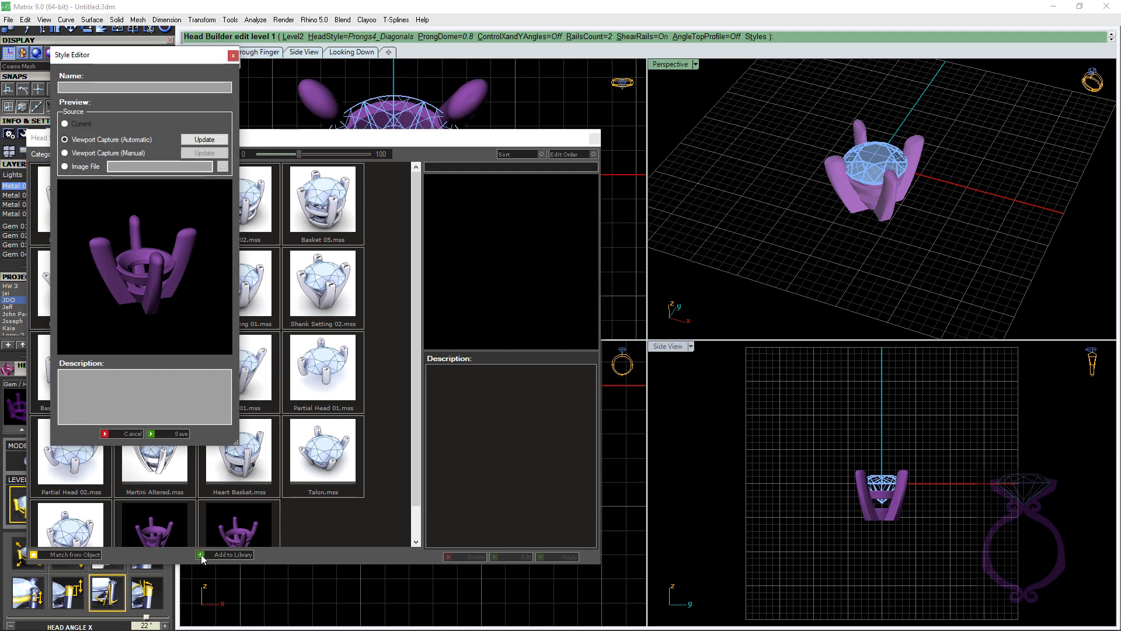
left_click(90, 86)
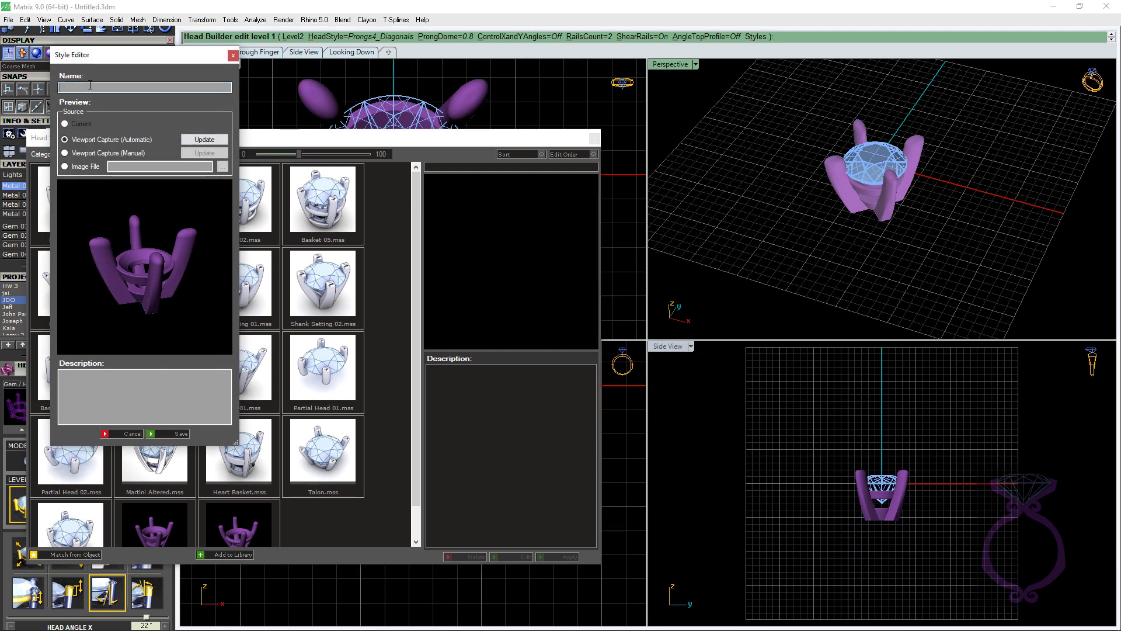
type("T")
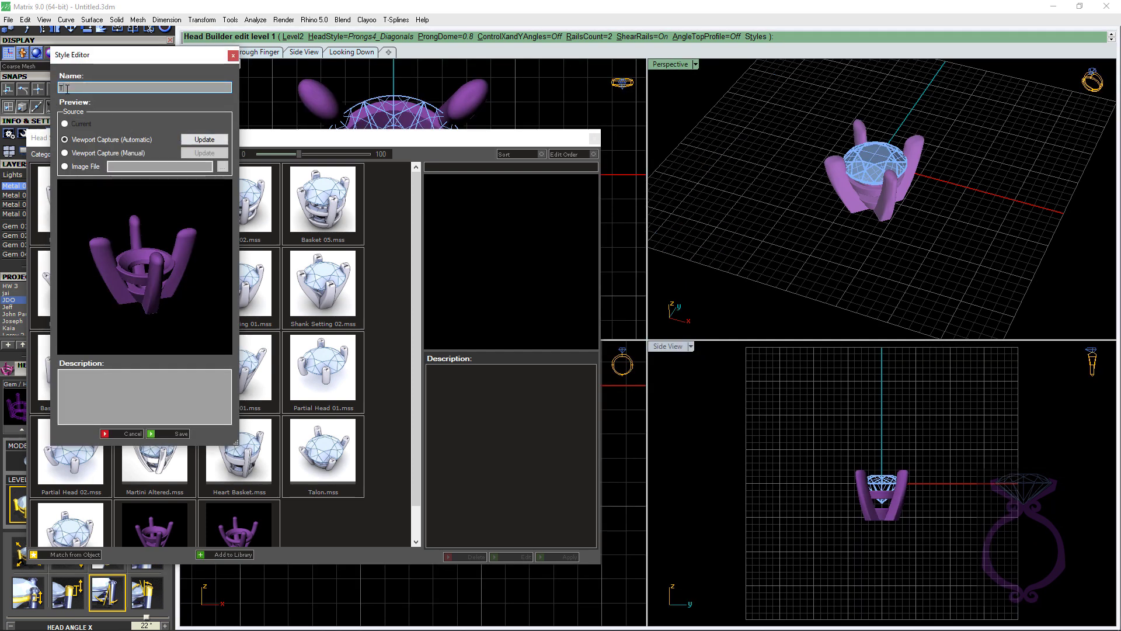
type("est 3")
left_click(164, 436)
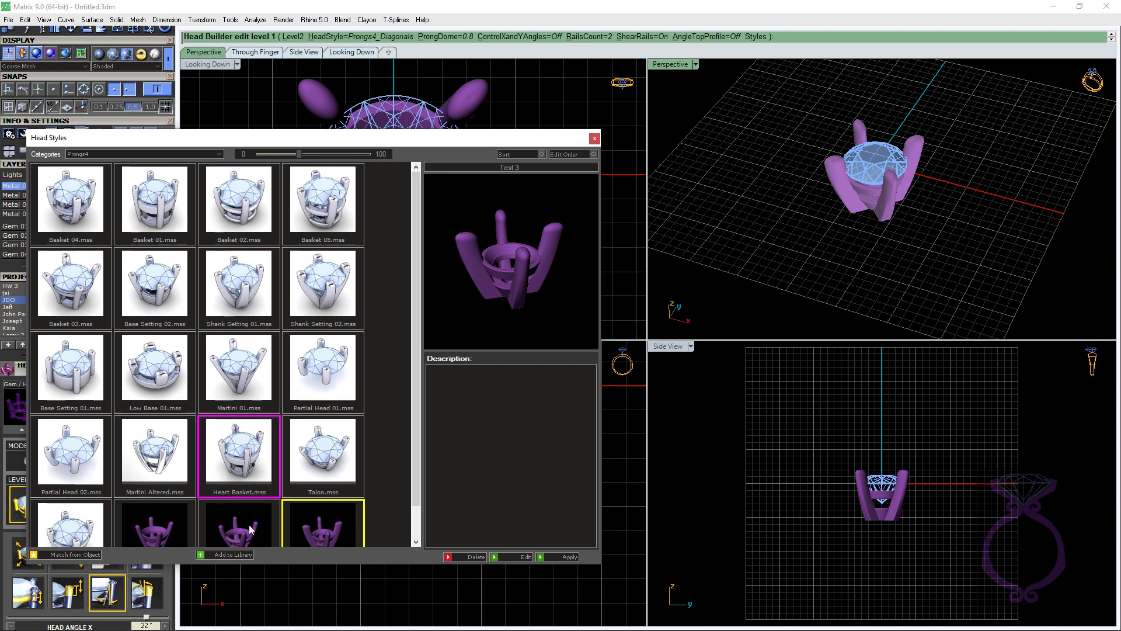
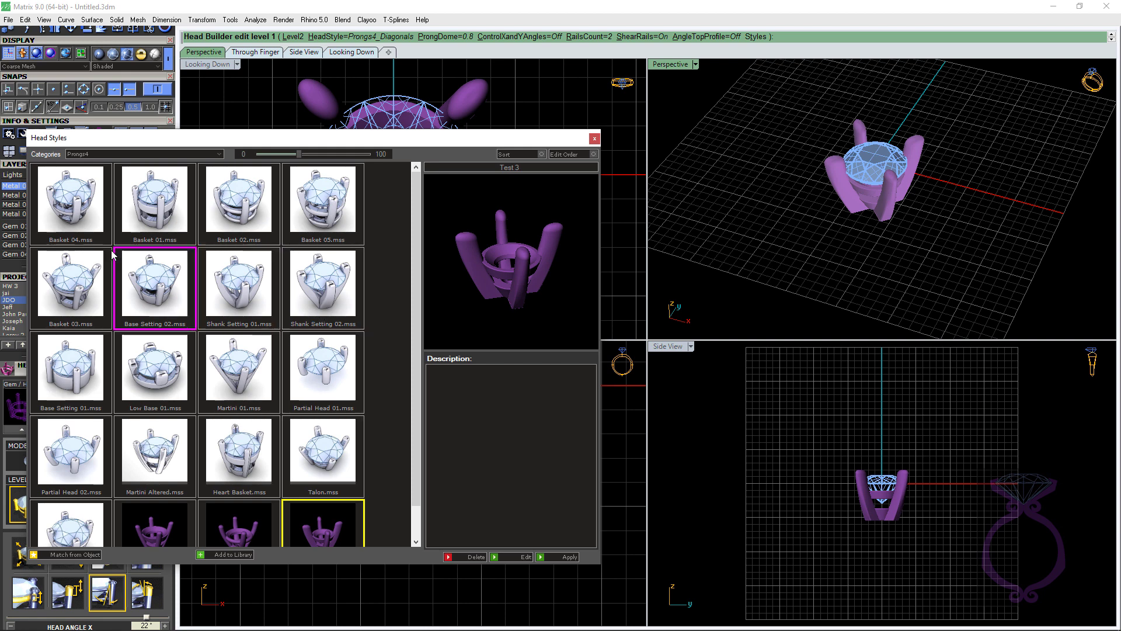
Step: Load the Basket 04 head style, inspect it up close in Perspective, and replace it with Low Base 01
left_click(77, 217)
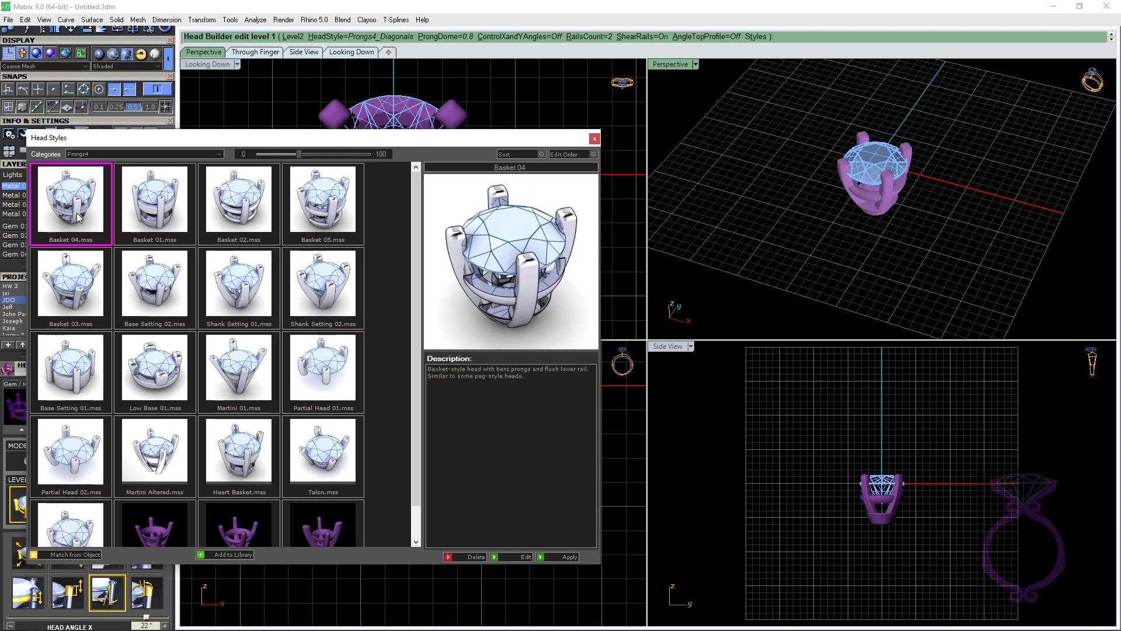
left_click(857, 224)
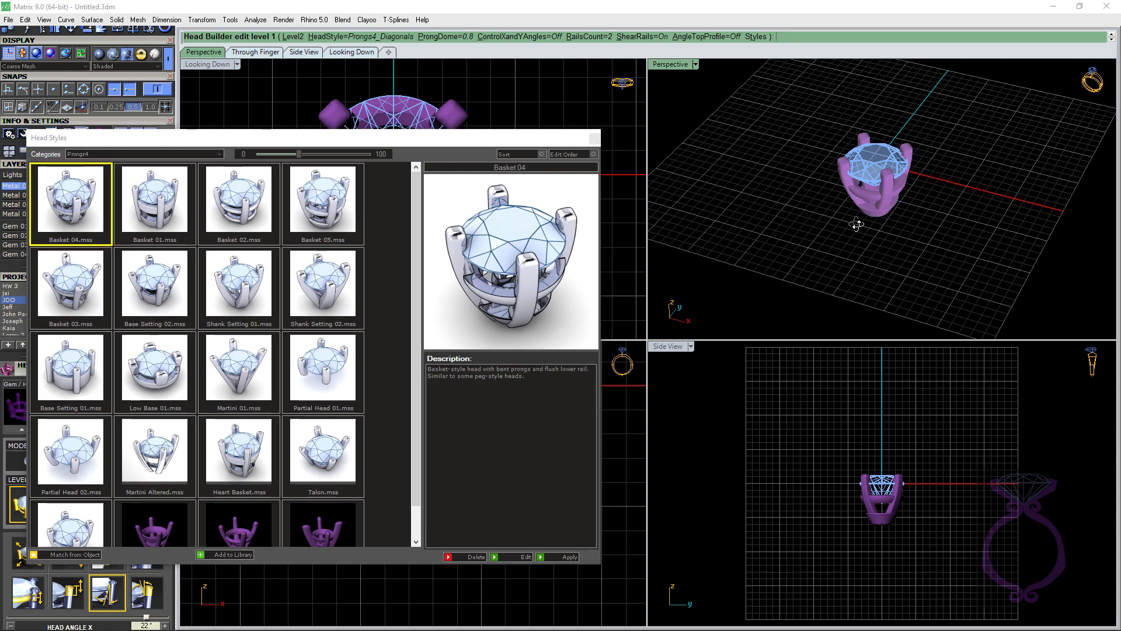
right_click_drag(857, 224, 759, 235)
scroll(888, 180, "up", 5)
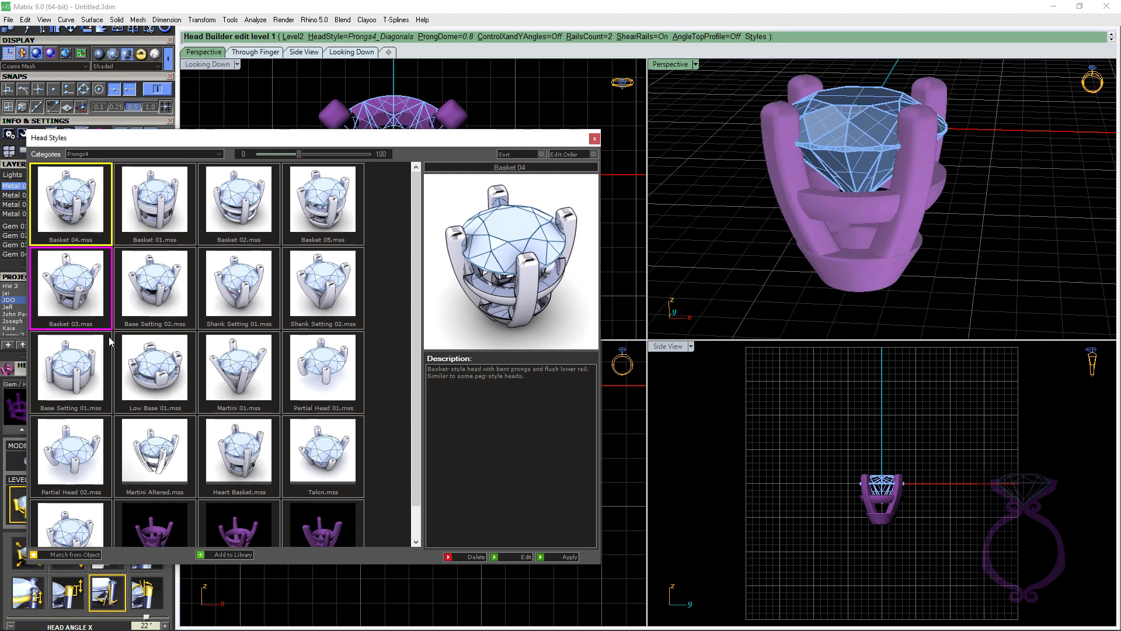
left_click(155, 367)
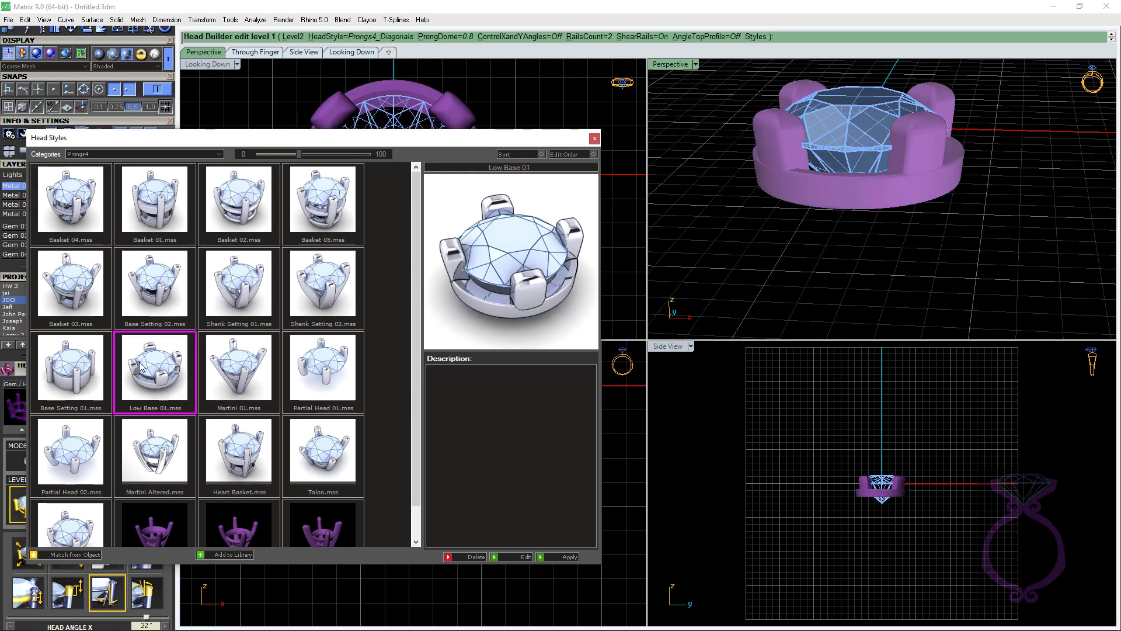
Step: Preview the Martini 01, Partial Head 01 and Partial Head 02 styles, apply Test 3, and finish the head
left_click(239, 376)
left_click(313, 383)
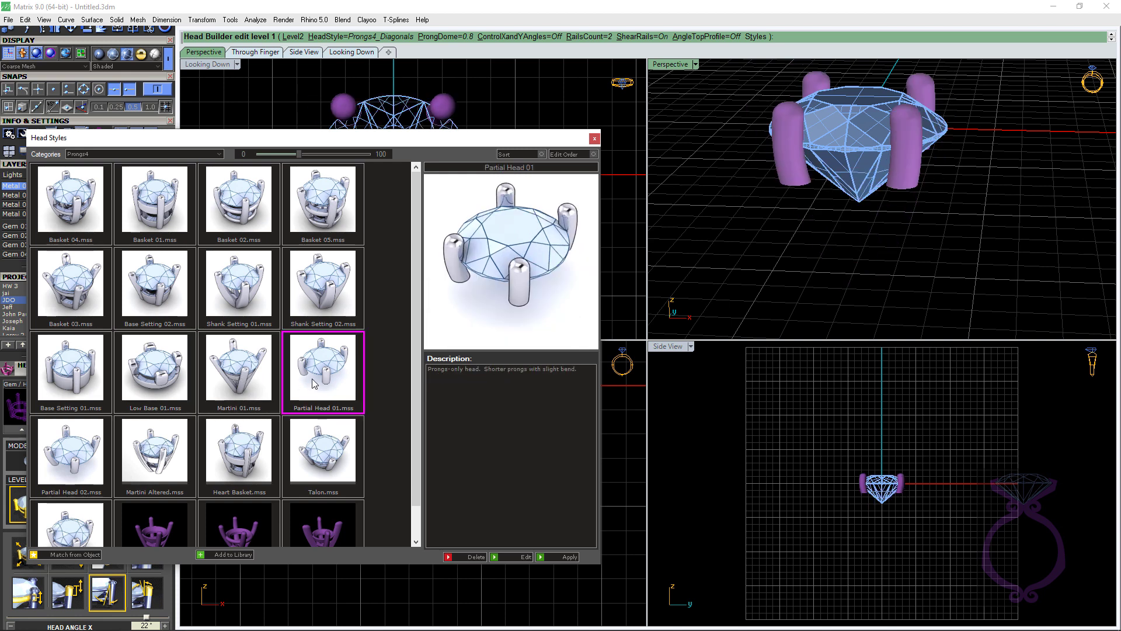
left_click(71, 455)
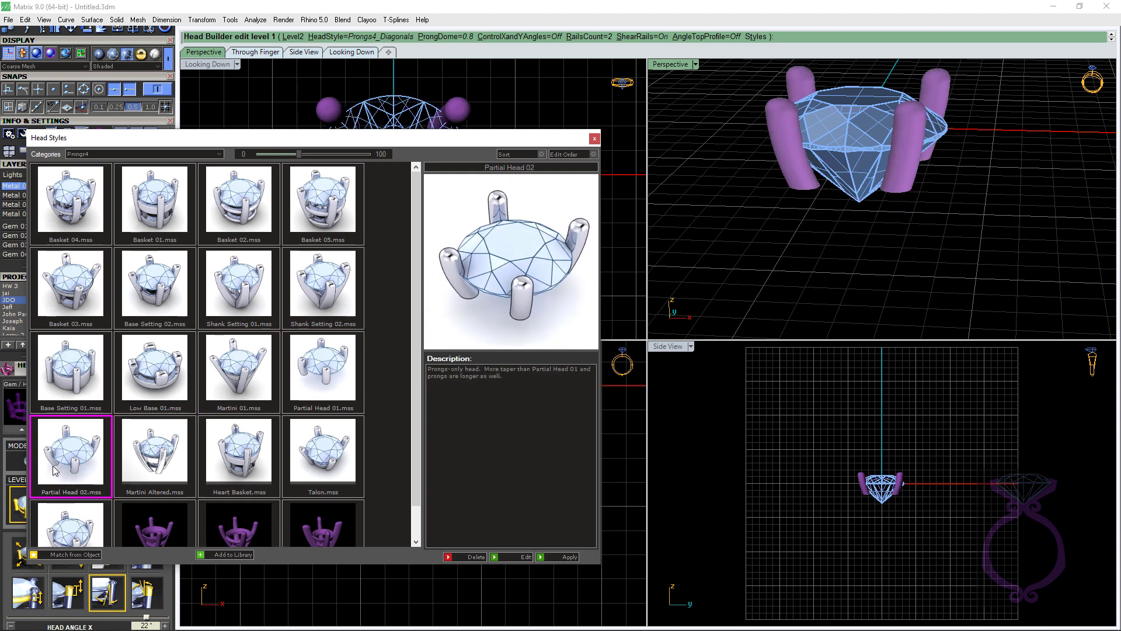
left_click(317, 527)
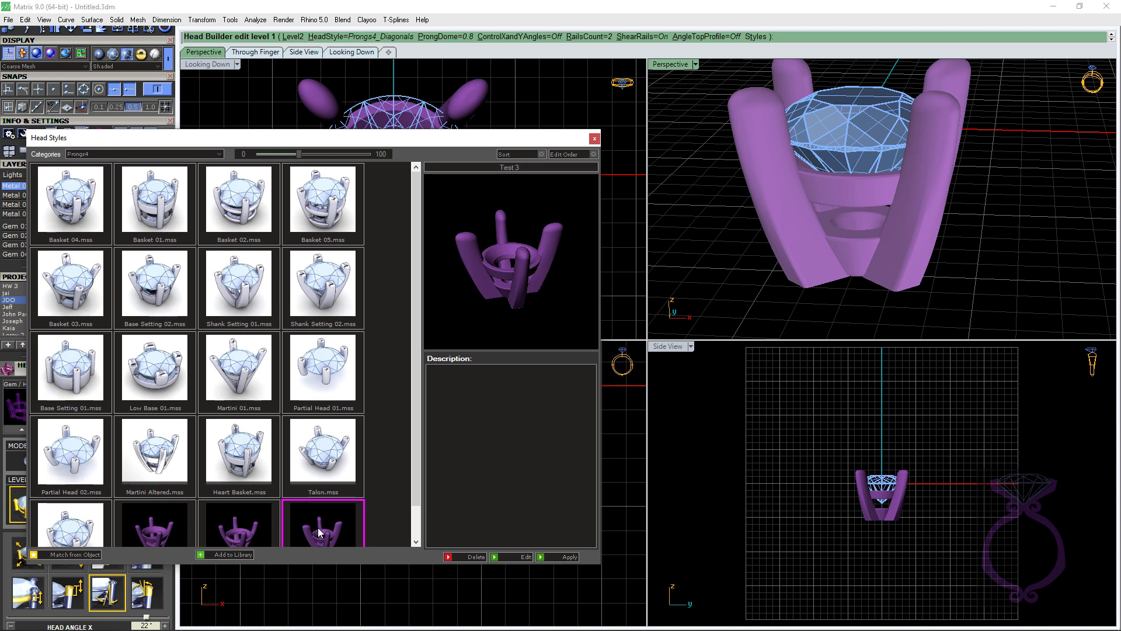
left_click(551, 554)
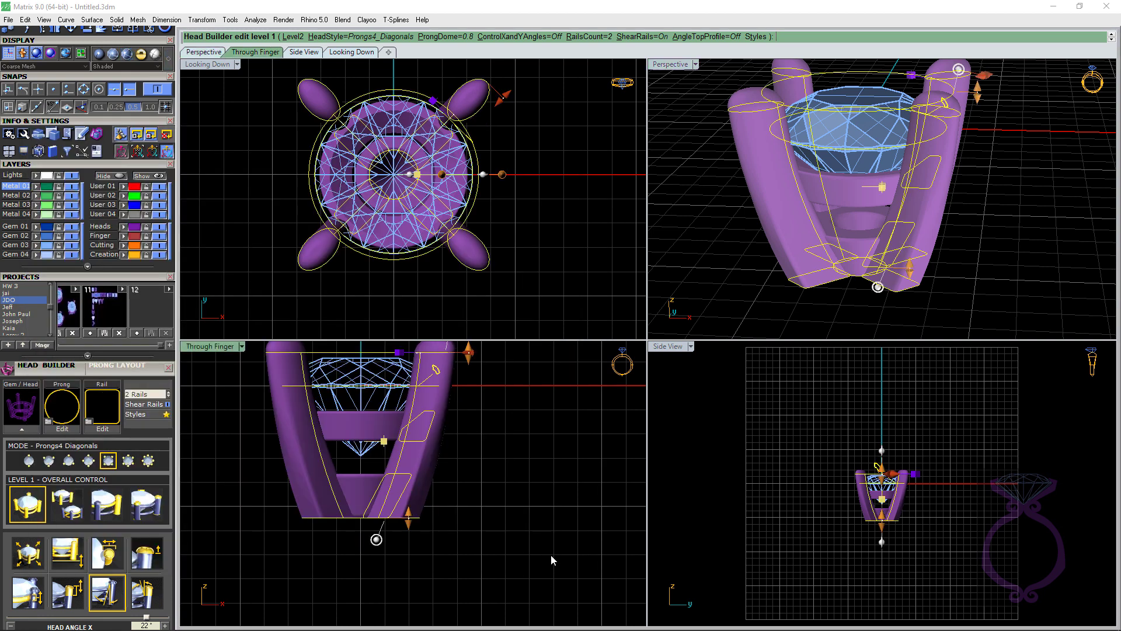
right_click(742, 282)
Step: Select the finished head together with its gem in the Perspective view and delete both
scroll(800, 267, "down", 3)
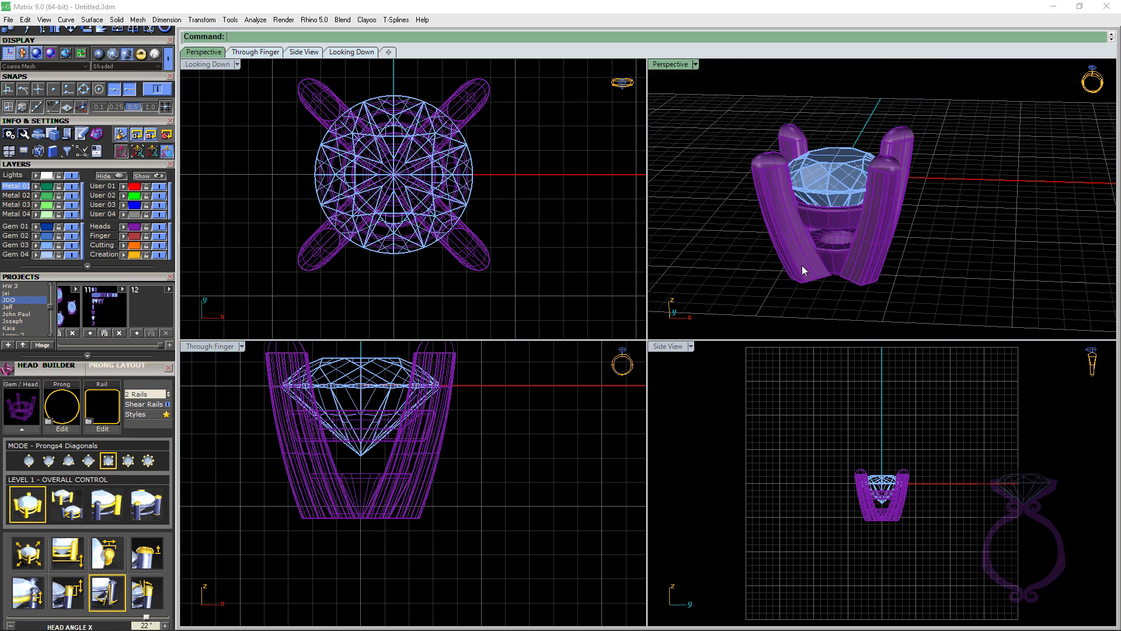
right_click_drag(801, 265, 775, 311)
scroll(775, 314, "down", 2)
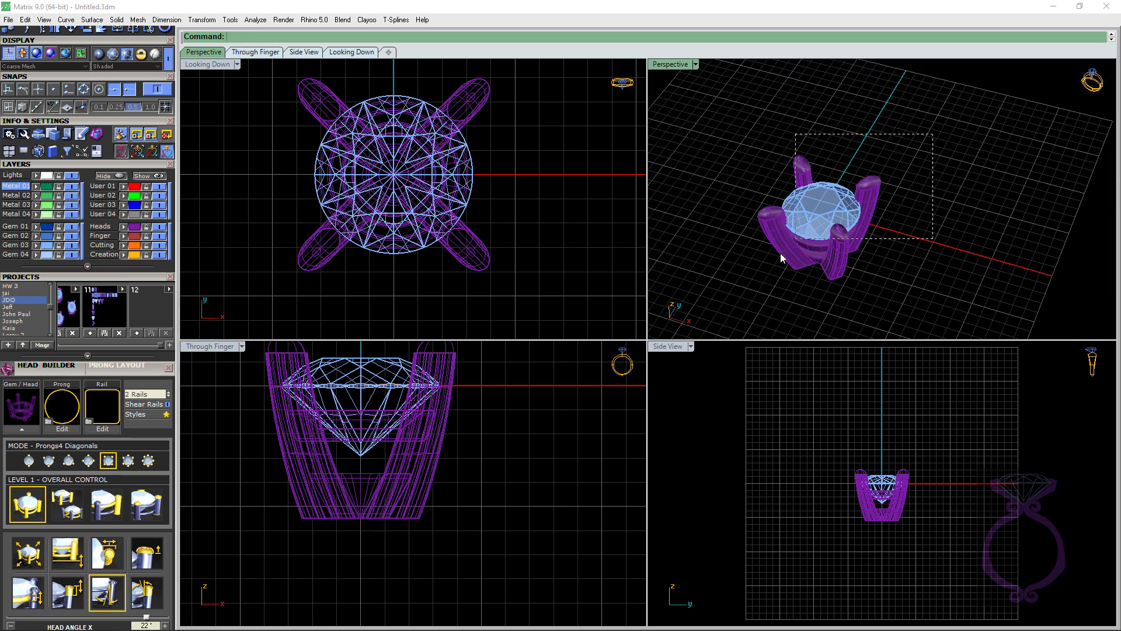
left_click_drag(783, 258, 764, 269)
key("Delete")
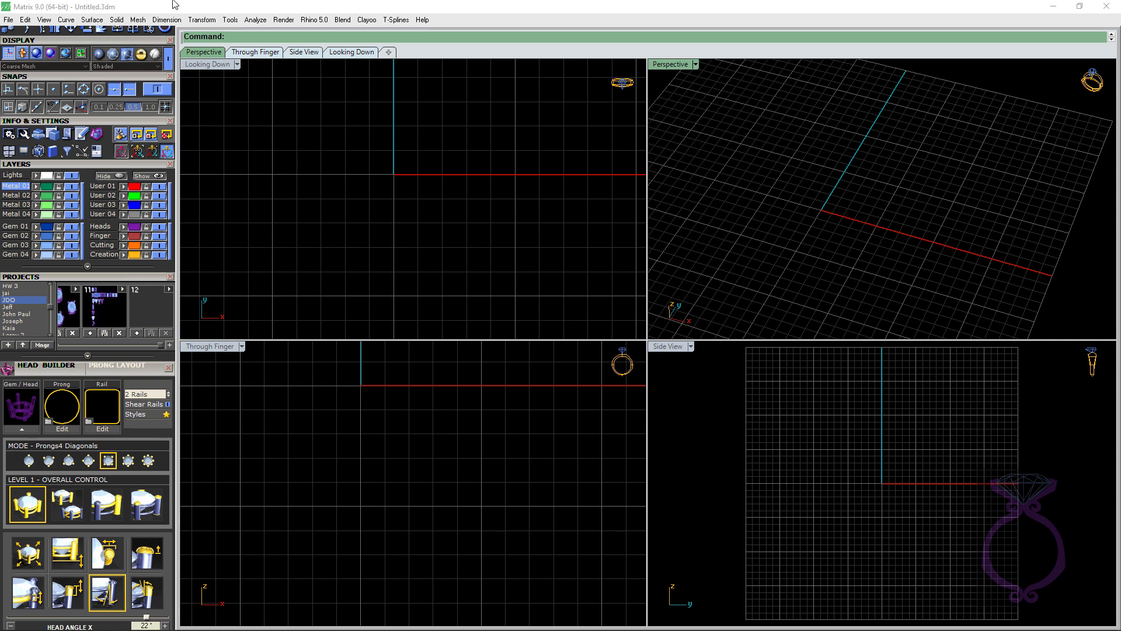
Step: Load a round diamond with a 7.4 mm diameter at the origin using Gem Loader
scroll(118, 74, "up", 3)
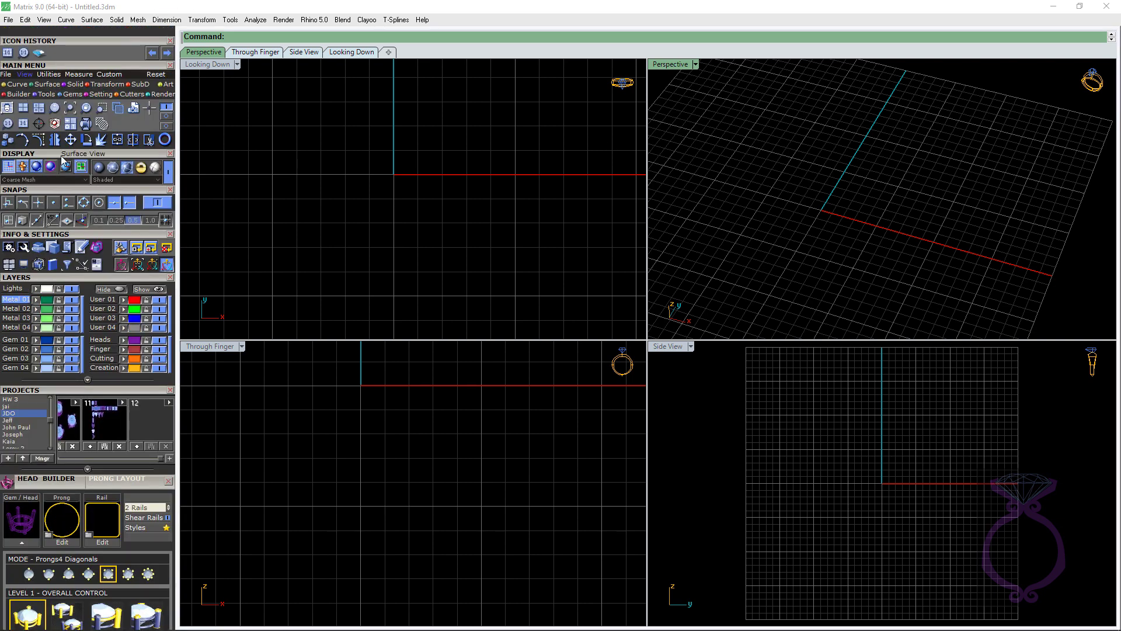
left_click(71, 95)
left_click(7, 108)
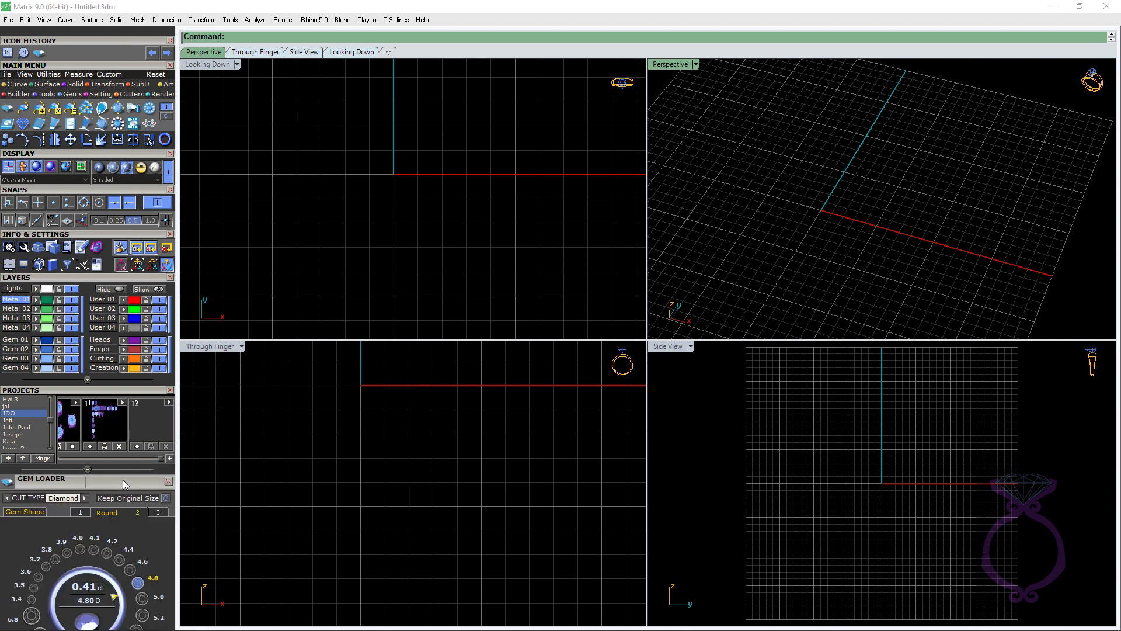
scroll(129, 294, "down", 5)
left_click(119, 360)
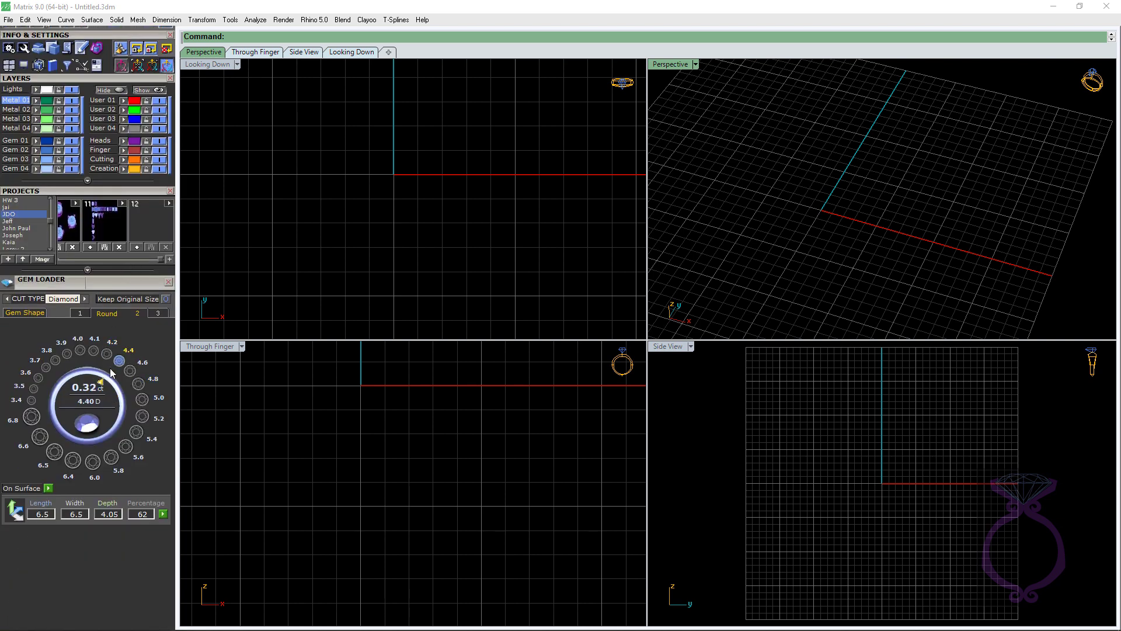
left_click(94, 350)
left_click(158, 314)
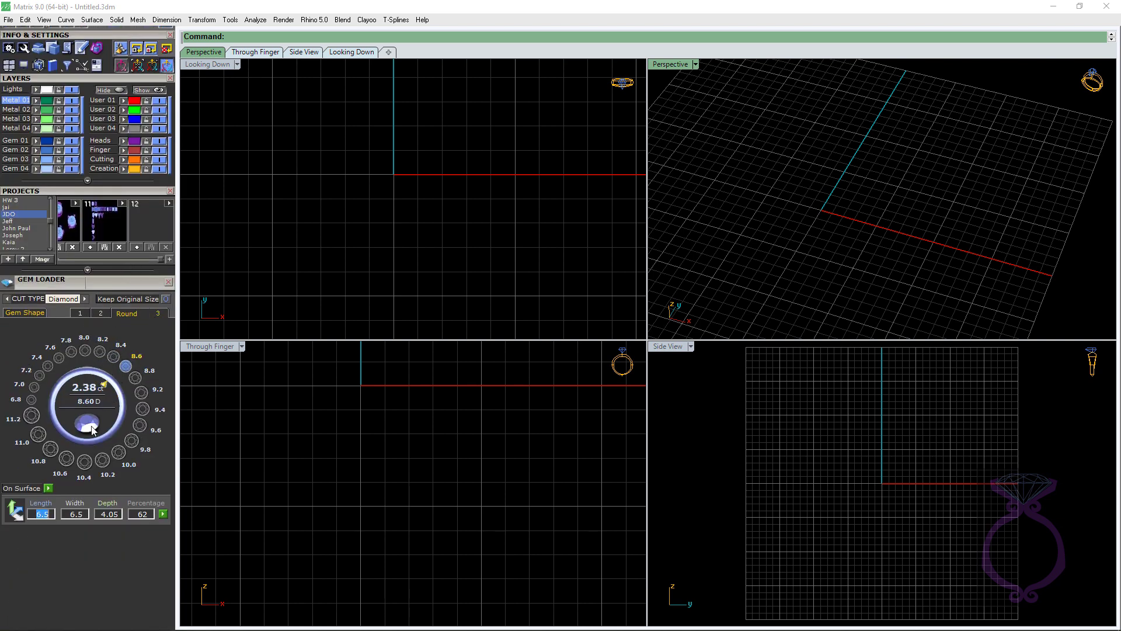
left_click(40, 376)
left_click(48, 367)
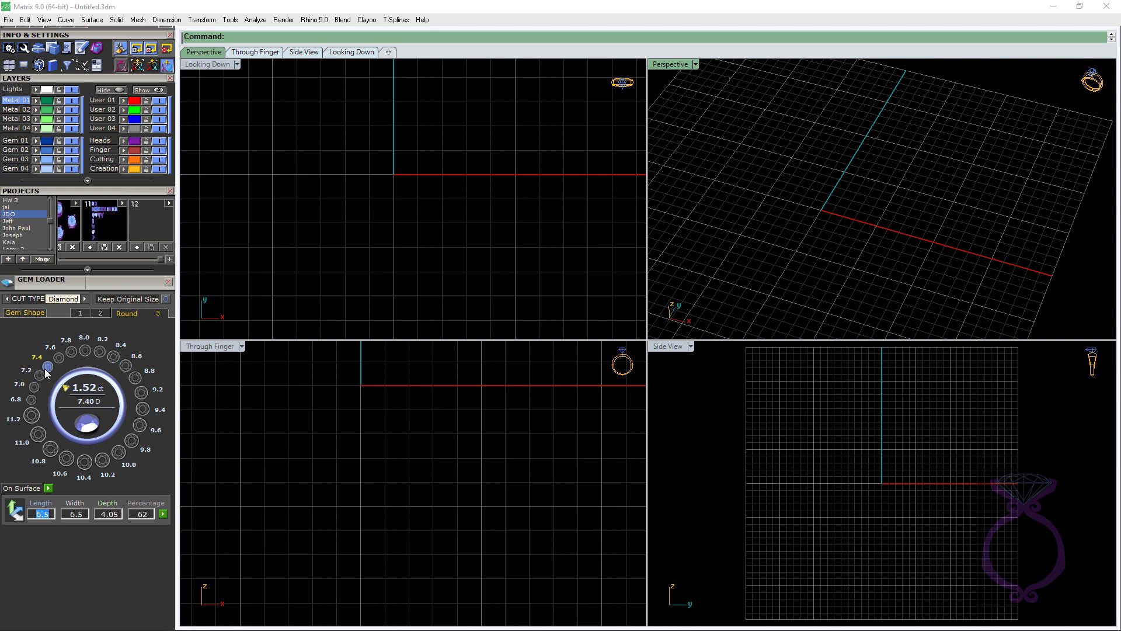
left_click(49, 362)
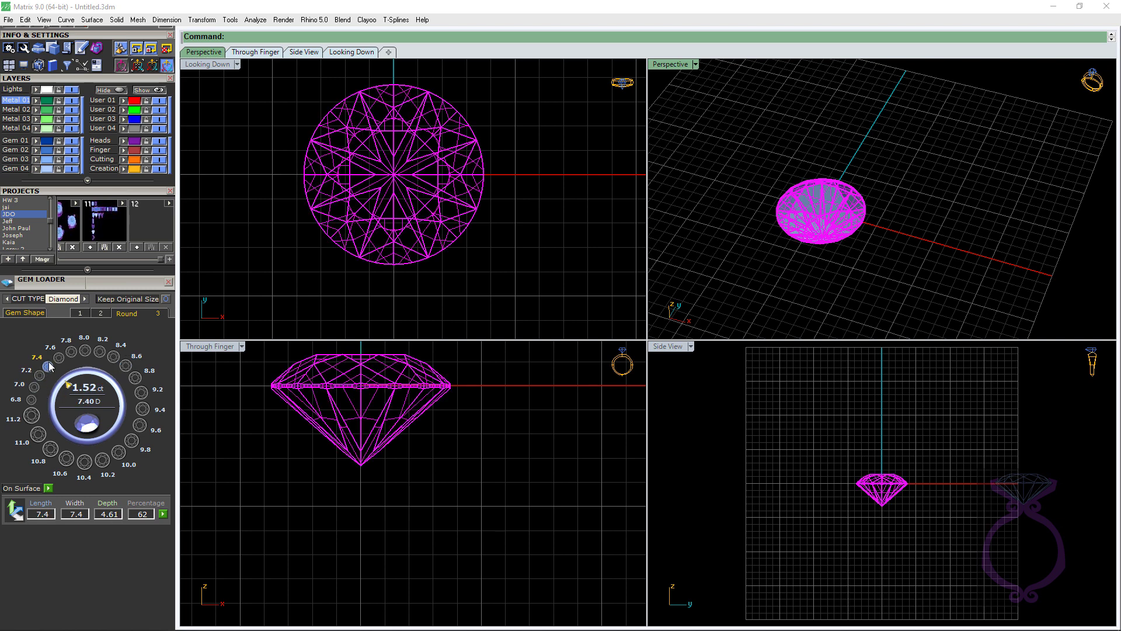
Step: Start Head Builder on the new round diamond
left_click(821, 280)
left_click(820, 200)
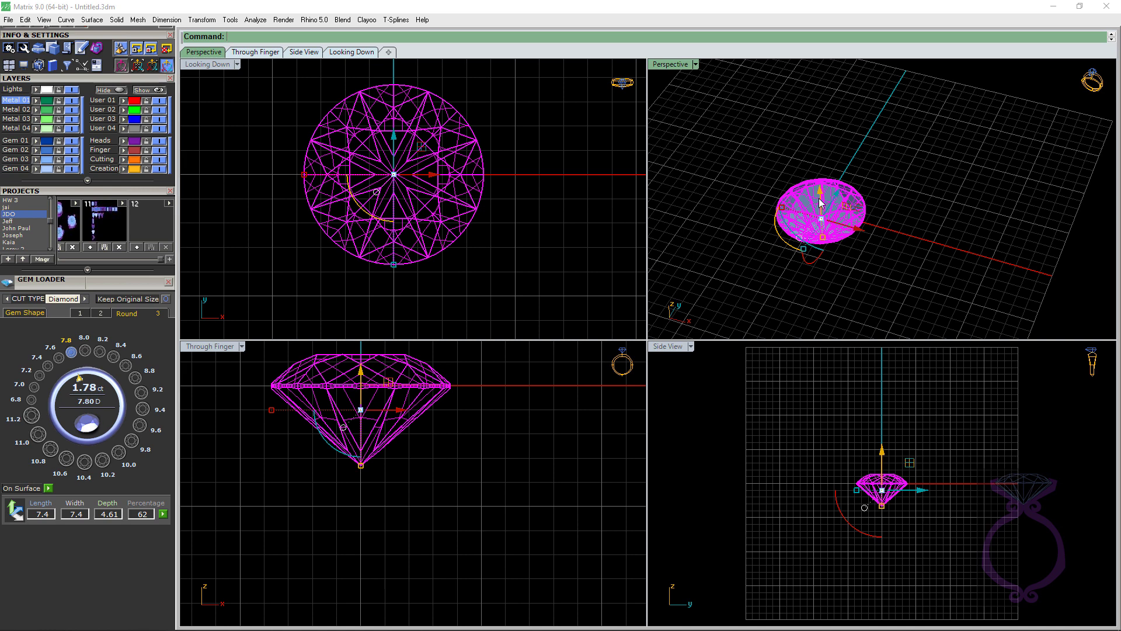
key("F6")
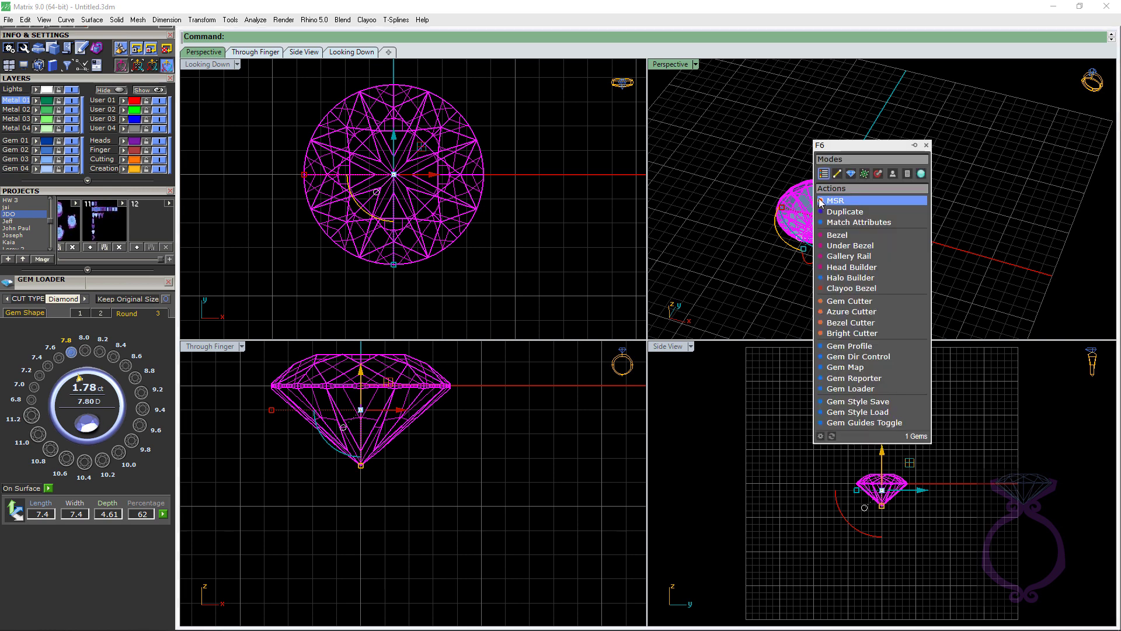
left_click(839, 268)
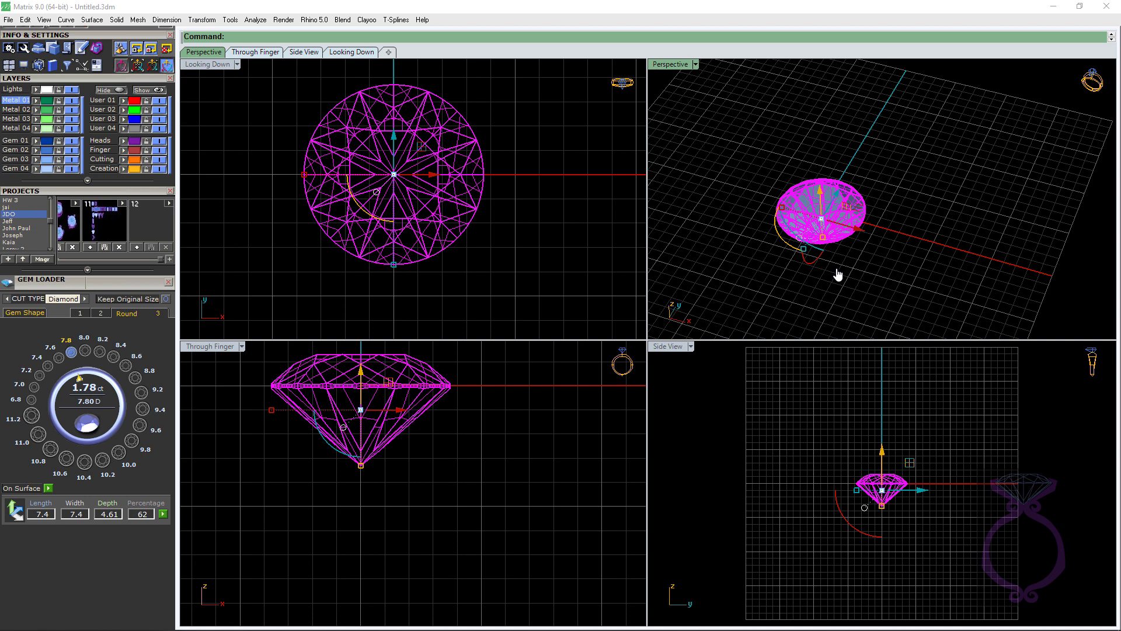
left_click(565, 268)
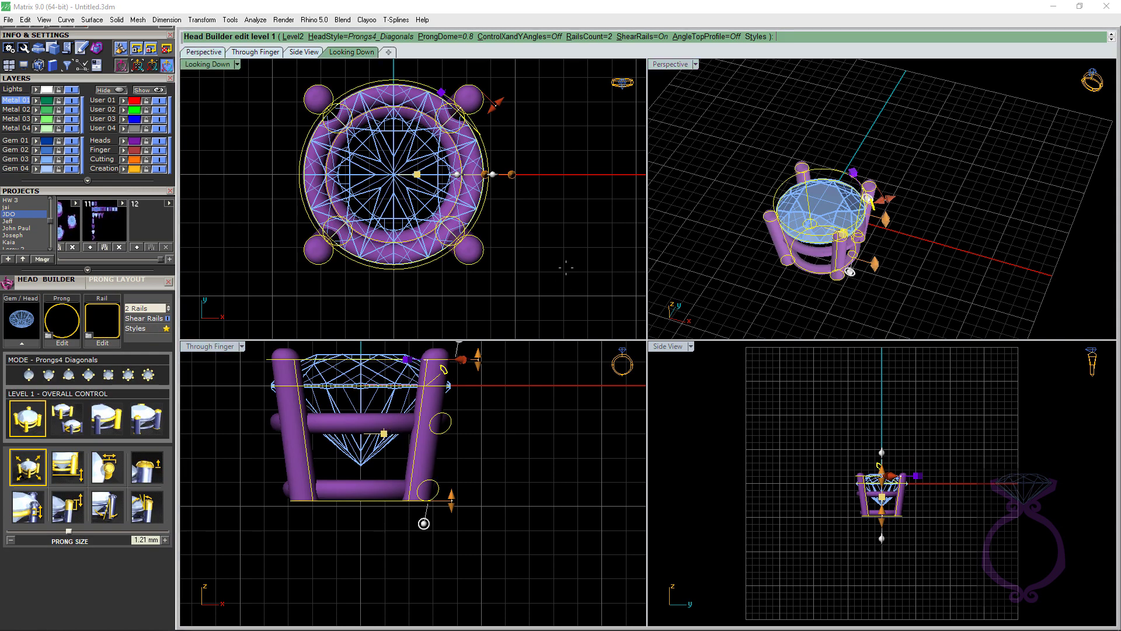
Step: Apply the saved Test 3 style from the style library to the new diamond's head
left_click(150, 329)
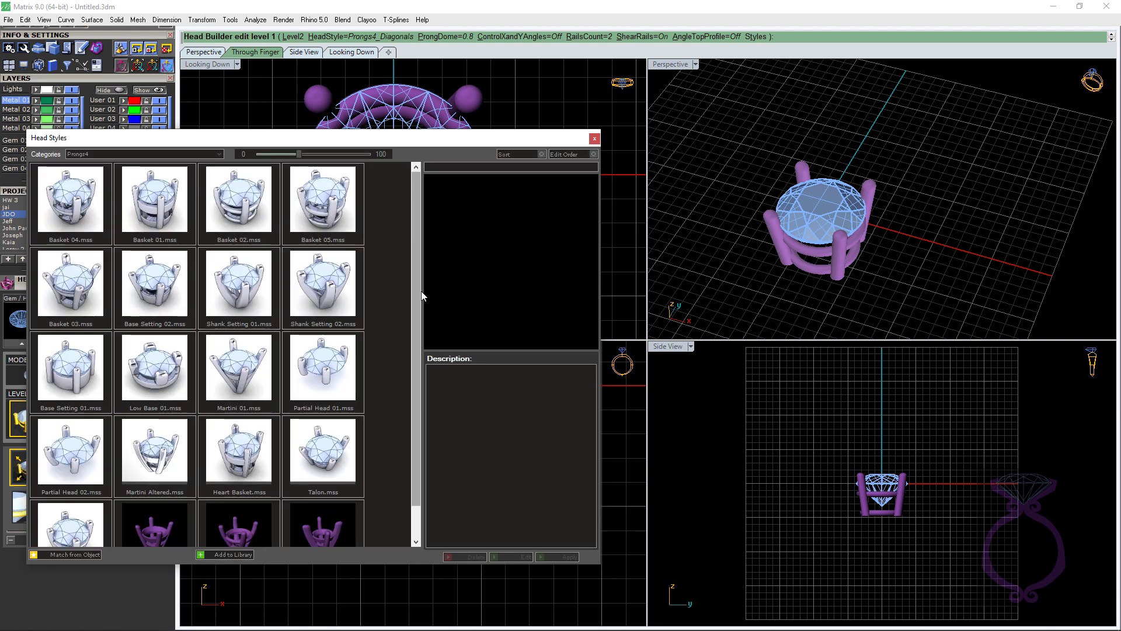
scroll(418, 295, "down", 1)
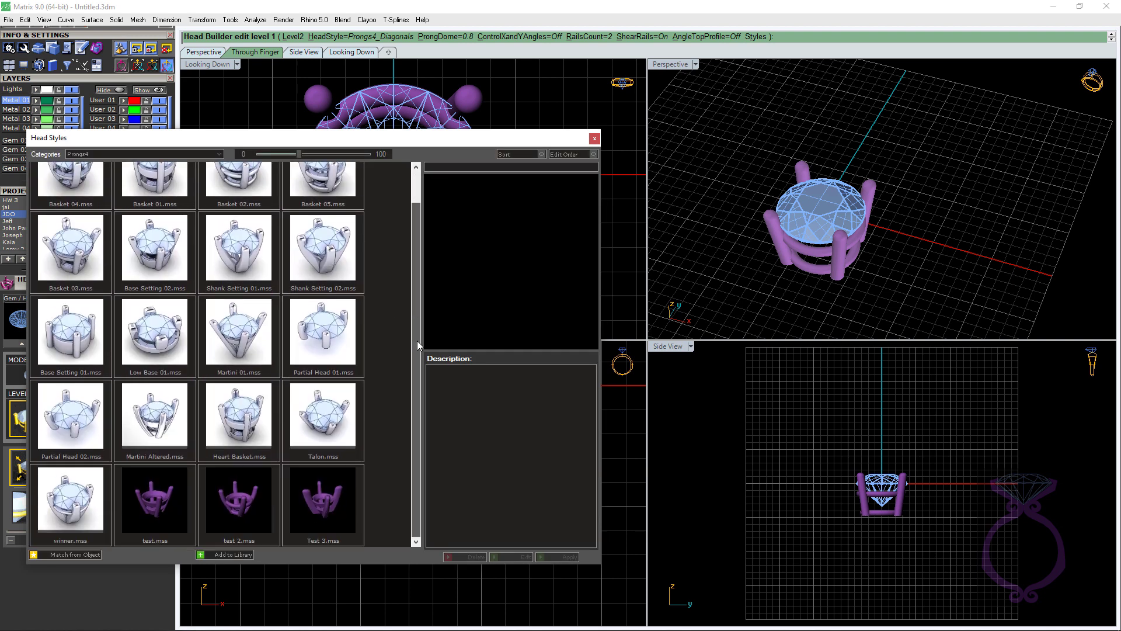
left_click(330, 497)
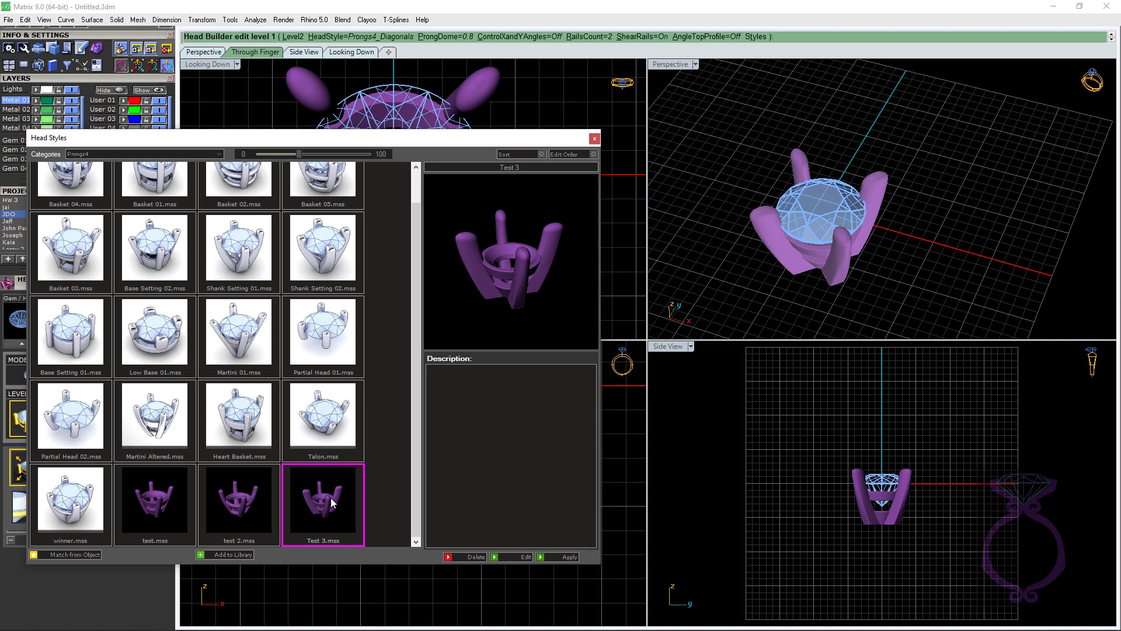
left_click(568, 557)
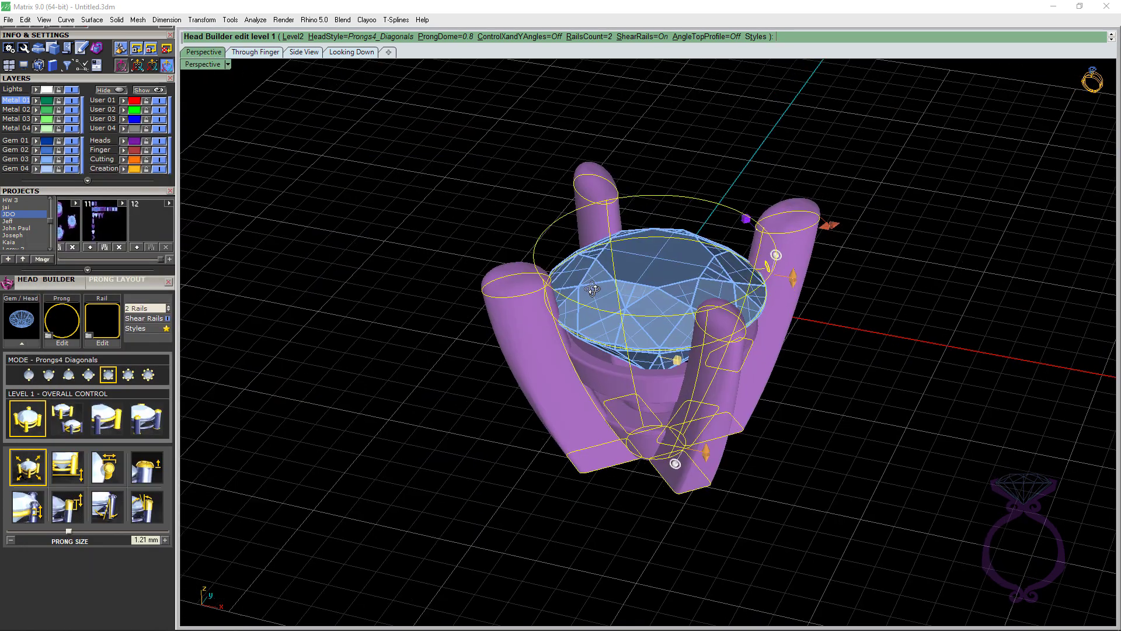
Step: Finish the Test 3 head and examine its prongs and rails from low and raised angles in Perspective
mouse_move(592, 289)
right_mouse_down()
mouse_move(577, 286)
mouse_move(594, 294)
mouse_move(594, 355)
mouse_move(588, 278)
right_mouse_up()
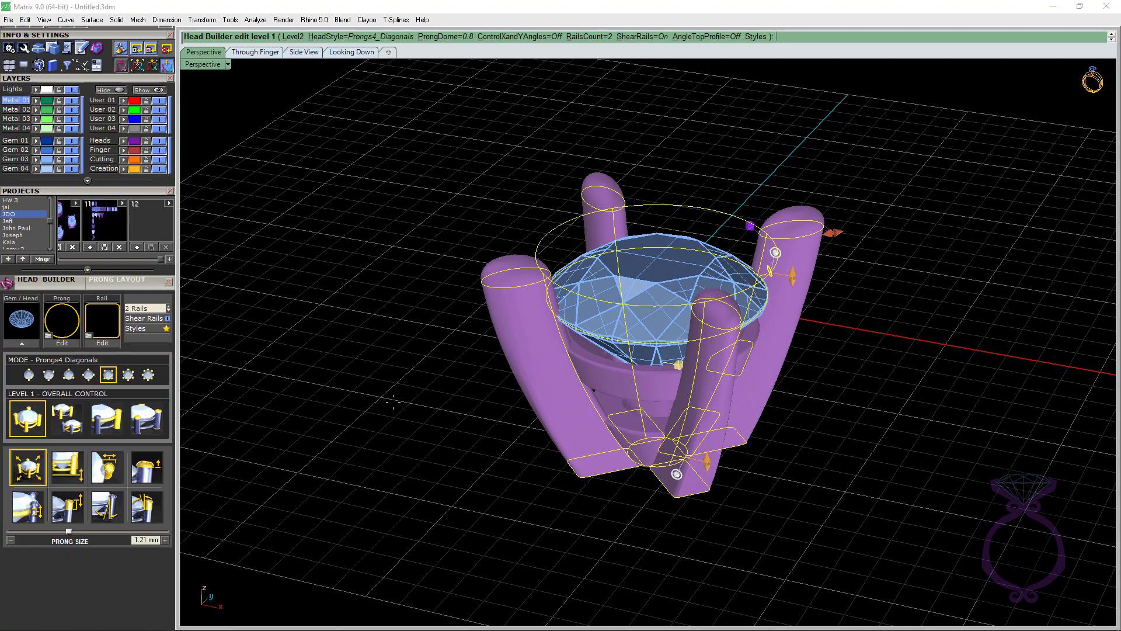
right_click_drag(393, 401, 428, 373)
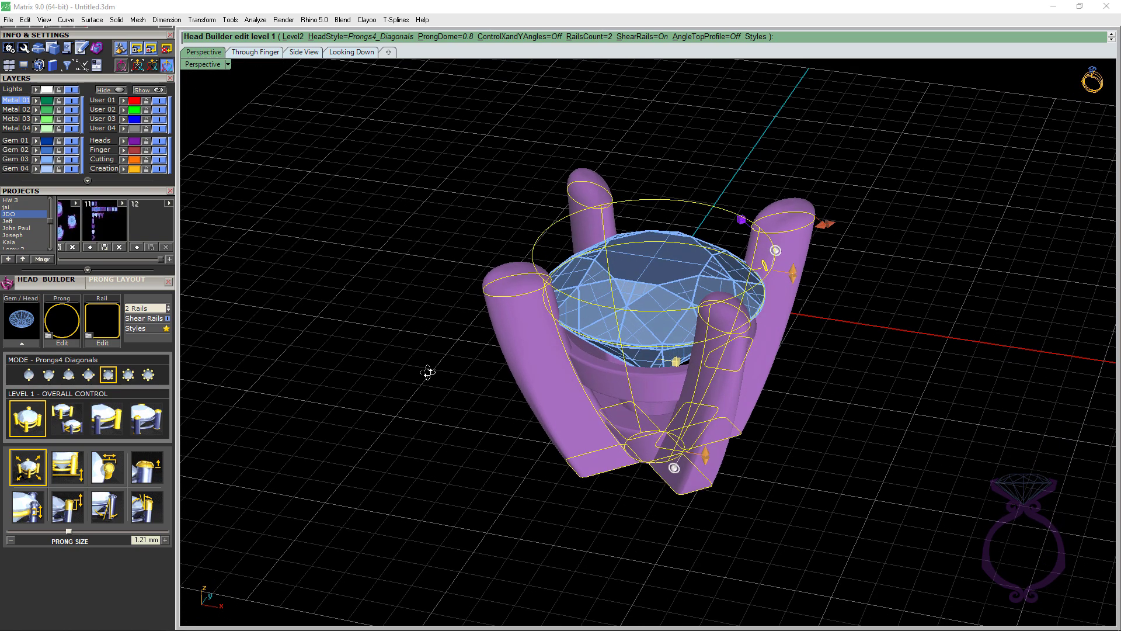
key("Return")
right_click_drag(485, 446, 622, 342)
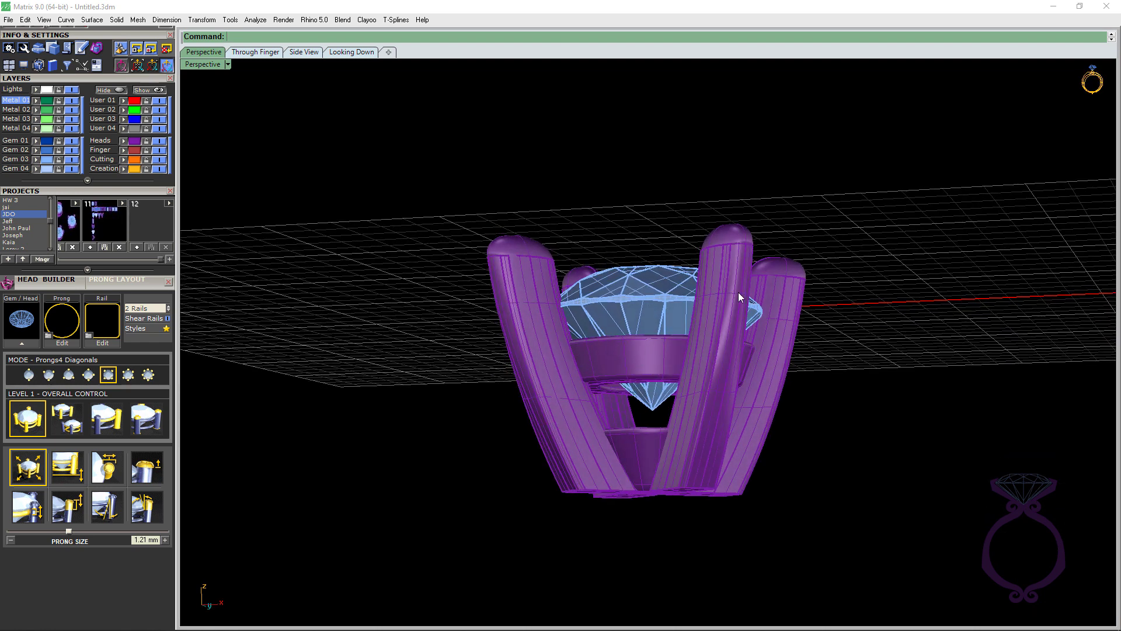
right_click_drag(738, 292, 687, 346)
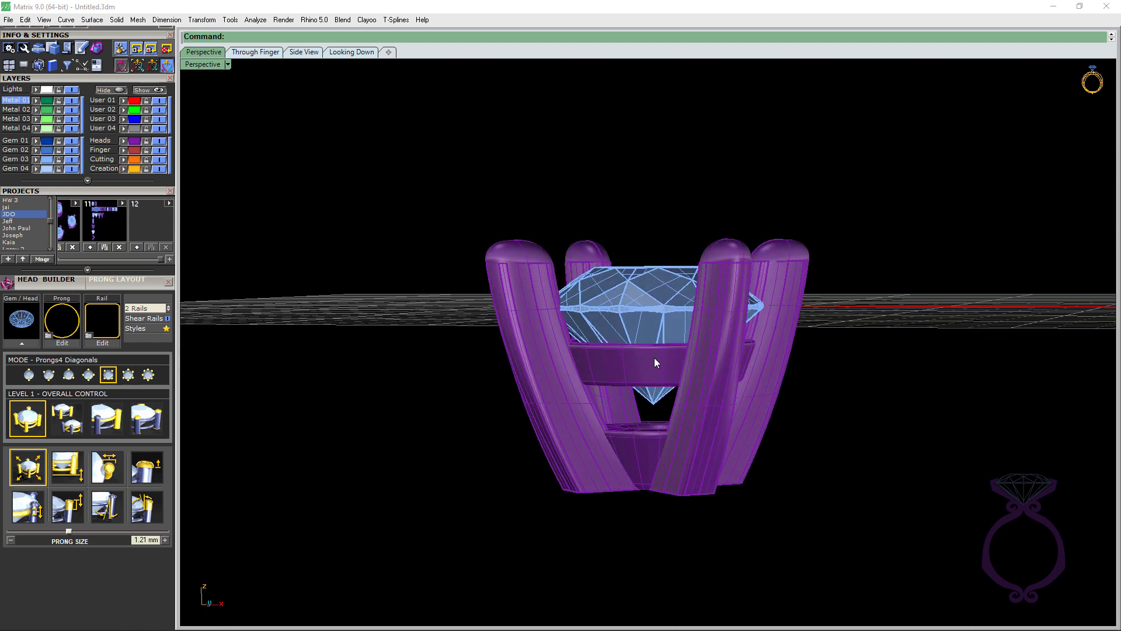
right_click_drag(650, 426, 634, 348)
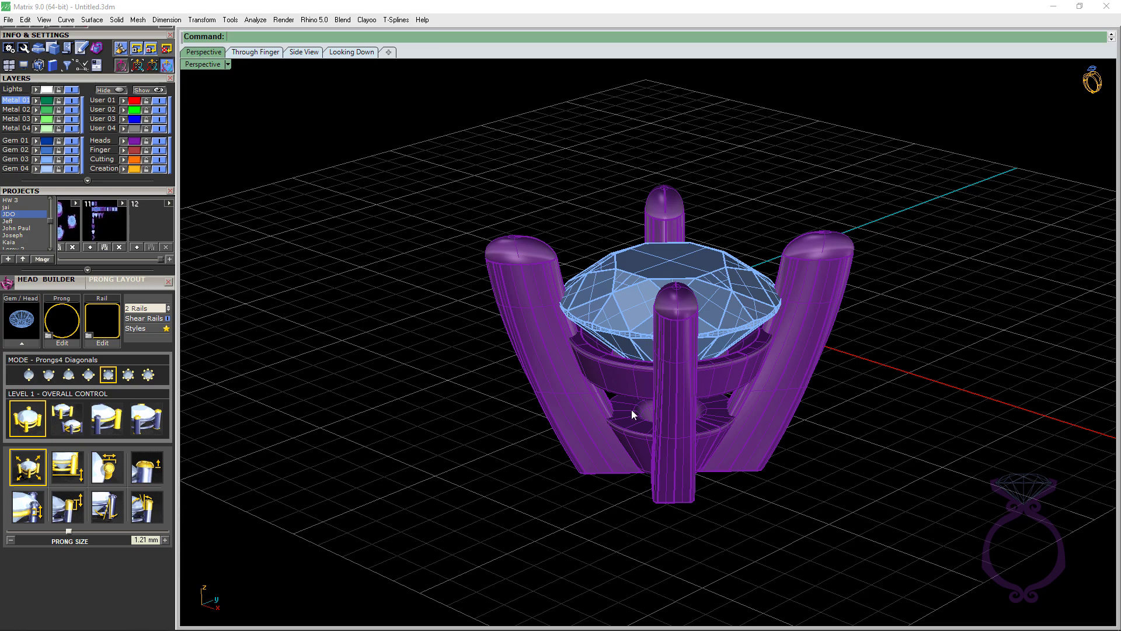
right_click_drag(632, 409, 642, 387)
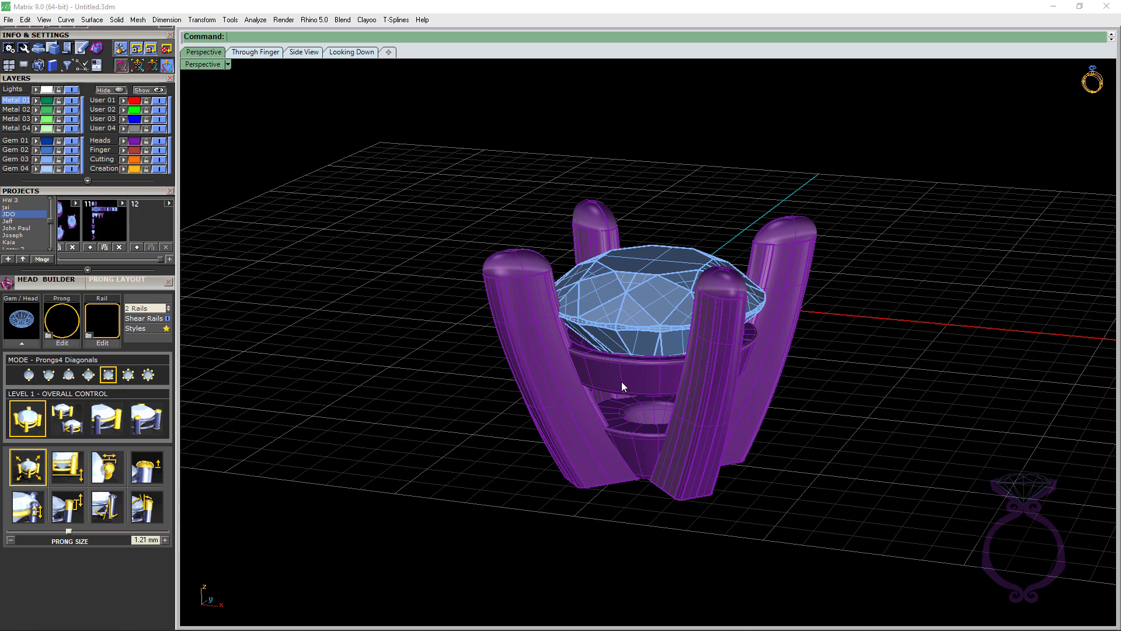
right_click_drag(621, 380, 496, 344)
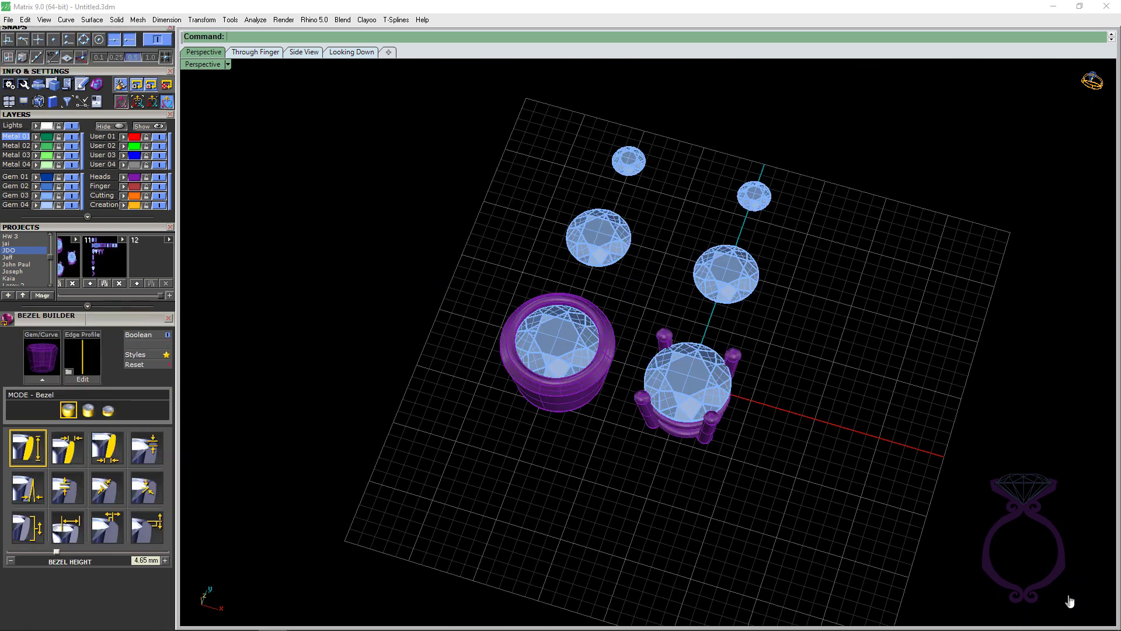
Step: Copy the prong head from the largest gem onto the two smaller bare gems in its row with Match Attributes
scroll(784, 557, "down", 3)
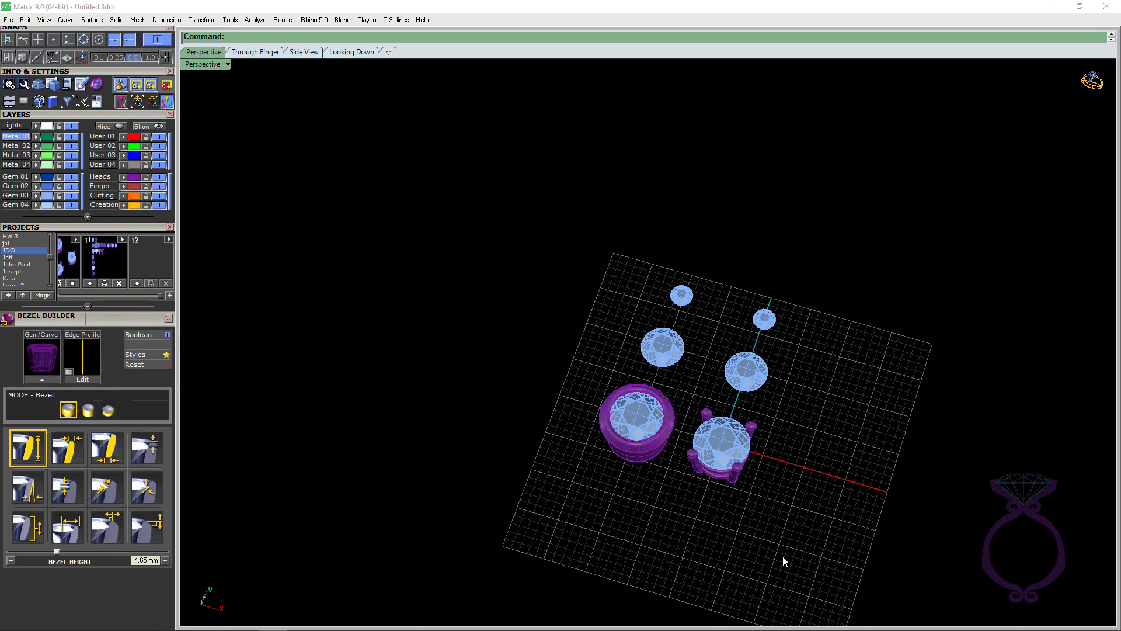
right_click_drag(783, 558, 763, 511)
scroll(761, 426, "up", 4)
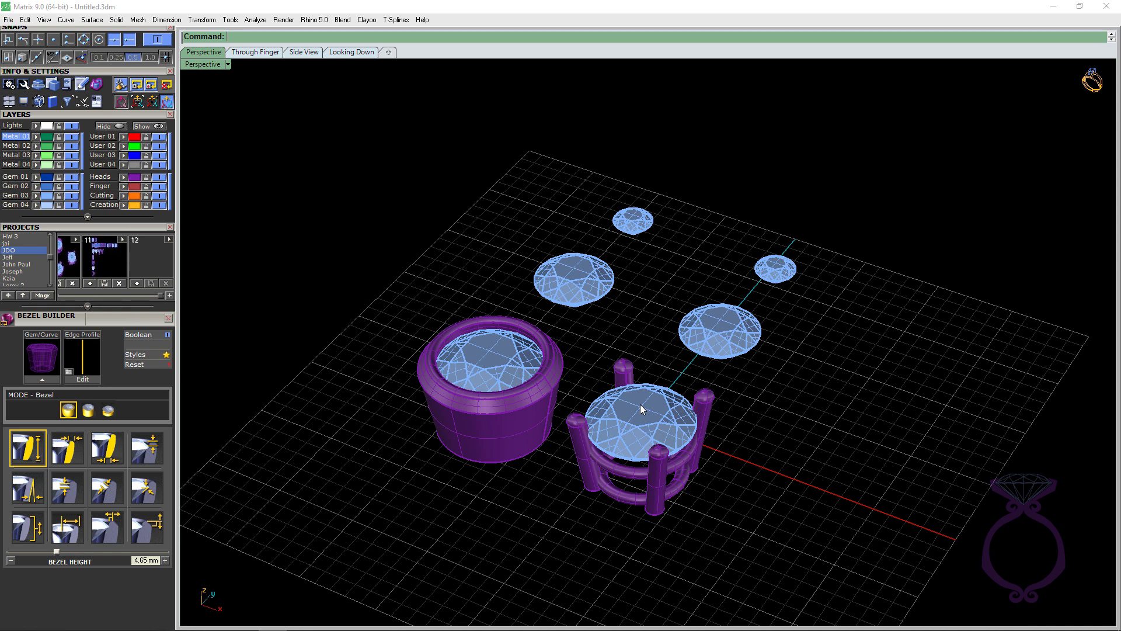
left_click(734, 340)
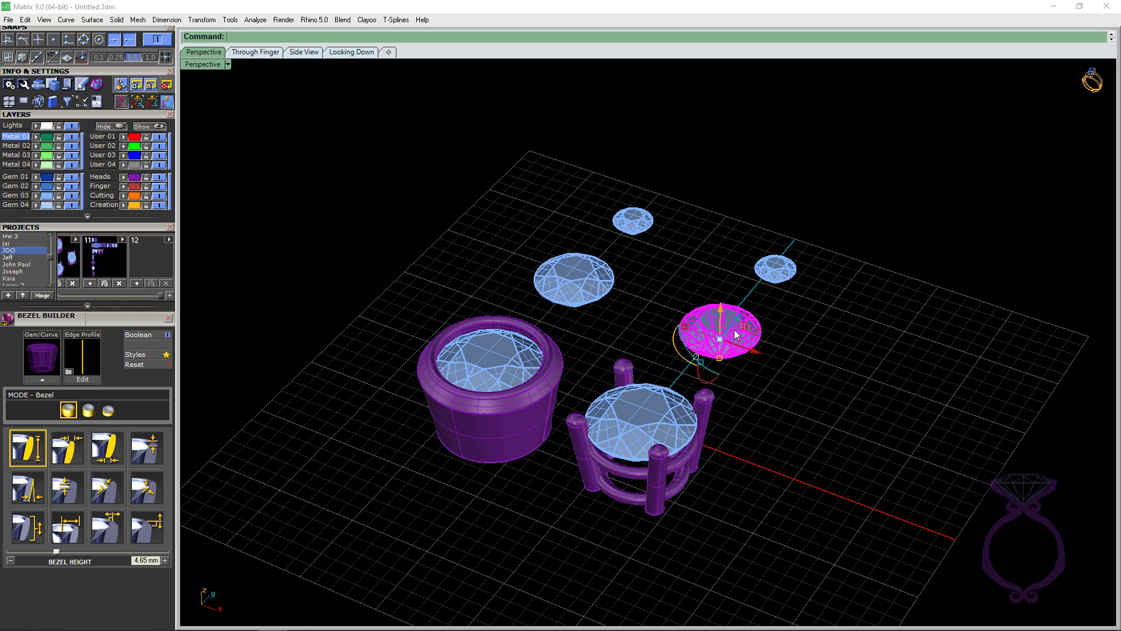
left_click(777, 281, "shift")
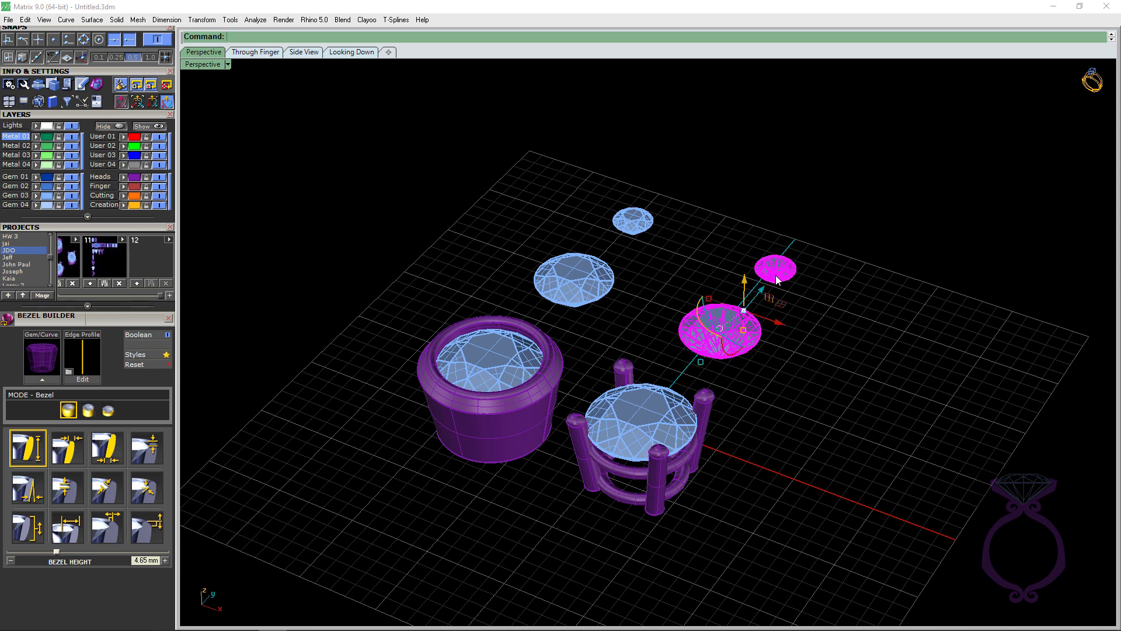
key("F6")
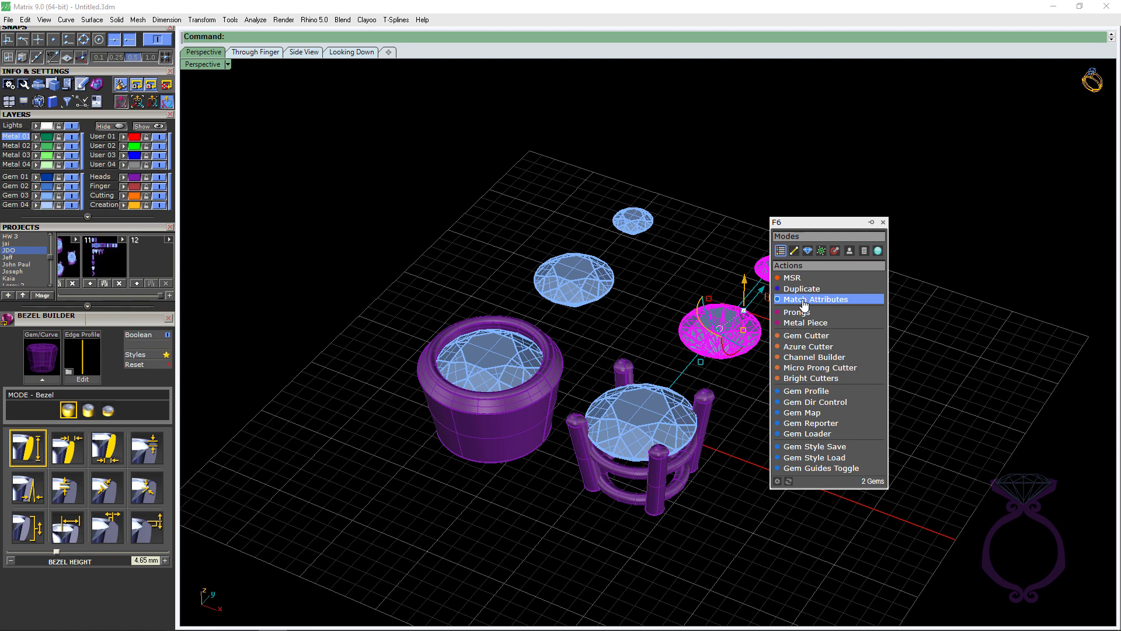
left_click(803, 300)
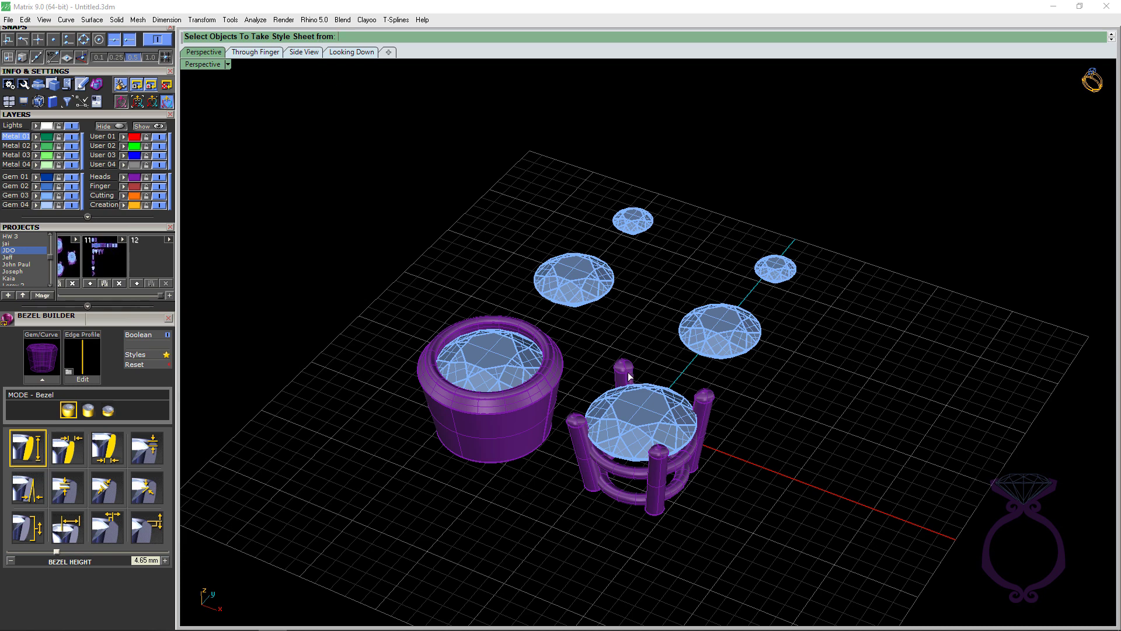
left_click(643, 420)
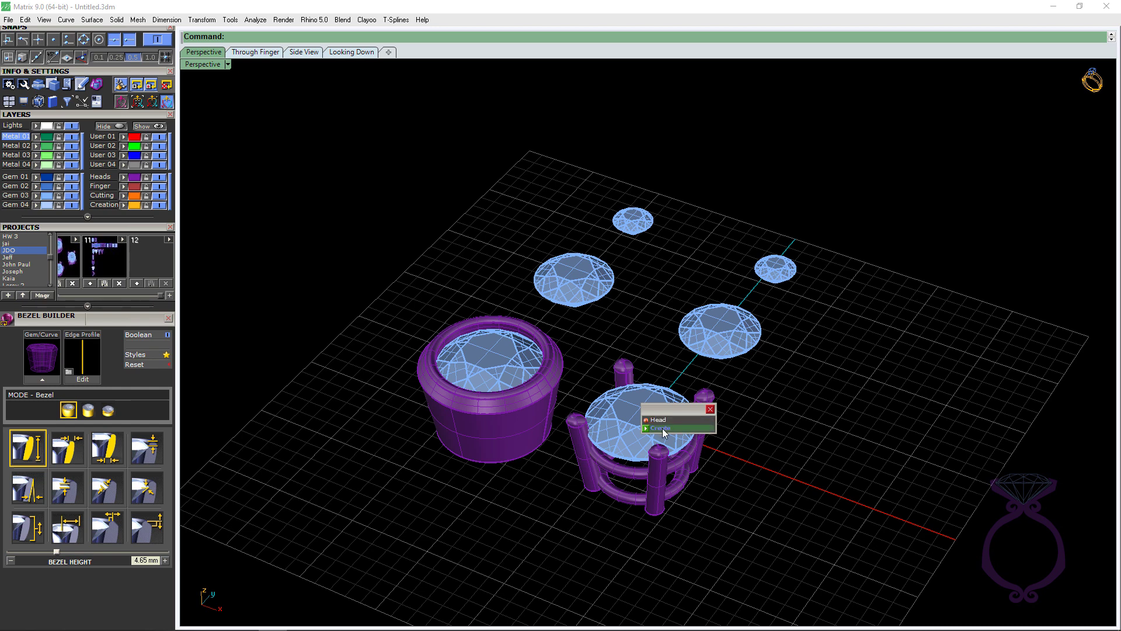
left_click(661, 428)
right_click_drag(797, 444, 717, 397)
scroll(625, 367, "up", 5)
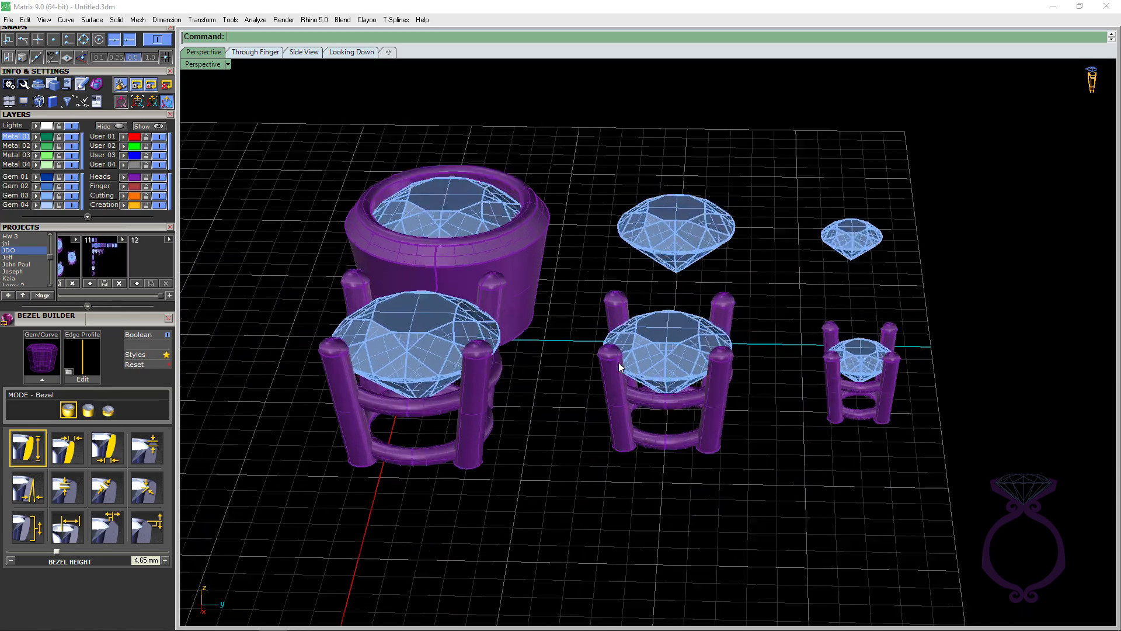
scroll(980, 366, "down", 5)
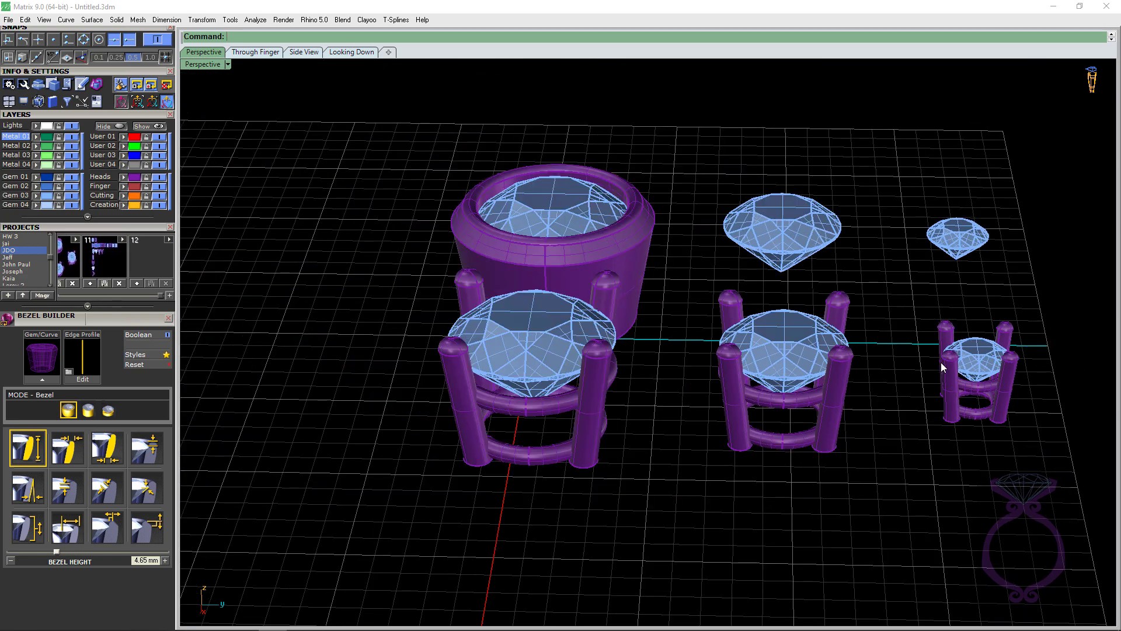
right_click_drag(841, 362, 882, 423)
scroll(868, 441, "down", 3)
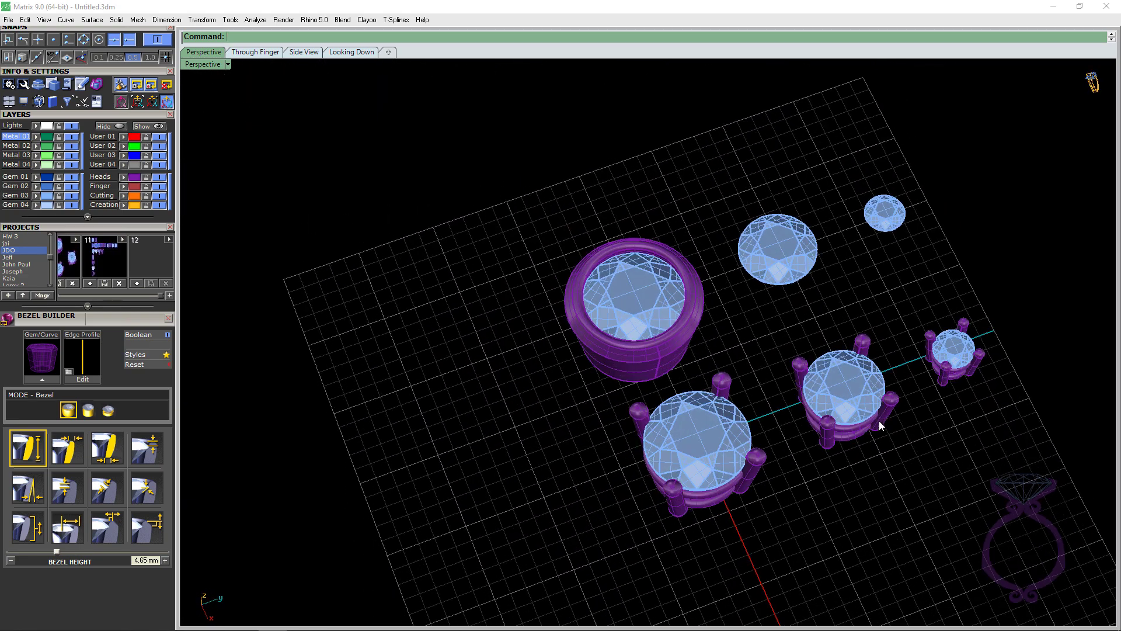
left_click(629, 278)
left_click(775, 252)
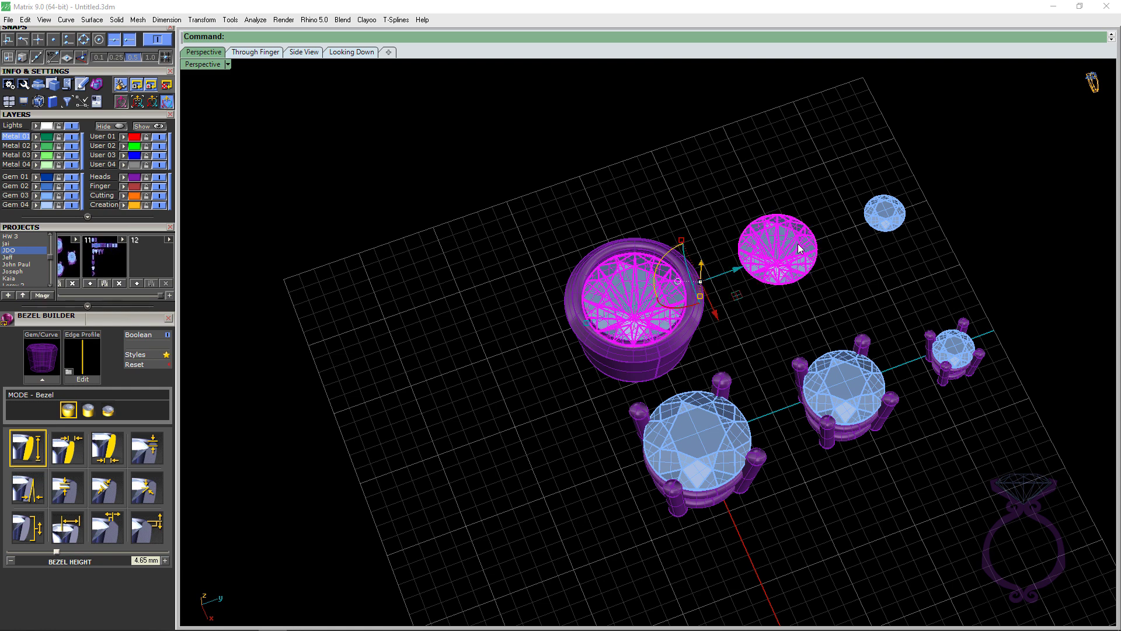
left_click(847, 322)
Step: Copy the bezel from the bezel-set gem onto the two remaining bare gems with Match Attributes
left_click(774, 256)
left_click(898, 224, "shift")
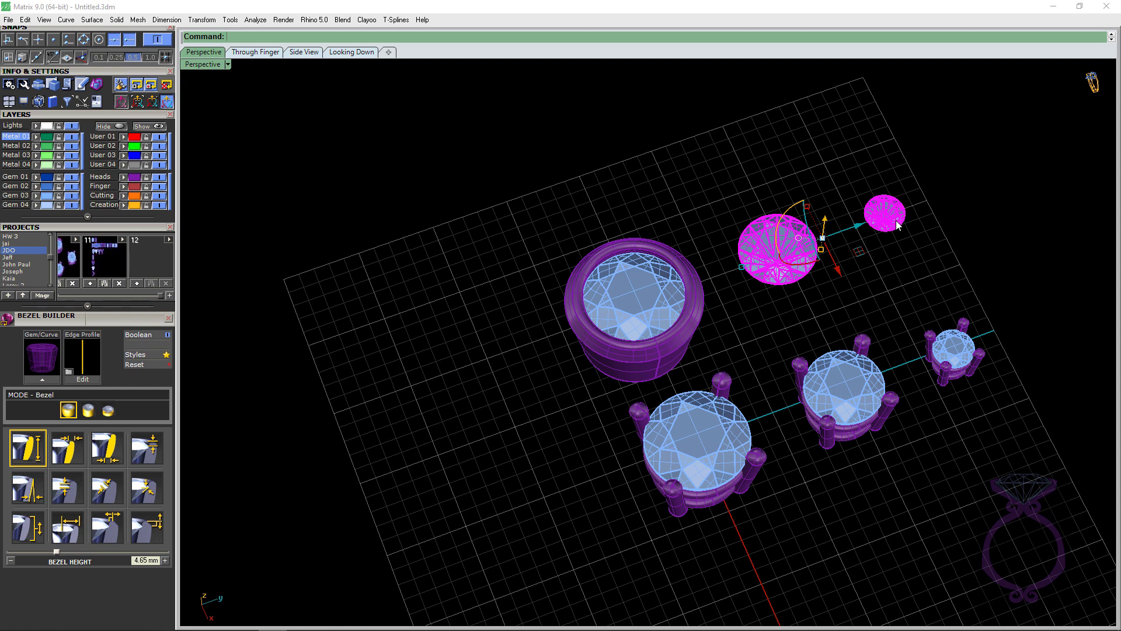
right_click(898, 224)
left_click(920, 243)
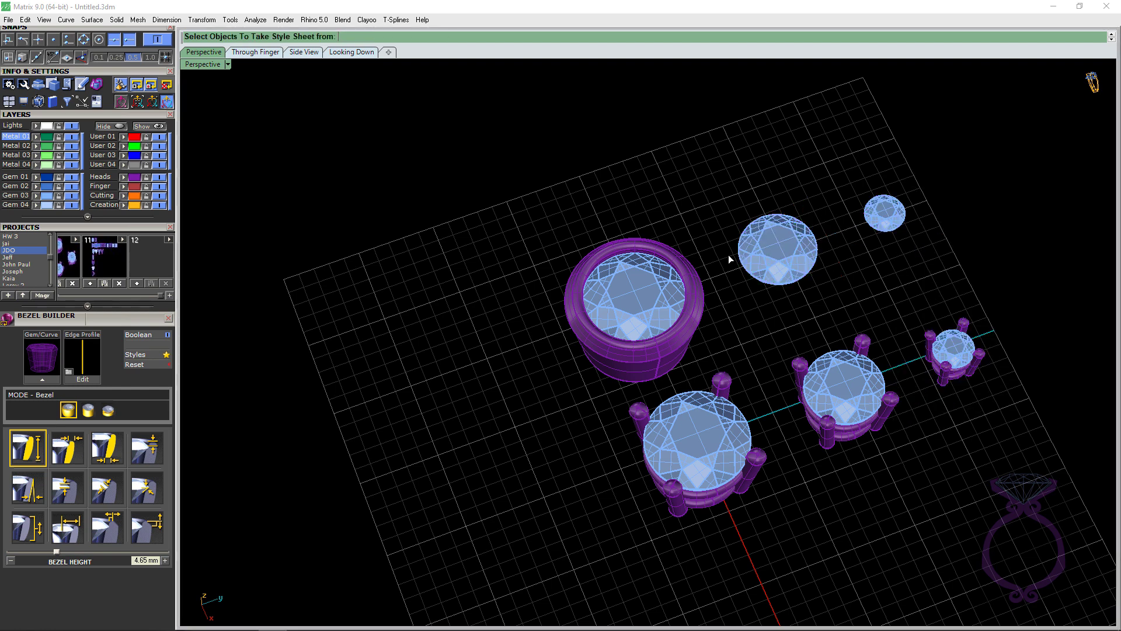
left_click(635, 297)
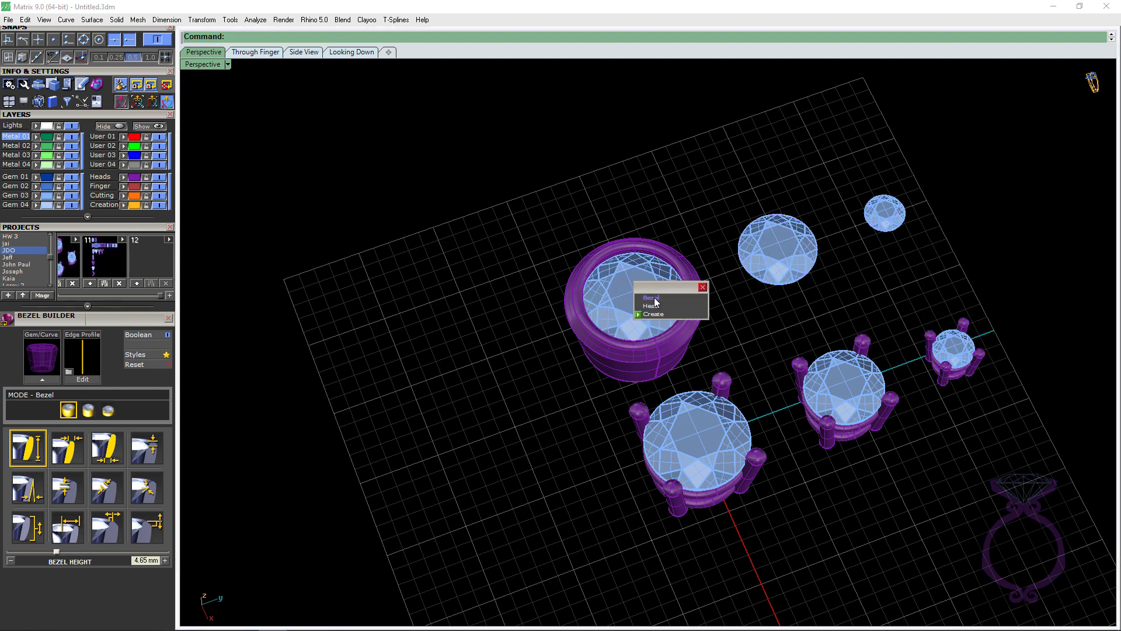
left_click(653, 298)
left_click(653, 314)
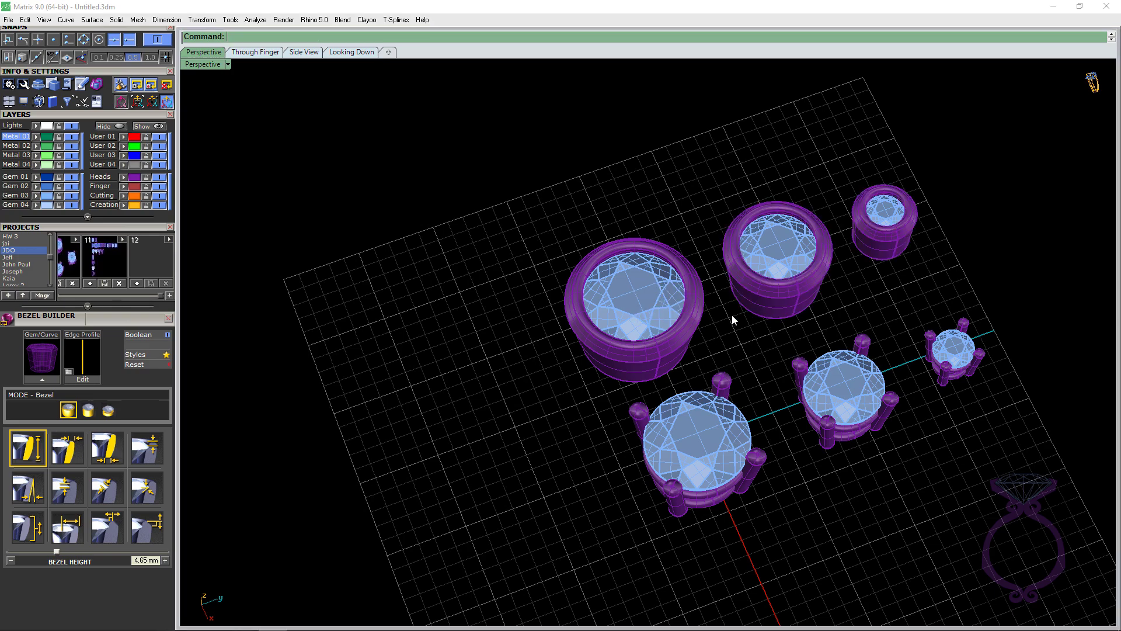
Step: Scale the gem in the largest bezel down to 5.3 by 5.3 mm with MSR
mouse_move(734, 320)
right_mouse_down()
mouse_move(745, 295)
mouse_move(783, 316)
mouse_move(721, 368)
mouse_move(720, 384)
mouse_move(732, 327)
right_mouse_up()
scroll(733, 319, "up", 6)
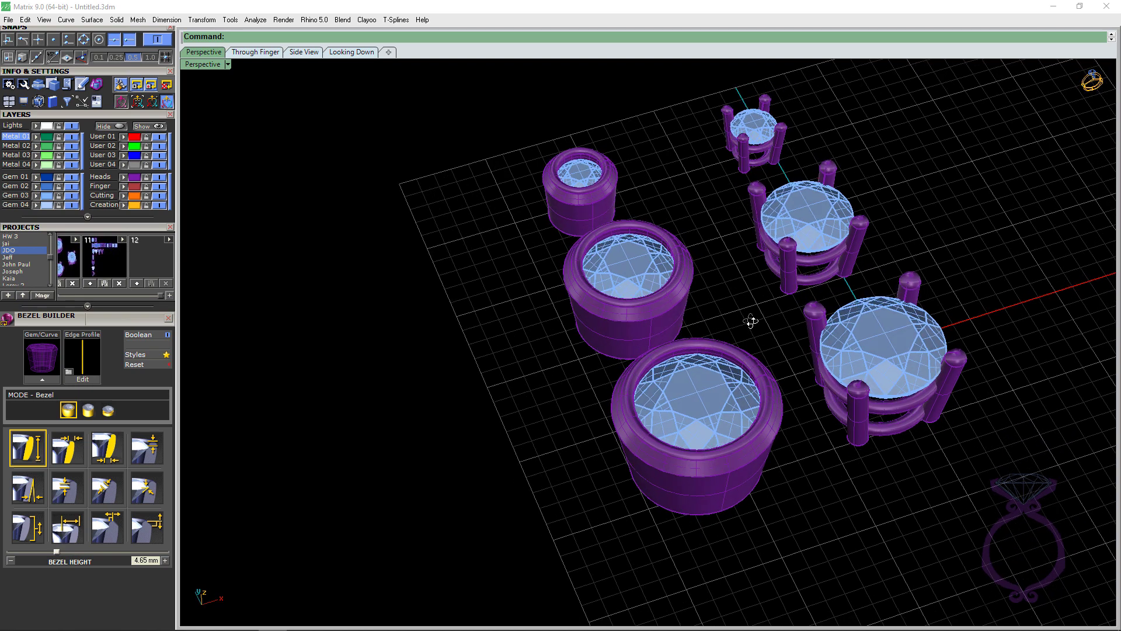
scroll(716, 354, "down", 4)
scroll(664, 277, "up", 7)
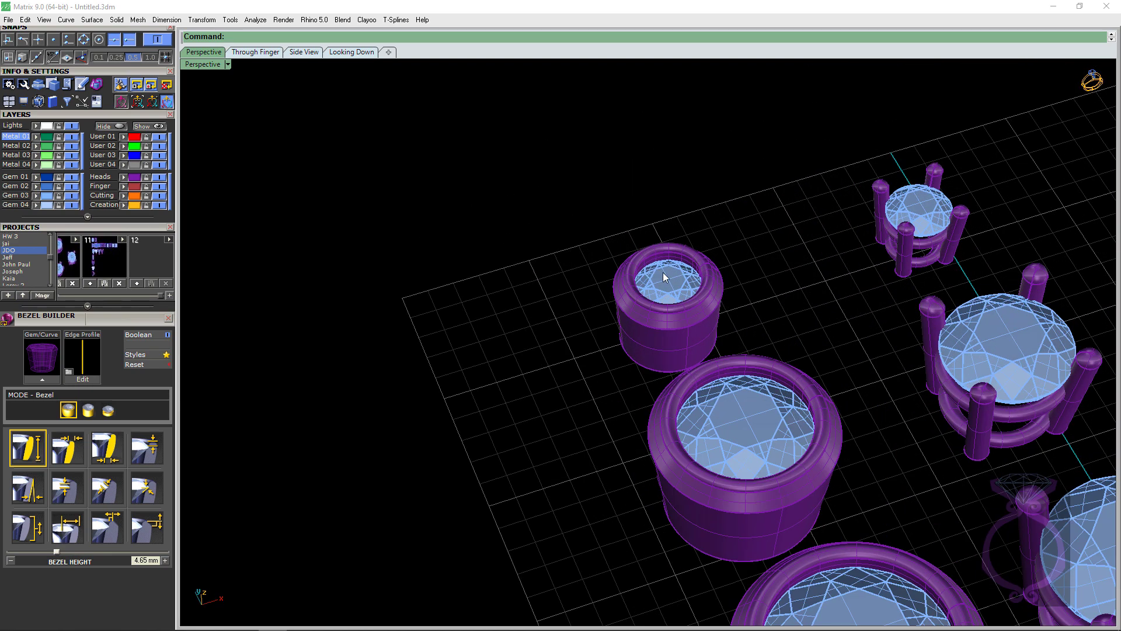
left_click(664, 277)
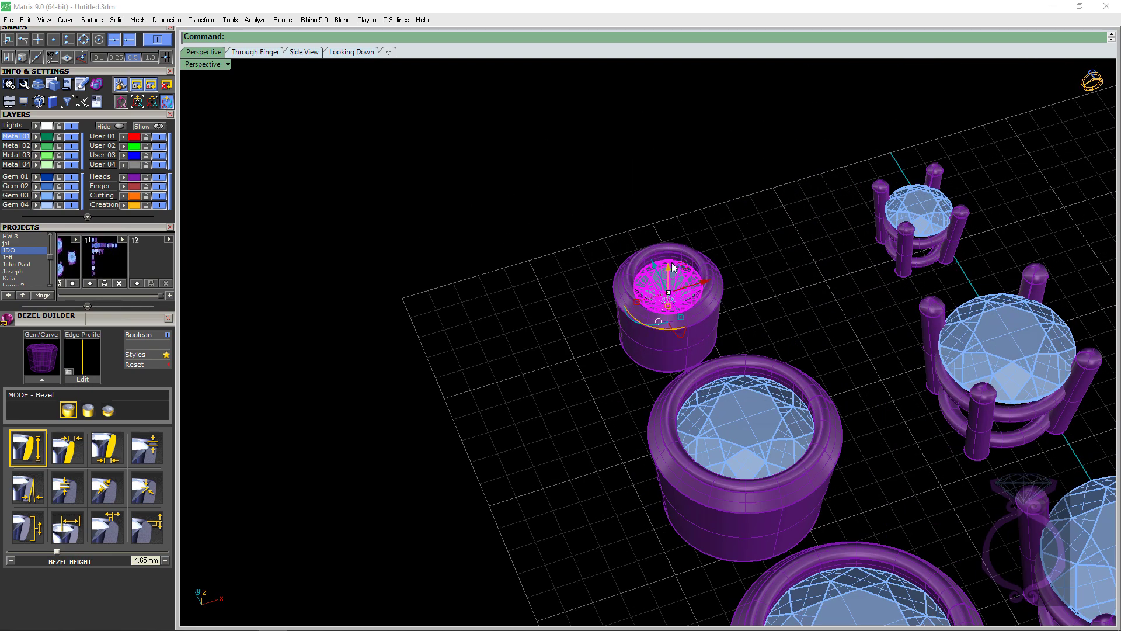
scroll(673, 267, "down", 5)
left_click(735, 416)
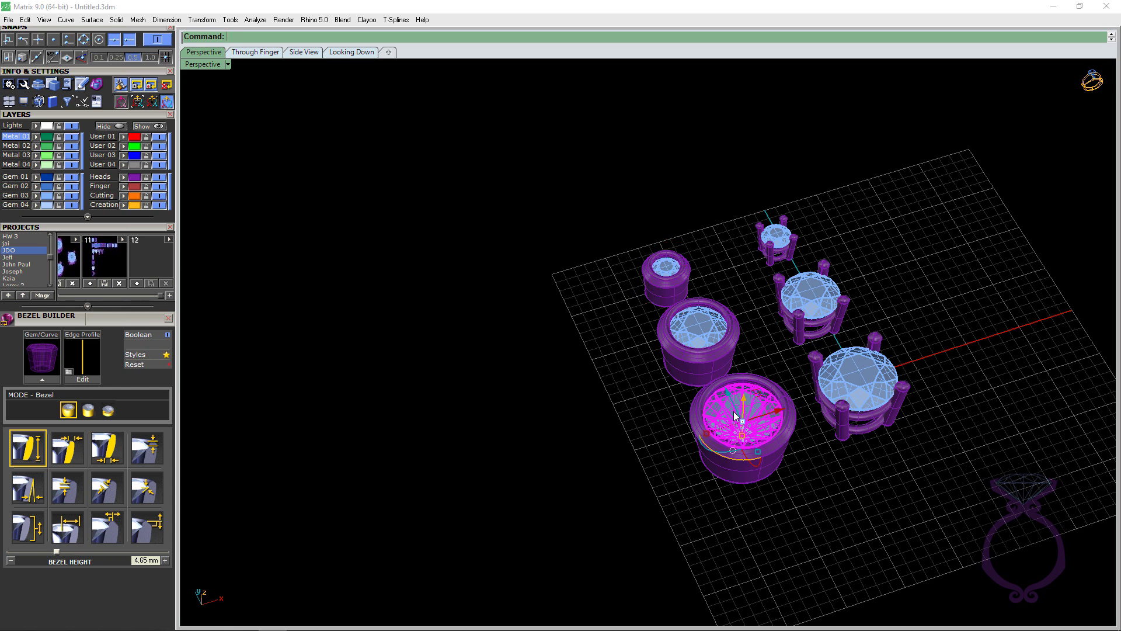
key("F6")
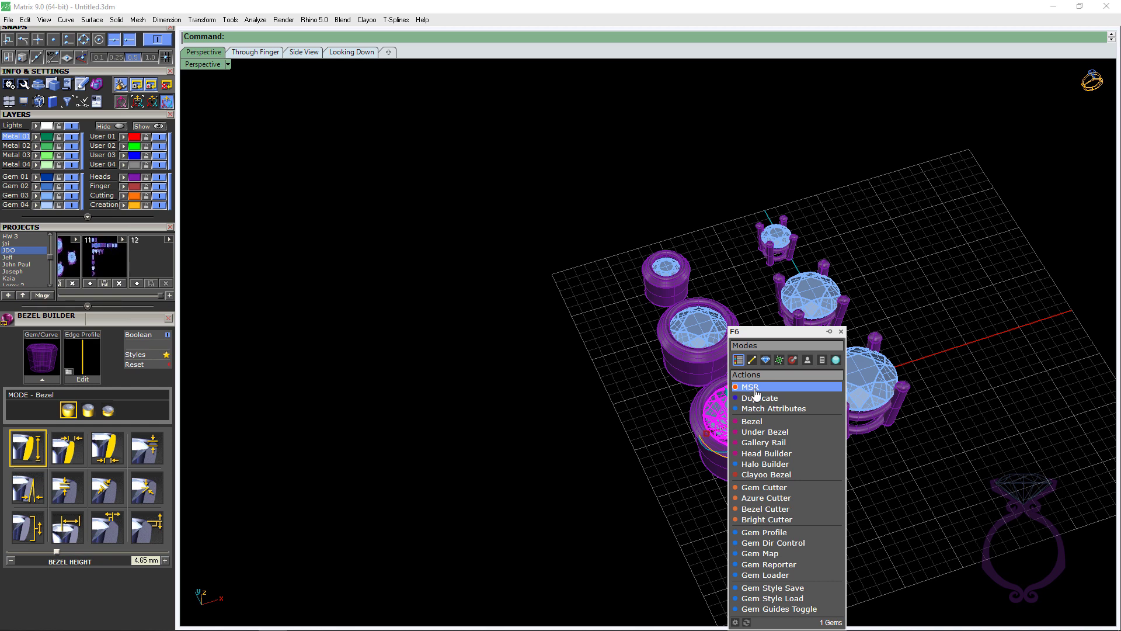
left_click(753, 388)
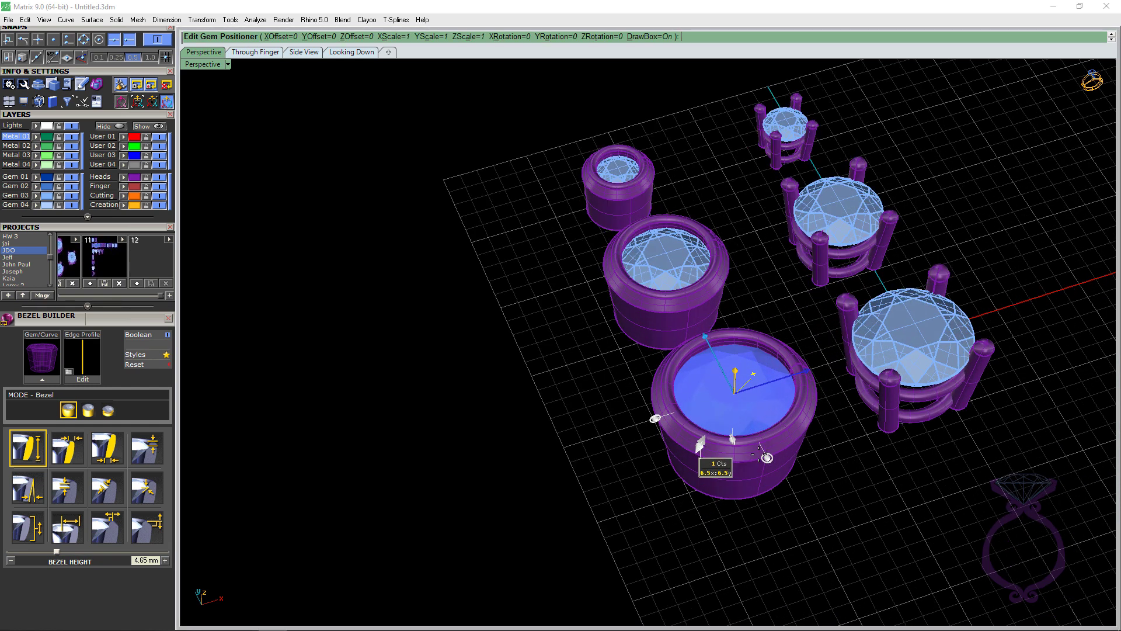
left_click_drag(684, 446, 696, 431)
key("Return")
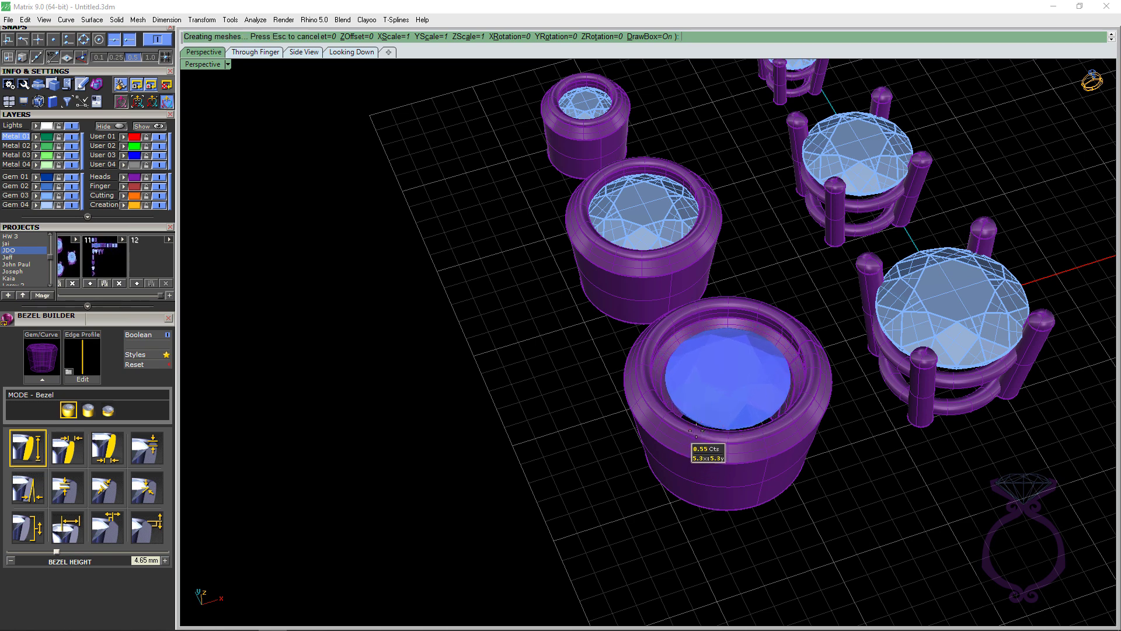
Step: Scale the same bezel-set gem up with MSR until it is clearly larger than the gem in the neighbouring prong head
left_click(712, 398)
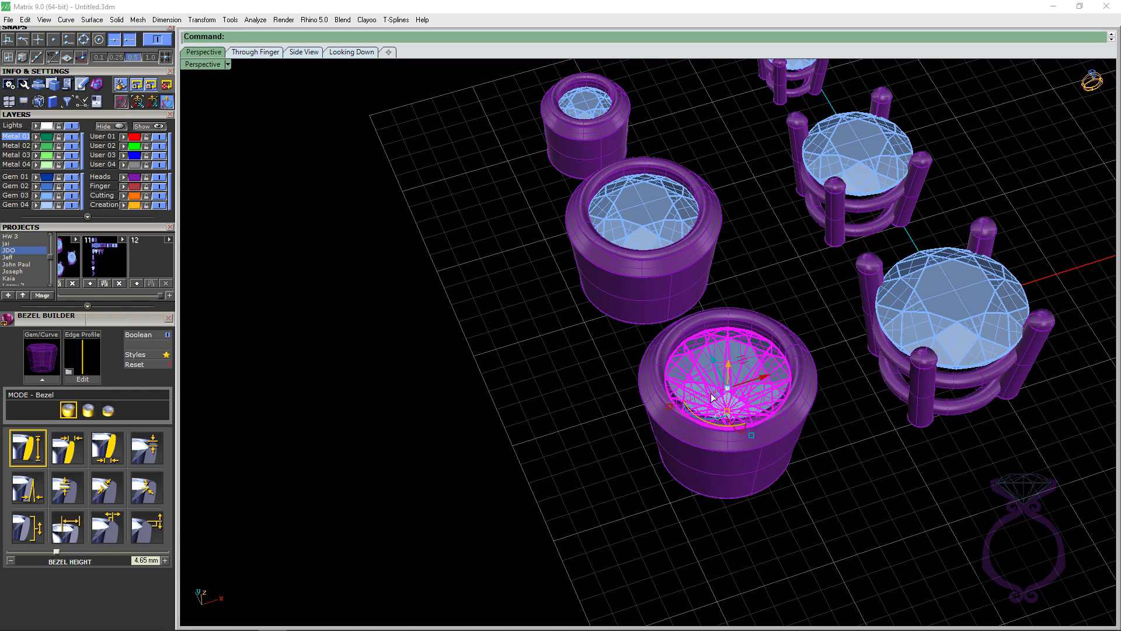
right_click(712, 397)
left_click(713, 397)
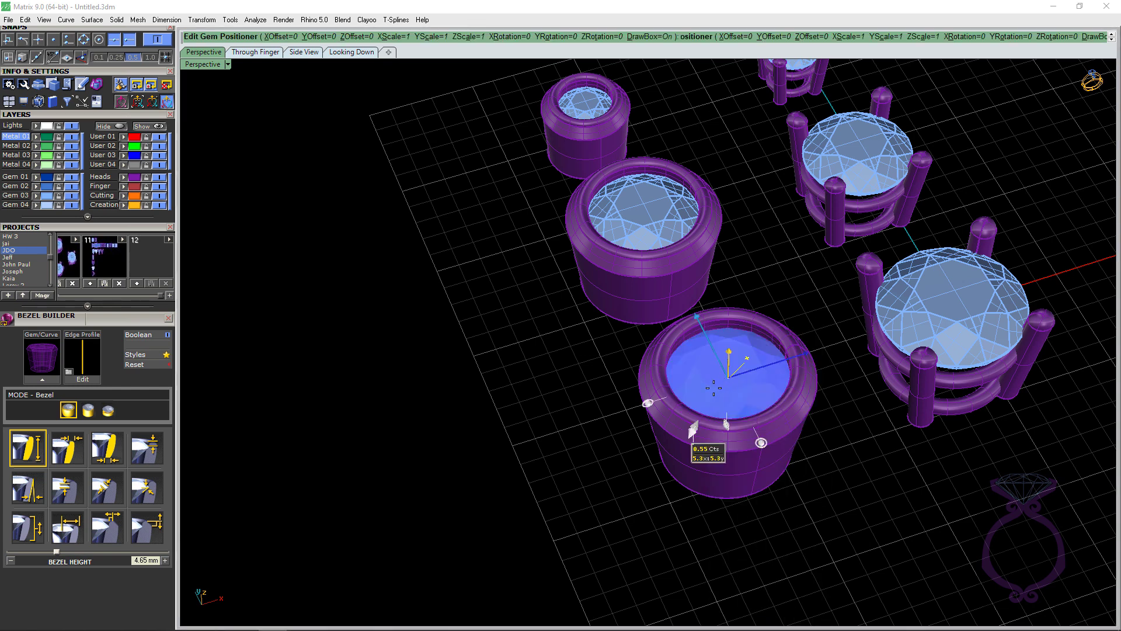
left_click_drag(691, 432, 658, 476)
key("Return")
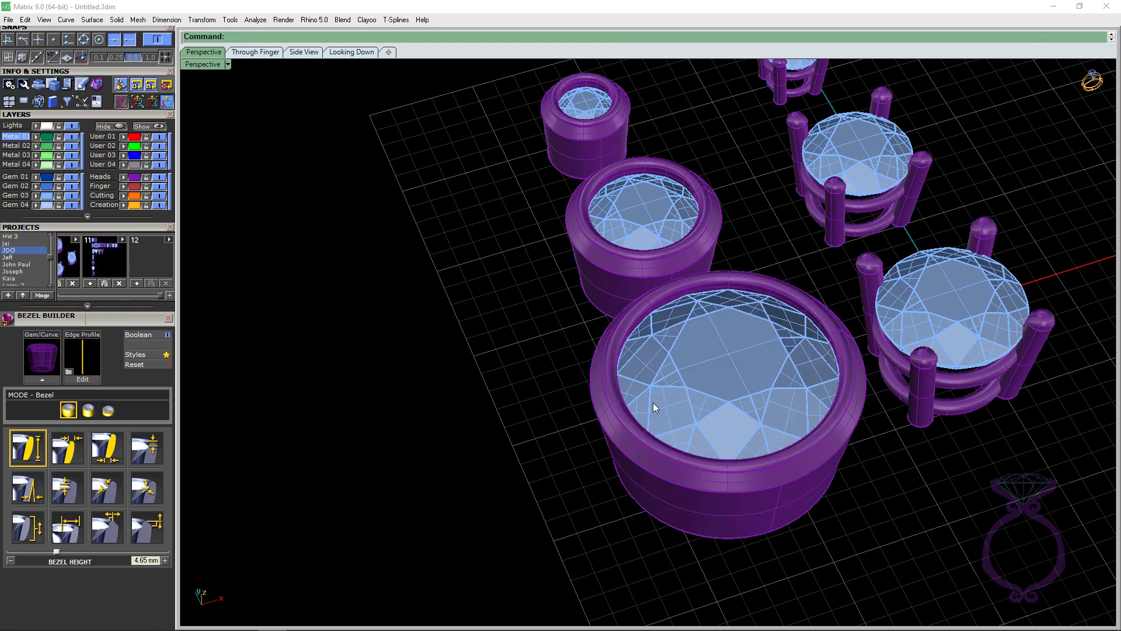
Step: Scale the gem in the largest prong head down by about a fifth with MSR
scroll(621, 395, "down", 3)
left_click(854, 339)
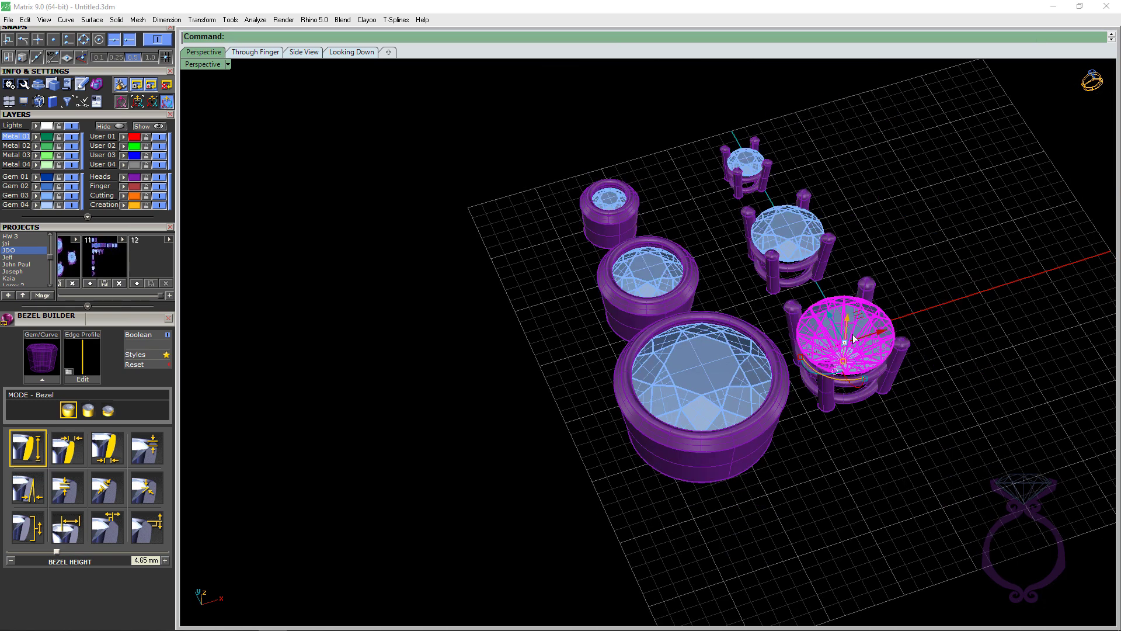
key("F6")
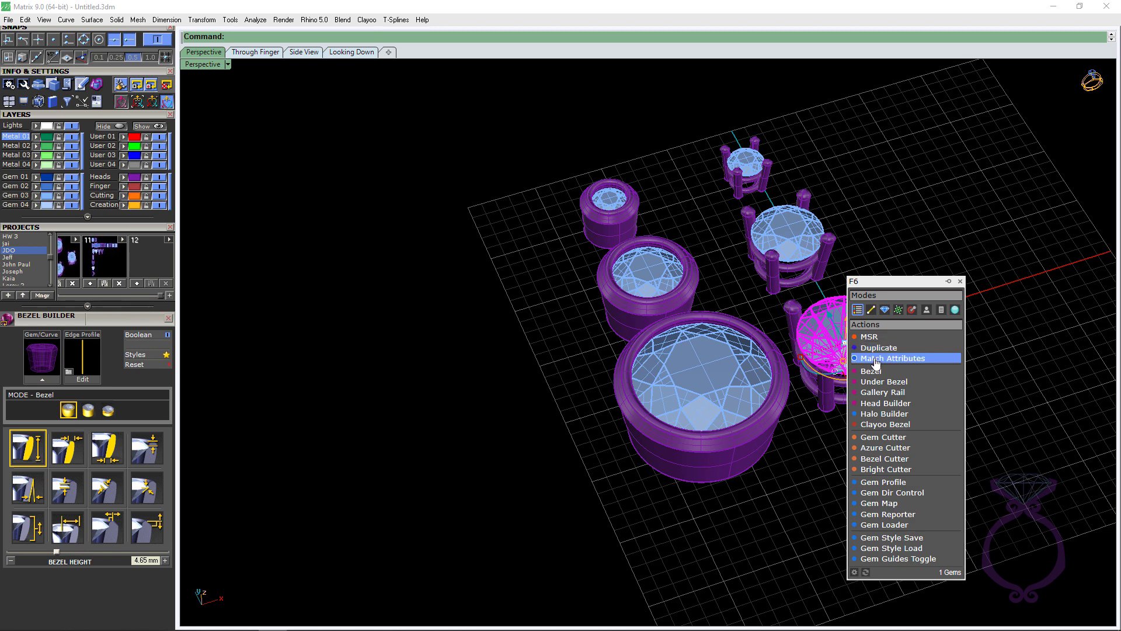
left_click(869, 336)
scroll(857, 387, "up", 3)
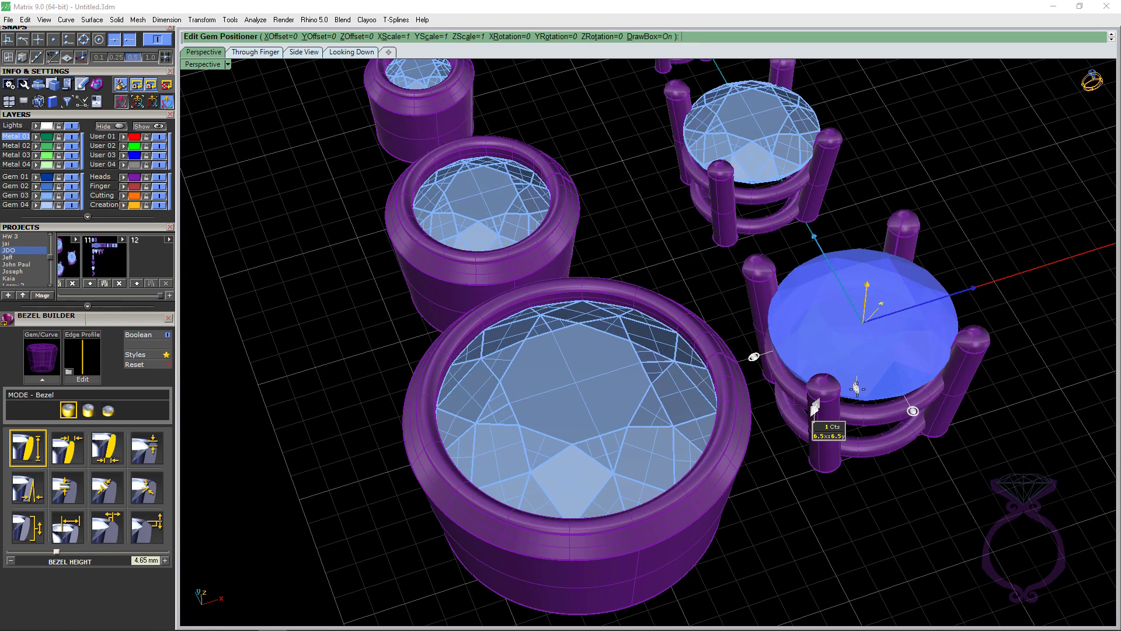
left_click_drag(815, 407, 825, 387)
right_click(826, 387)
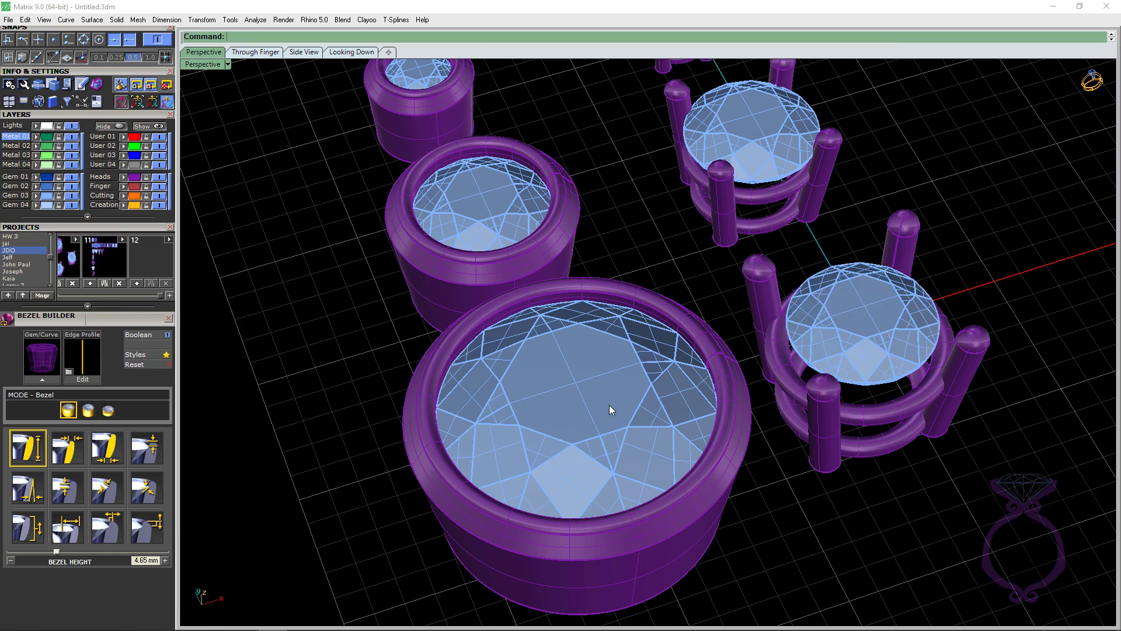
Step: Scale the gem in the smallest bezel up by about a third with MSR
scroll(572, 391, "down", 3)
right_click_drag(572, 391, 494, 333)
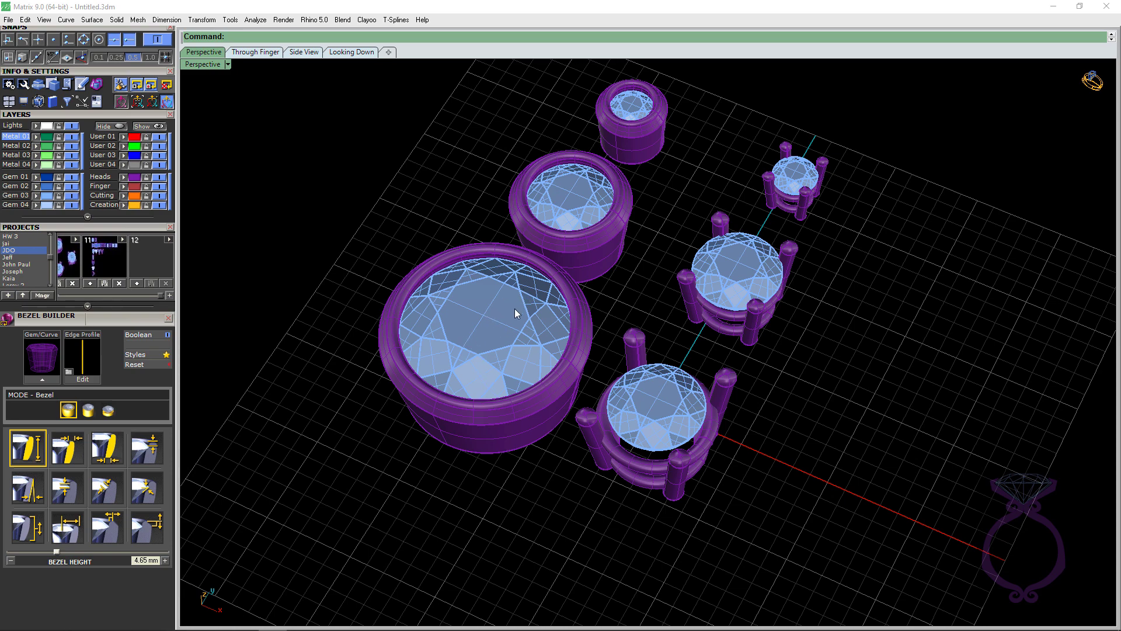
right_click_drag(556, 295, 483, 270)
scroll(483, 270, "up", 3)
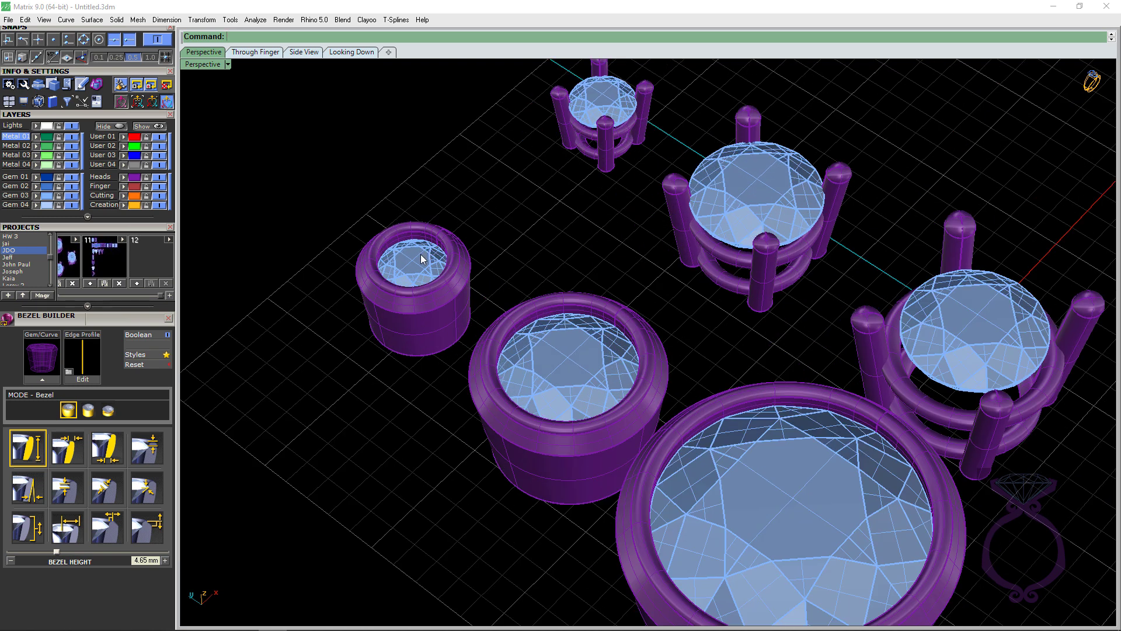
left_click(422, 258)
middle_click(422, 258)
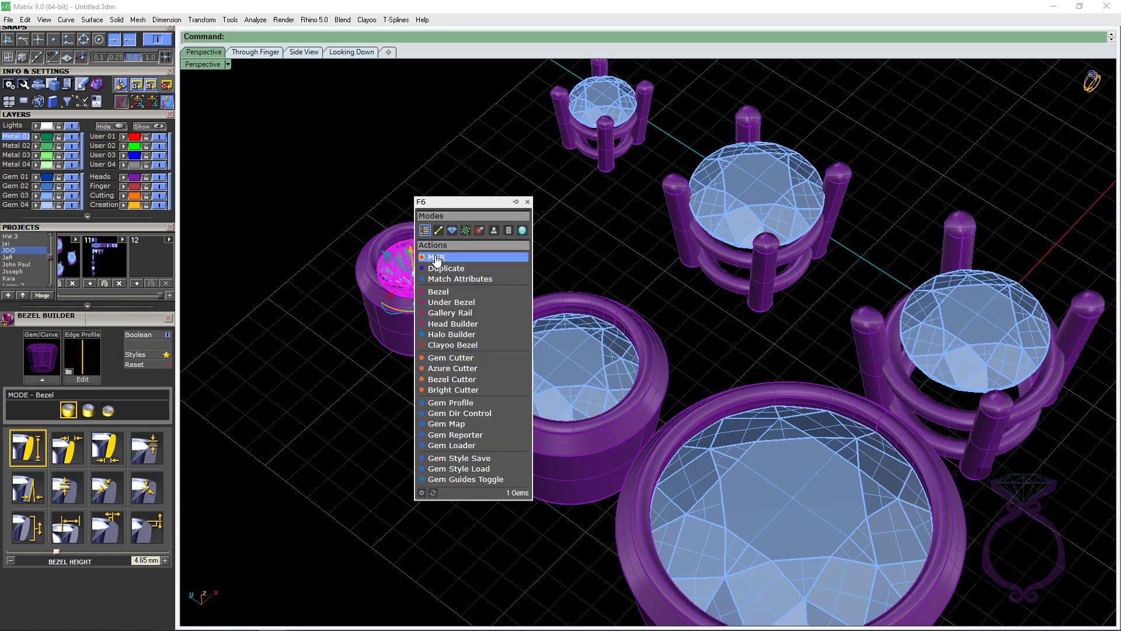
left_click(432, 253)
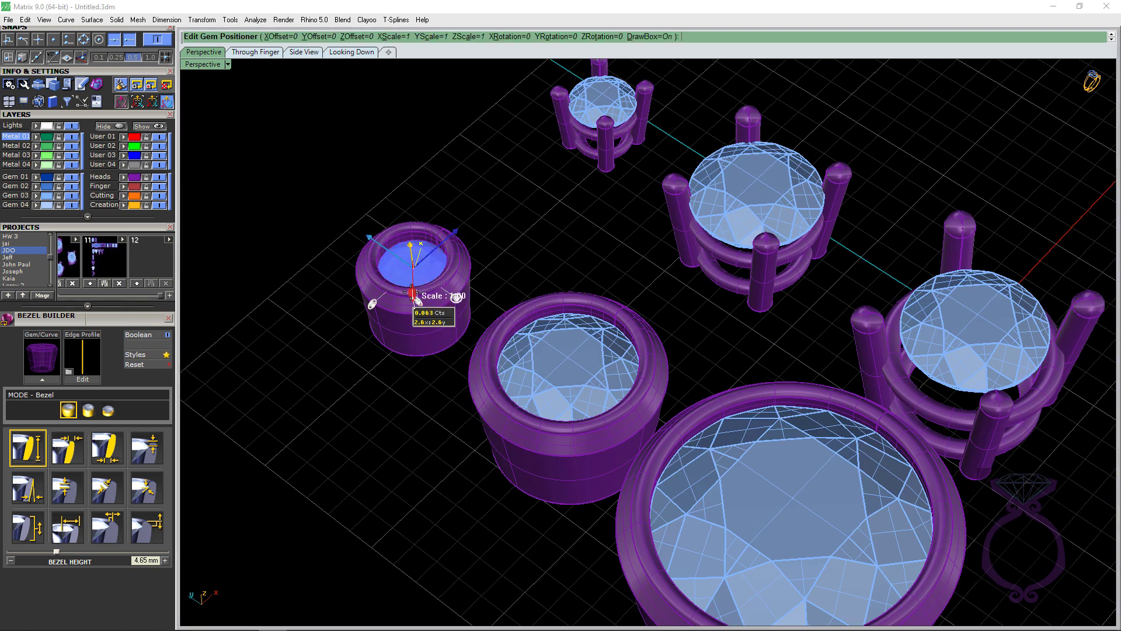
left_click_drag(416, 301, 414, 309)
right_click(415, 300)
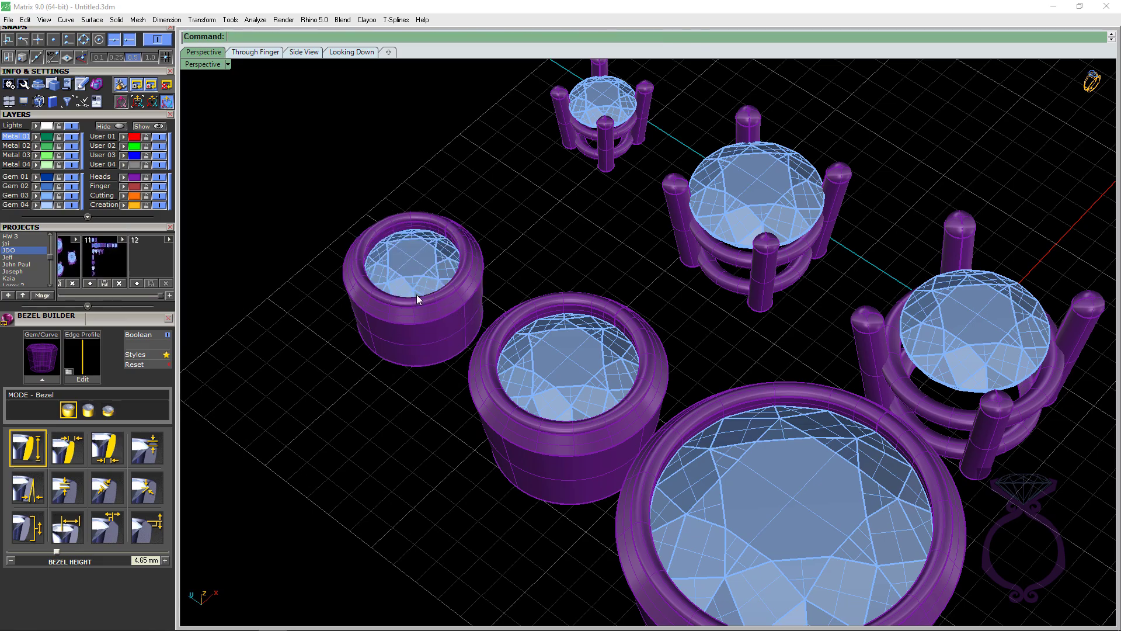
scroll(495, 292, "down", 5)
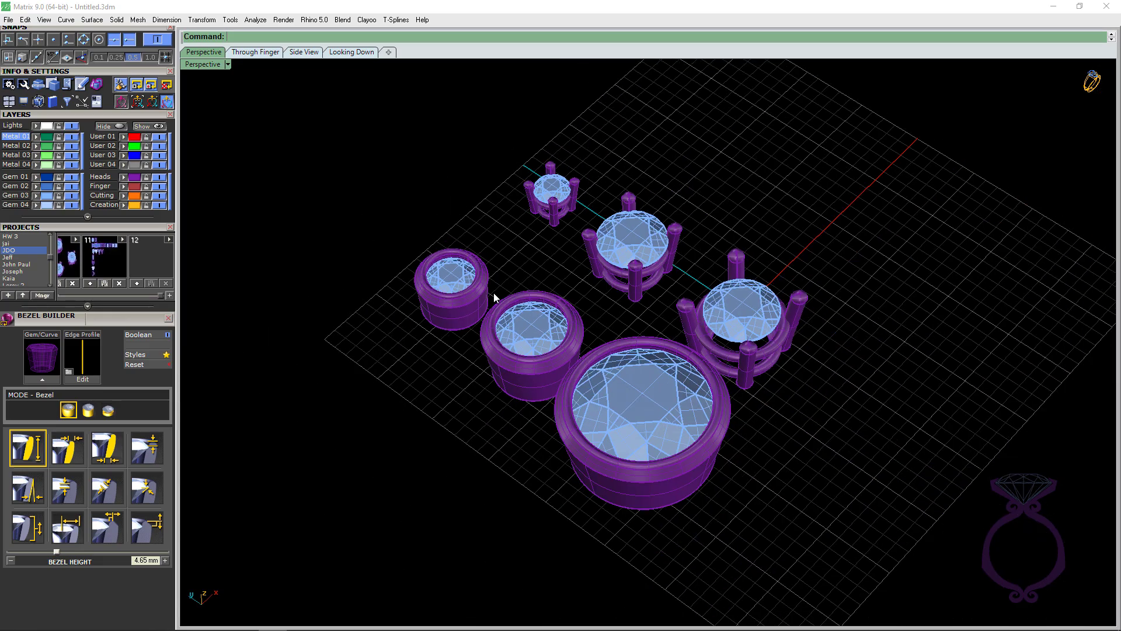
Step: Delete all the set gems with their heads and bezels, and load version 11 of the selected project
right_click_drag(546, 314, 423, 317)
right_click_drag(564, 336, 622, 333)
scroll(551, 334, "down", 2)
left_click_drag(790, 137, 386, 586)
key("Delete")
key("ctrl+z")
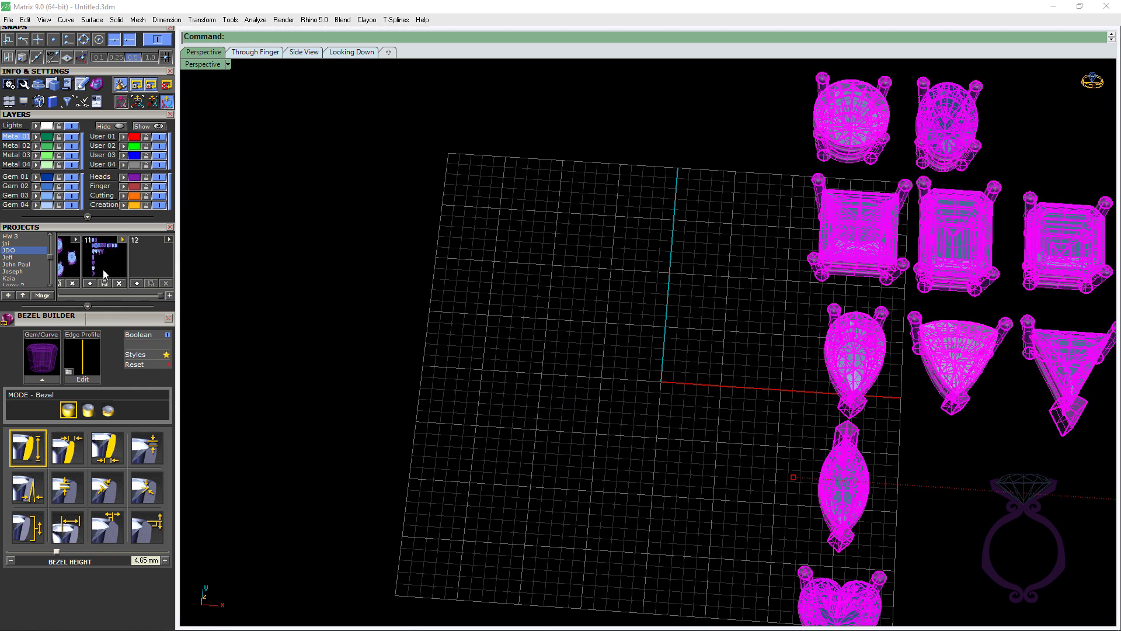
right_click_drag(399, 426, 367, 380)
scroll(460, 528, "up", 2)
scroll(461, 527, "up", 2)
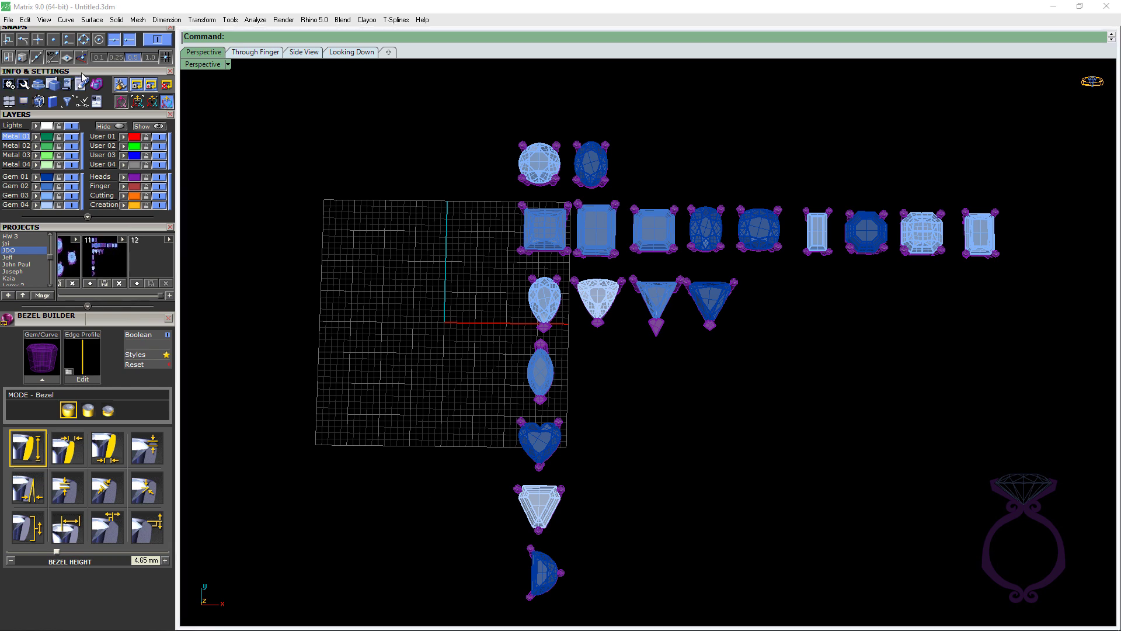
Step: Open the Gem Loader and display its gem shape choices
left_click_drag(81, 71, 74, 188)
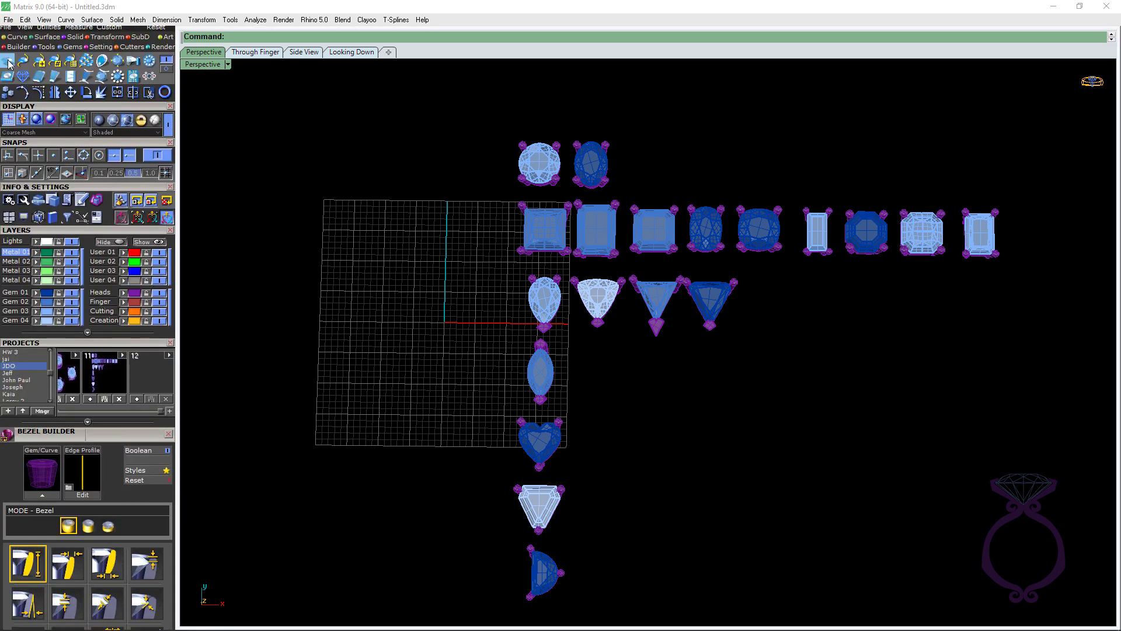
left_click(8, 61)
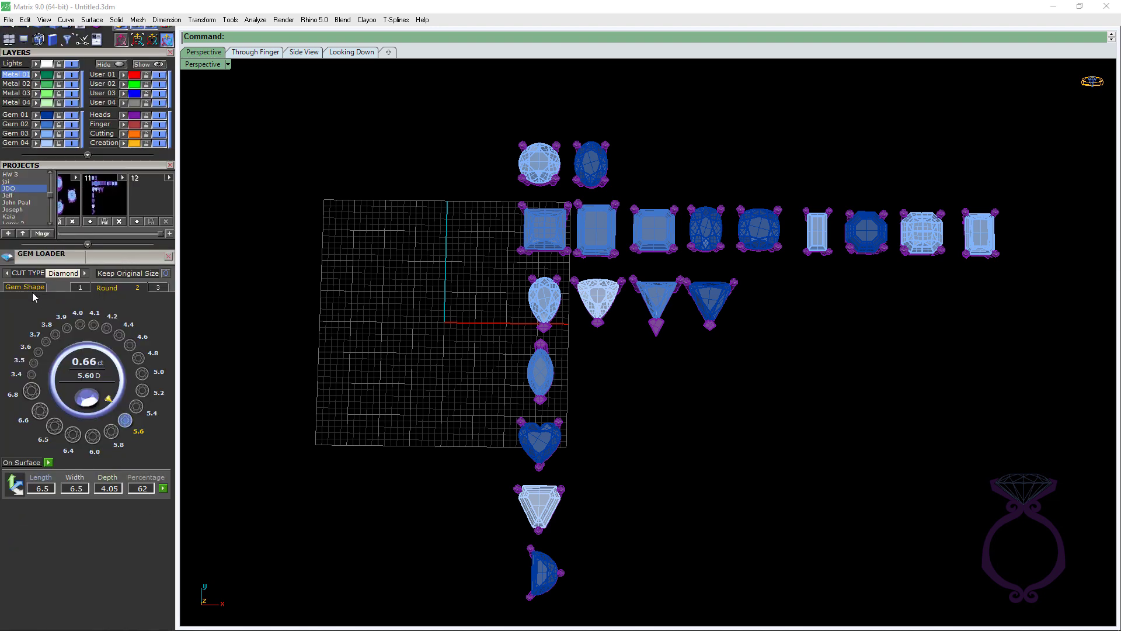
left_click(29, 289)
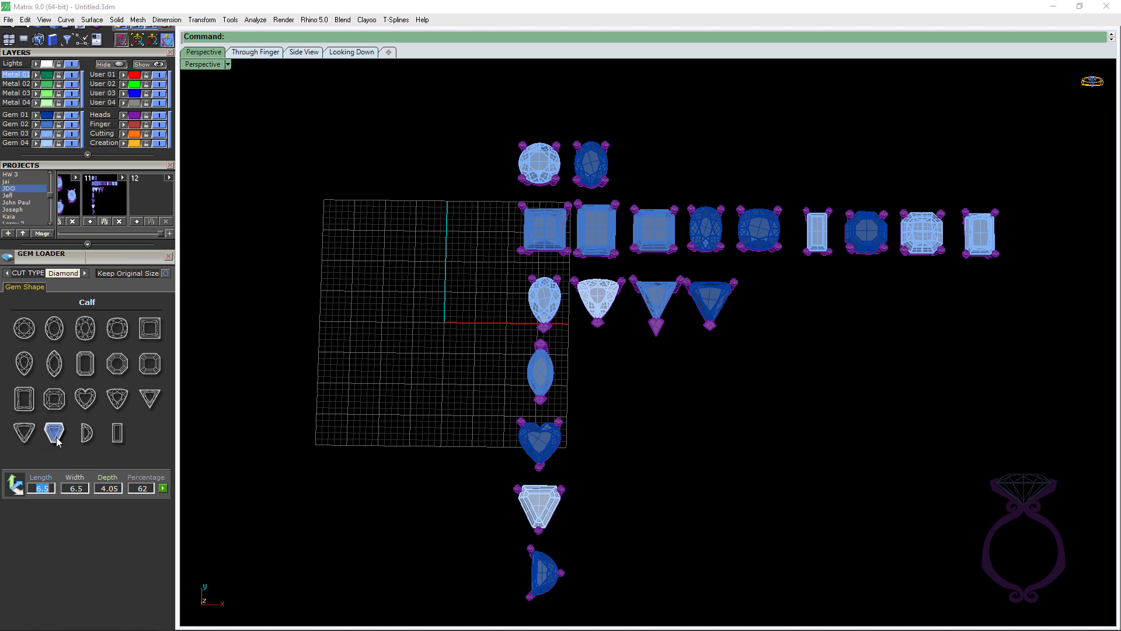
Step: Examine how the prong heads fit each gem shape in the layout, up close and from several angles
right_click_drag(635, 481, 610, 417)
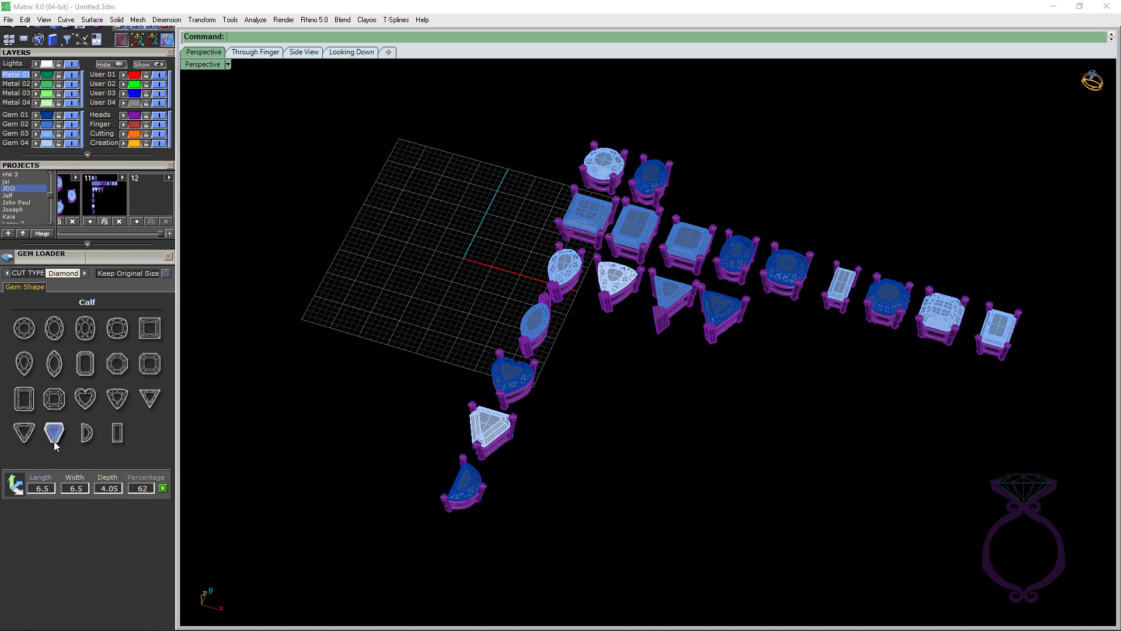
right_click_drag(512, 451, 523, 197)
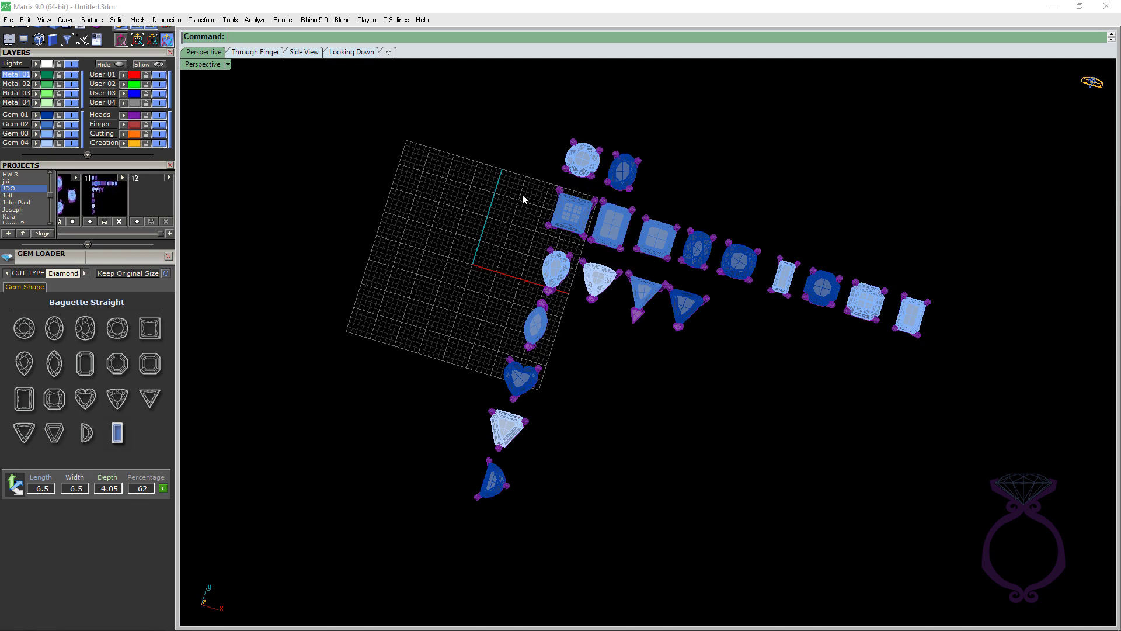
mouse_move(553, 215)
right_mouse_down()
mouse_move(554, 187)
mouse_move(561, 209)
right_mouse_up()
scroll(566, 171, "up", 8)
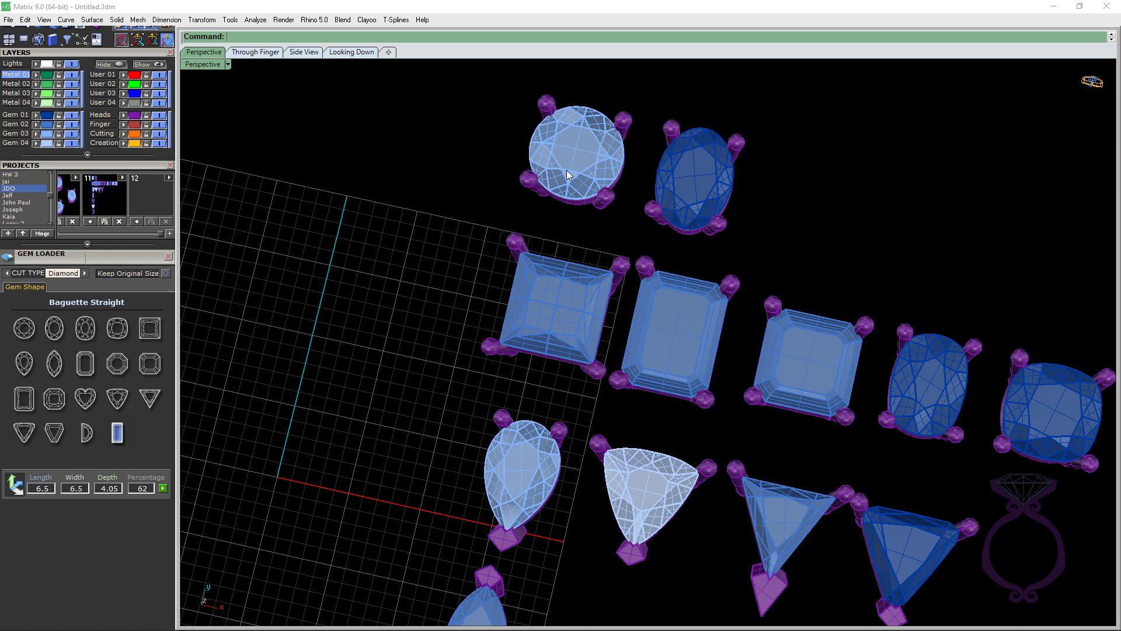
right_click_drag(566, 170, 566, 151)
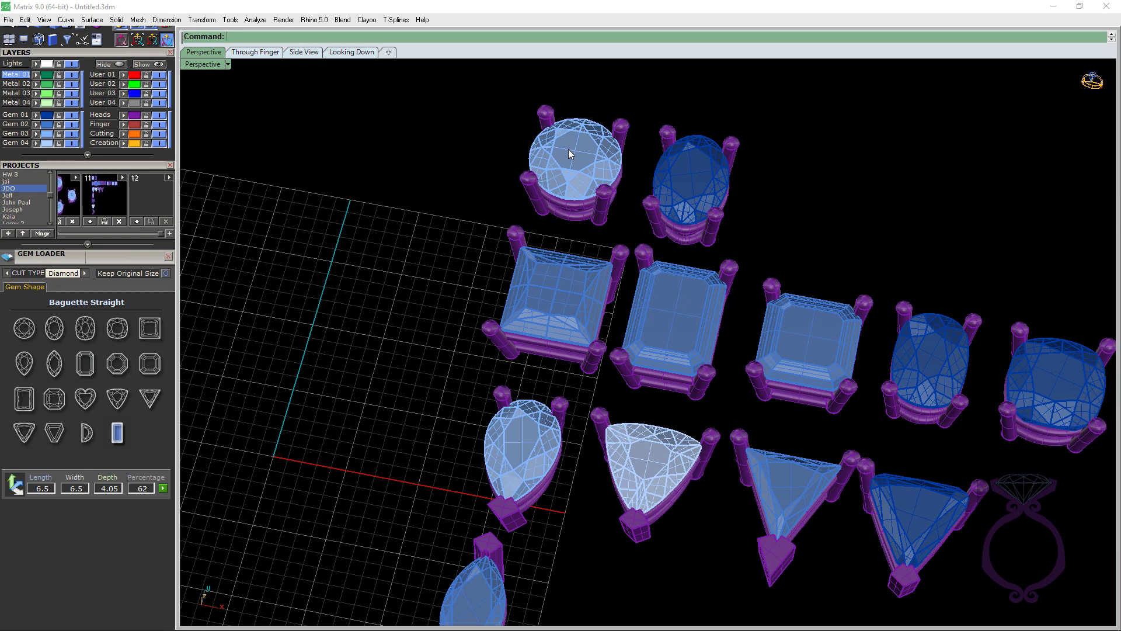
scroll(569, 149, "down", 2)
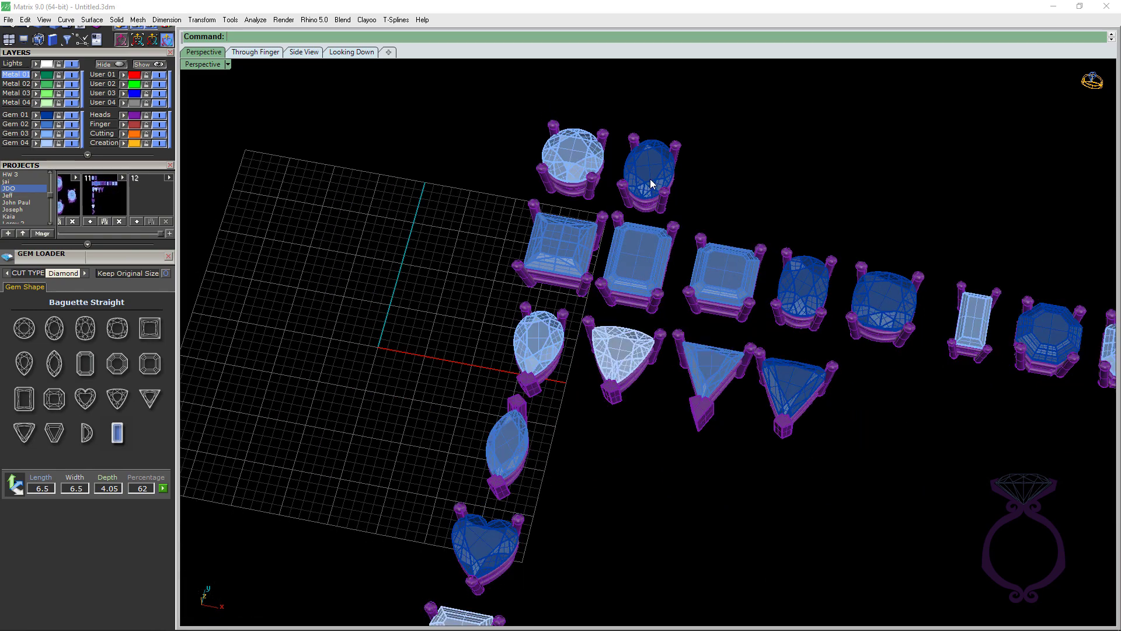
scroll(646, 175, "up", 2)
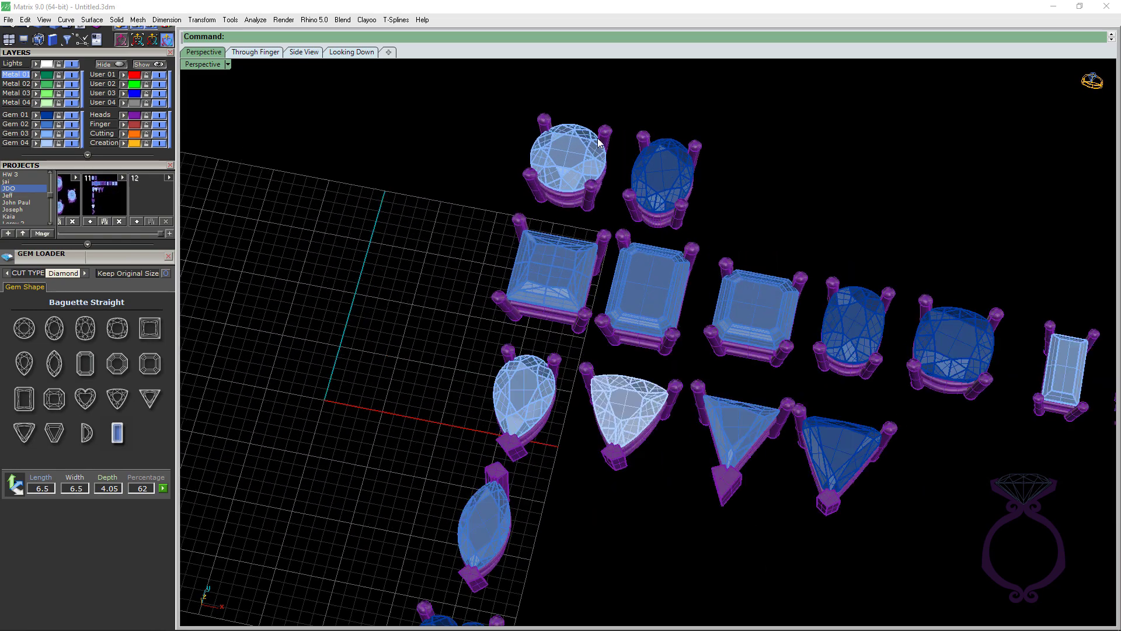
scroll(598, 142, "up", 1)
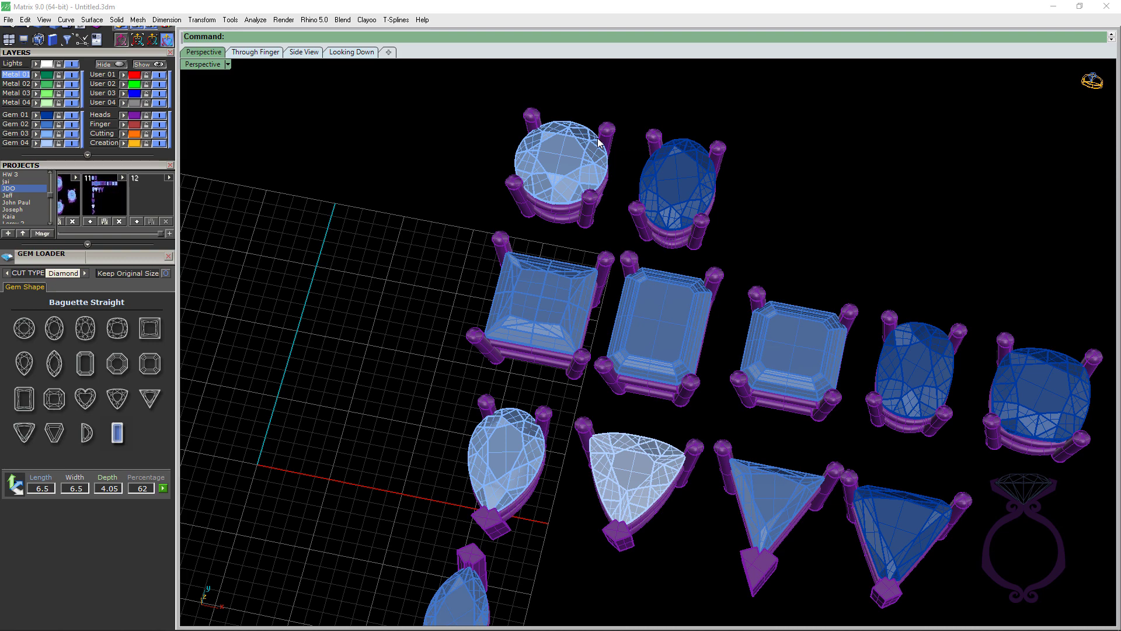
mouse_move(584, 215)
right_mouse_down()
mouse_move(590, 181)
mouse_move(576, 202)
right_mouse_up()
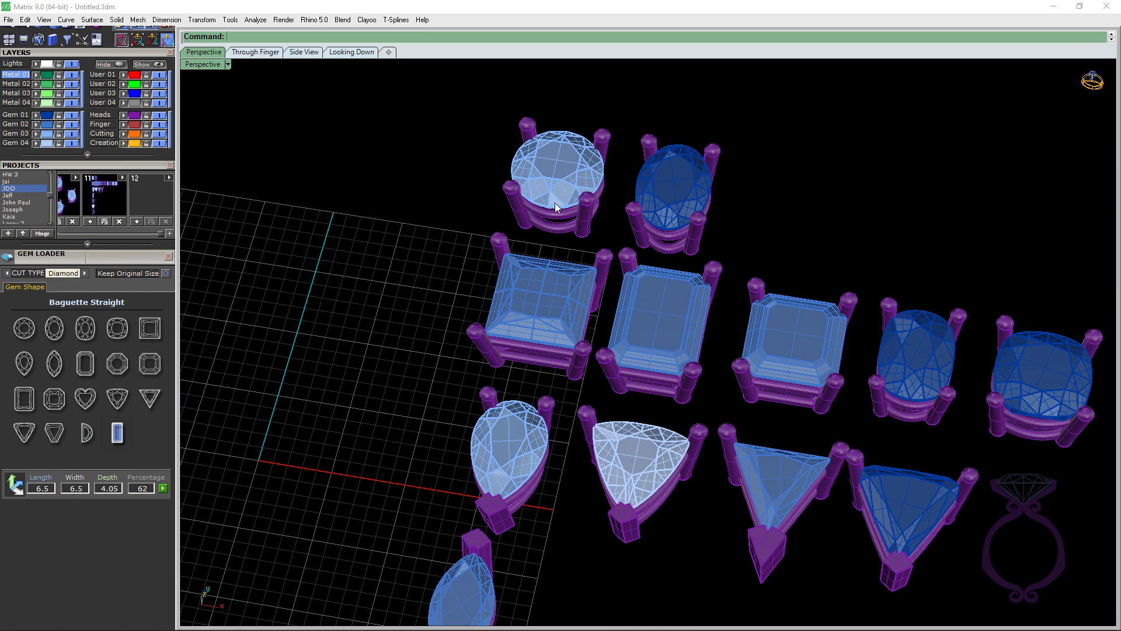
Step: Delete the oval gem's prong head and create a new one with Match Attributes, taking the style from the round gem
left_click(640, 233)
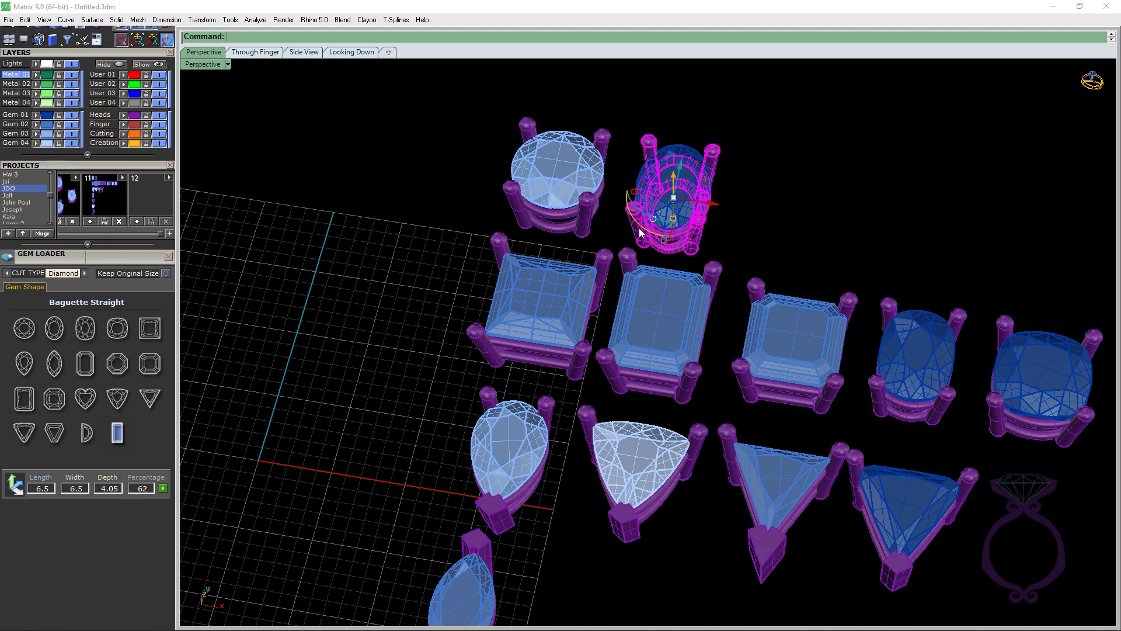
key("Delete")
left_click(663, 197)
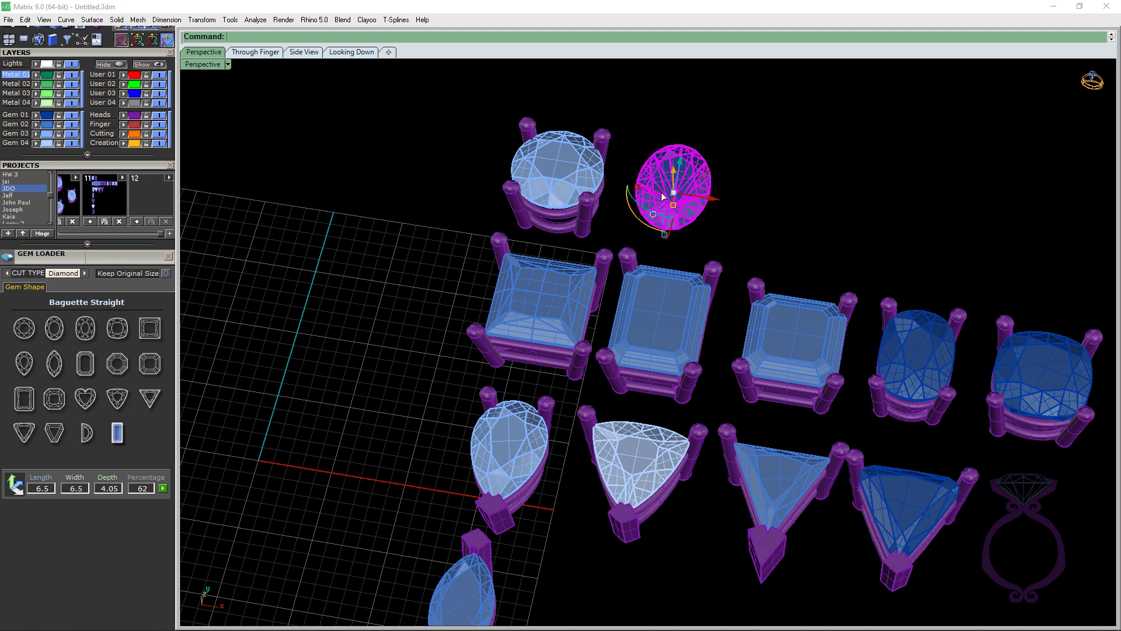
key("F6")
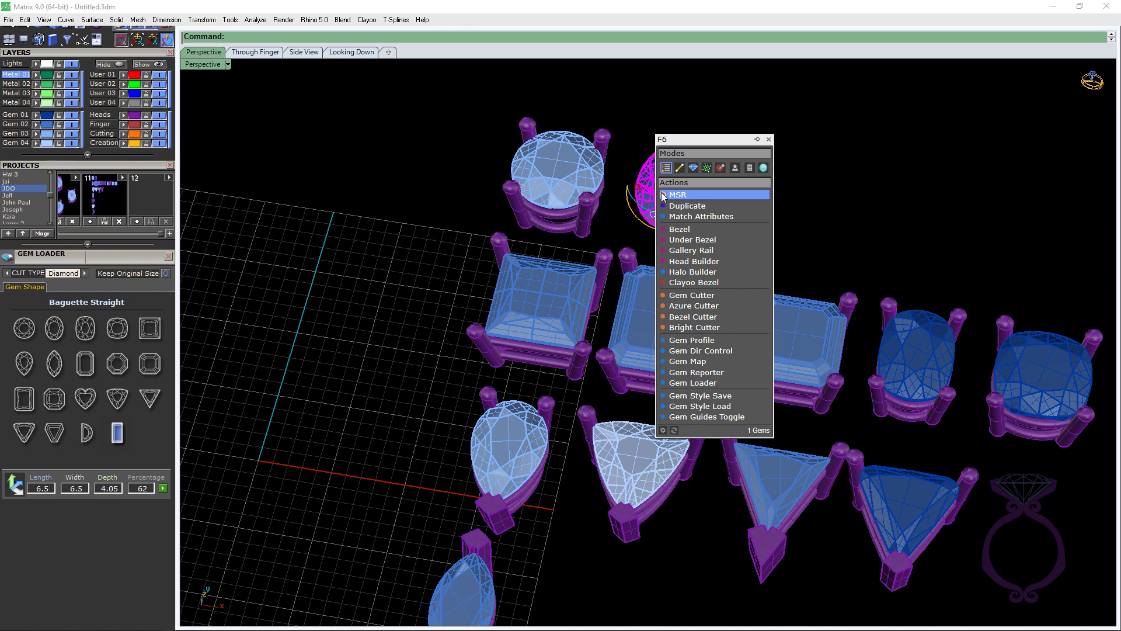
left_click(686, 217)
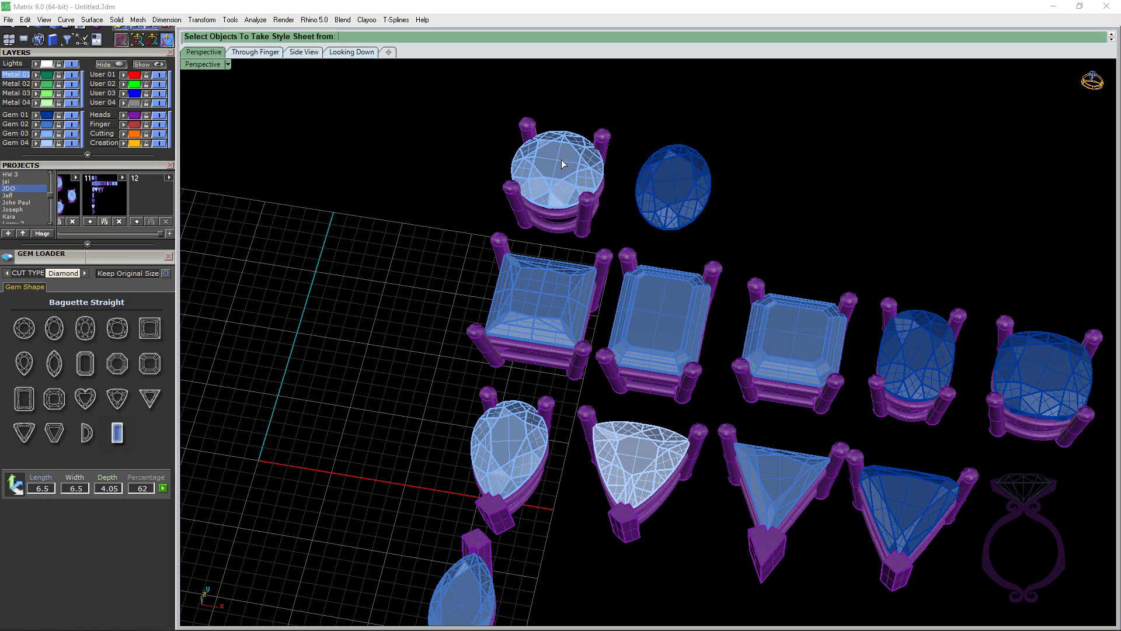
left_click(562, 160)
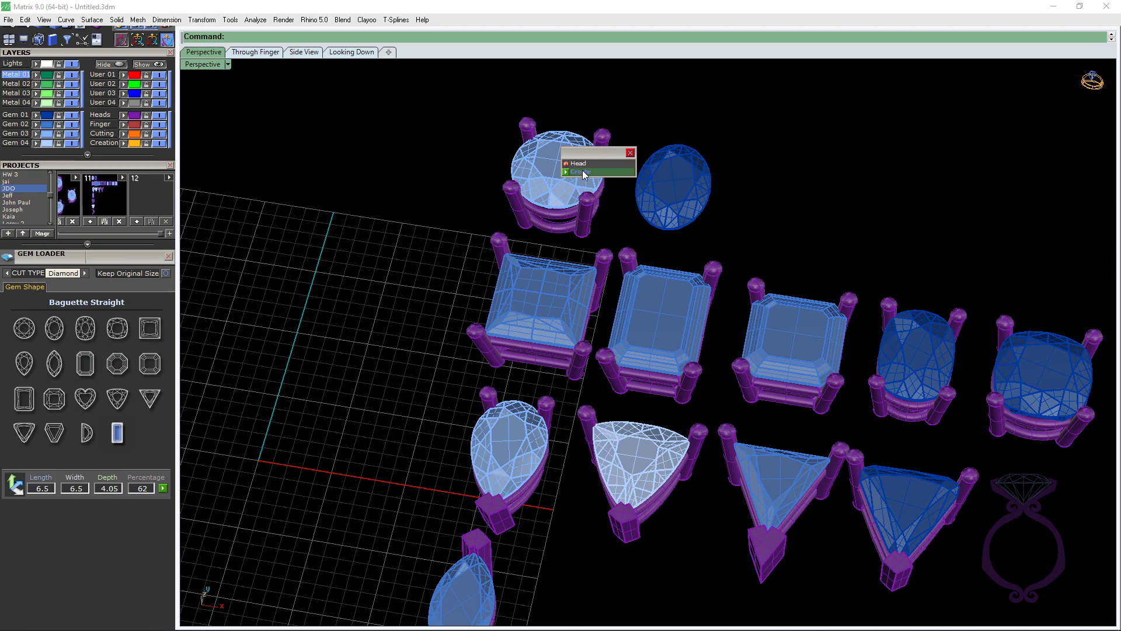
left_click(583, 172)
Step: Compare the oval gem's new prong head with the round gem's head and the neighbouring heads
right_click_drag(710, 252, 700, 184)
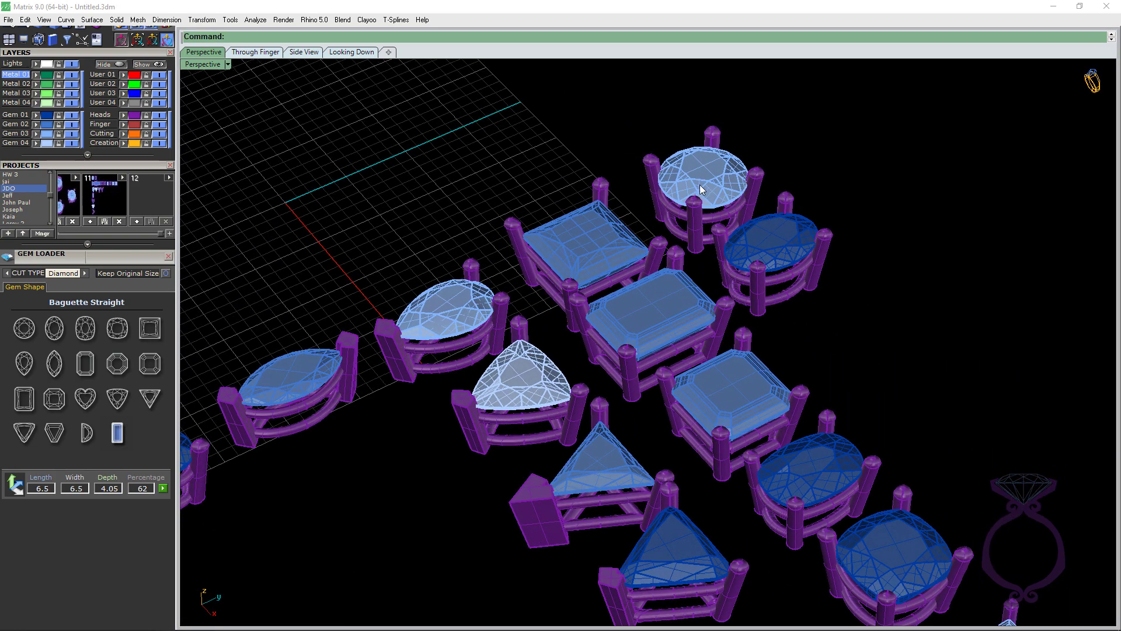
right_click_drag(764, 257, 726, 268)
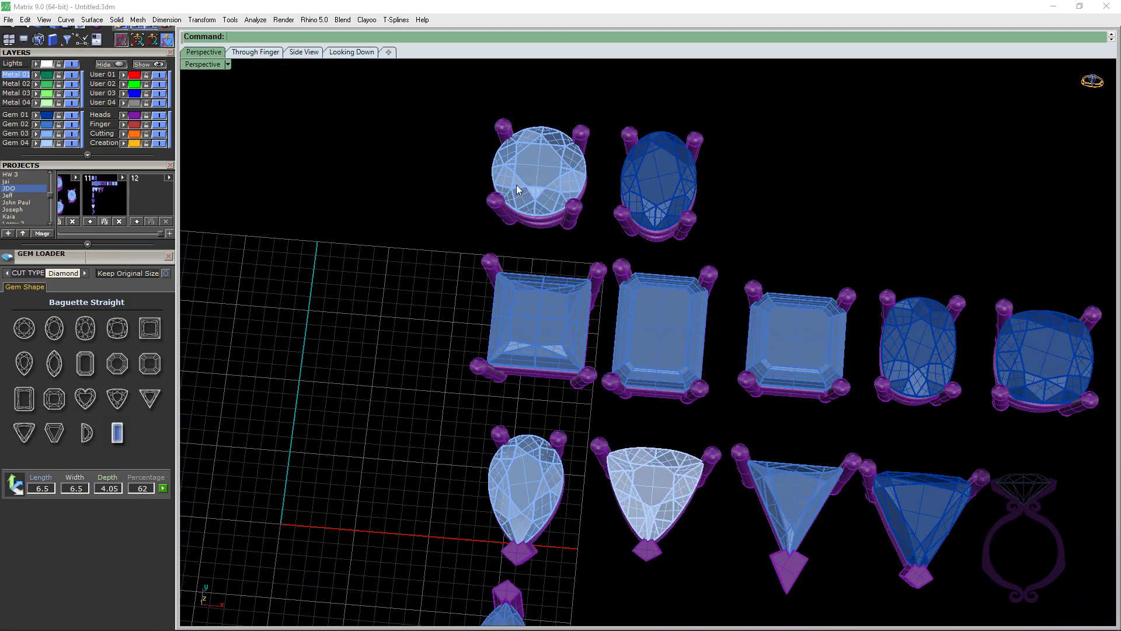
right_click_drag(565, 226, 532, 188)
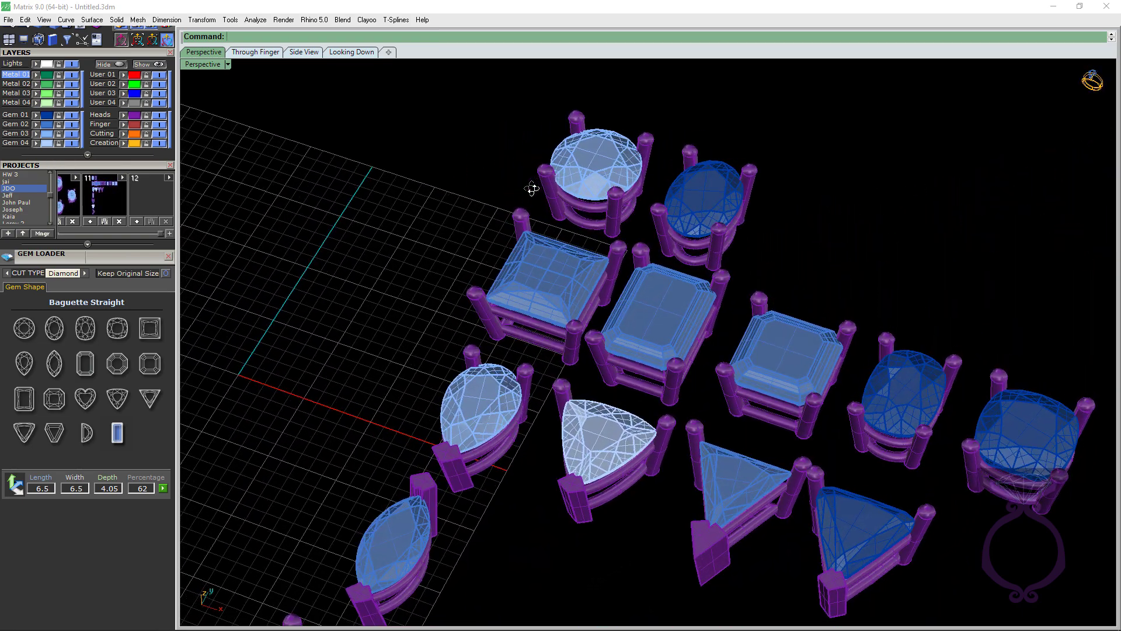
scroll(502, 166, "down", 2)
right_click_drag(633, 206, 635, 213)
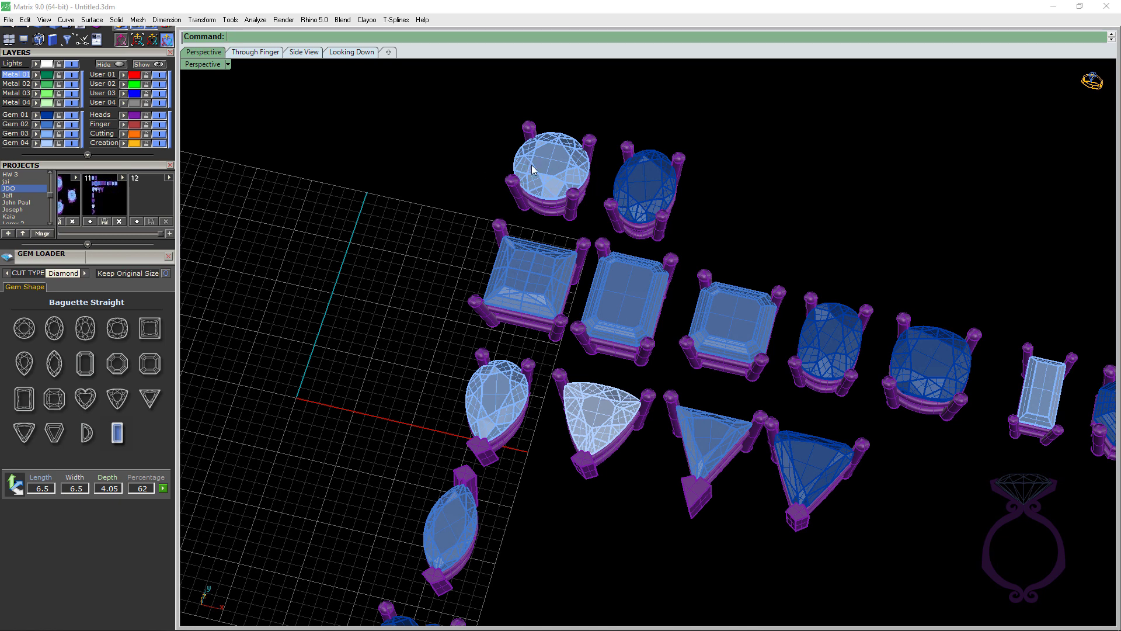
scroll(548, 160, "down", 2)
right_click_drag(548, 166, 531, 285)
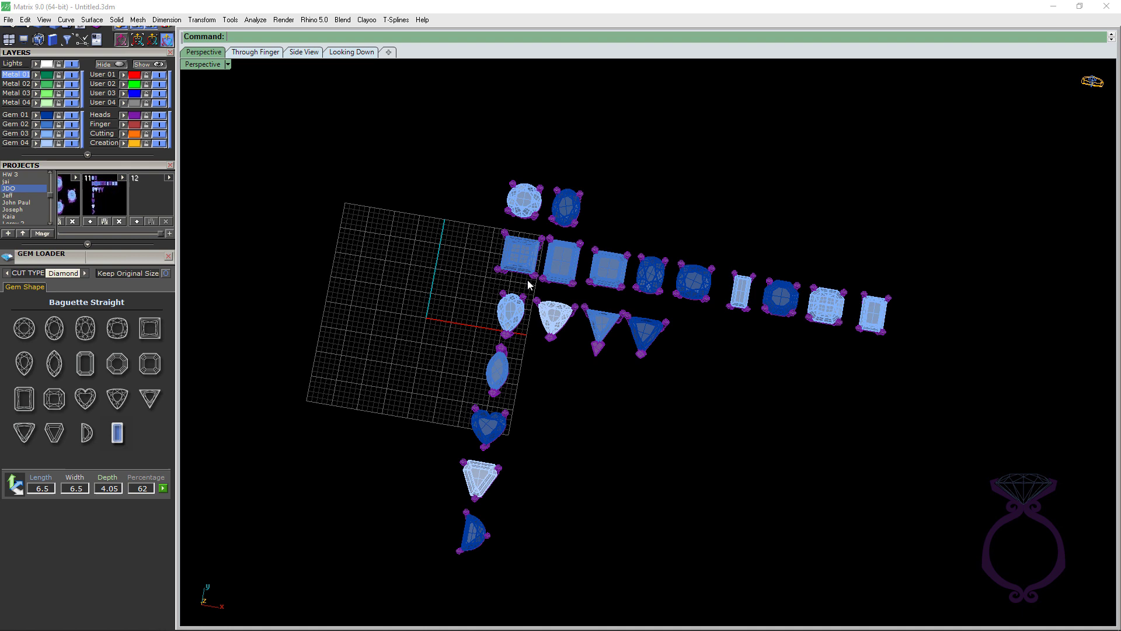
Step: Delete the prong heads of the eight gems beyond the square princess-cut gem in the second row
left_click(569, 257)
key("Delete")
left_click(630, 255)
key("Delete")
left_click(641, 257)
key("Delete")
left_click(688, 270)
key("Delete")
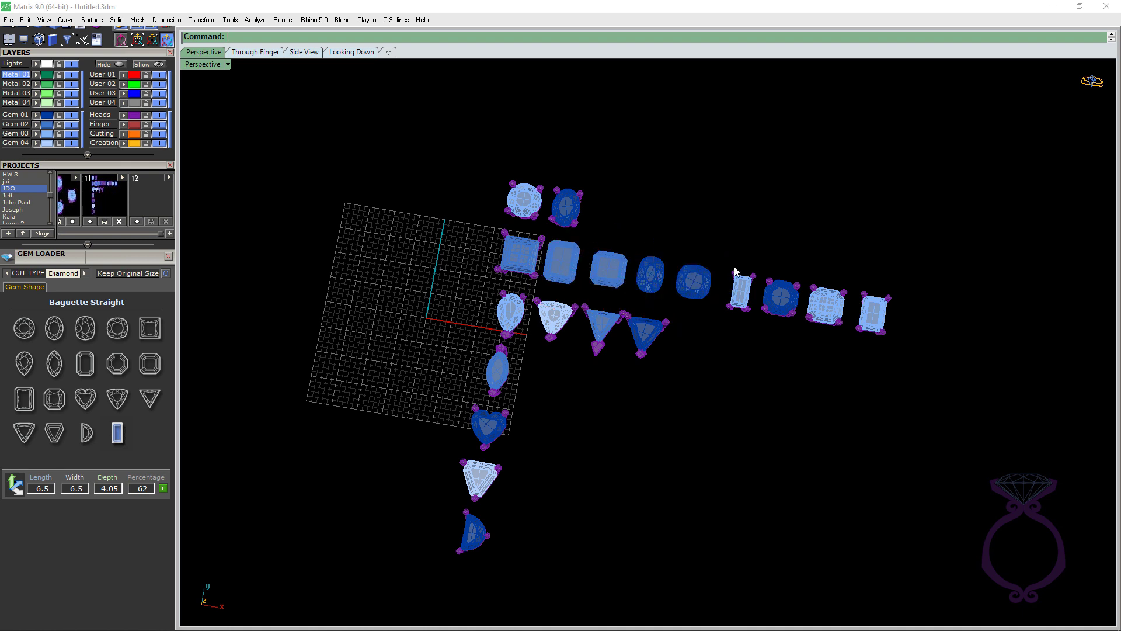
left_click(739, 287)
key("Delete")
left_click(774, 285)
key("Delete")
left_click(816, 289)
key("Delete")
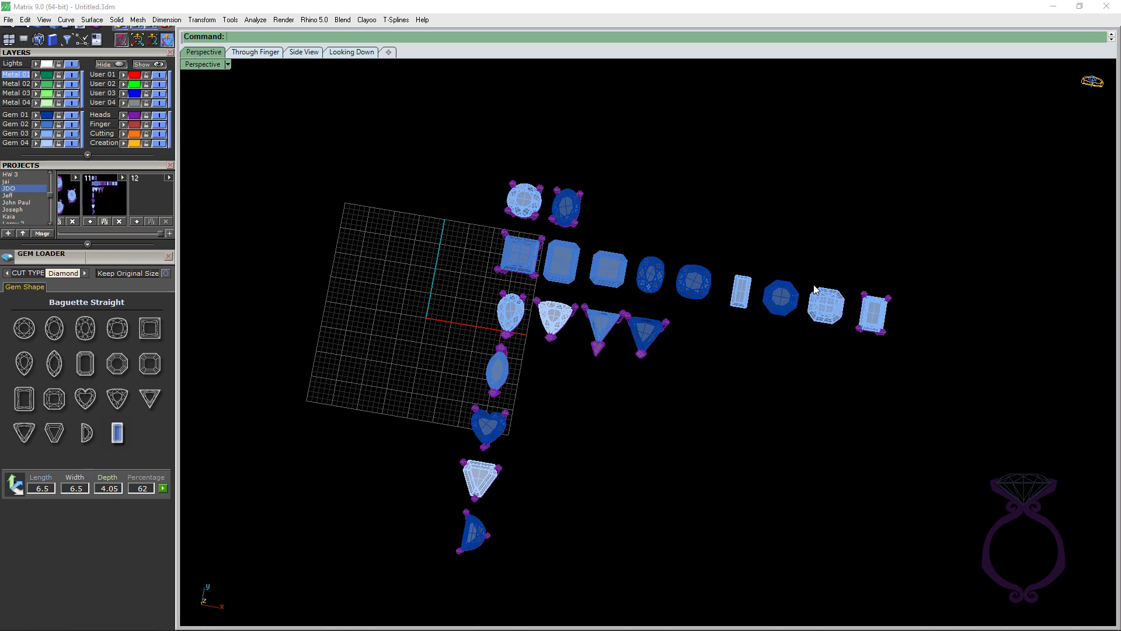
left_click(867, 298)
key("Delete")
Step: Try to create heads on the eight bare gems with Match Attributes from the round gem's head, and undo it
right_click_drag(697, 318, 759, 304)
left_click_drag(906, 248, 550, 290)
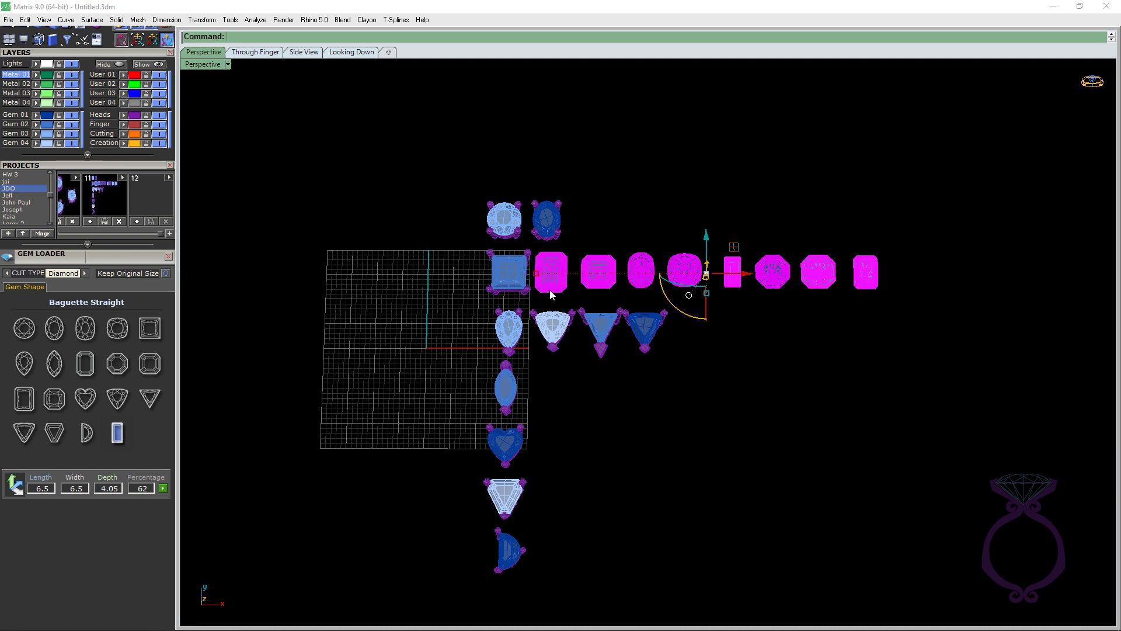
key("F6")
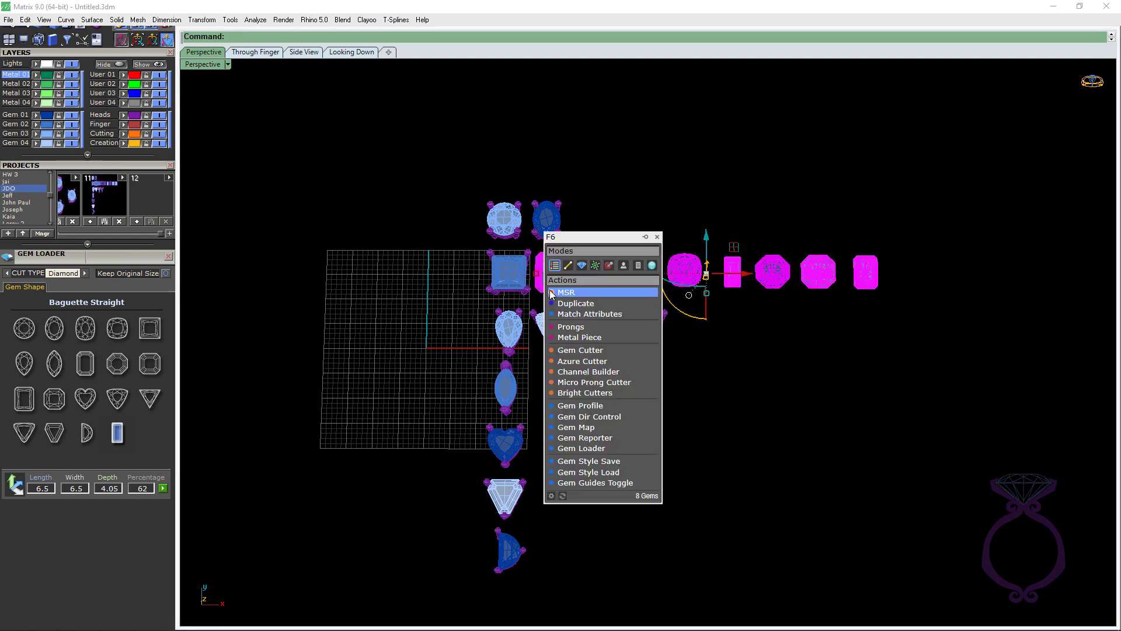
left_click(568, 316)
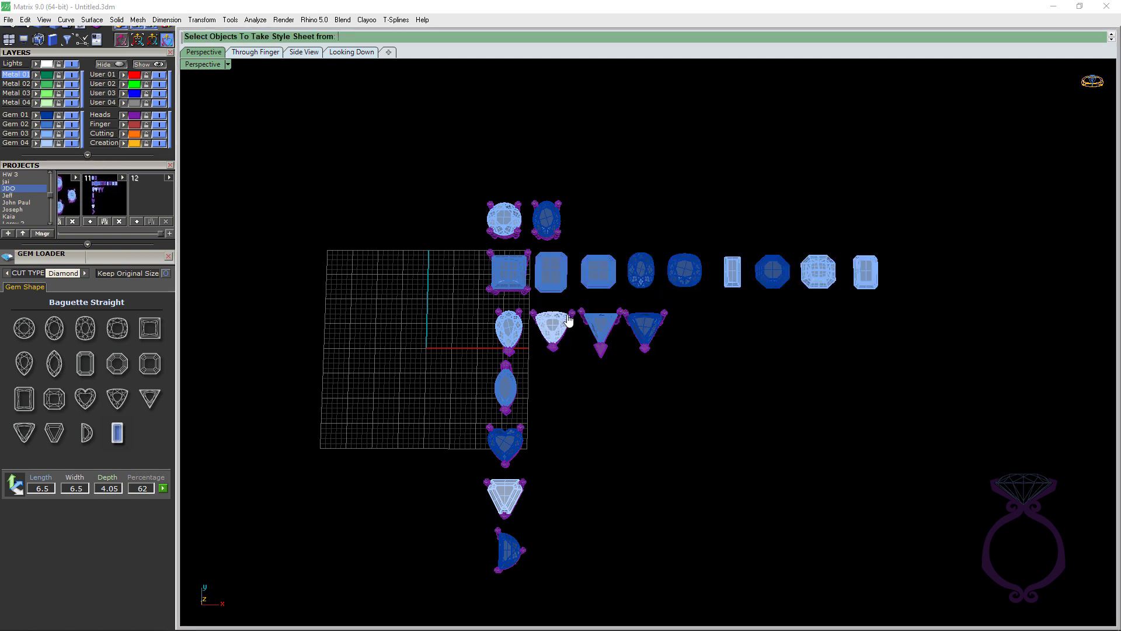
left_click(507, 223)
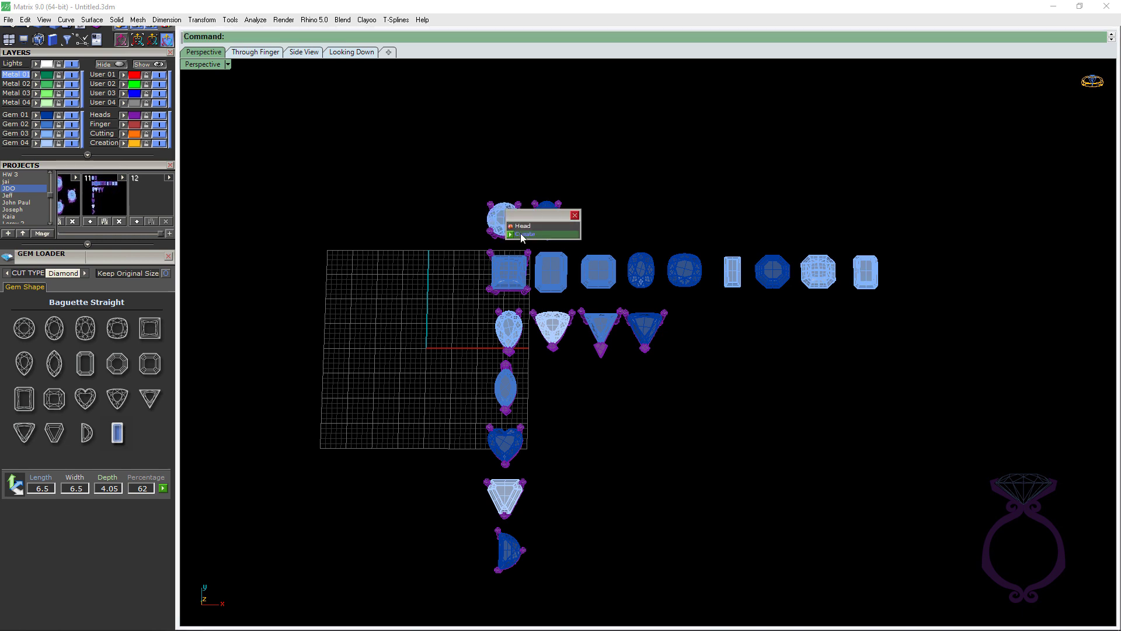
left_click(521, 233)
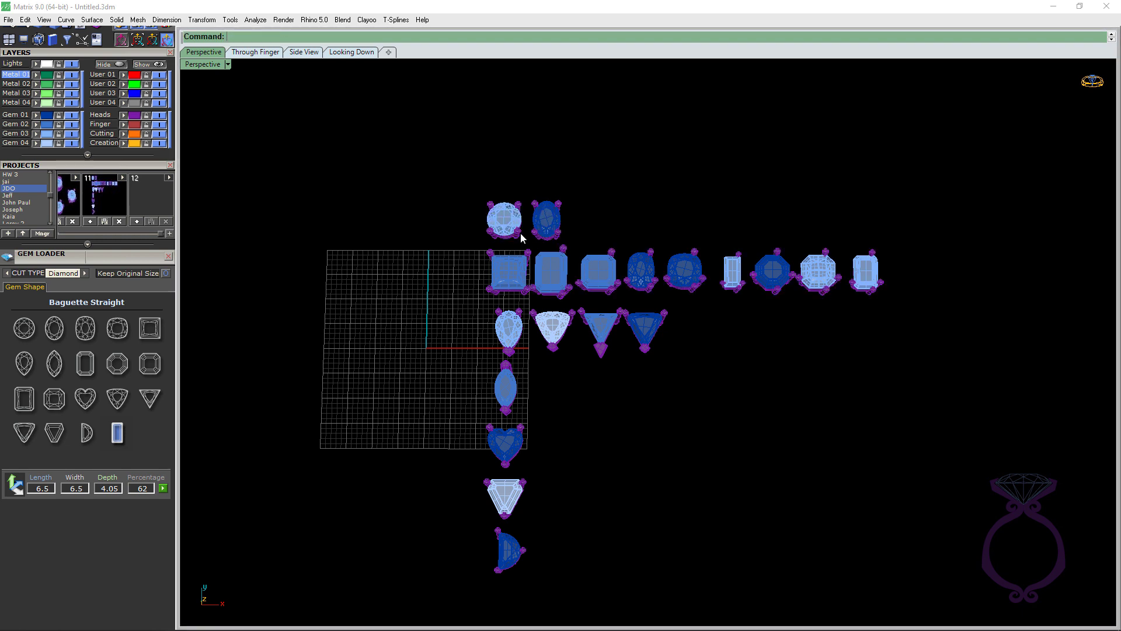
scroll(612, 284, "up", 5)
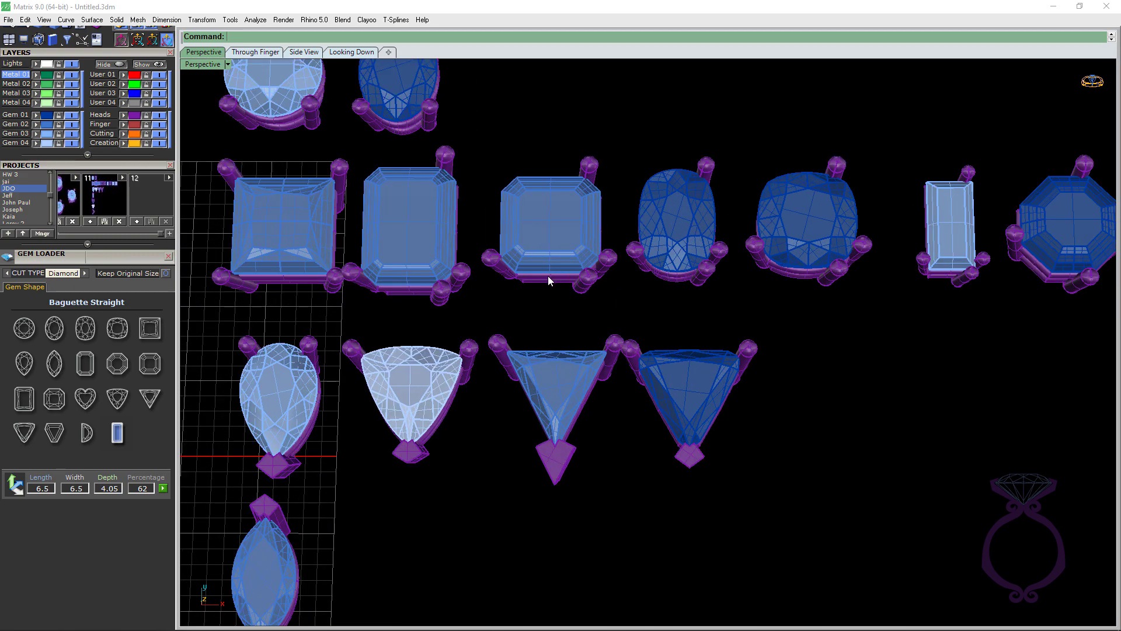
scroll(548, 276, "down", 6)
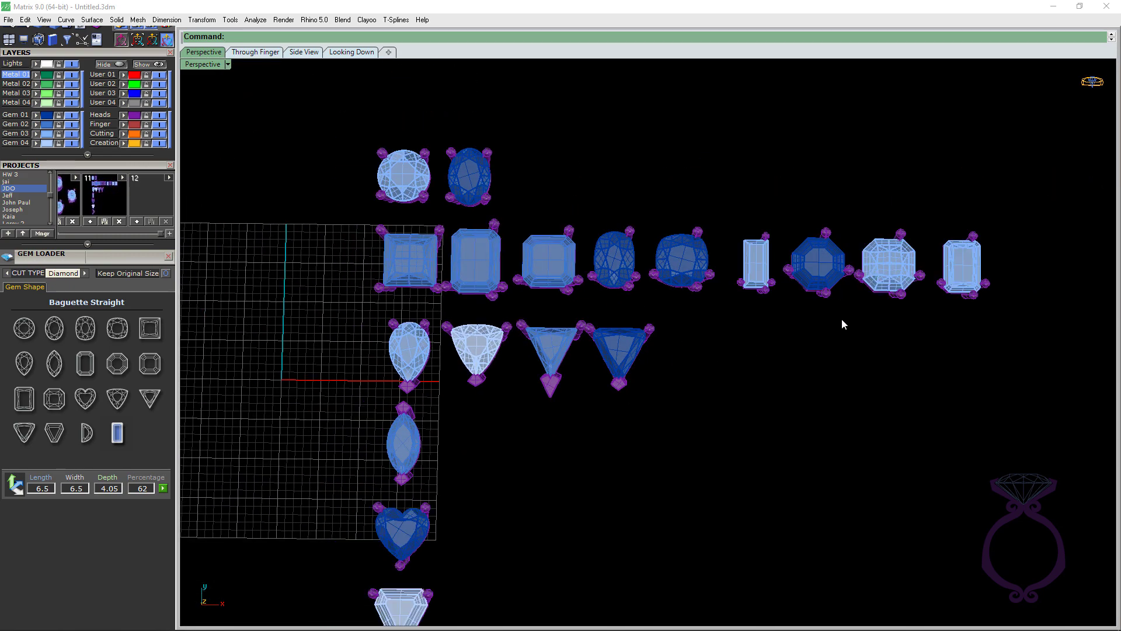
right_click_drag(842, 324, 801, 275)
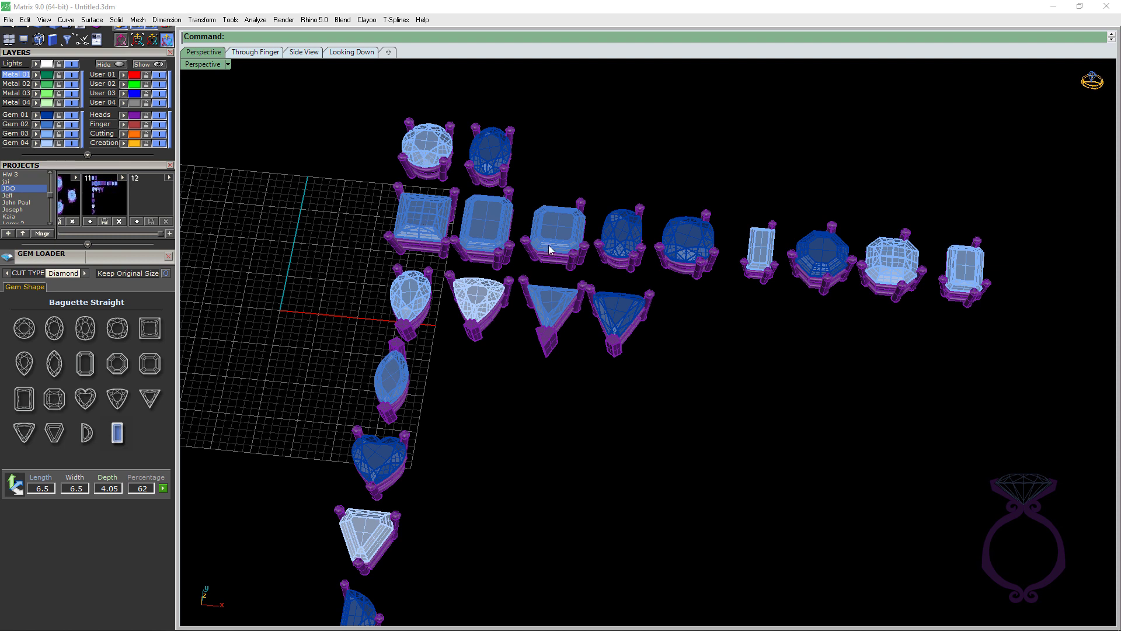
key("ctrl+z")
Step: Create prong heads on the eight bare gems in the second row with Match Attributes, taking the style from the square princess-cut gem
left_click(476, 234)
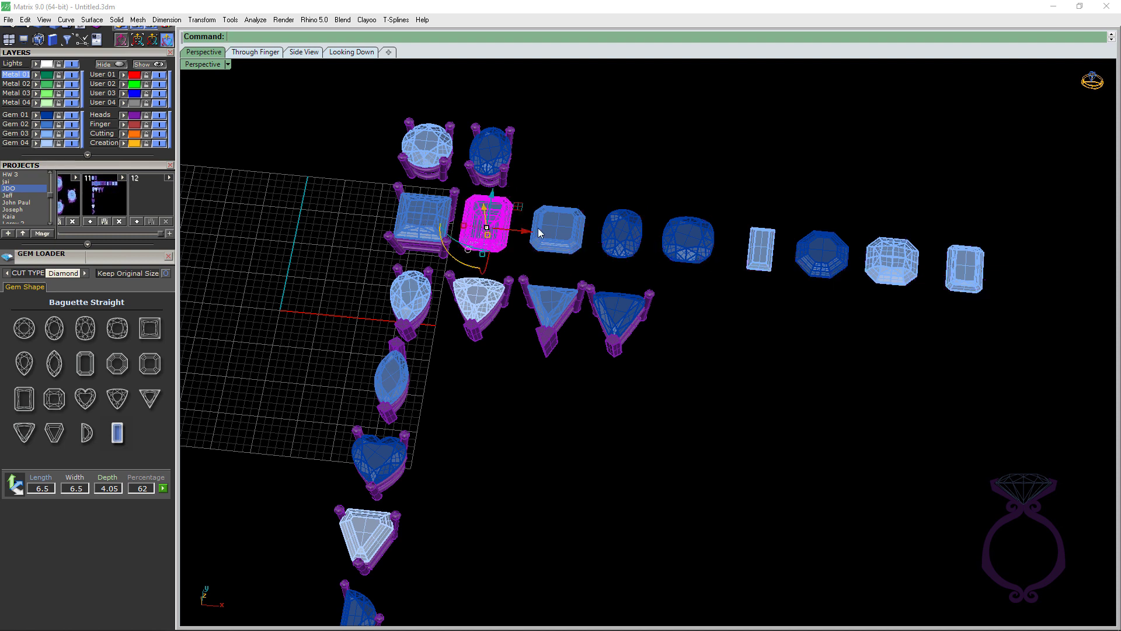
left_click(572, 231, "shift")
left_click(631, 233, "shift")
left_click(689, 238, "shift")
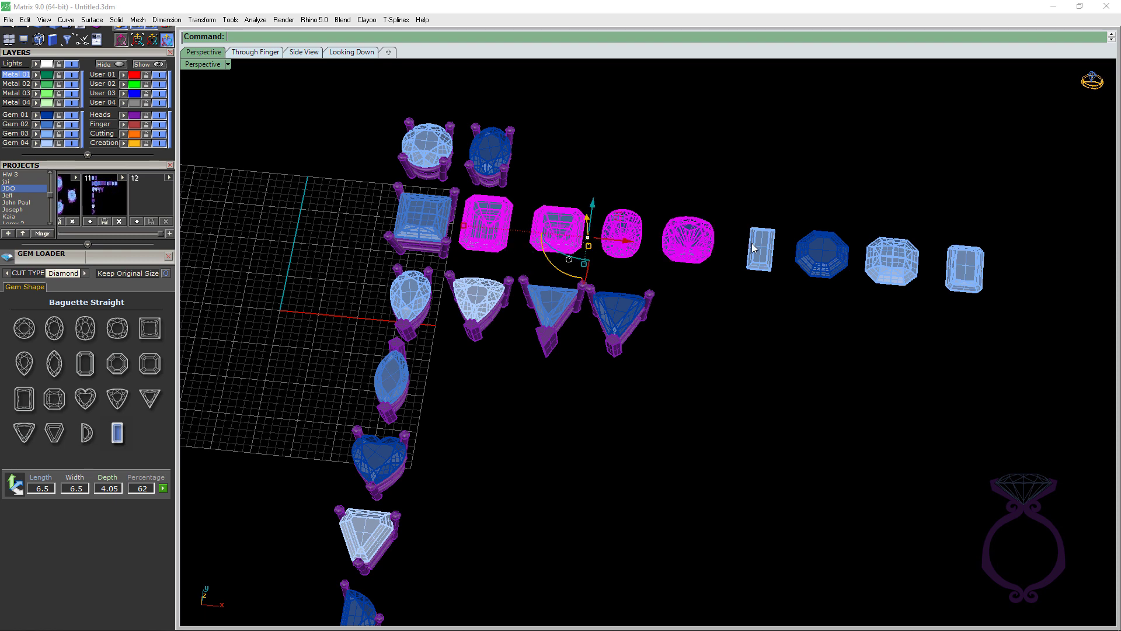
left_click(761, 248, "shift")
left_click(821, 256, "shift")
left_click(896, 258, "shift")
left_click(958, 270, "shift")
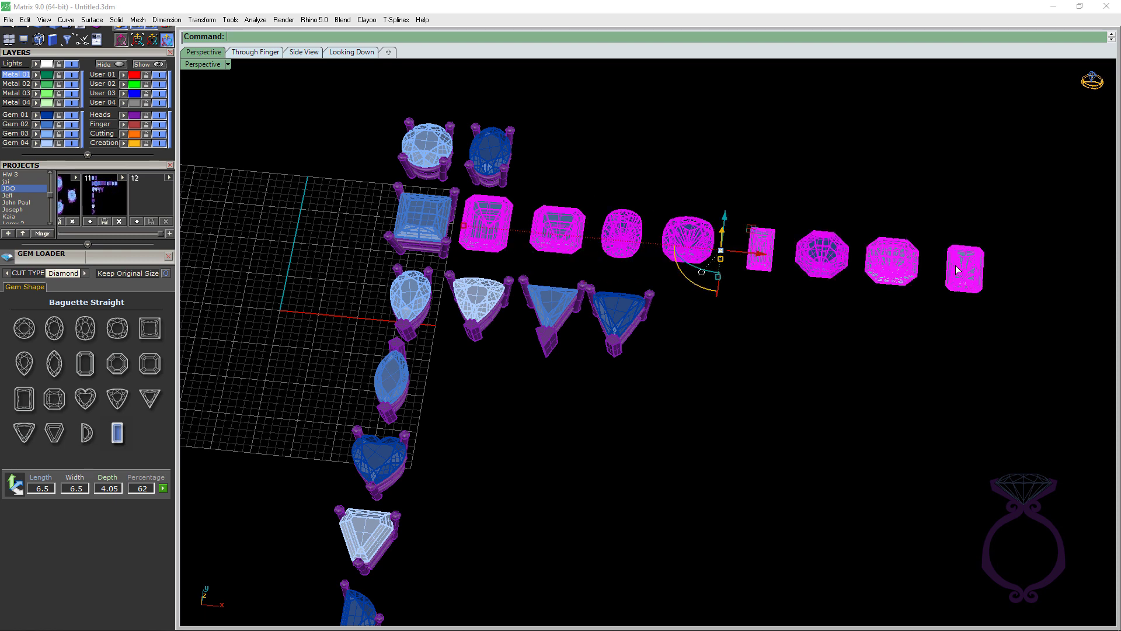
right_click(958, 270)
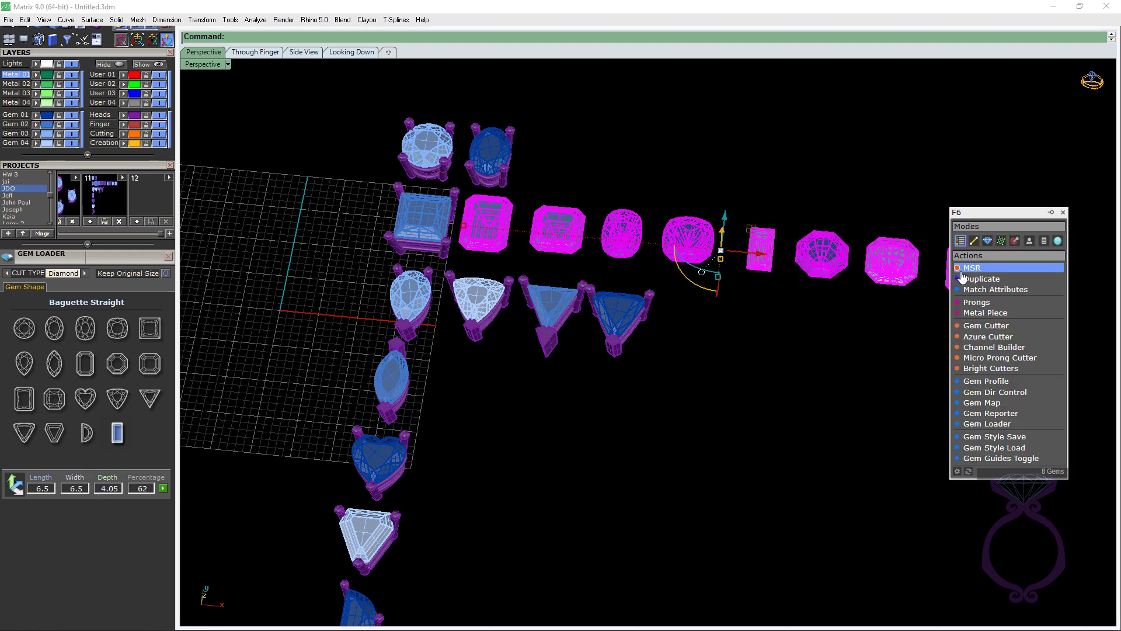
left_click(867, 266)
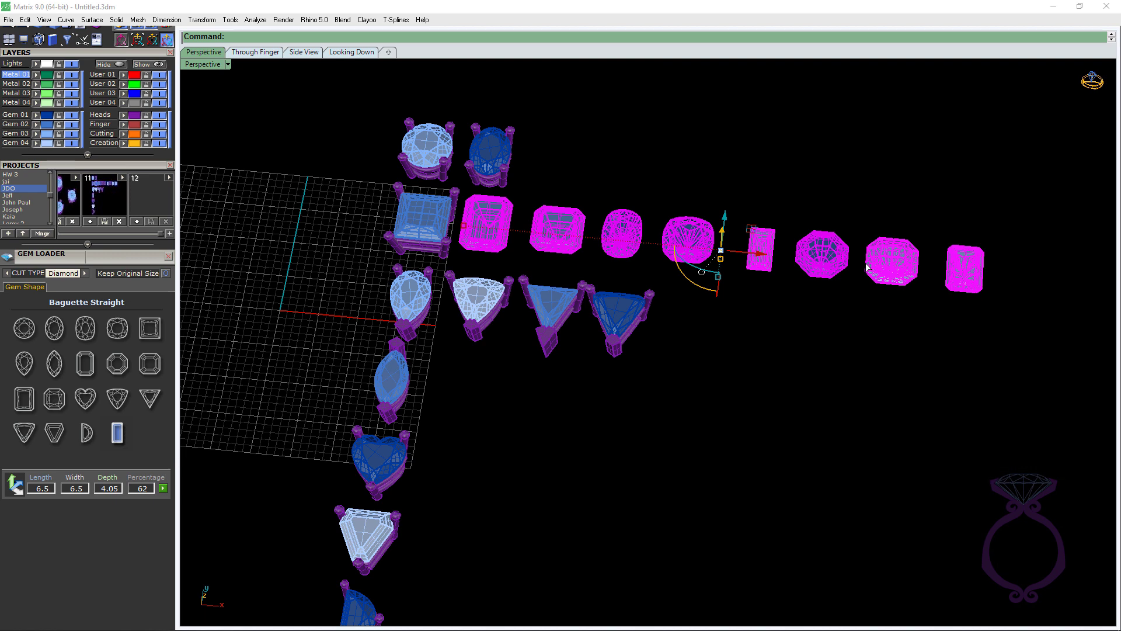
left_click(421, 213)
left_click(439, 224)
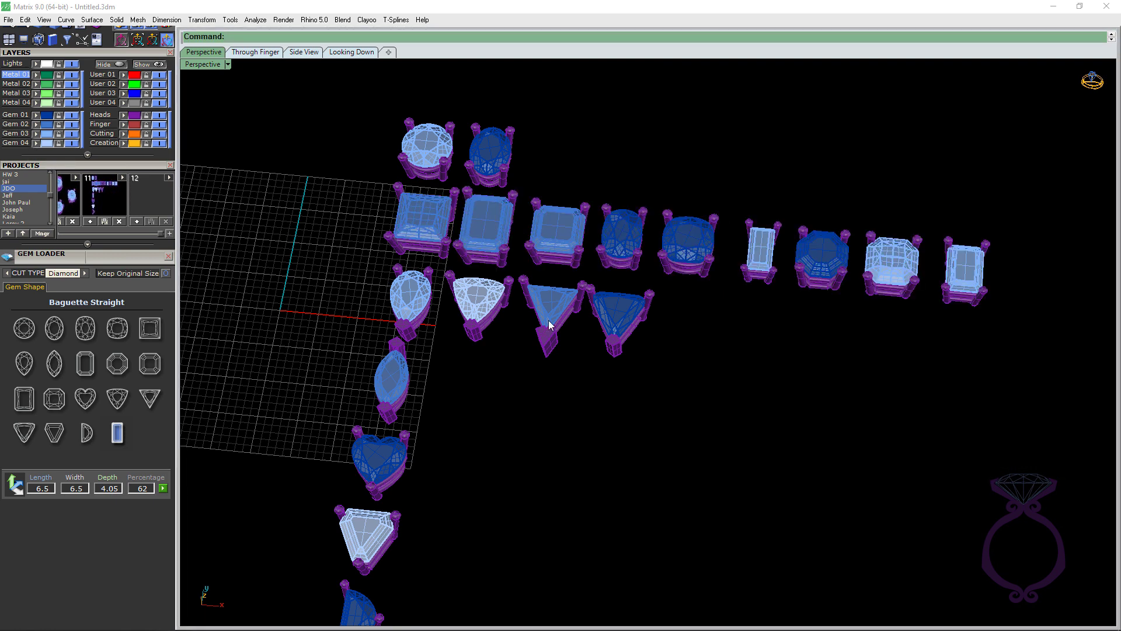
Step: Examine the second row's new prong heads and compare them with the heads on the pointed gems below
scroll(589, 321, "down", 3)
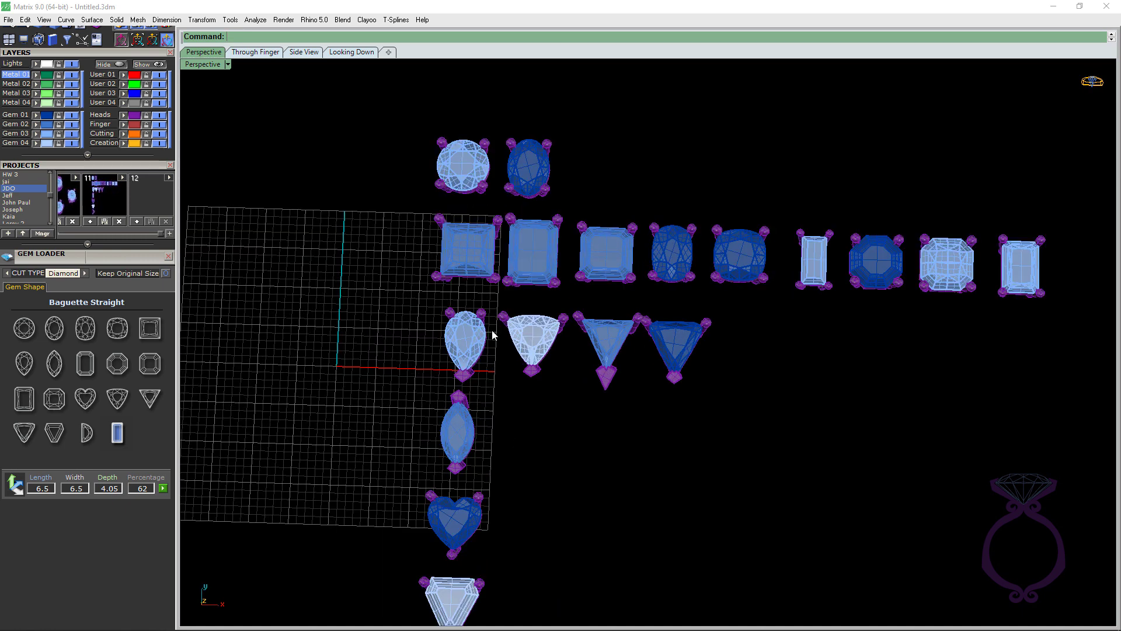
scroll(501, 325, "up", 2)
scroll(694, 337, "up", 3)
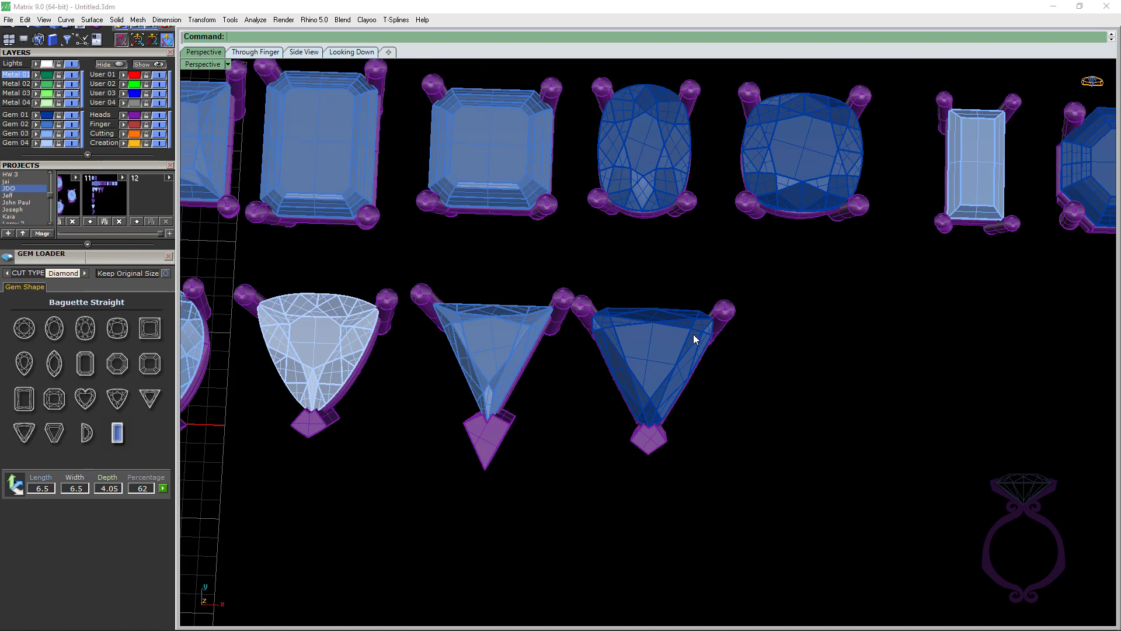
scroll(694, 337, "down", 4)
right_click_drag(672, 367, 652, 342)
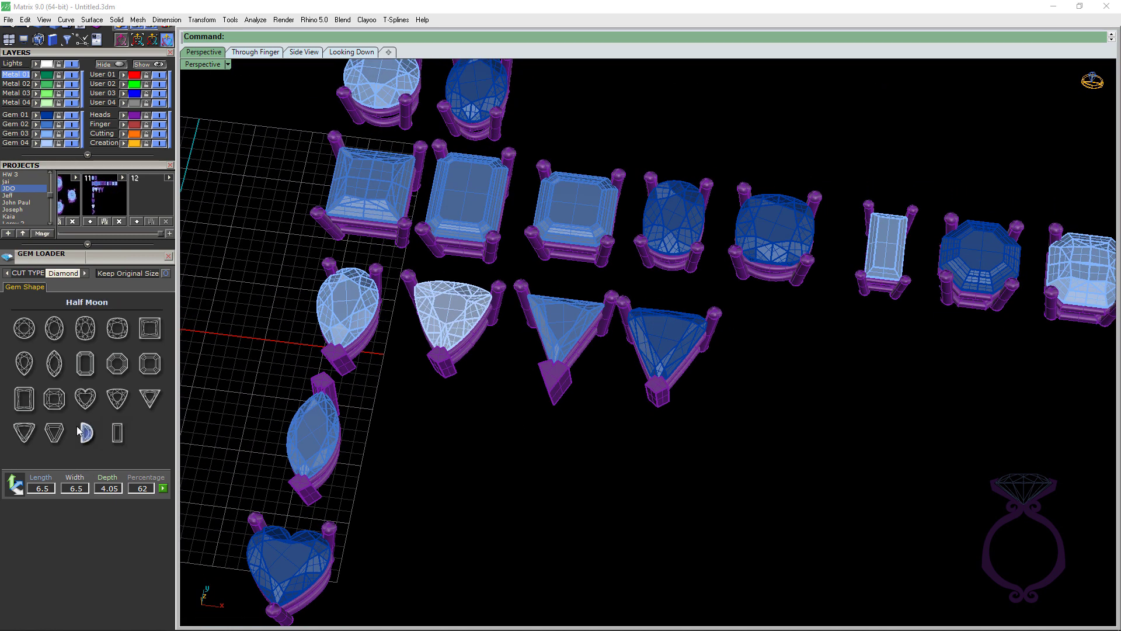
left_click(22, 432)
scroll(610, 370, "down", 3)
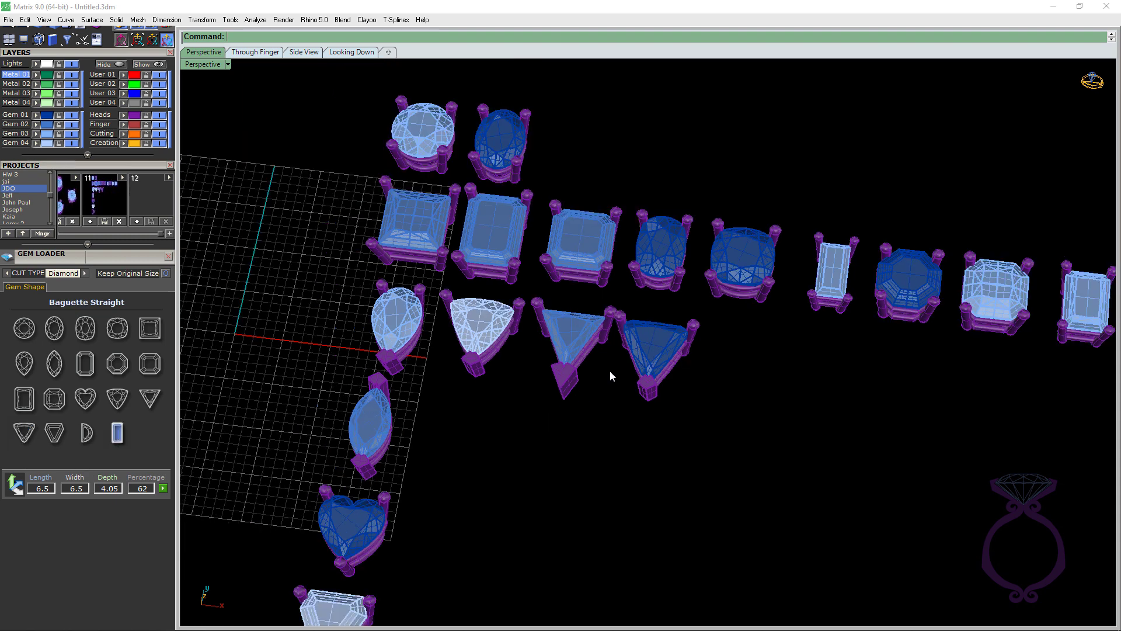
right_click_drag(608, 386, 609, 393)
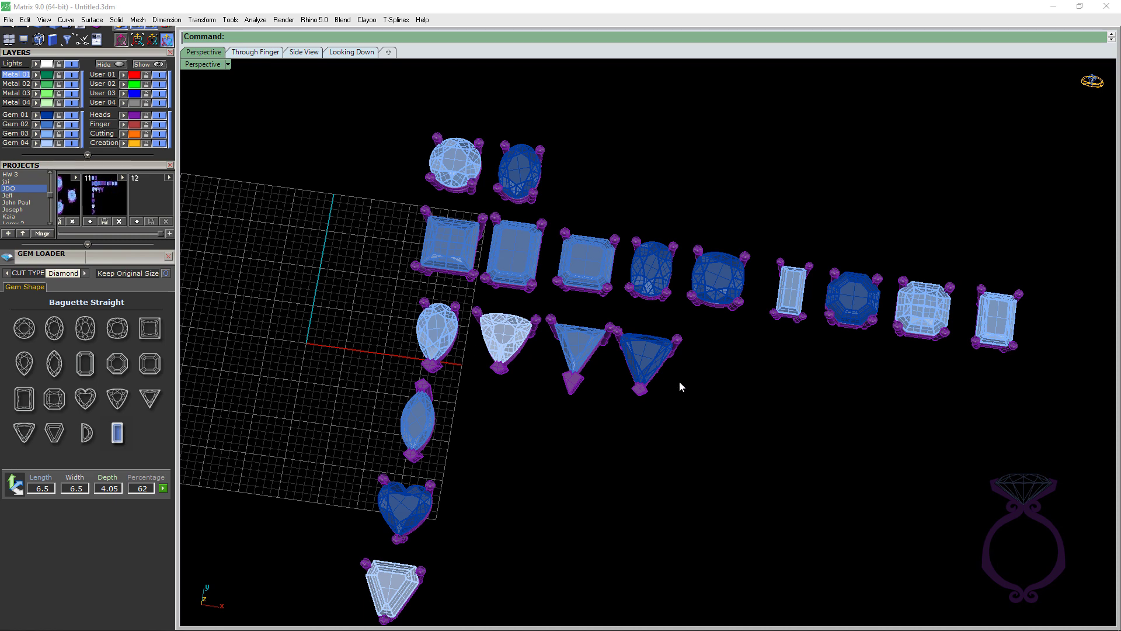
scroll(679, 385, "down", 3)
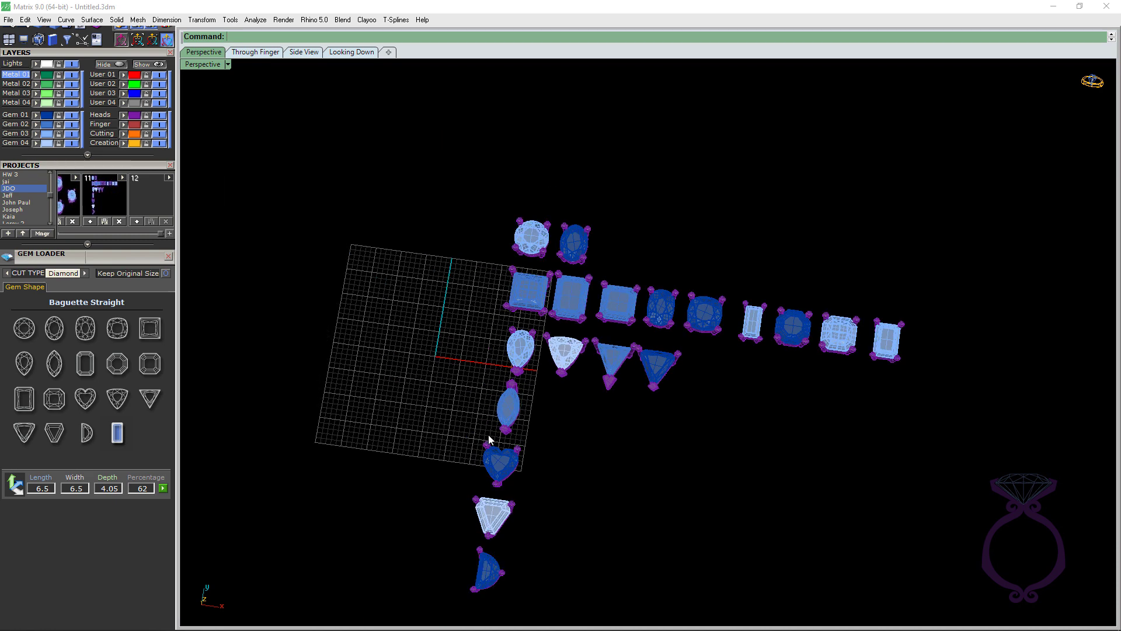
scroll(490, 438, "up", 3)
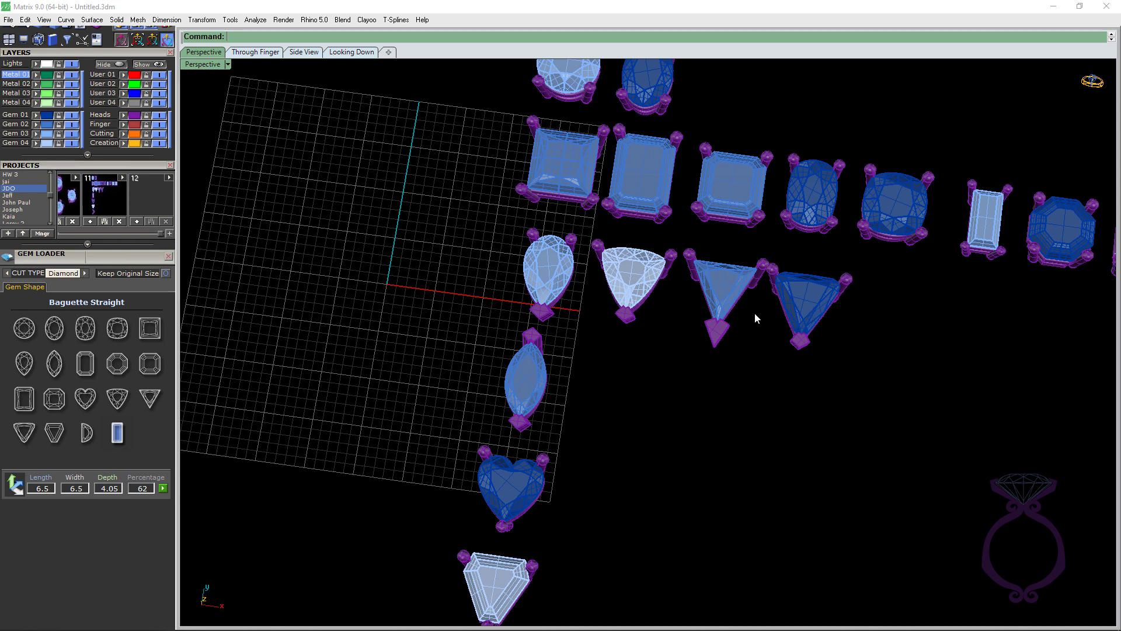
Step: Delete the heart gem's prong head and create a new one with Match Attributes, taking the head style from the pear gem
left_click(541, 462)
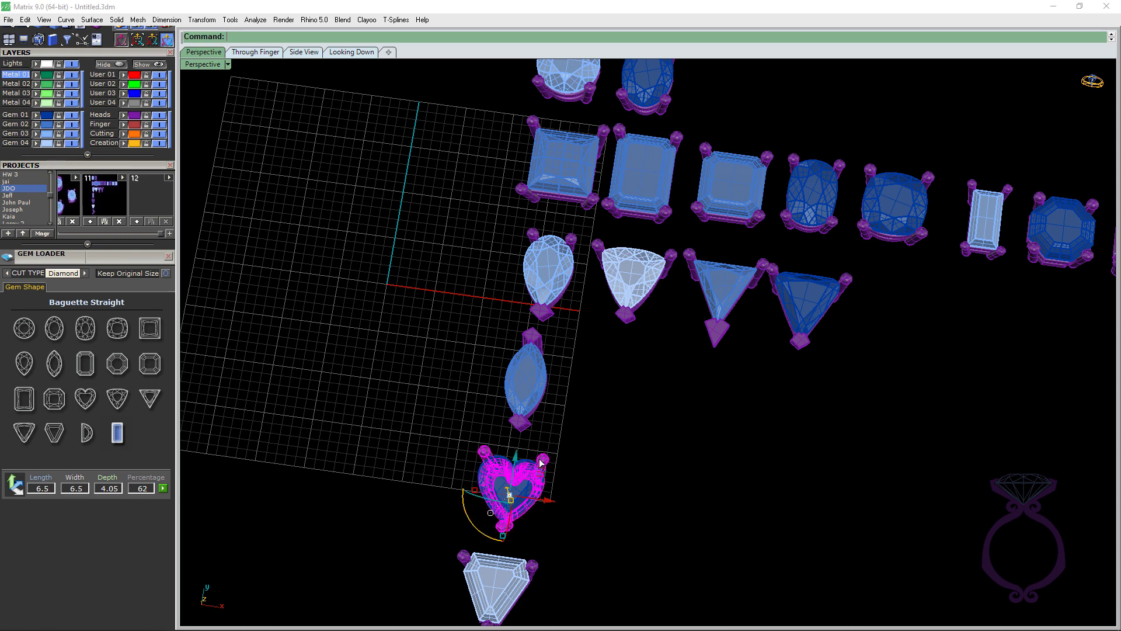
key("Delete")
left_click(516, 486)
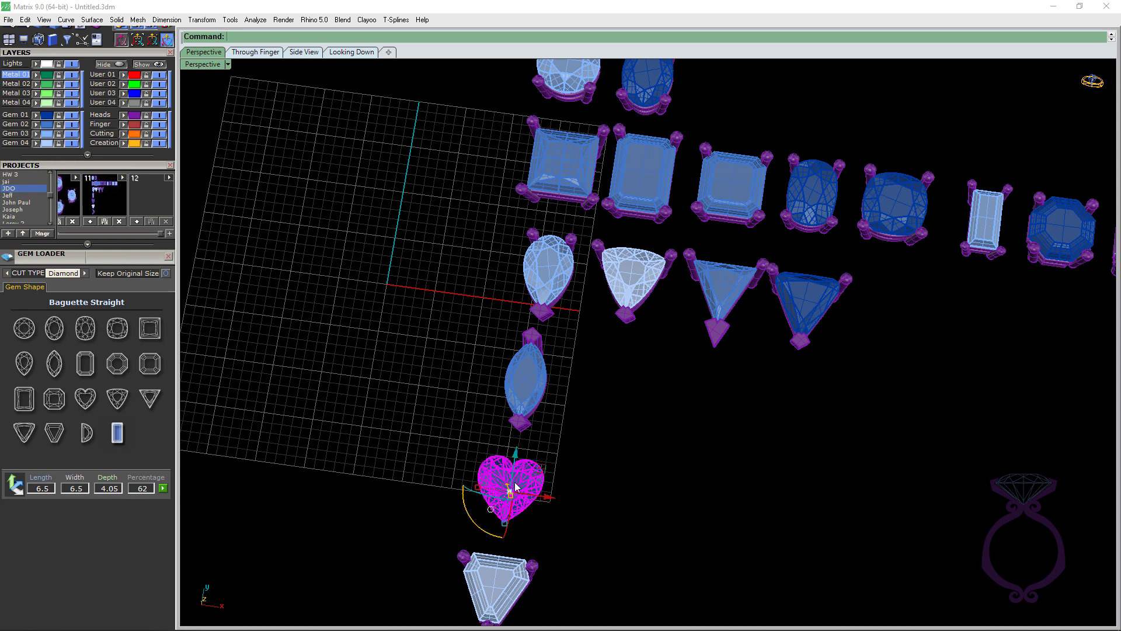
key("F6")
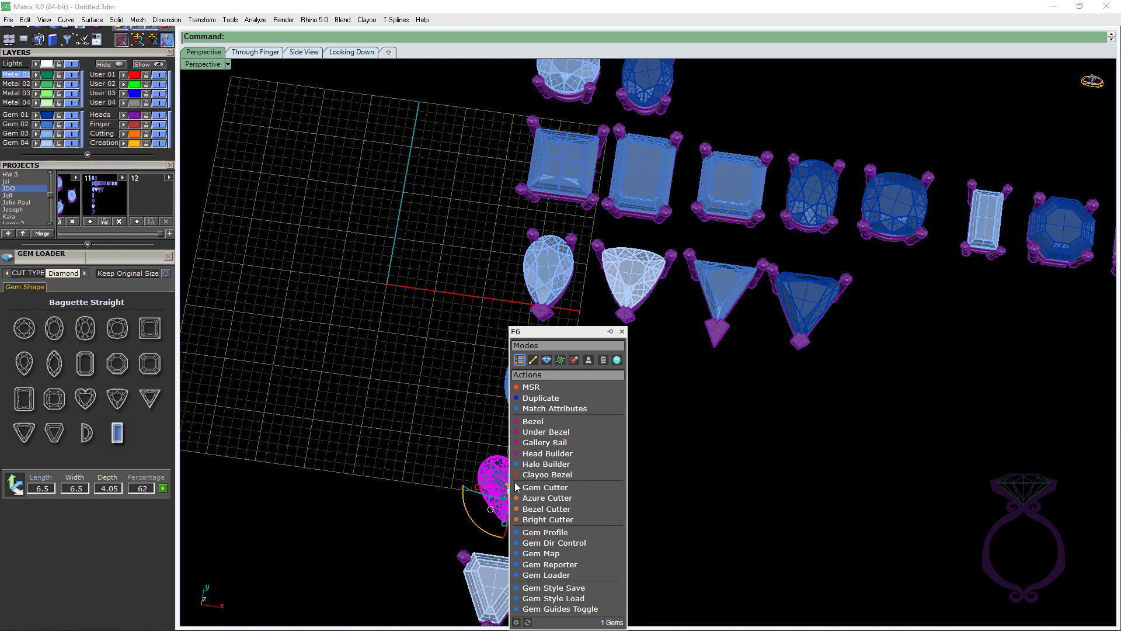
left_click(559, 408)
left_click(556, 257)
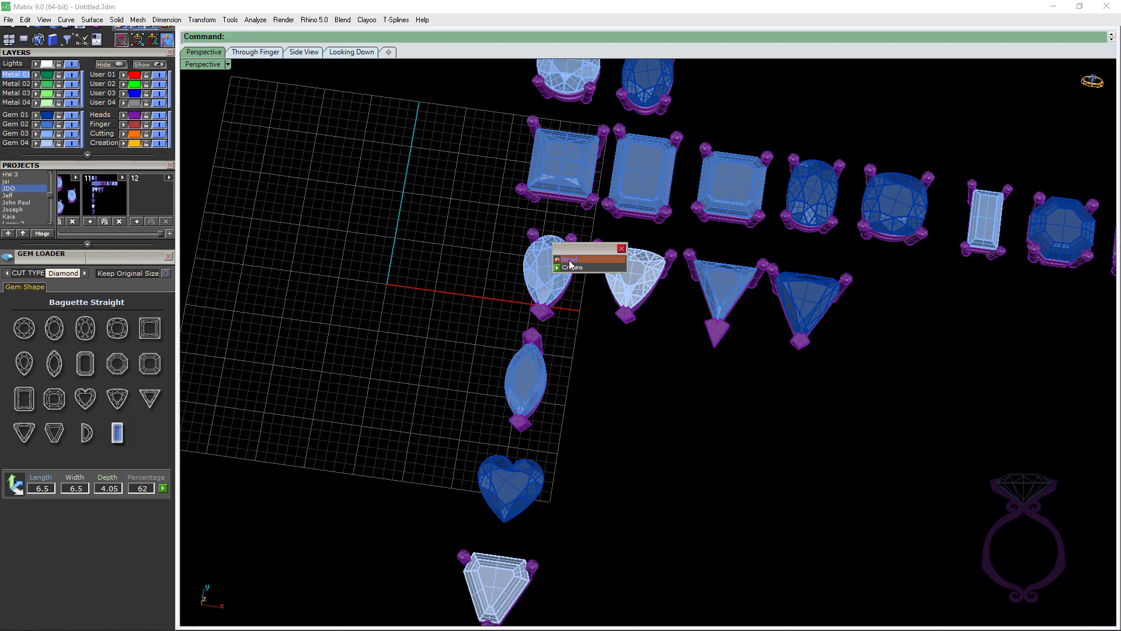
left_click(570, 260)
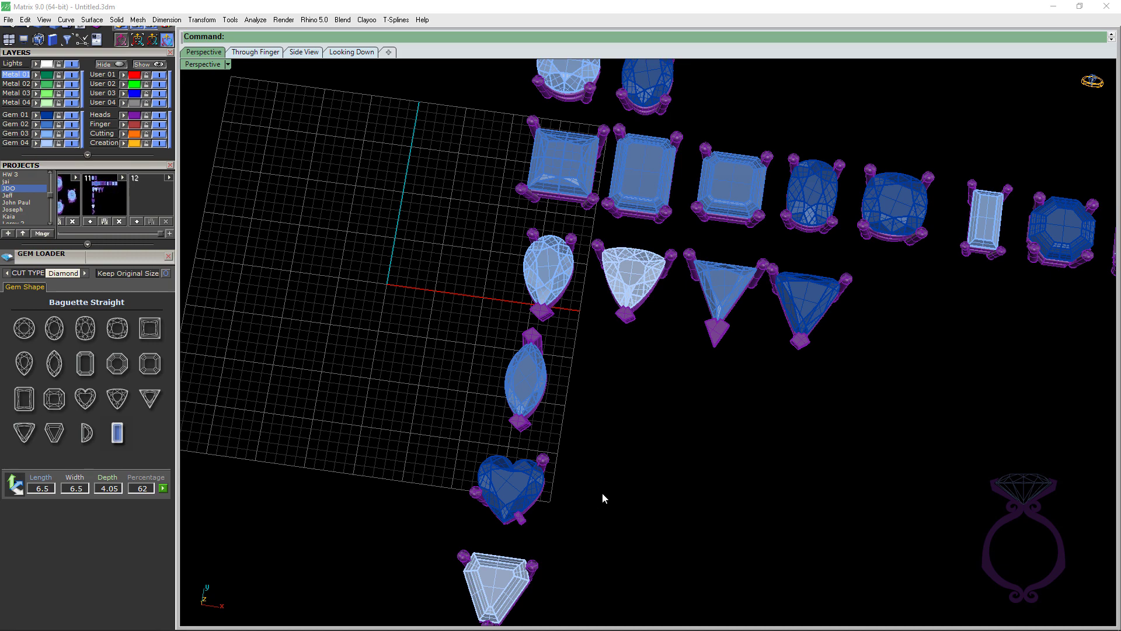
Step: Edit the heart gem's new head in Head Builder and reset its prong layout by switching through Prongs4 Sides back to Prongs3
scroll(522, 527, "up", 3)
mouse_move(522, 527)
right_mouse_down()
mouse_move(516, 493)
mouse_move(523, 503)
mouse_move(502, 506)
mouse_move(523, 514)
right_mouse_up()
scroll(523, 514, "down", 3)
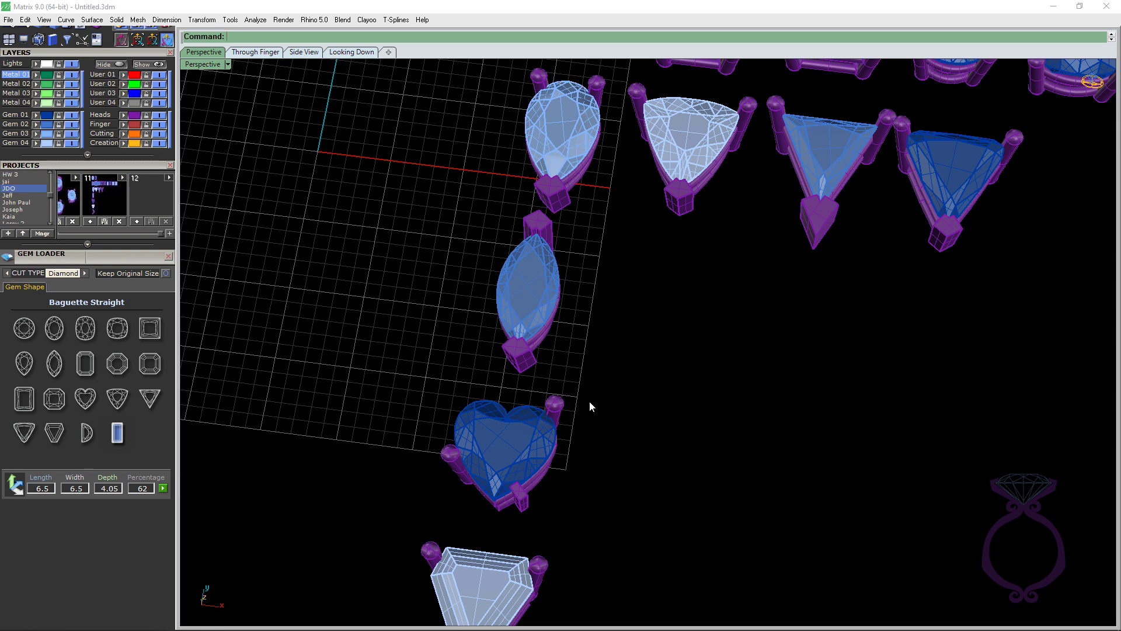
left_click(563, 405)
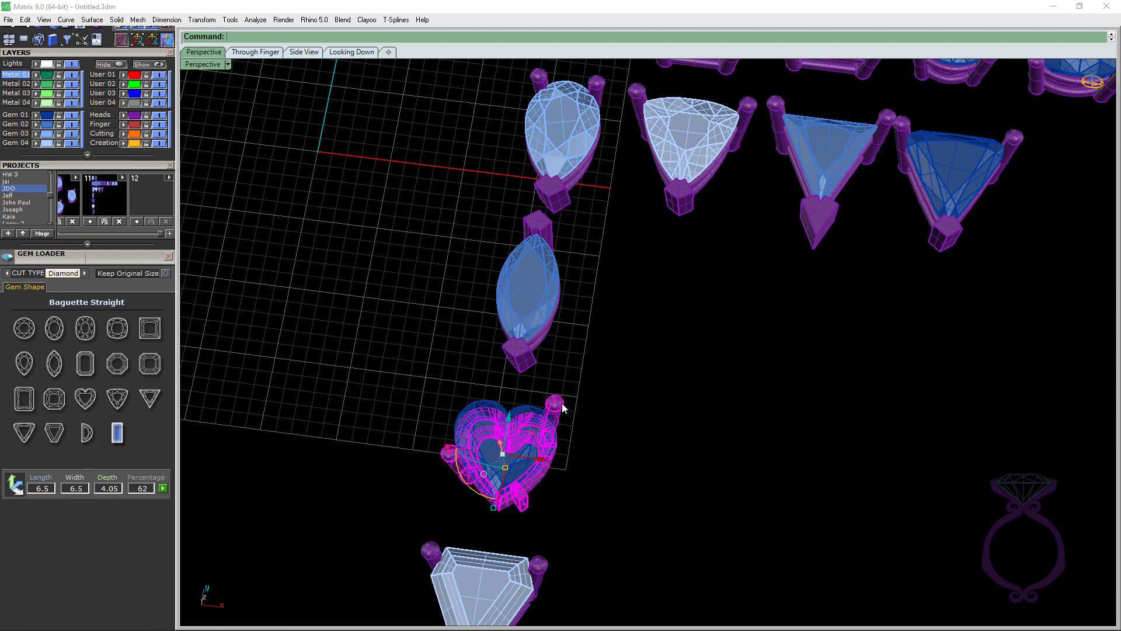
right_click(564, 407)
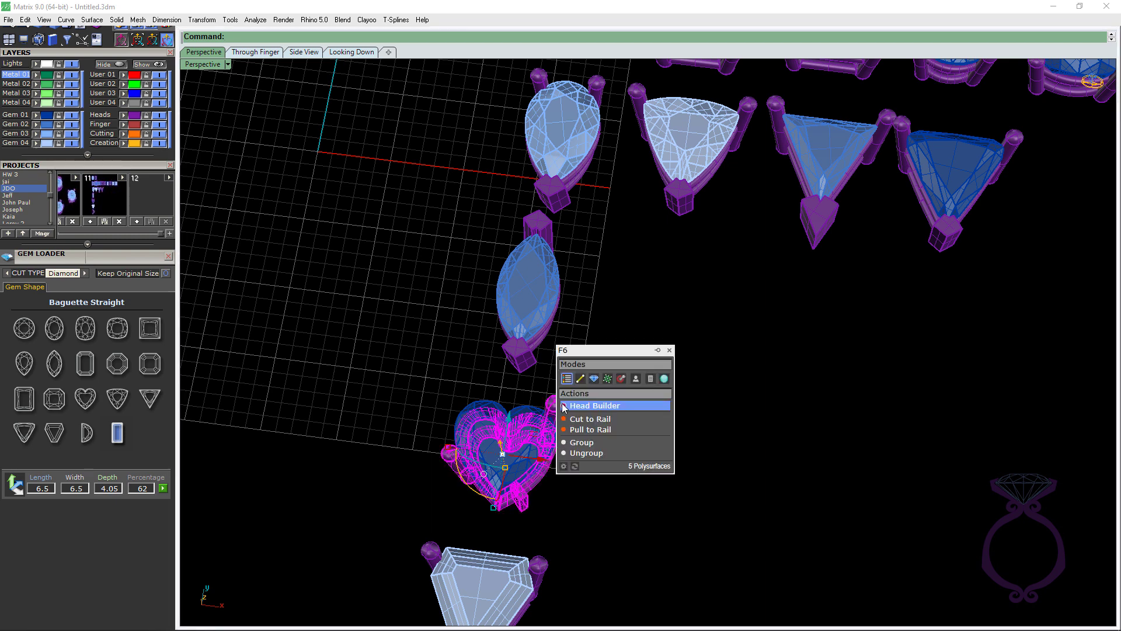
left_click(574, 403)
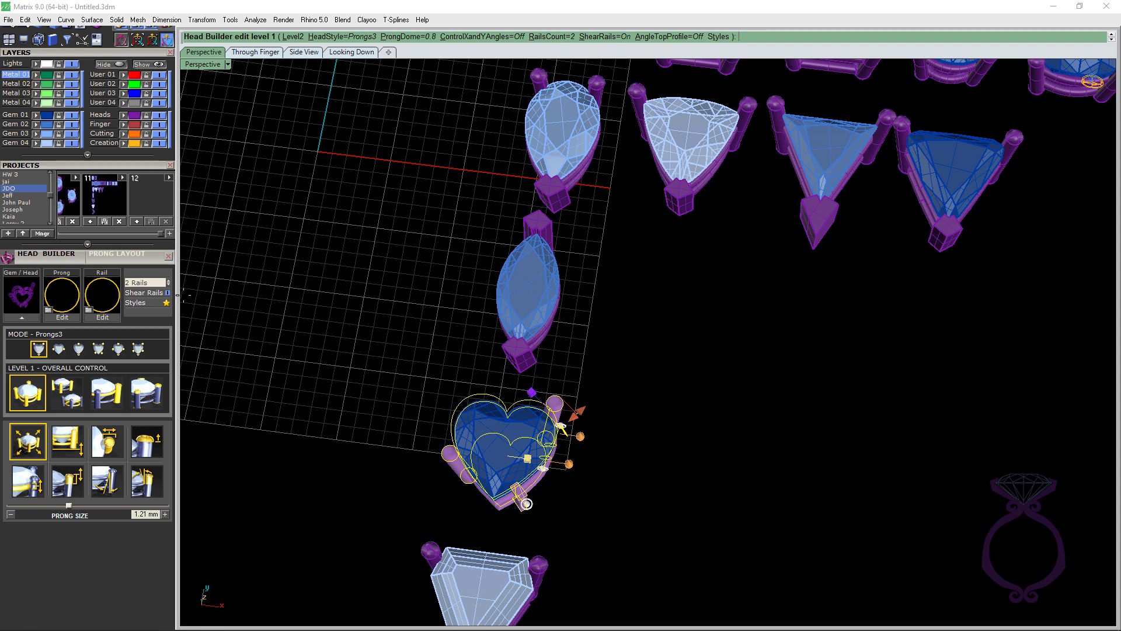
left_click(98, 350)
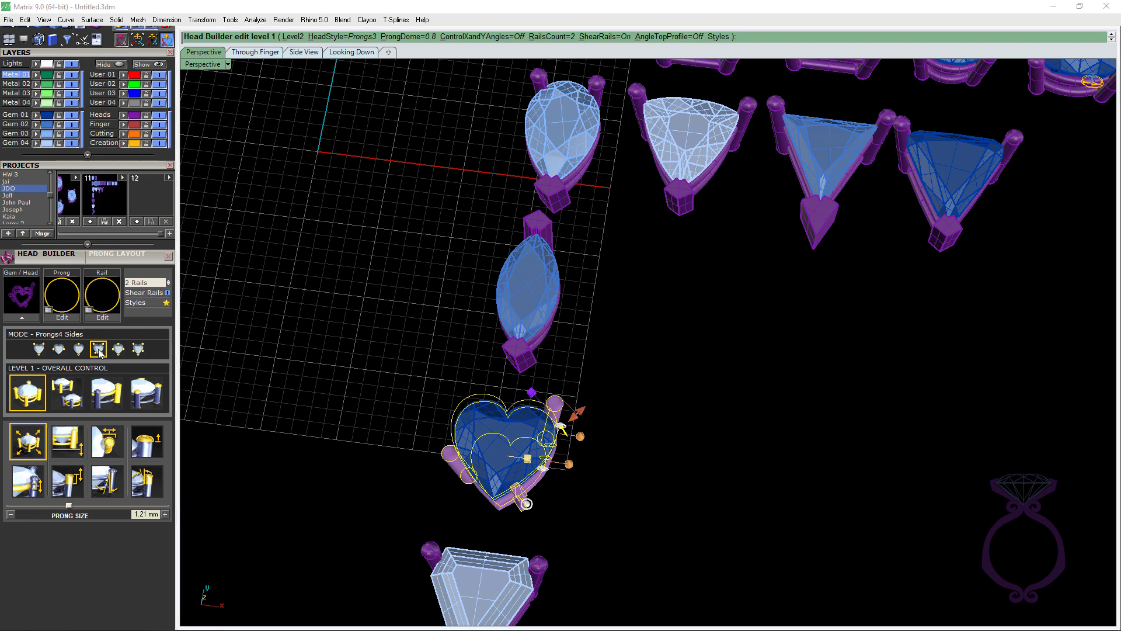
left_click(39, 350)
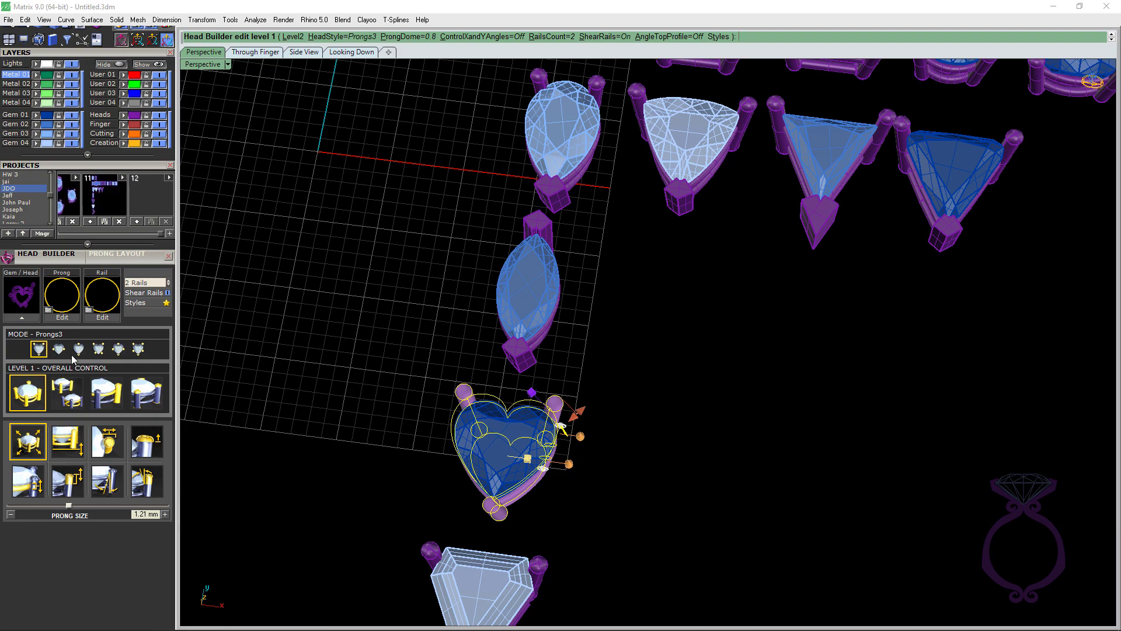
Step: Switch Head Builder to Level 2 prongs and rails control and change the prong at the heart's point to a V-prong
right_click_drag(641, 495, 566, 393)
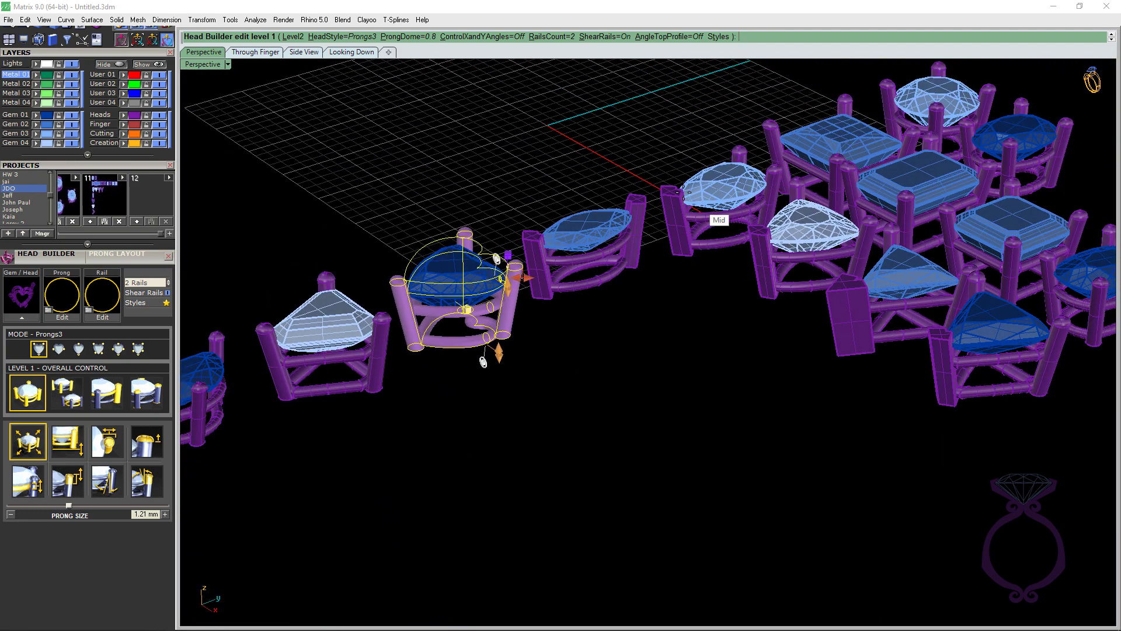
scroll(537, 403, "up", 6)
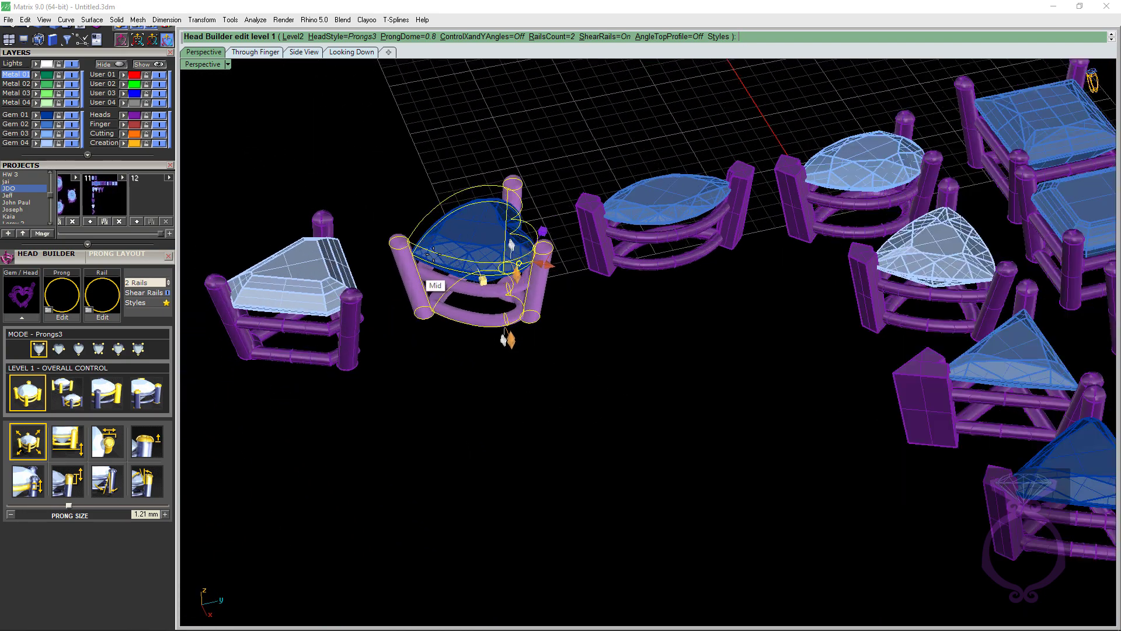
left_click(67, 392)
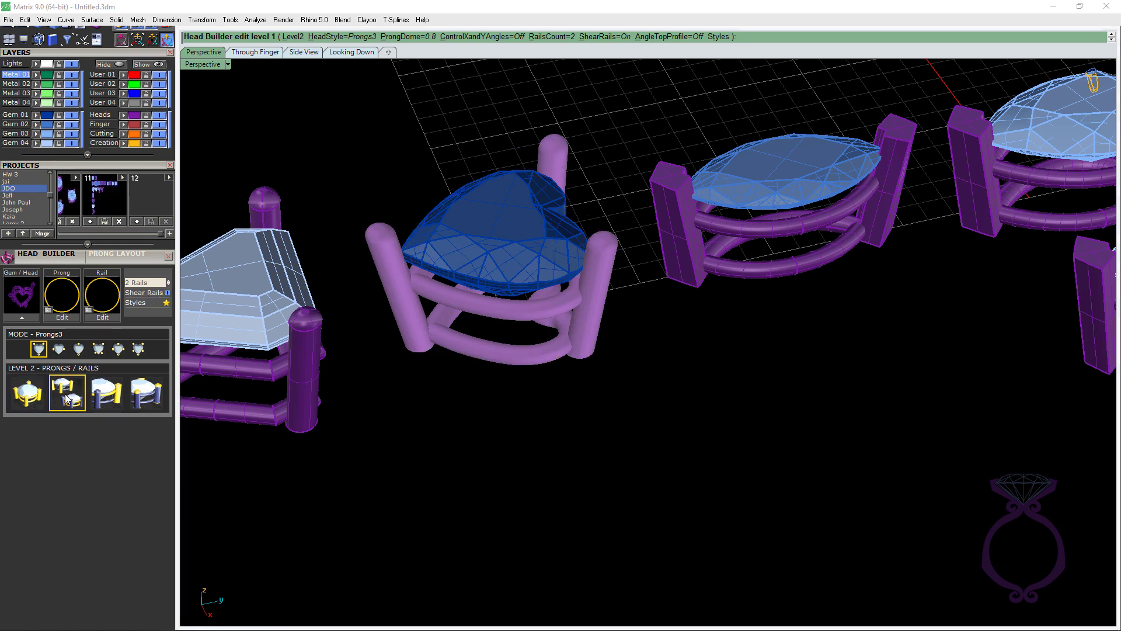
right_click_drag(498, 415, 550, 194)
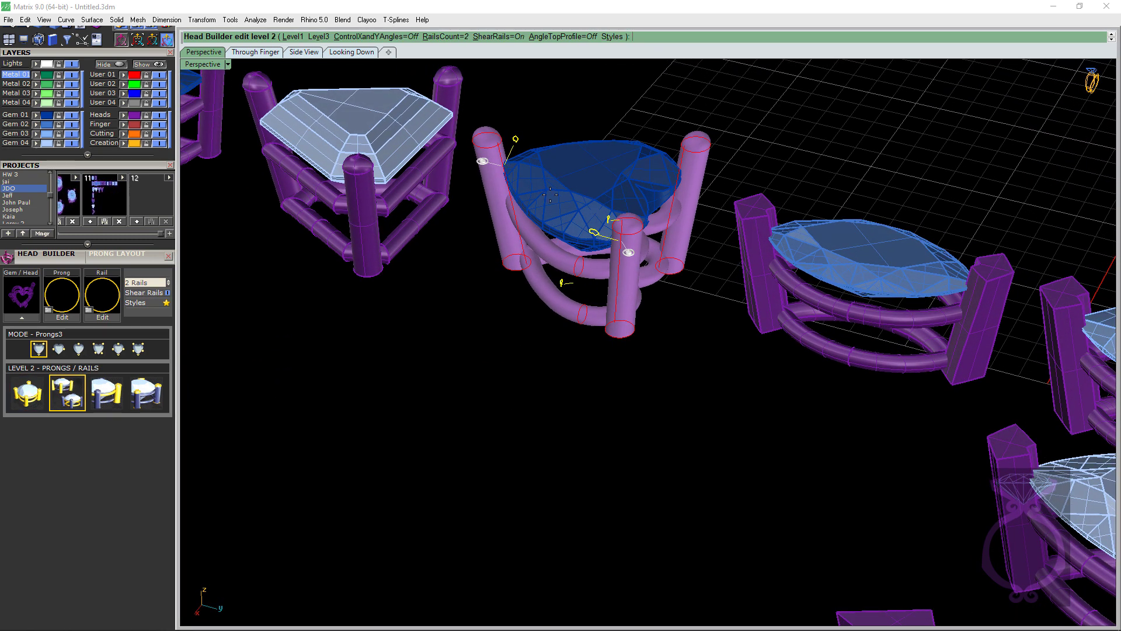
left_click(516, 139)
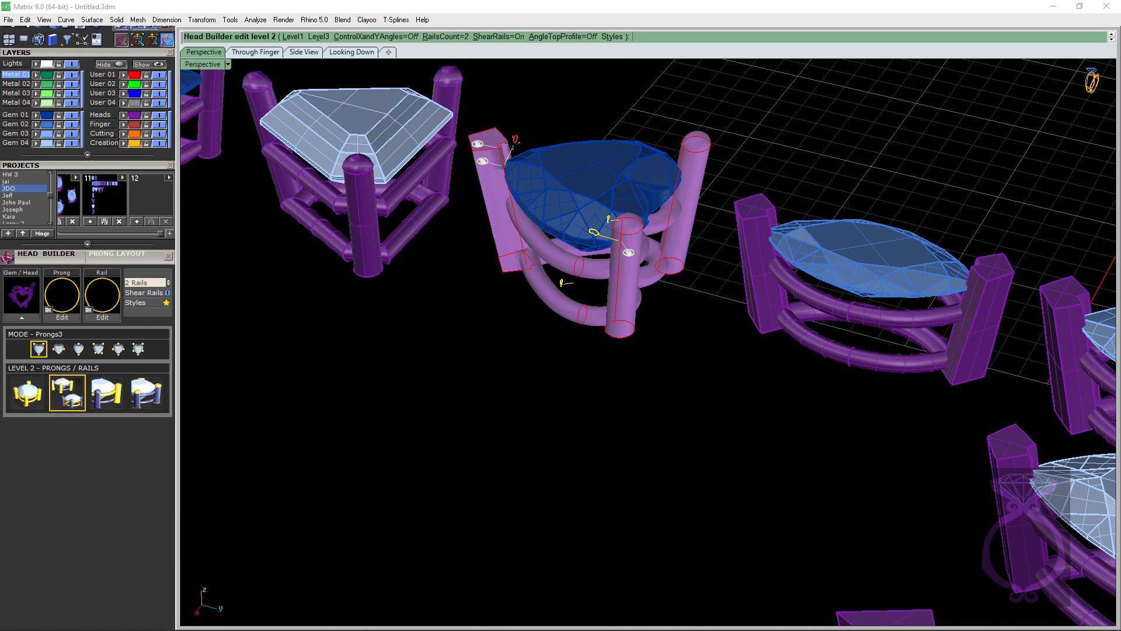
Step: Try to adjust the angle and position of the V-prong at the heart's point
right_click_drag(583, 204, 599, 219)
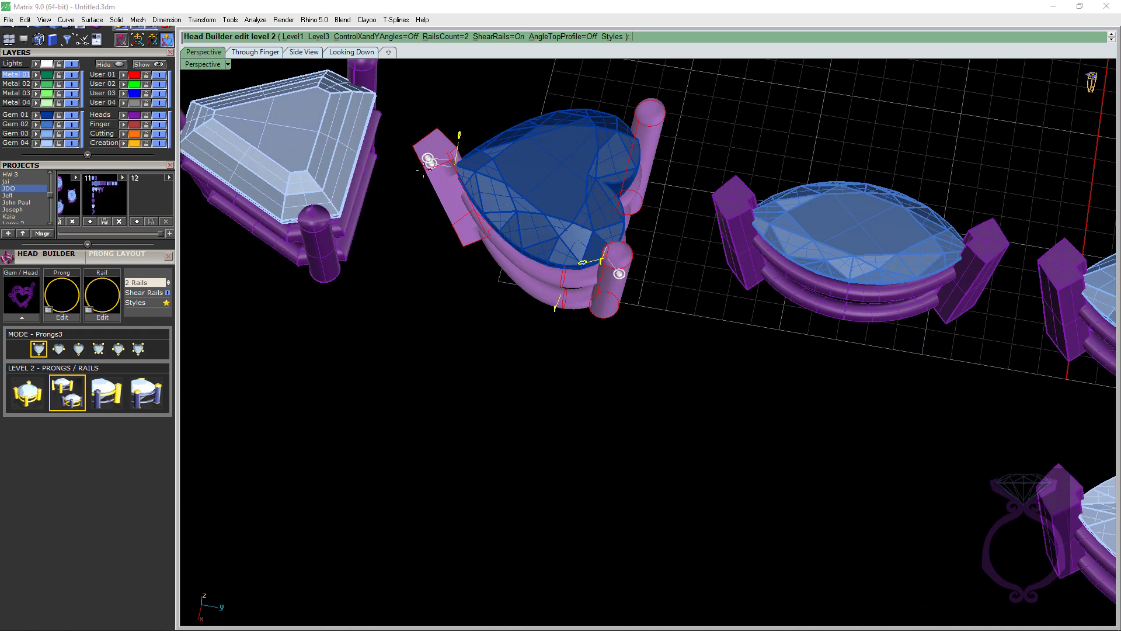
scroll(537, 156, "up", 6)
left_click(552, 190)
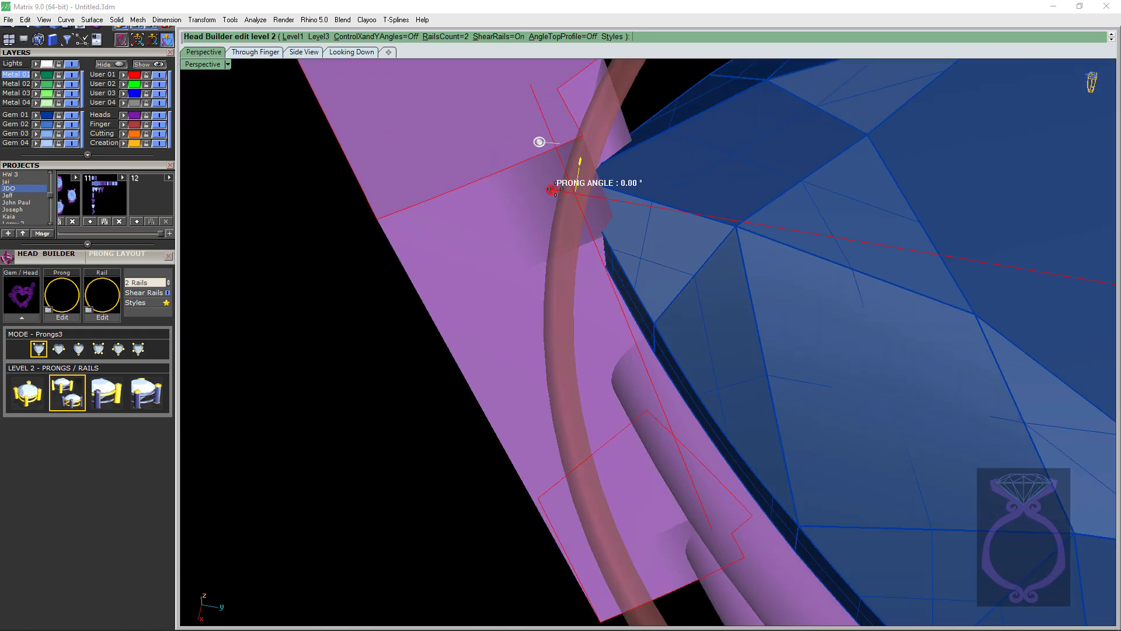
left_click_drag(555, 189, 593, 220)
left_click_drag(538, 163, 559, 231)
scroll(544, 231, "down", 8)
right_click_drag(559, 231, 583, 195)
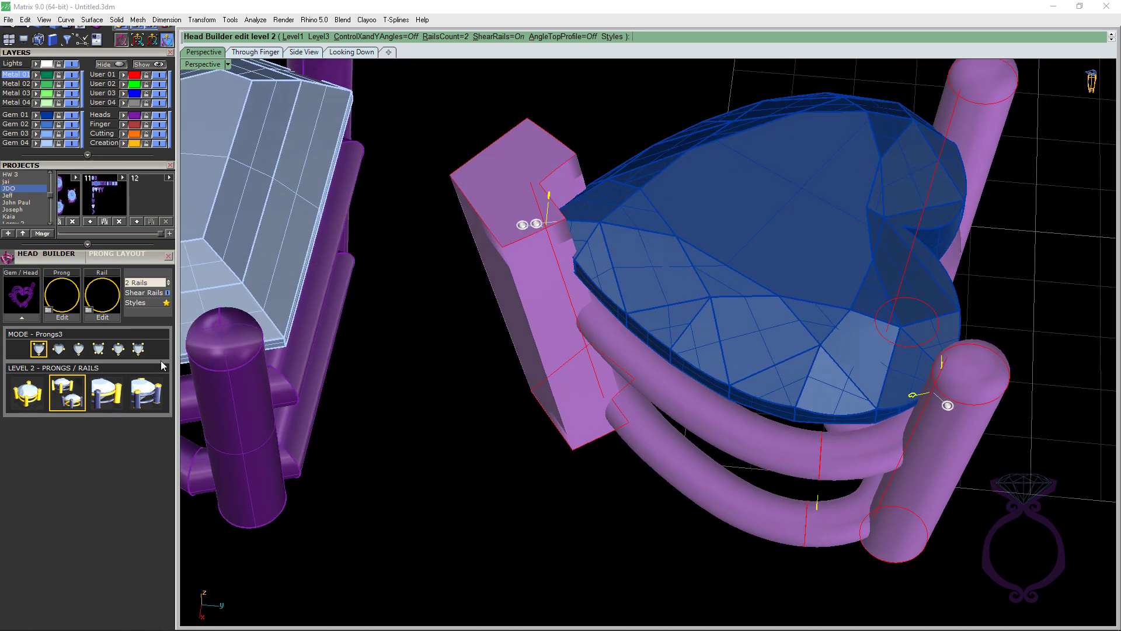
Step: Switch Head Builder to Level 3 top and bottom prong control and change the prong at the heart's point back to round
left_click(107, 392)
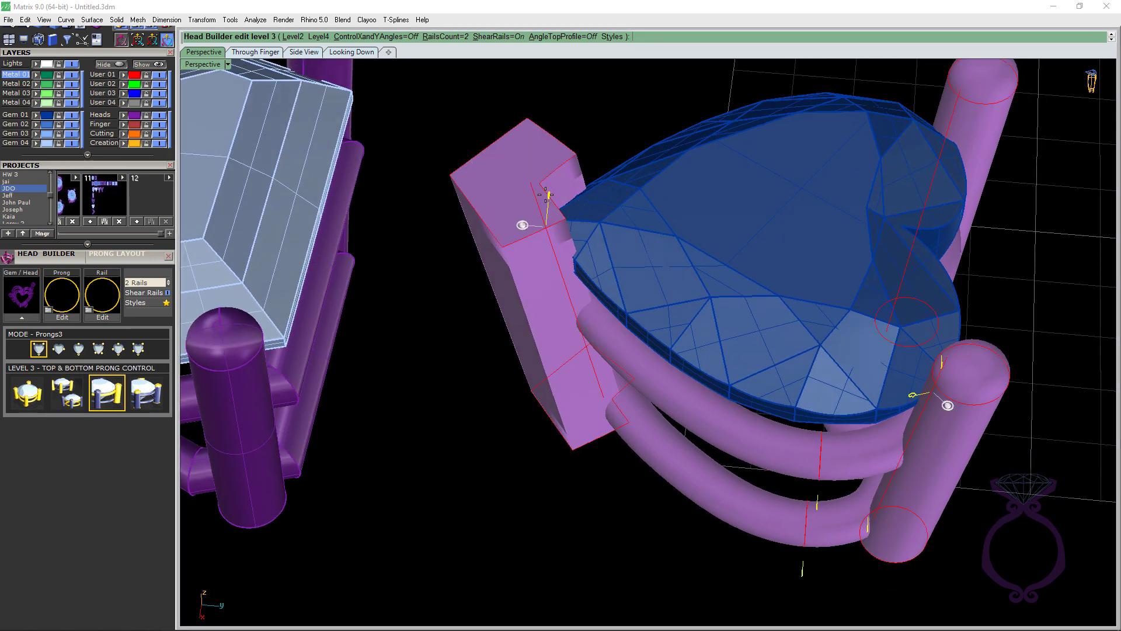
left_click(523, 225)
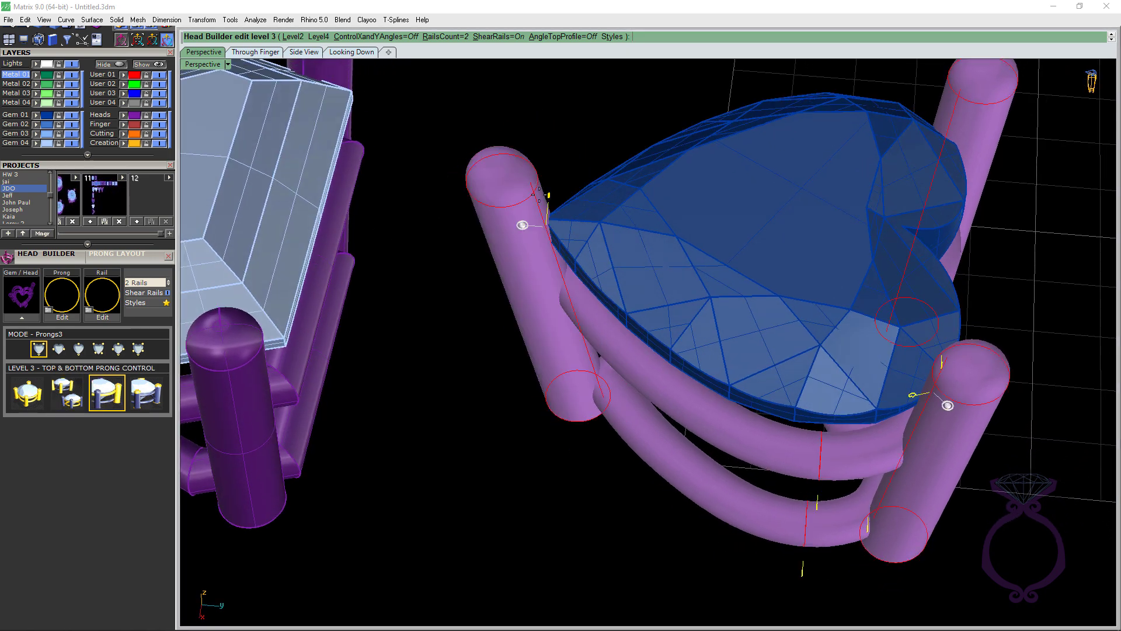
right_click_drag(539, 193, 596, 189)
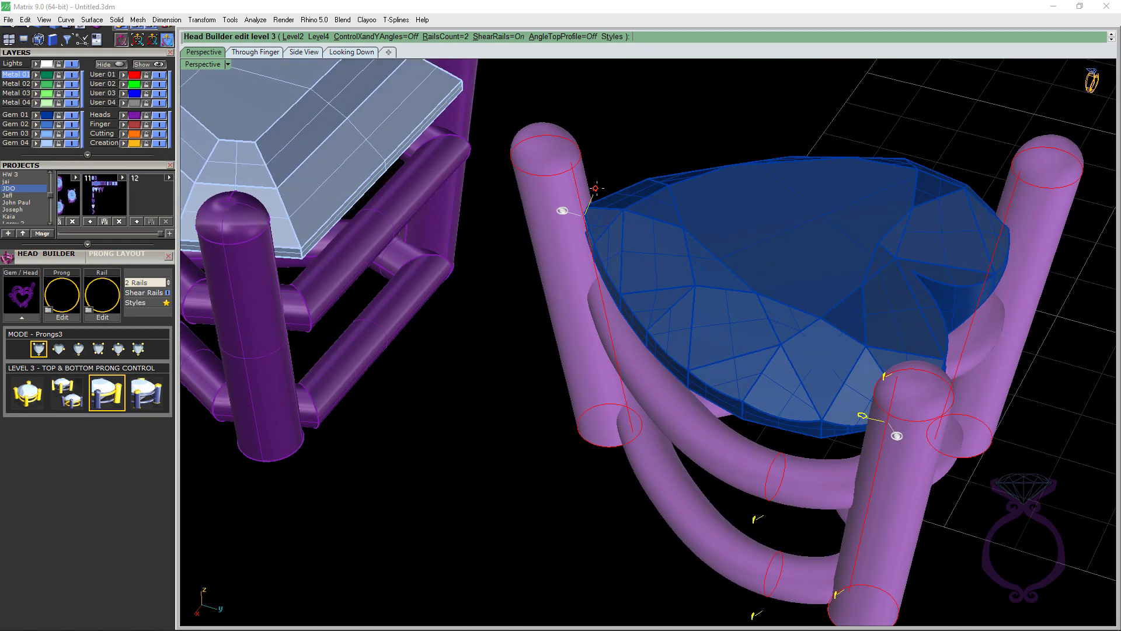
Step: Change the prong at the heart's point to a V-prong and, in Level 4 full independent control, set its top profile's Y size to 0.66 mm
left_click(596, 188)
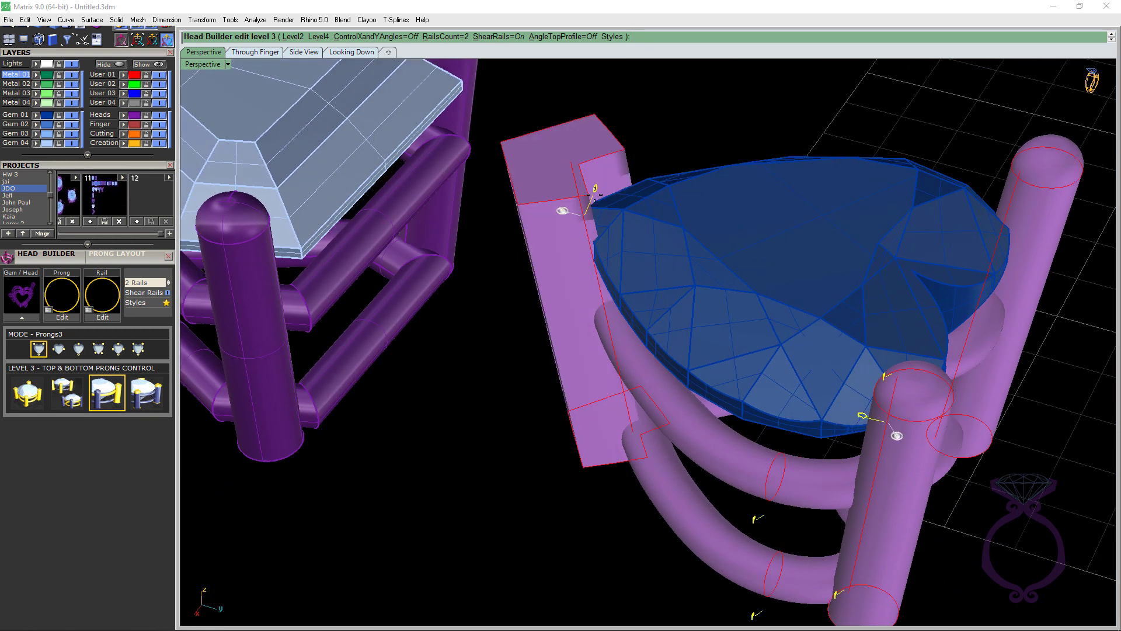
left_click(146, 392)
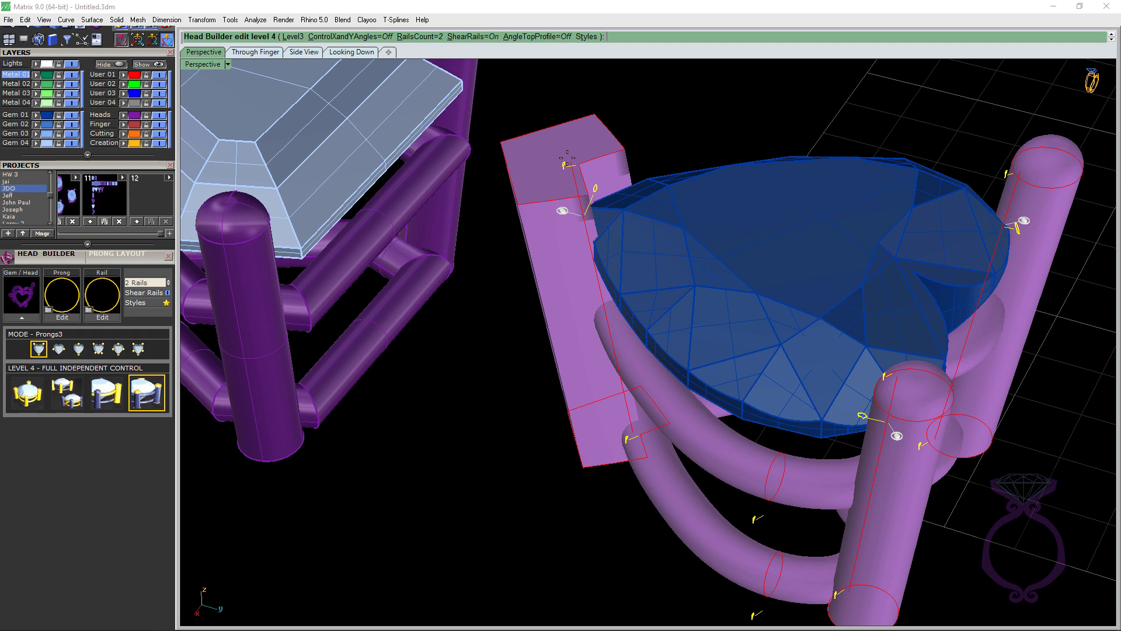
left_click(527, 139)
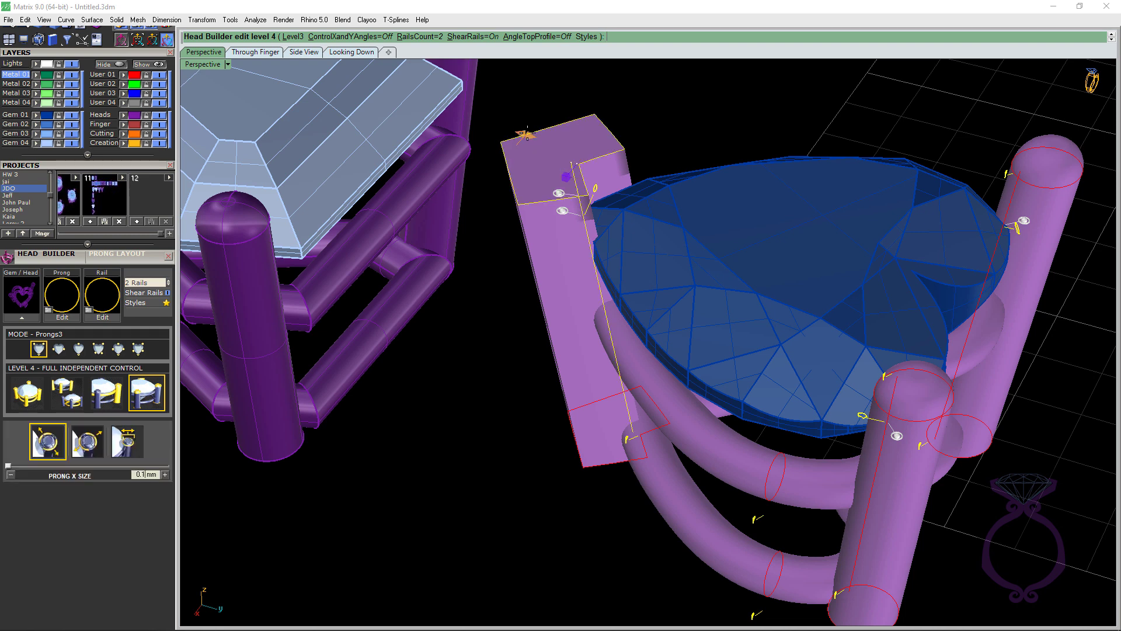
left_click_drag(527, 134, 546, 141)
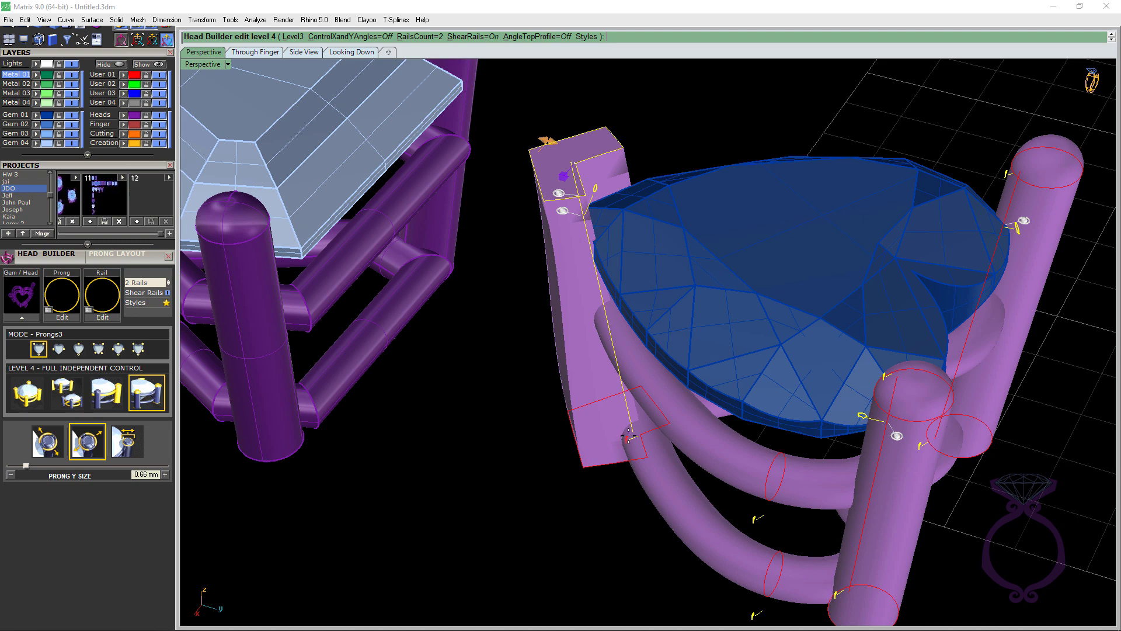
Step: Set the Y size of the V-prong's bottom profile to 0.65 mm and finish the heart's head edit
left_click_drag(628, 436, 618, 411)
scroll(618, 412, "down", 3)
right_click_drag(654, 408, 696, 412)
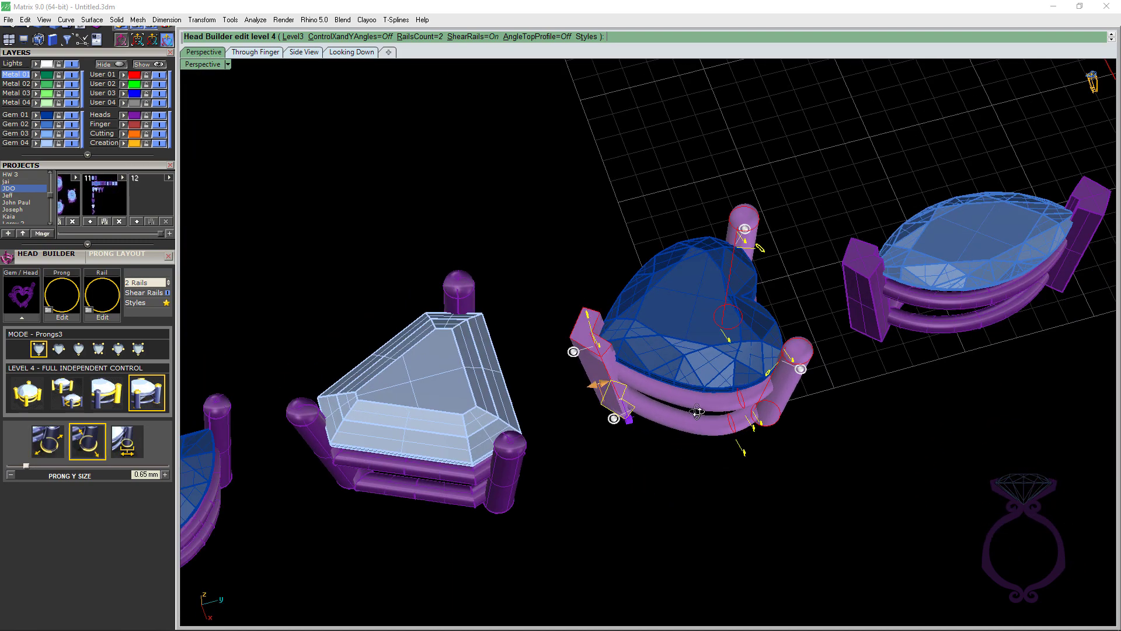
scroll(697, 413, "down", 5)
scroll(692, 421, "down", 3)
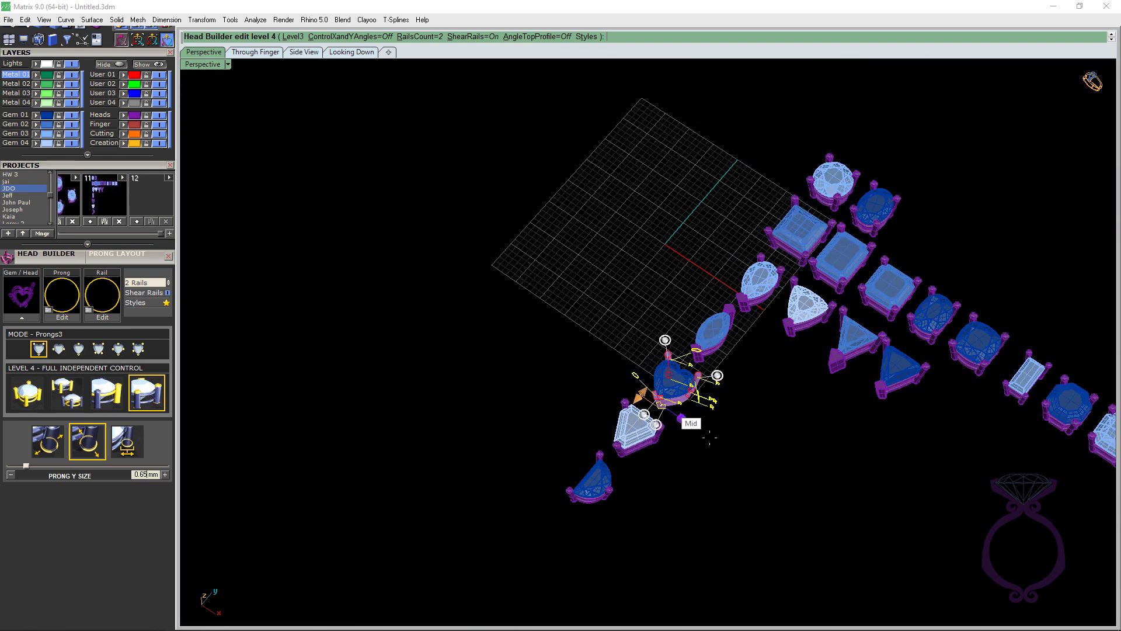
key("Return")
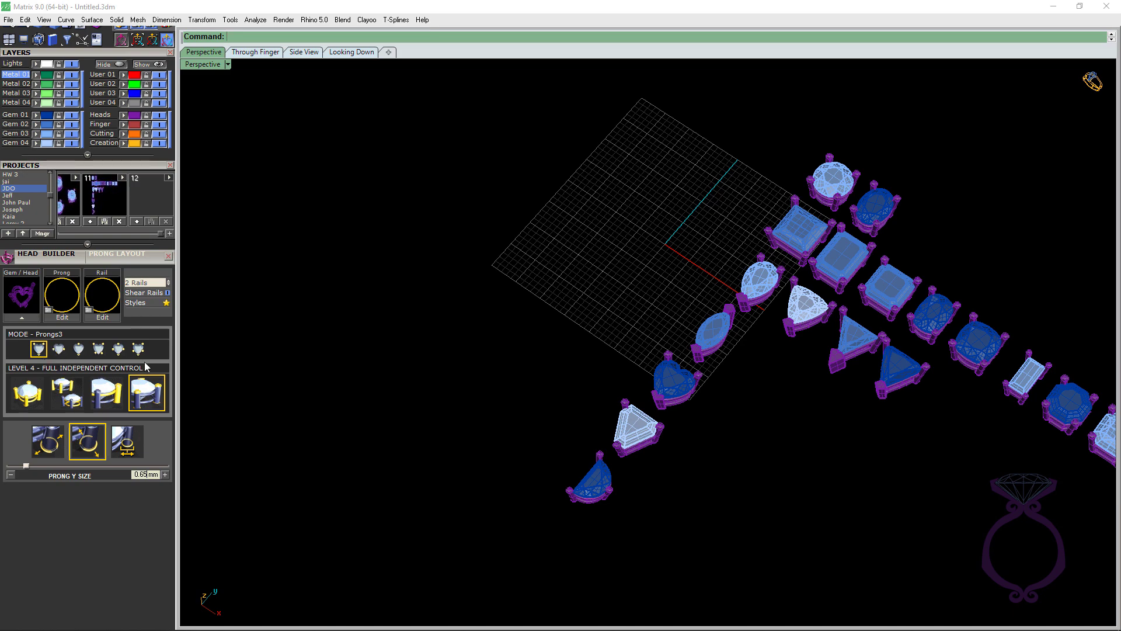
Step: Examine the finished heads along the row of pear, marquise, heart, triangular step-cut and half-moon gems
scroll(691, 357, "up", 1)
right_click_drag(690, 357, 716, 338)
scroll(716, 339, "up", 1)
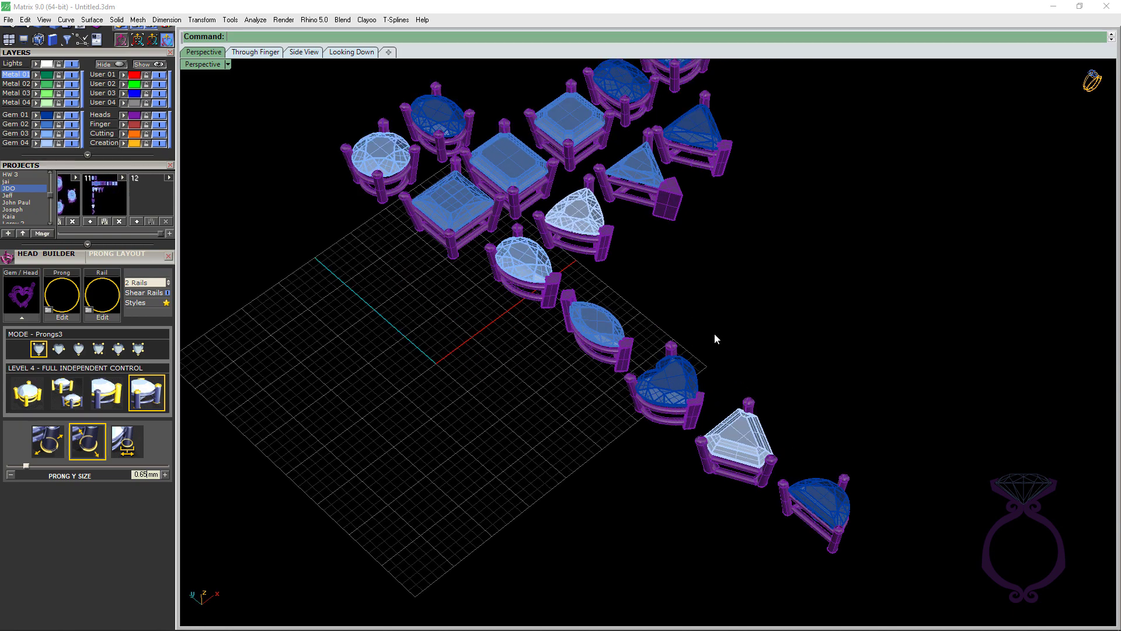
right_click_drag(458, 421, 653, 430)
scroll(694, 389, "up", 2)
scroll(685, 408, "up", 2)
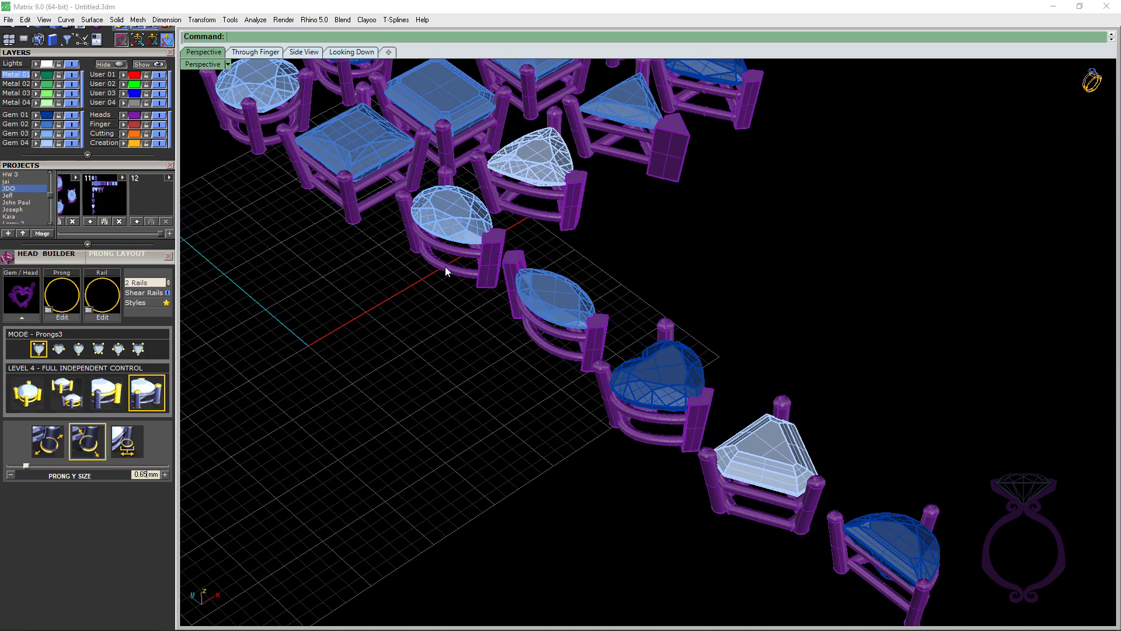
Step: Replace the head on the cut-corner triangular gem beside the heart with a copy of the heart gem's head, using Match Attributes
scroll(630, 370, "down", 5)
right_click_drag(584, 403, 605, 433)
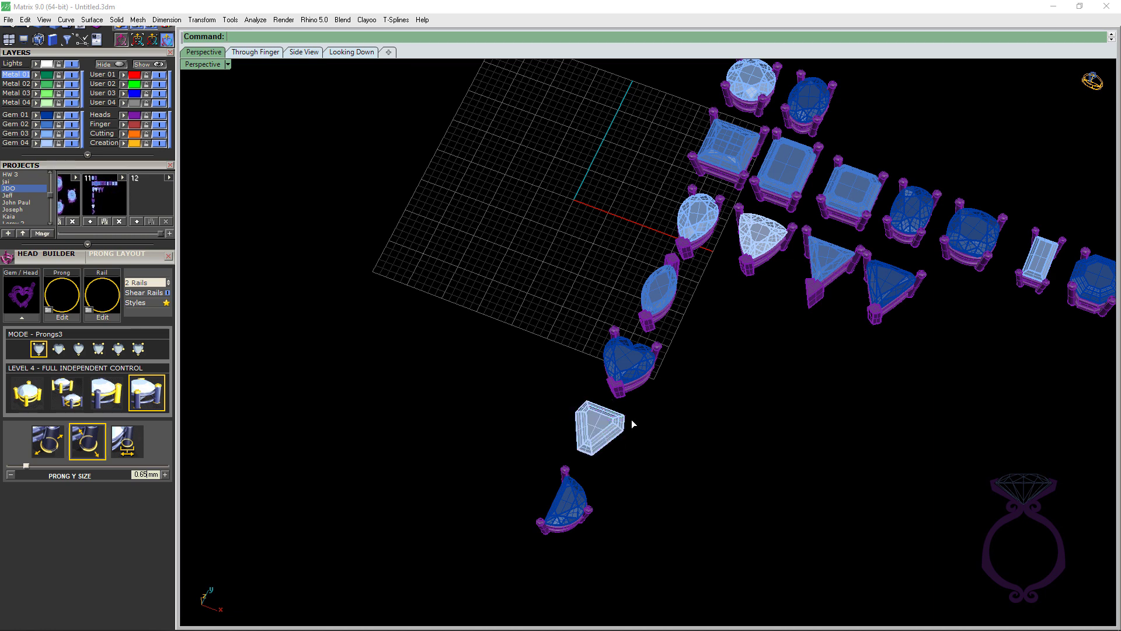
left_click(598, 433)
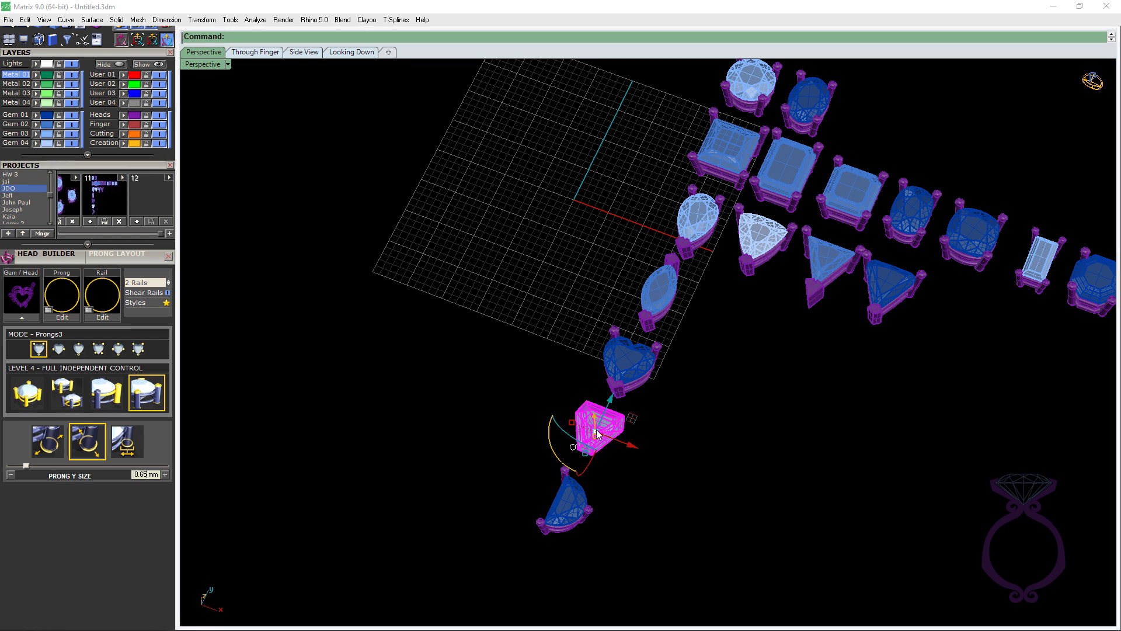
right_click(597, 433)
left_click(613, 403)
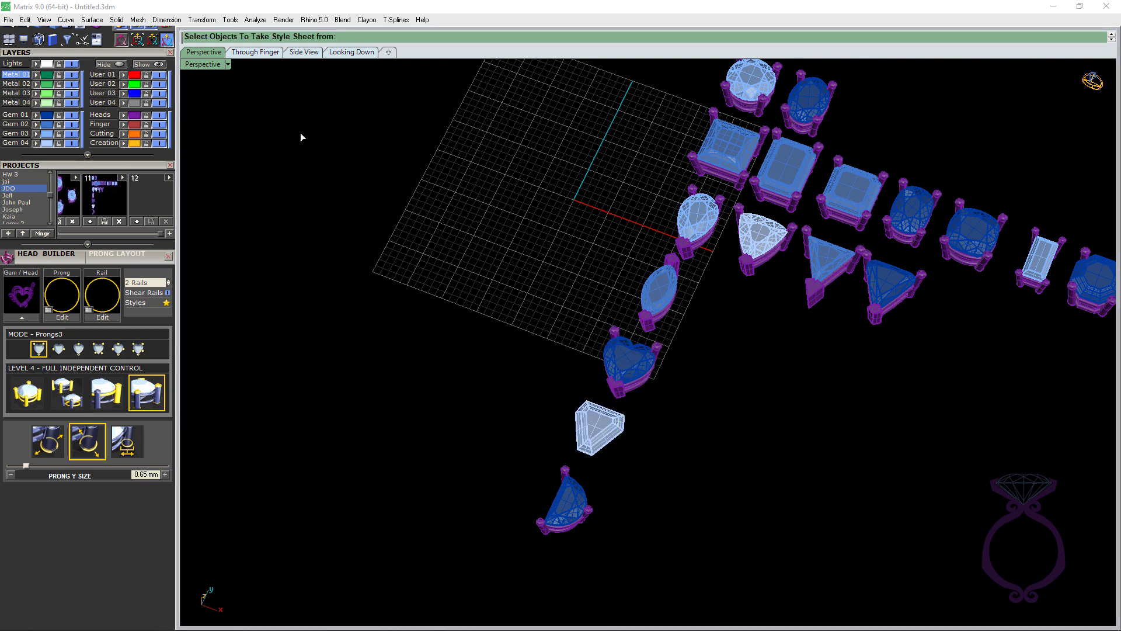
left_click(636, 353)
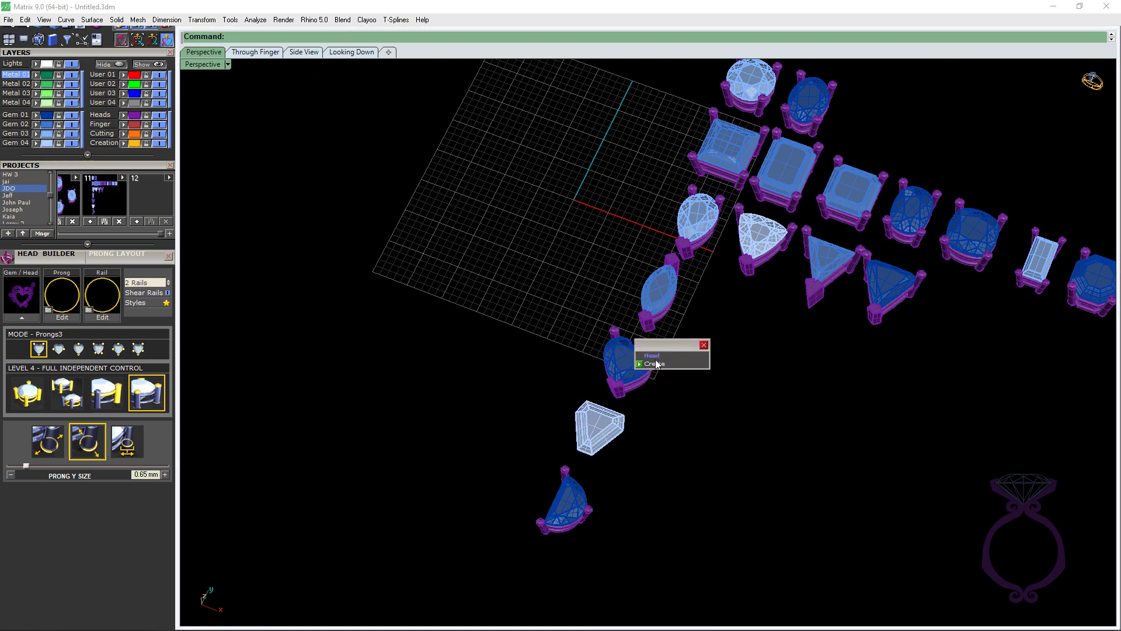
left_click(654, 364)
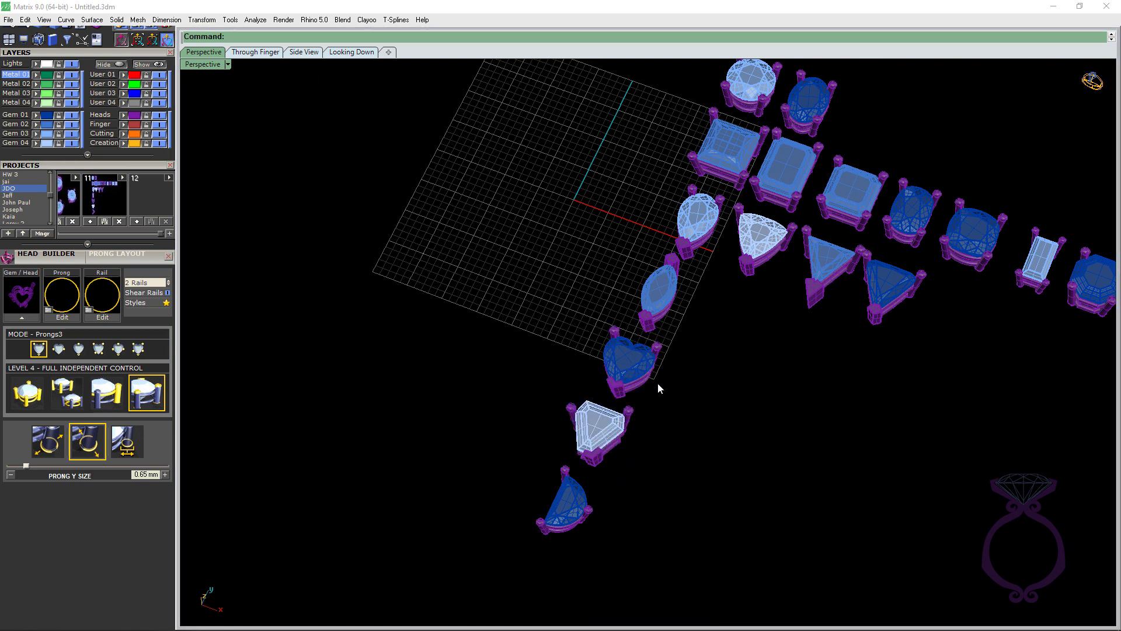
Step: Reset the cut-corner triangular gem's prong layout in Head Builder by switching through Prongs6 Sides back to Prongs3 Off Sides
left_click(599, 465)
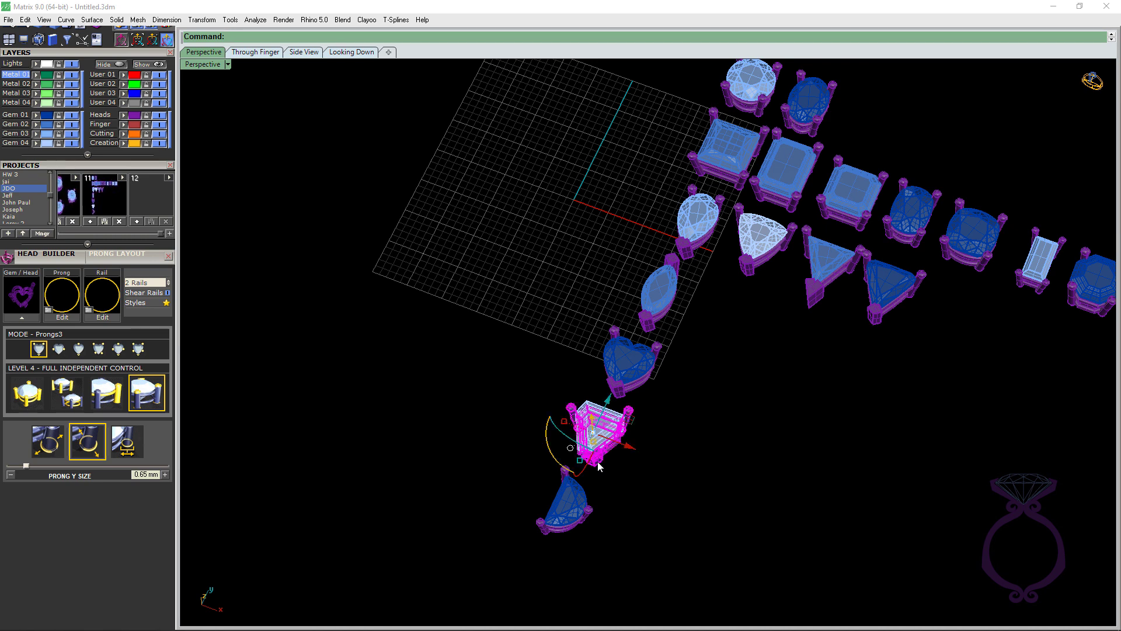
left_click(599, 466)
left_click(615, 463)
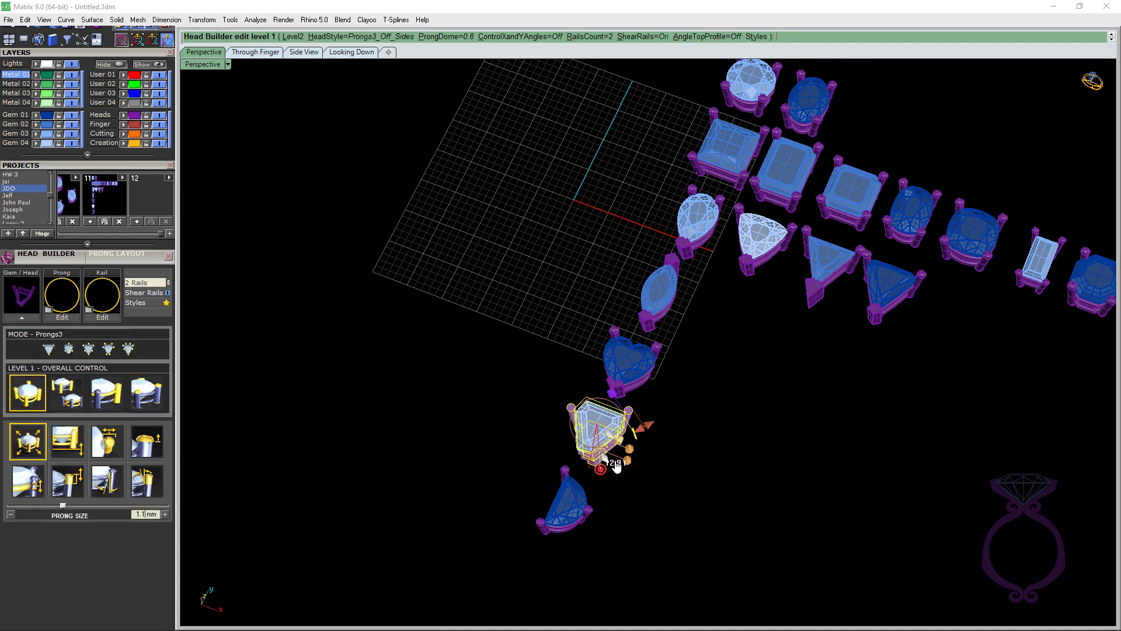
left_click(88, 350)
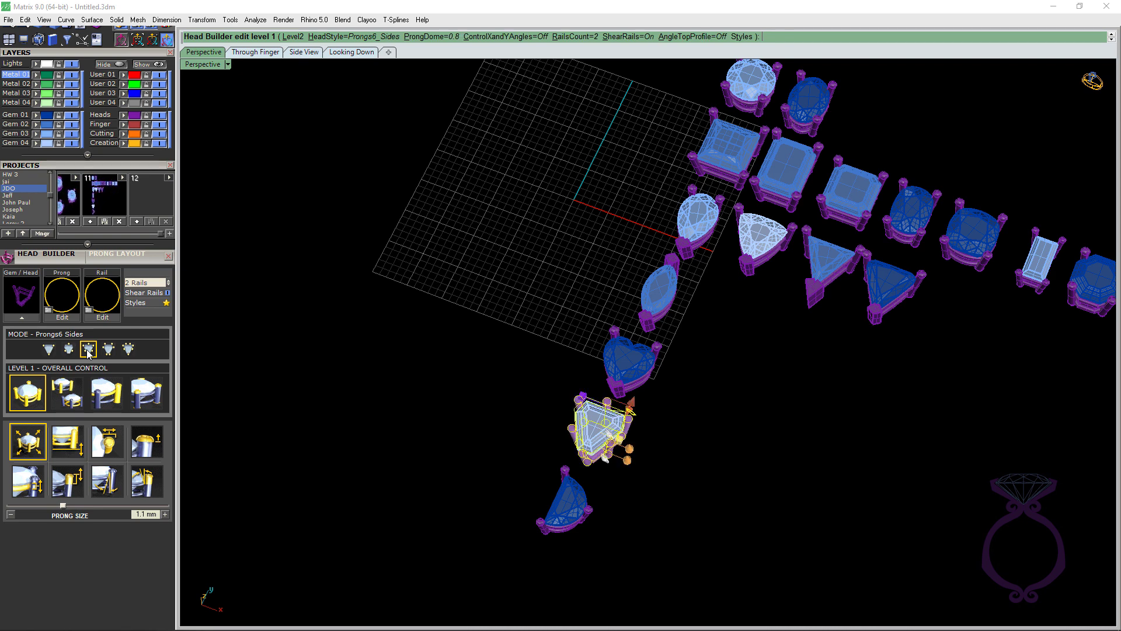
left_click(48, 349)
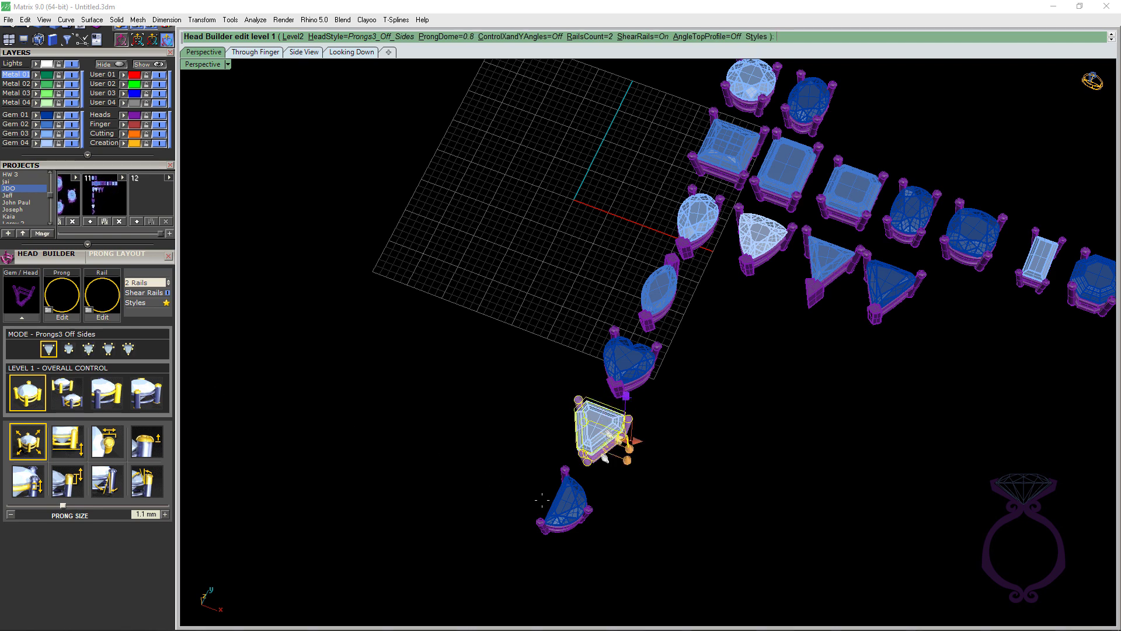
right_click(619, 498)
Step: Delete the existing prong head from the half-moon gem at the end of the row
scroll(556, 424, "down", 4)
right_click_drag(556, 429, 559, 467)
scroll(575, 484, "up", 4)
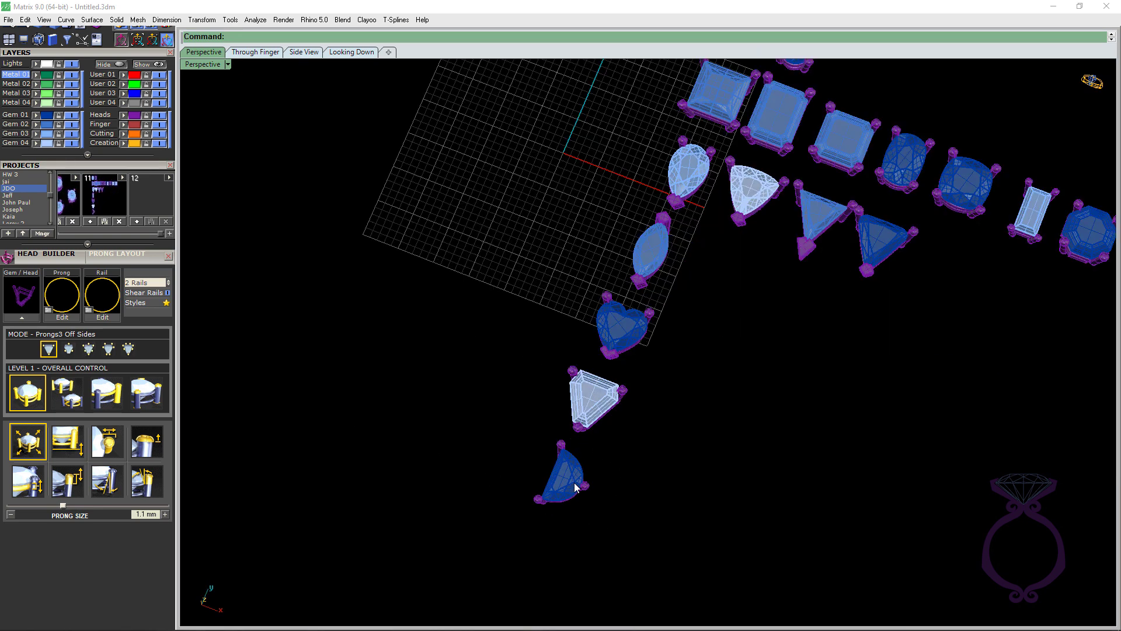
scroll(584, 488, "up", 3)
left_click(594, 489)
key("Delete")
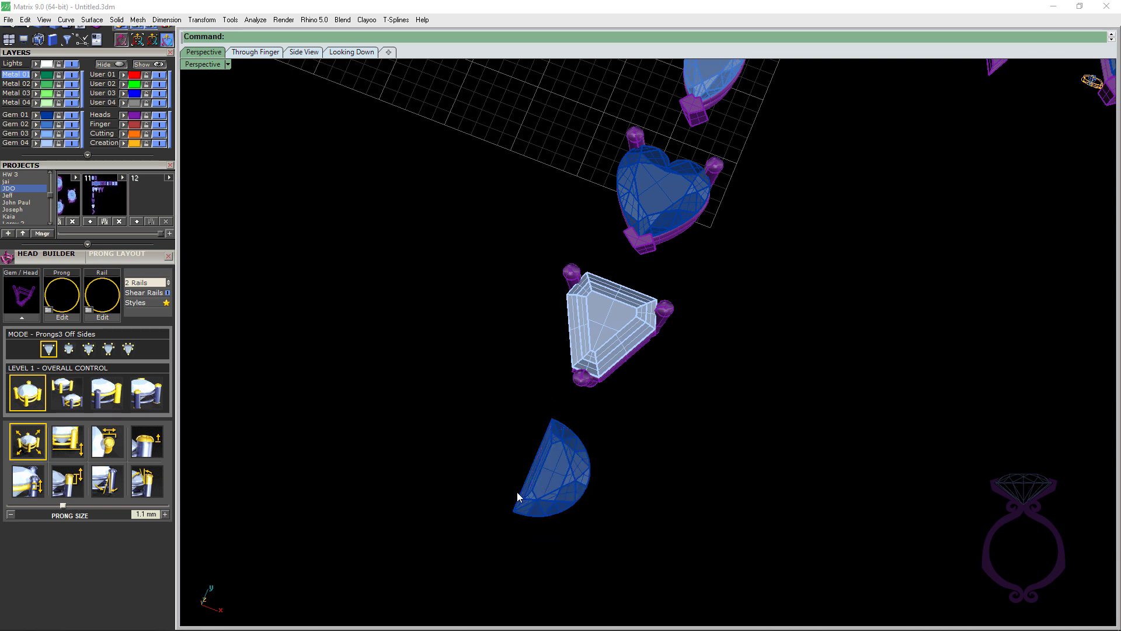
Step: Try to copy the heart gem's head to the half-moon gem with Match Attributes
scroll(517, 492, "down", 4)
left_click(539, 470)
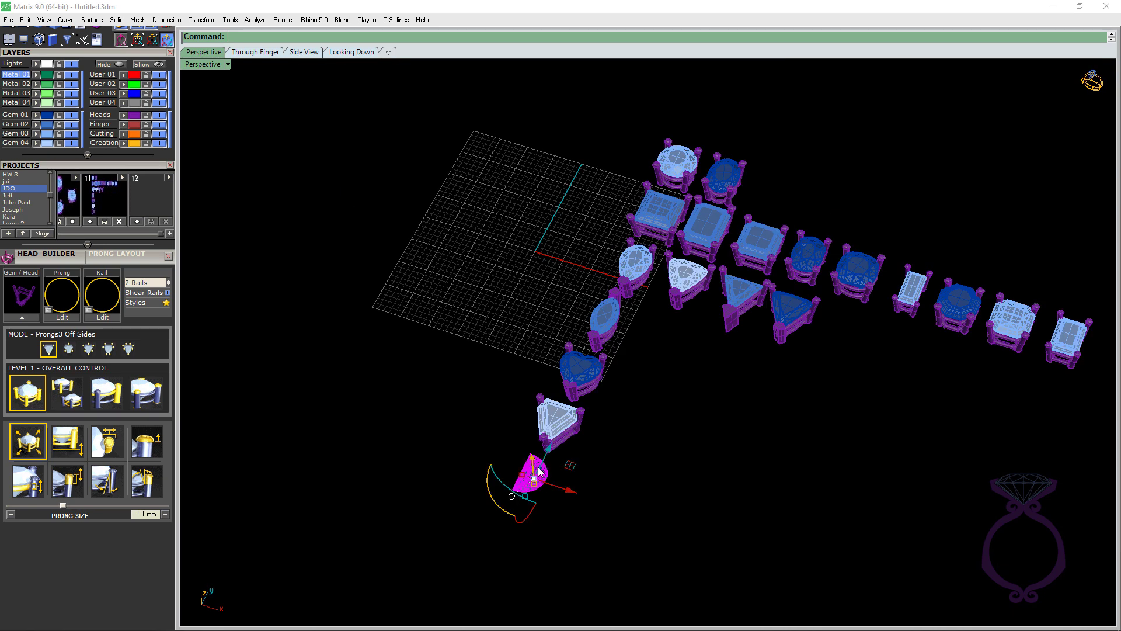
right_click(539, 470)
left_click(572, 419)
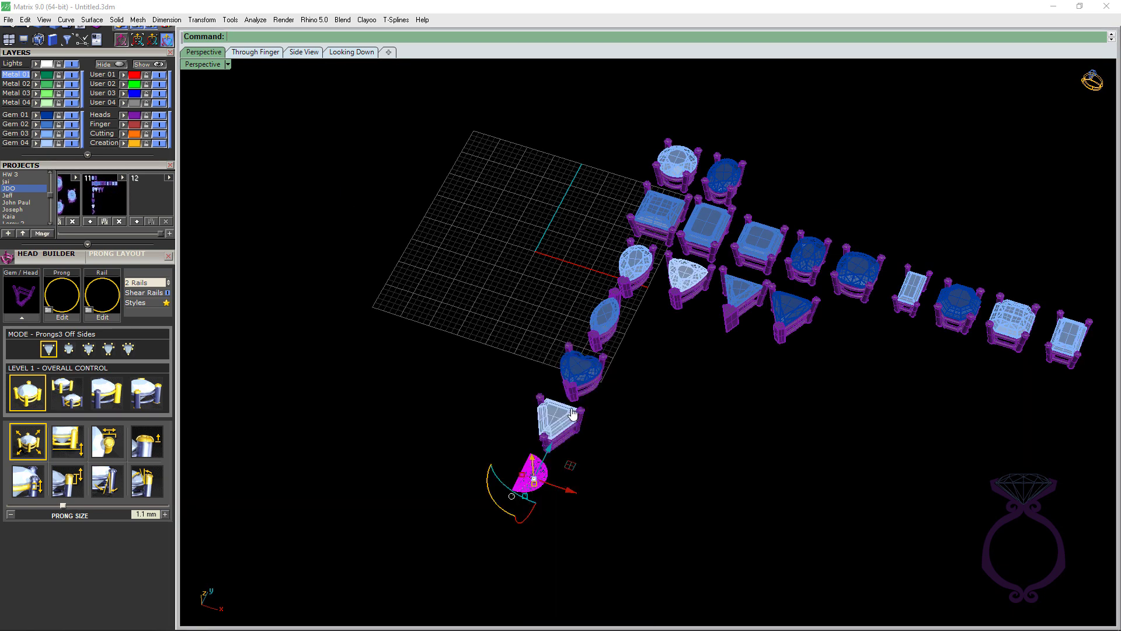
left_click(577, 365)
left_click(596, 375)
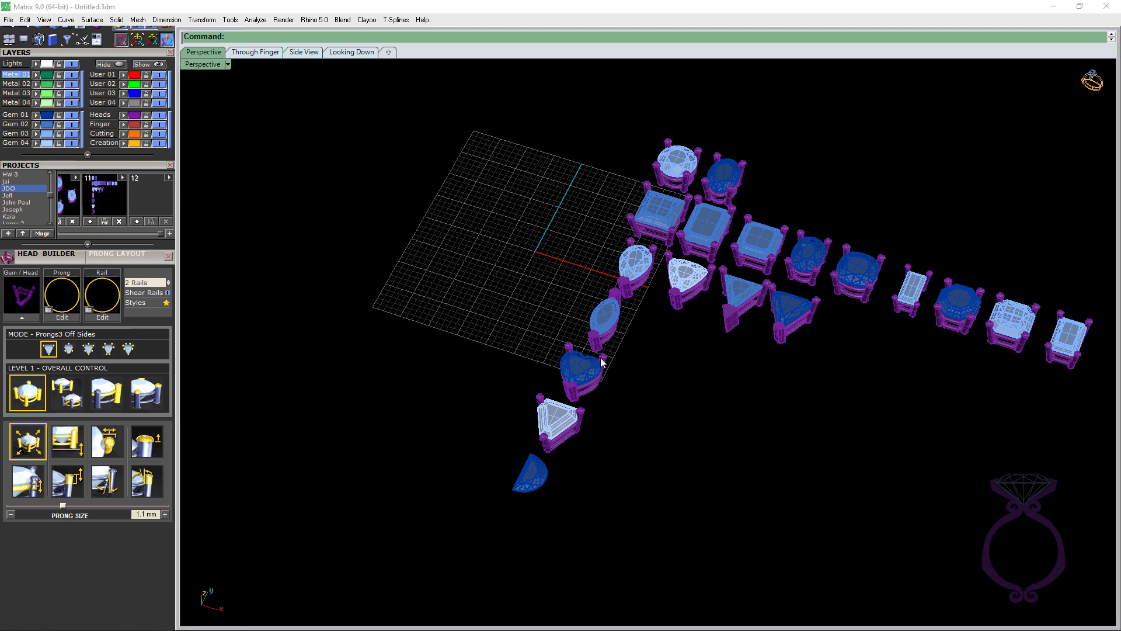
Step: Build a new head on the half-moon gem with Head Builder, keeping the default three-prong corner layout and two rails
scroll(528, 485, "up", 4)
scroll(526, 482, "down", 4)
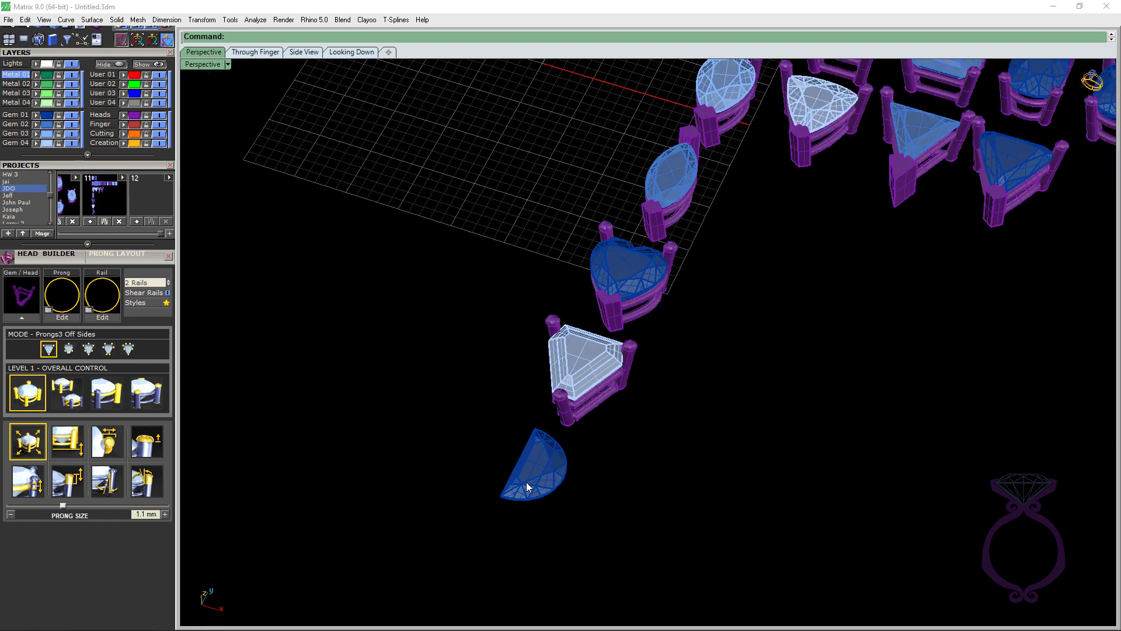
left_click(527, 484)
key("F6")
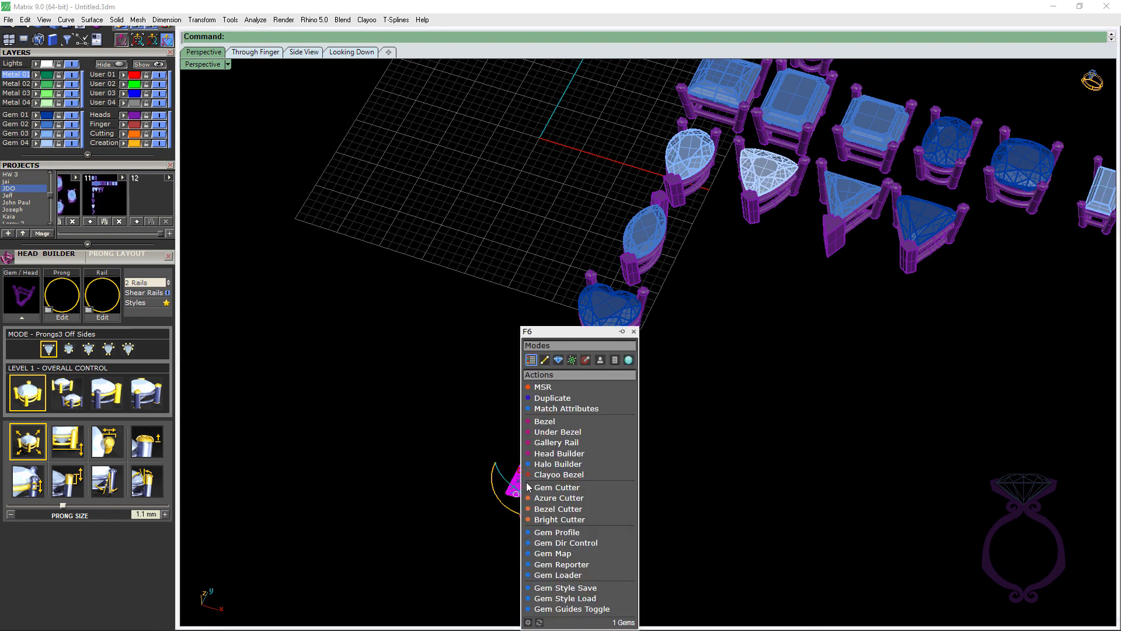
left_click(559, 453)
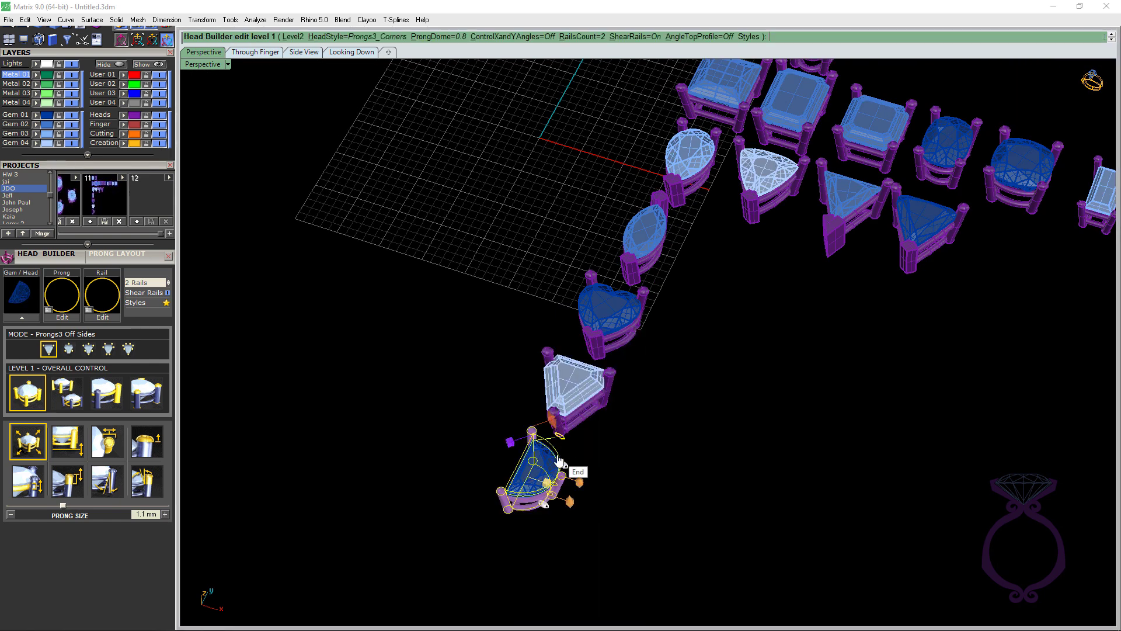
scroll(622, 470, "down", 3)
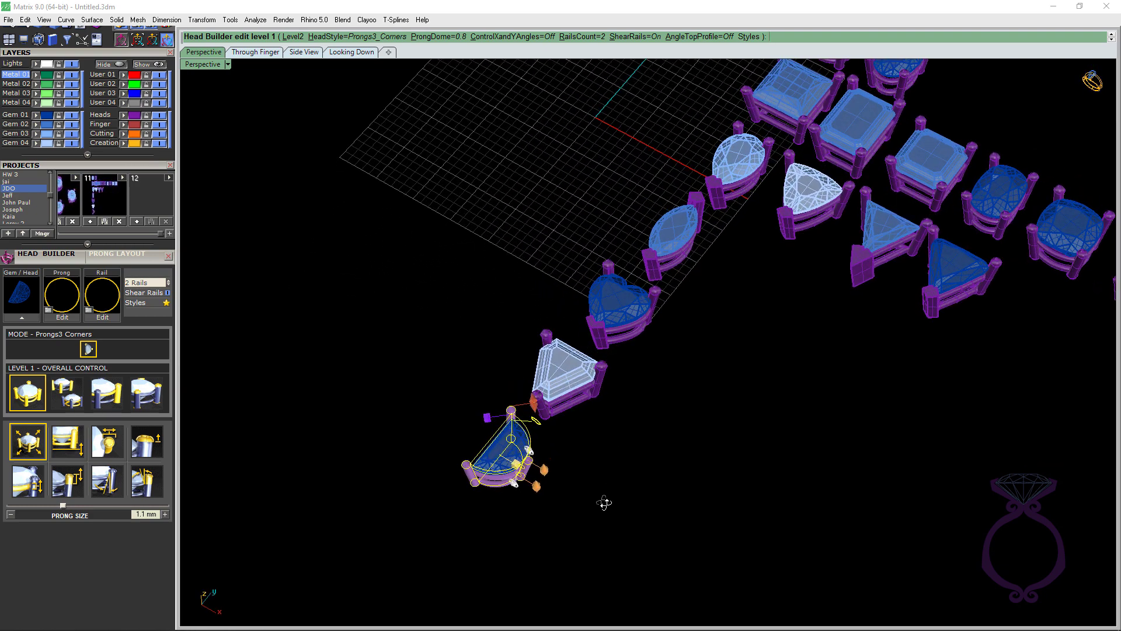
key("Return")
Step: Examine the completed heads across the whole gem layout, from the half-moon gem to the round and rectangular stones
scroll(552, 467, "down", 3)
right_click_drag(552, 468, 563, 479)
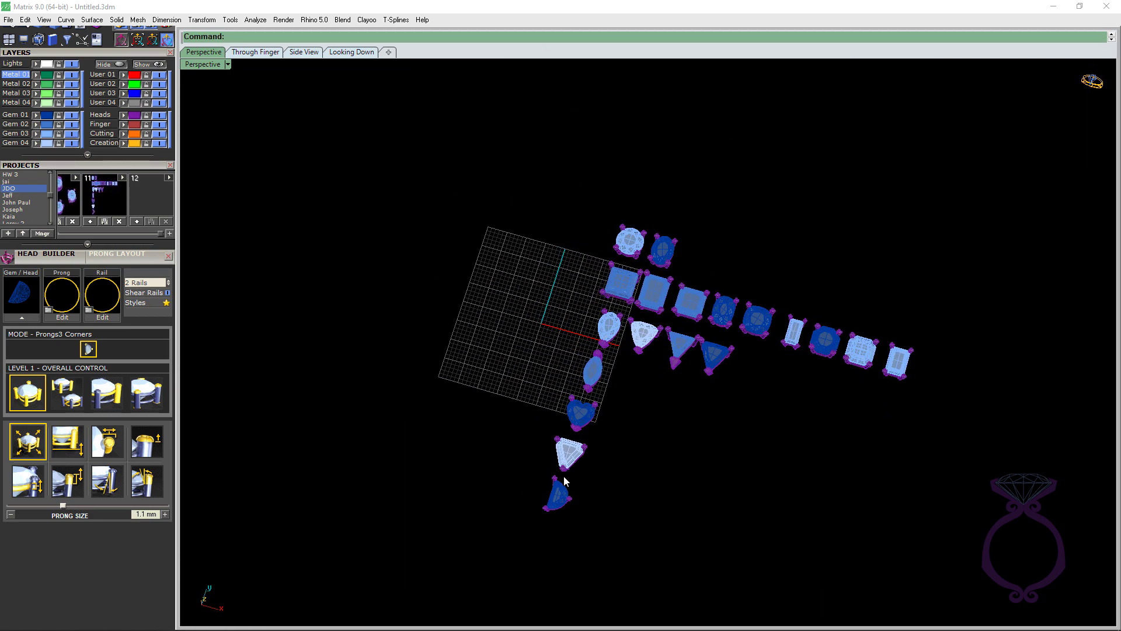
scroll(563, 478, "up", 6)
scroll(563, 478, "down", 4)
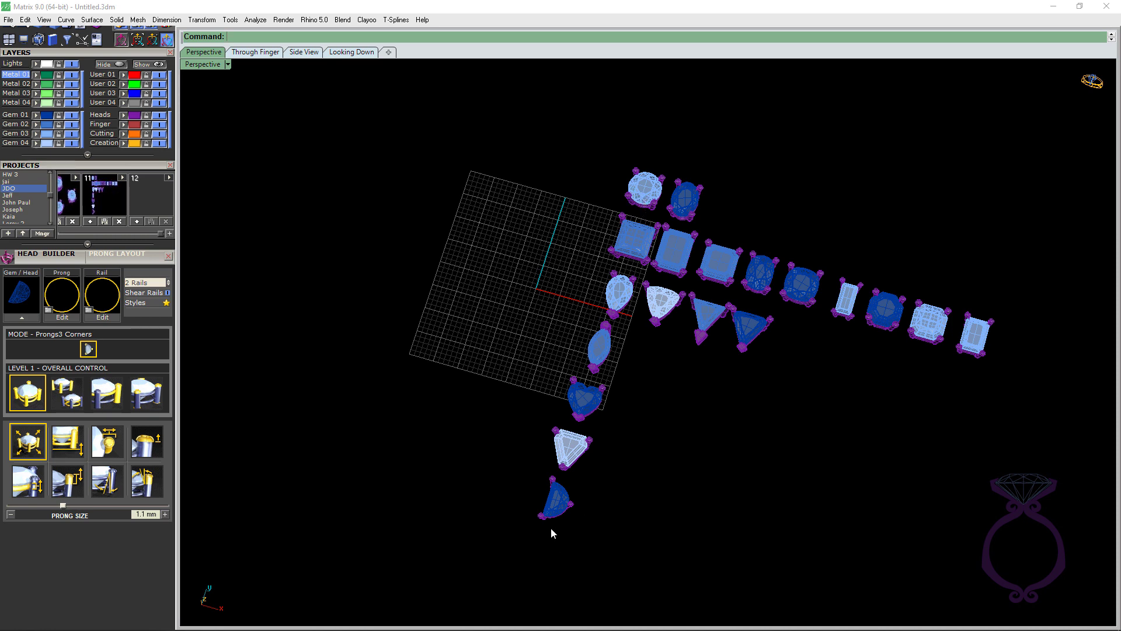
scroll(542, 503, "up", 5)
scroll(534, 482, "down", 5)
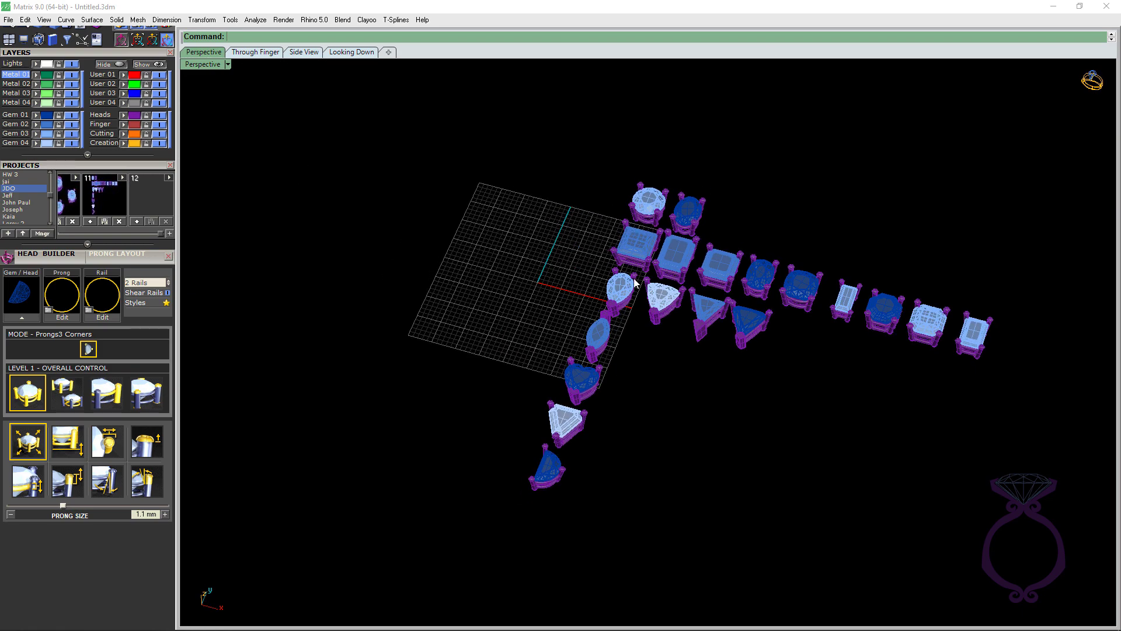
scroll(638, 279, "up", 5)
scroll(623, 368, "down", 5)
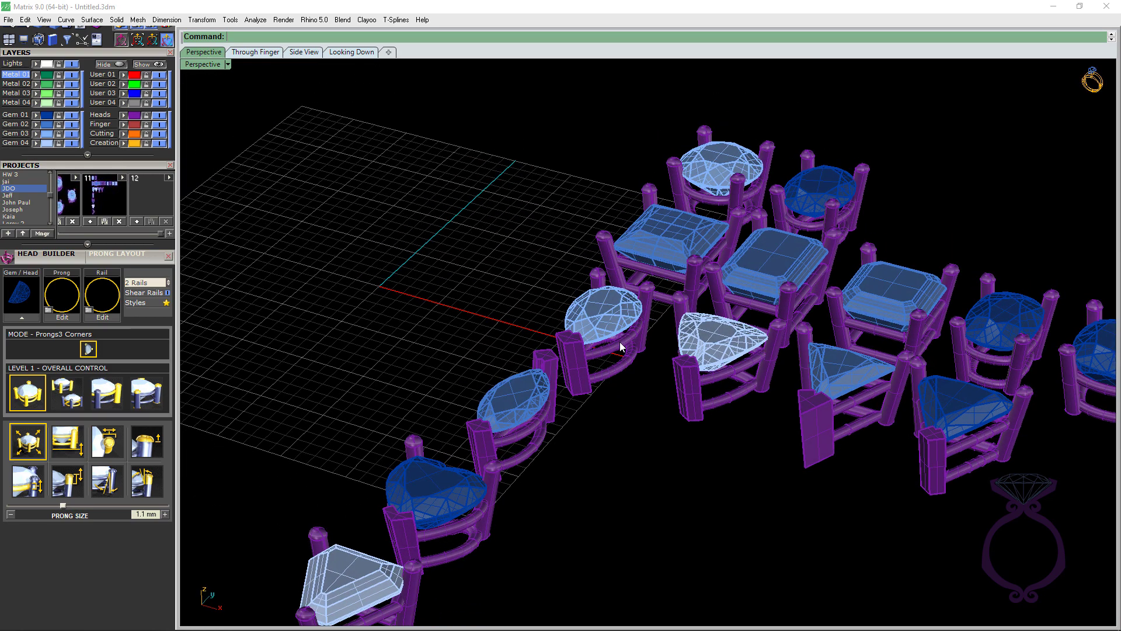
scroll(617, 353, "down", 3)
right_click_drag(616, 353, 582, 370)
right_click_drag(655, 455, 640, 416)
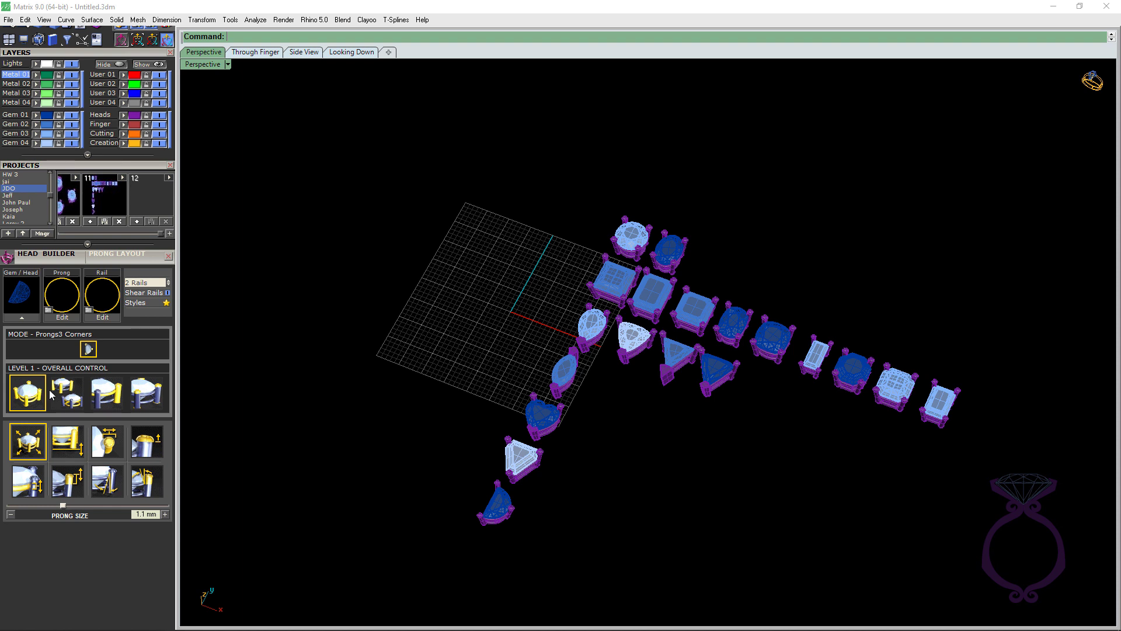
left_click(98, 399)
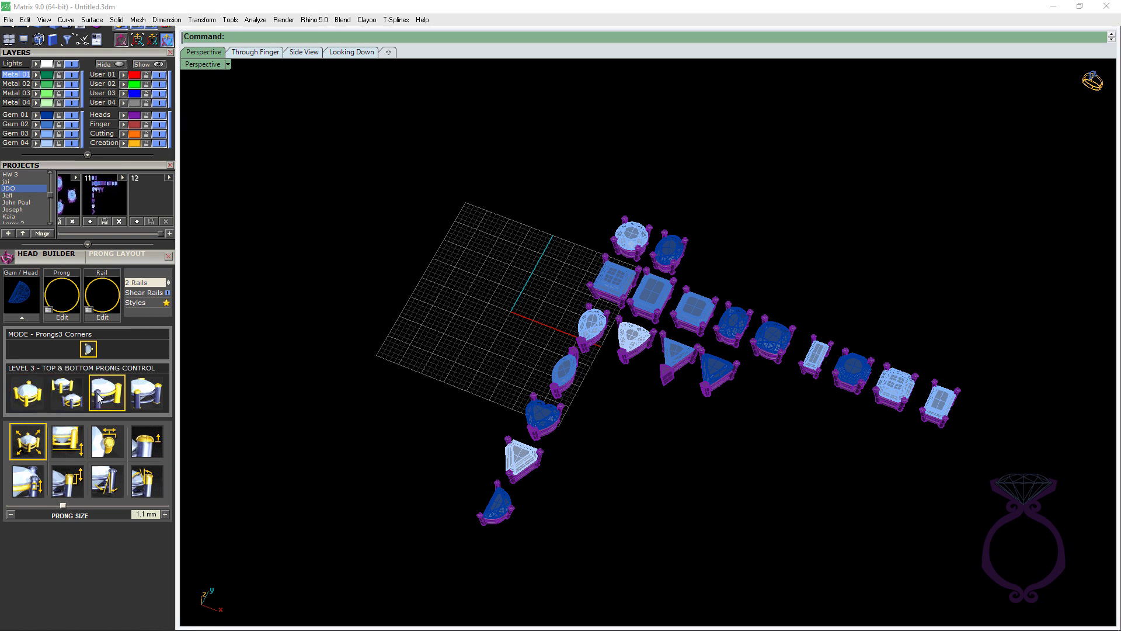
left_click(146, 398)
left_click(65, 398)
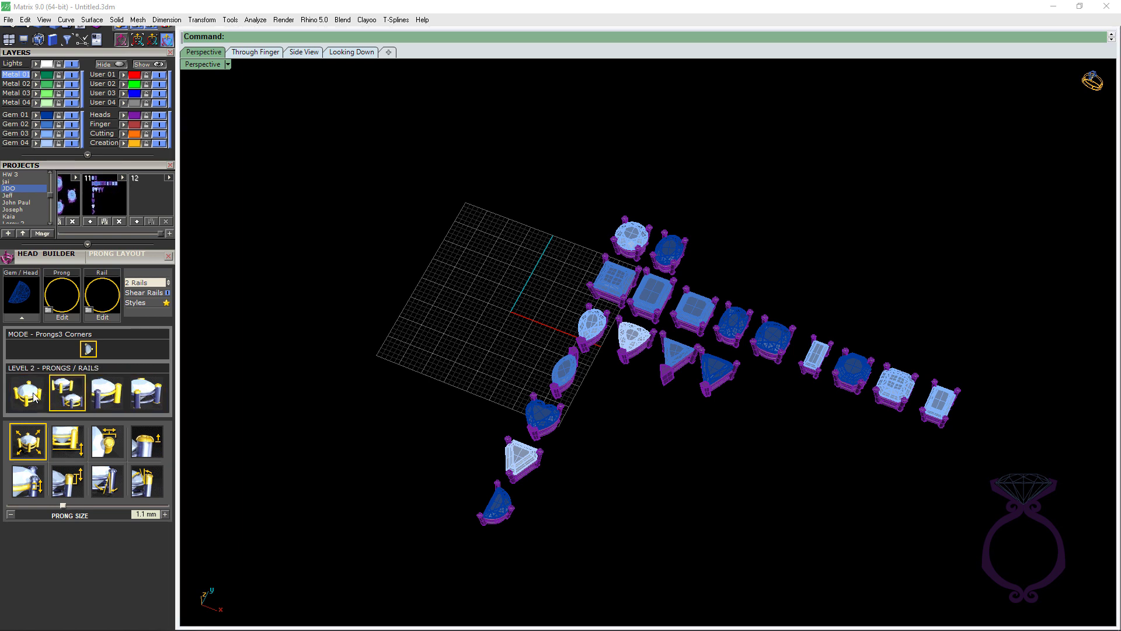
left_click(36, 397)
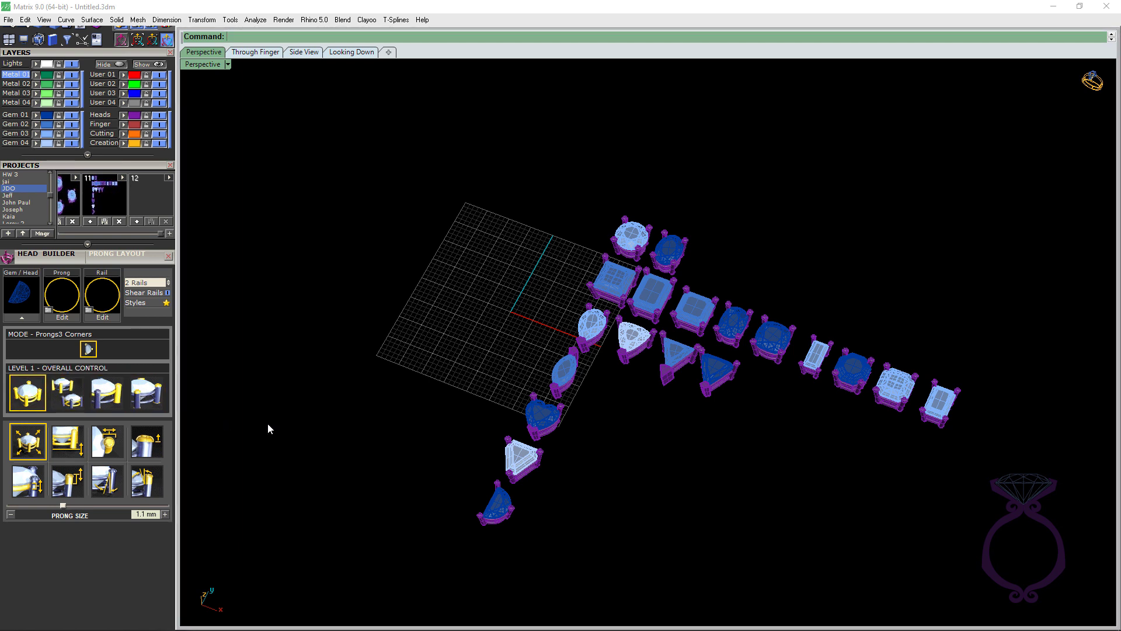